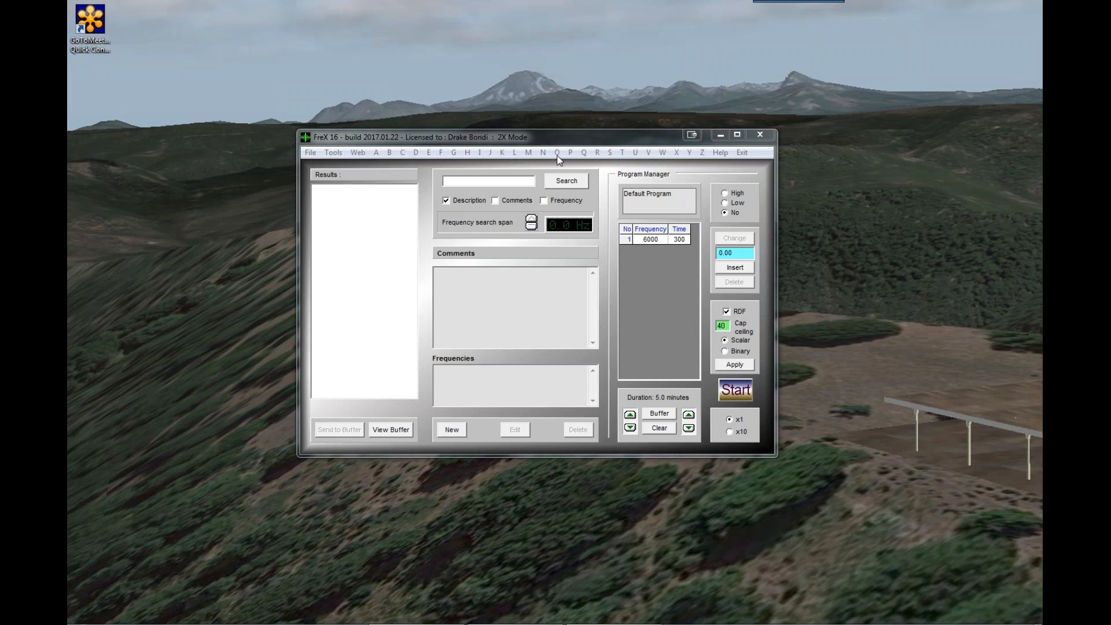
# Find "Relaxation, to produce" among the descriptions starting with R and send it to the buffer
pyautogui.click(598, 152)
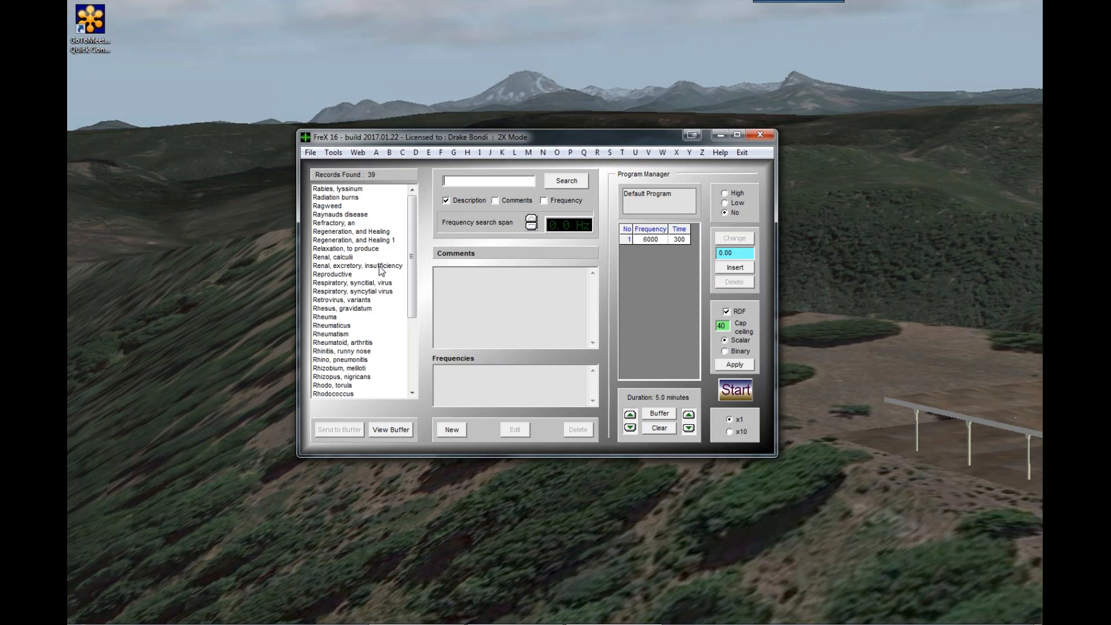
pyautogui.click(369, 249)
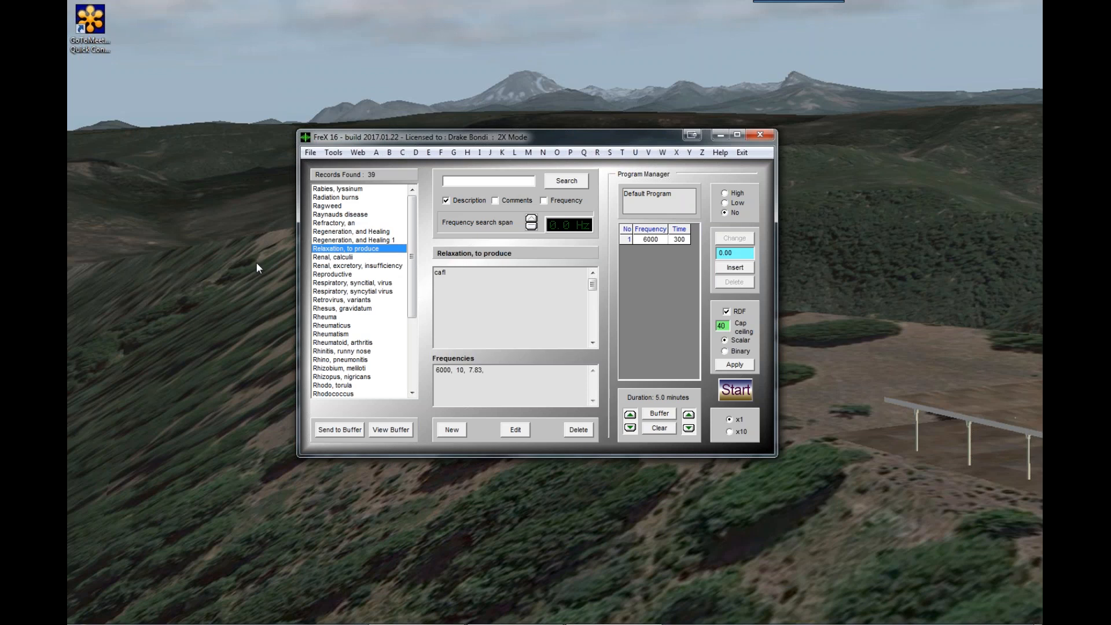
pyautogui.click(509, 180)
pyautogui.click(329, 433)
# Browse the descriptions starting with A and S, and return to the "Relaxation, to produce" record under R
pyautogui.click(377, 153)
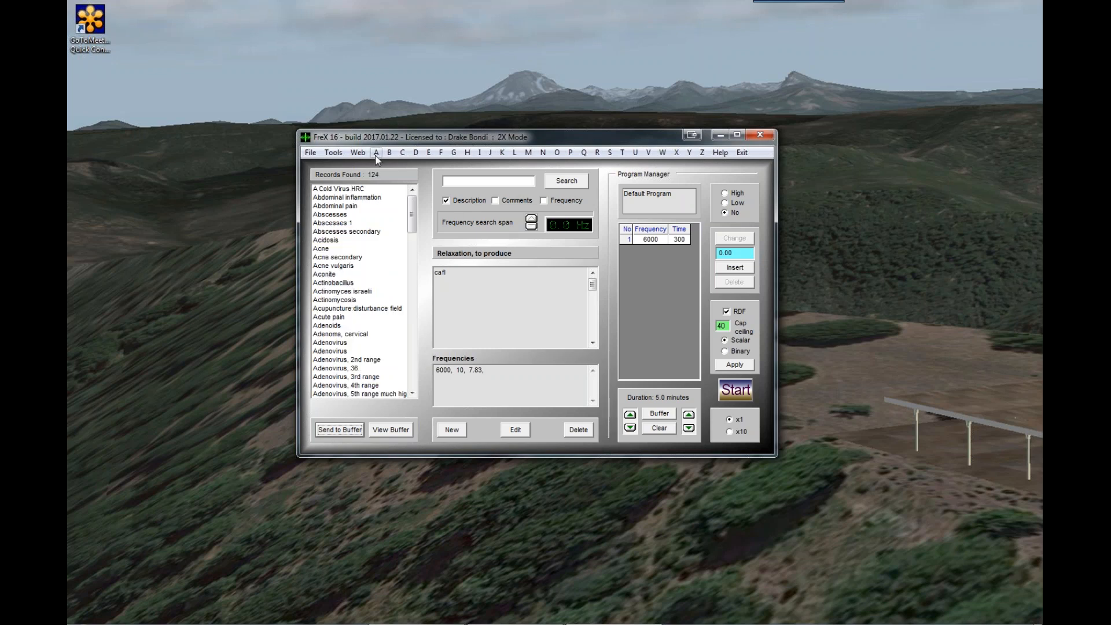
pyautogui.moveTo(411, 224); pyautogui.dragTo(460, 153)
pyautogui.click(610, 153)
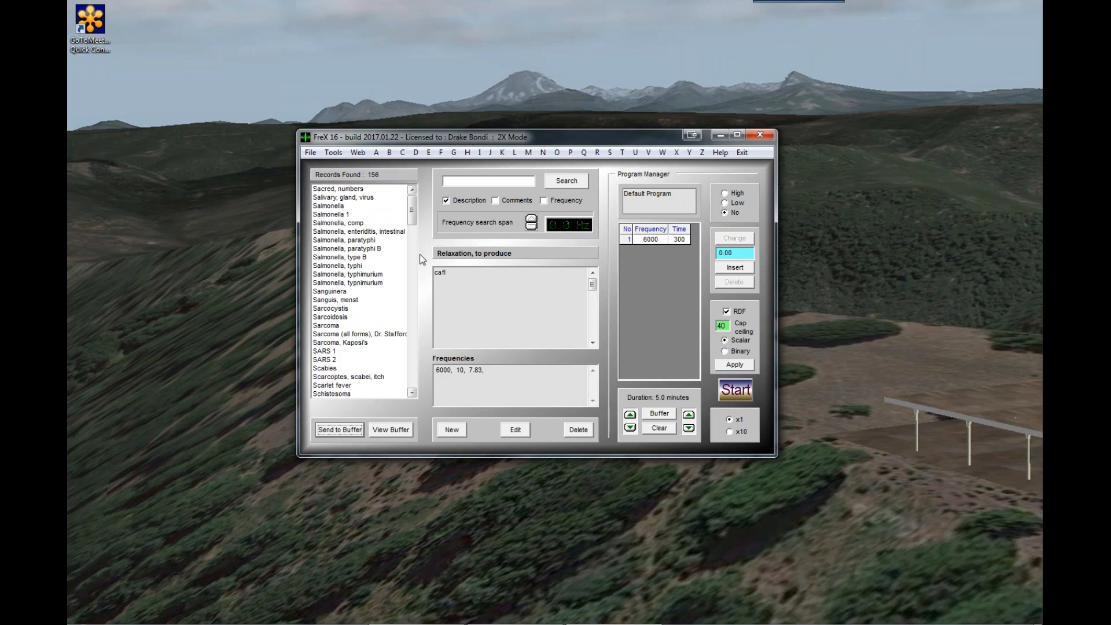
pyautogui.moveTo(412, 209)
pyautogui.mouseDown()
pyautogui.moveTo(415, 232)
pyautogui.moveTo(420, 189)
pyautogui.mouseUp()
pyautogui.click(596, 153)
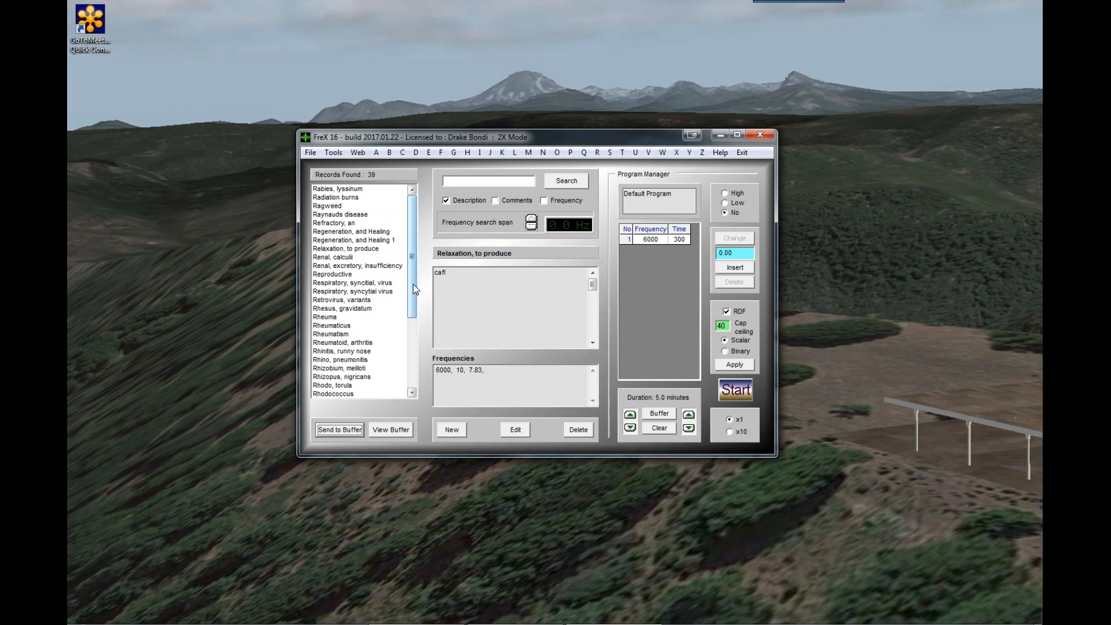
pyautogui.click(360, 249)
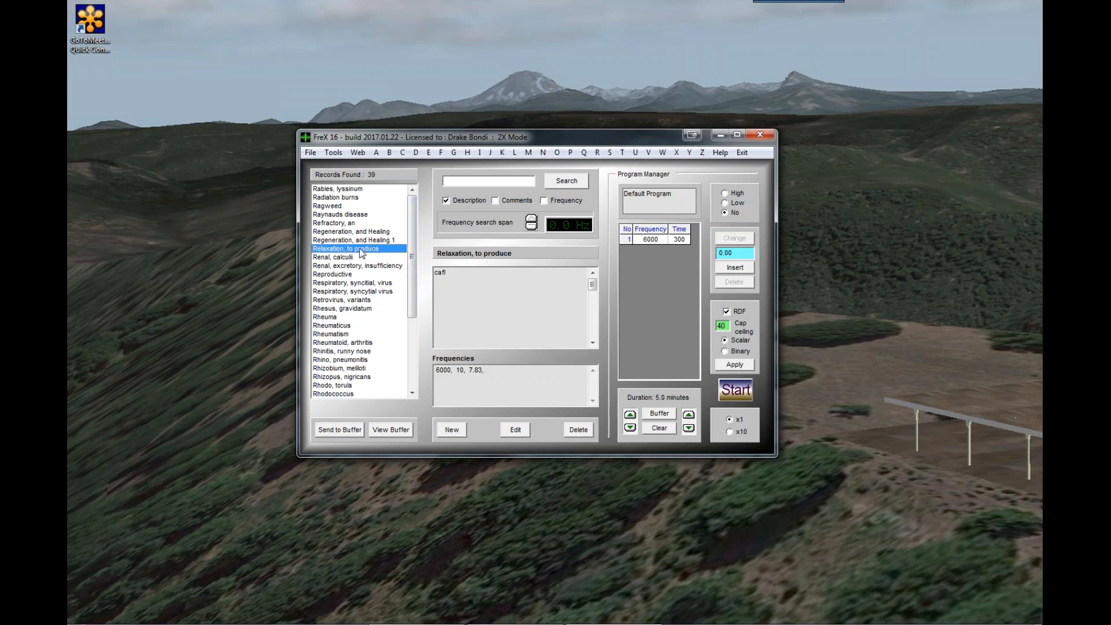
# Check the "Relaxation, to produce" entry in the buffer and load the buffered frequencies into the program table
pyautogui.click(391, 430)
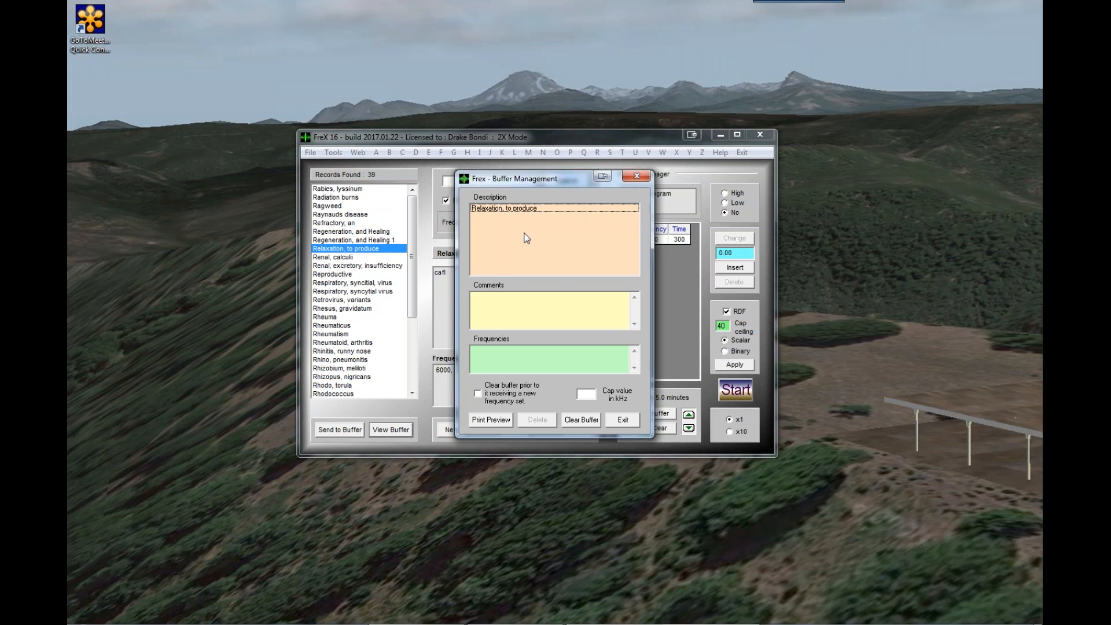
pyautogui.click(484, 207)
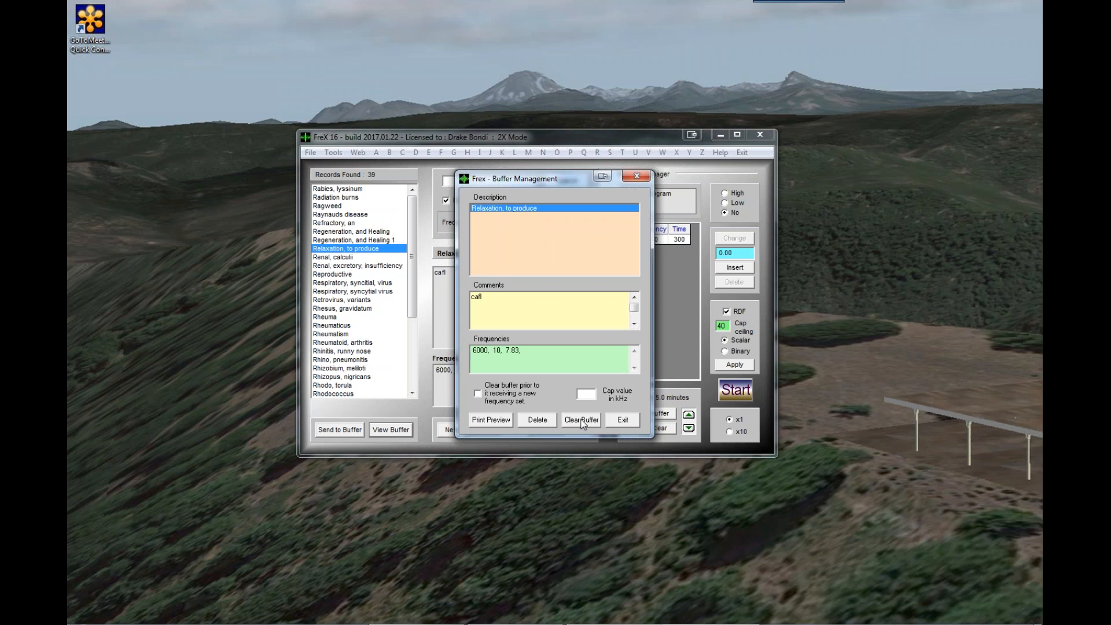
pyautogui.click(625, 423)
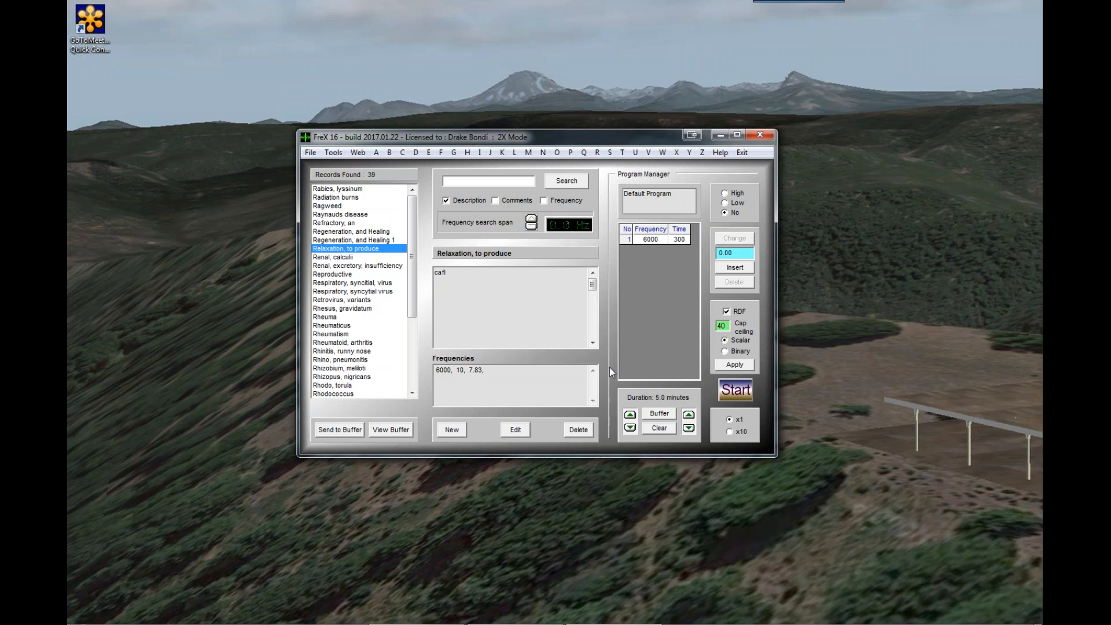
pyautogui.click(660, 415)
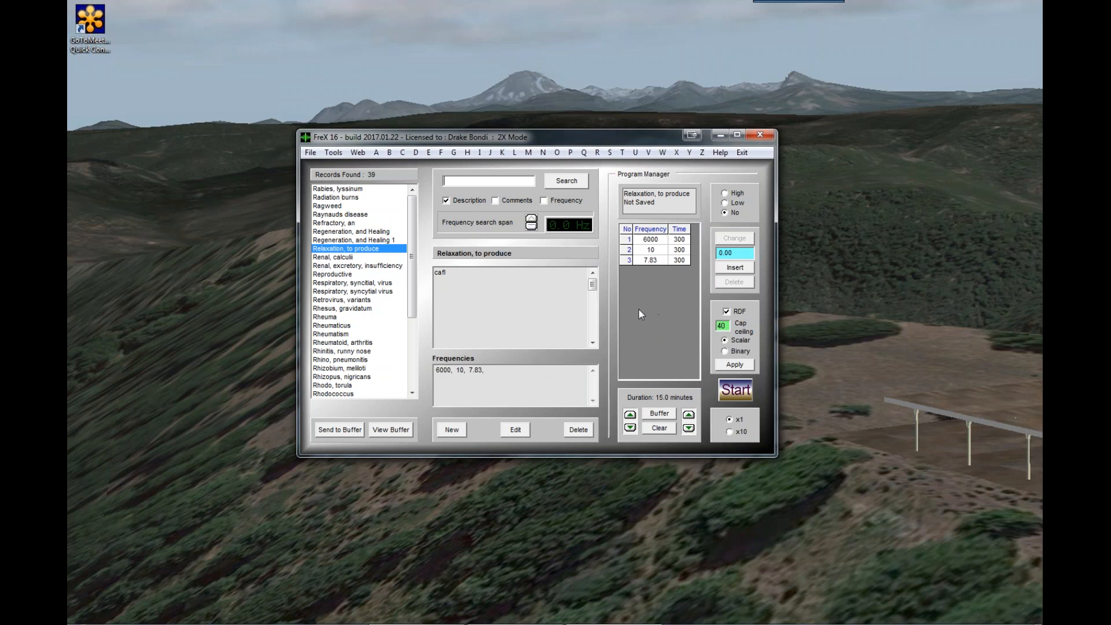
# Load the saved program "sleep 1" with the Add to Table option so it joins the current program's frequencies
pyautogui.click(311, 154)
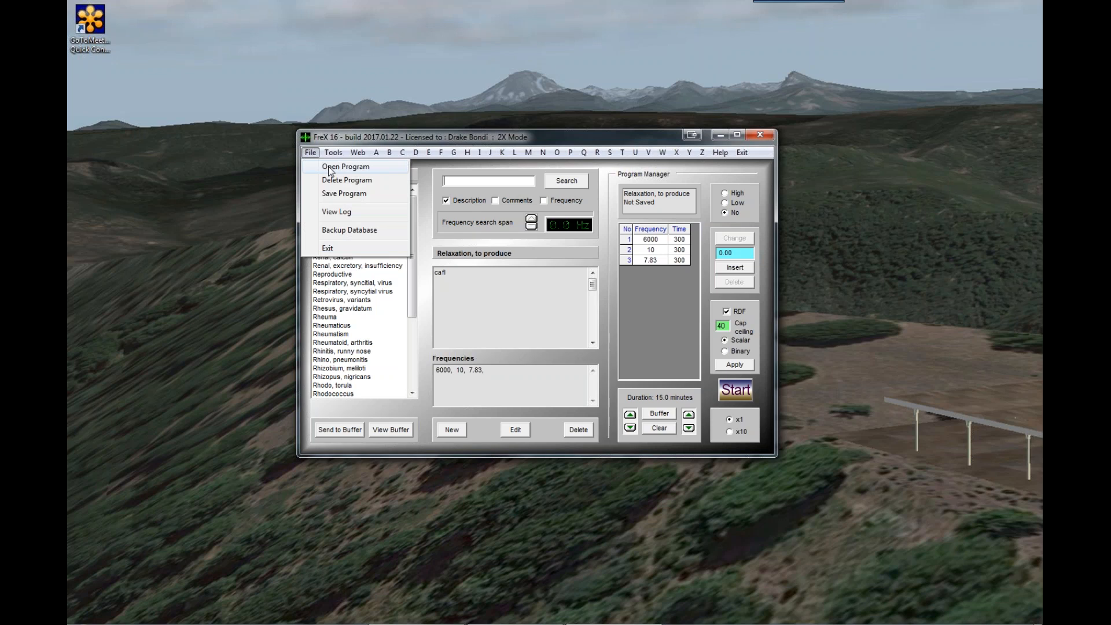
pyautogui.click(328, 167)
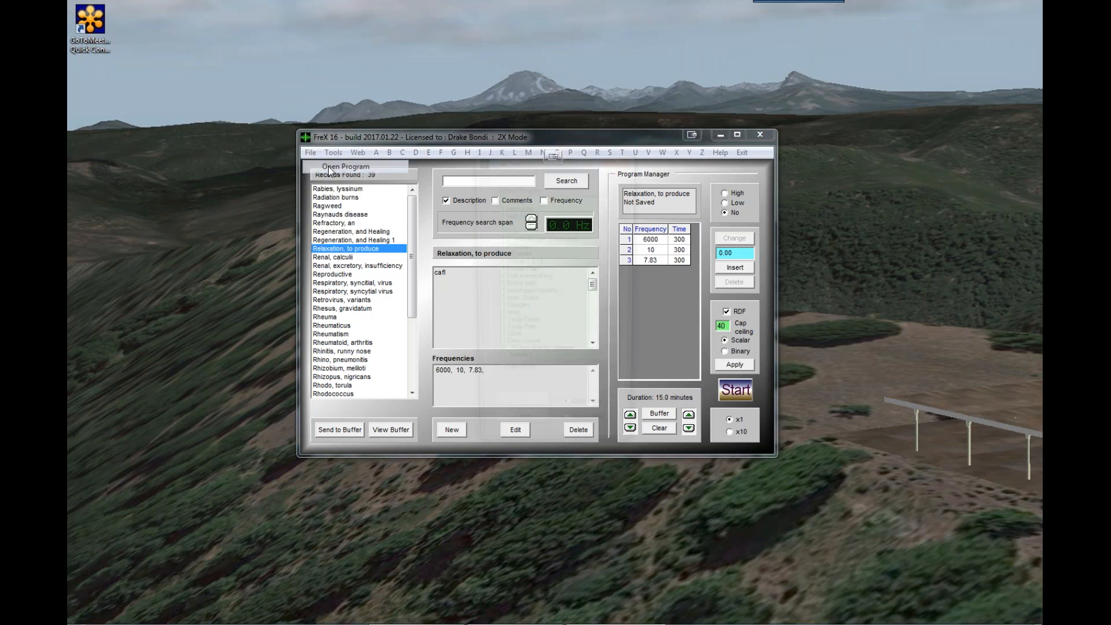
pyautogui.moveTo(607, 223); pyautogui.dragTo(634, 347)
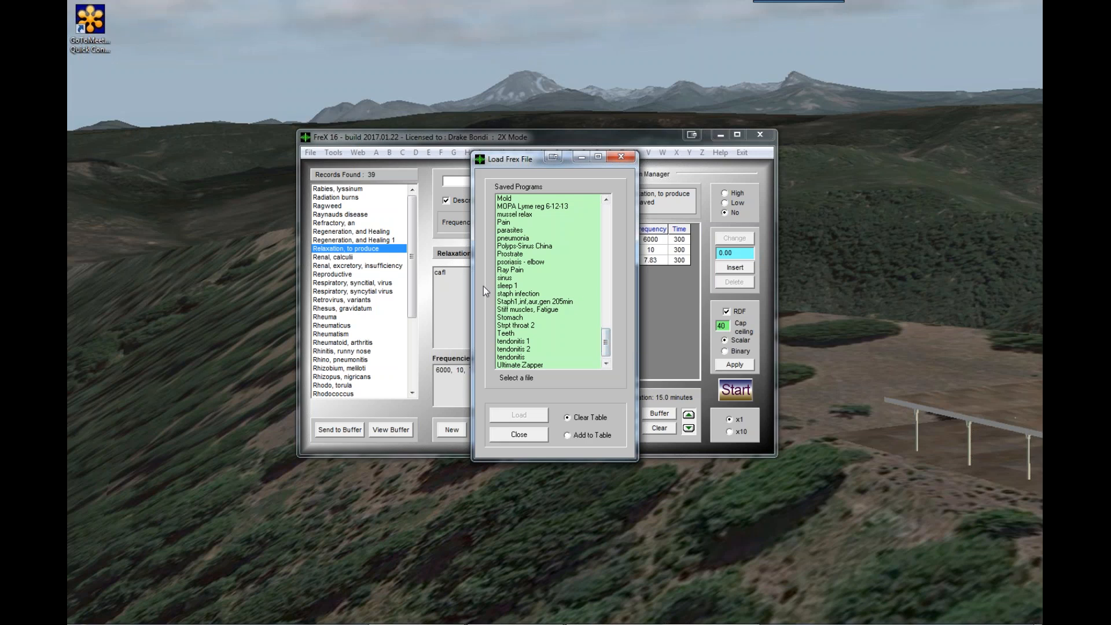
pyautogui.click(506, 286)
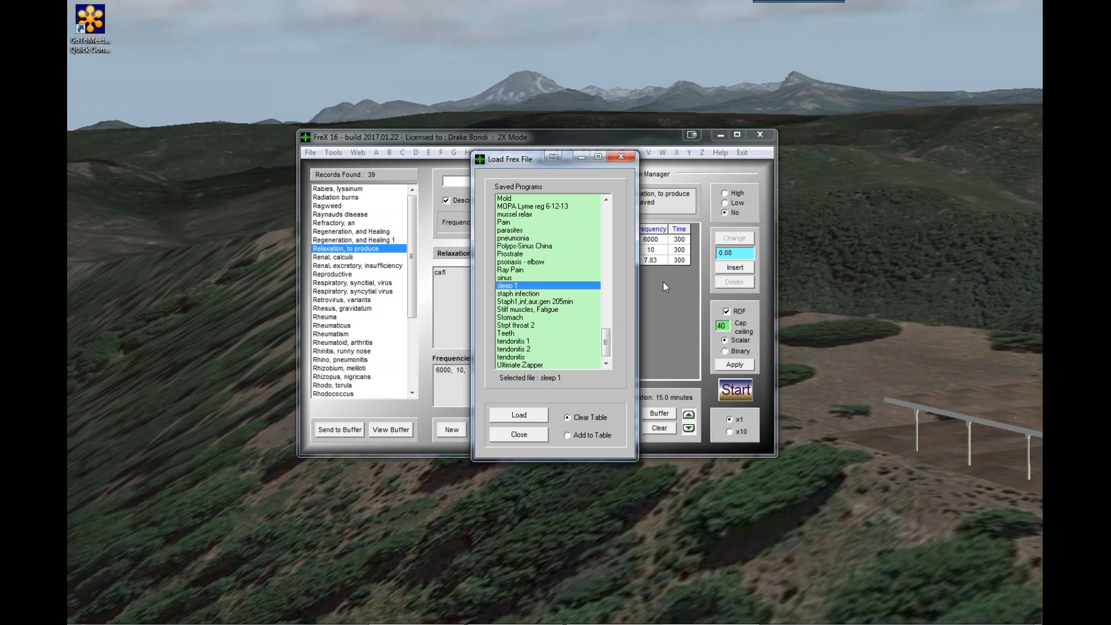
pyautogui.click(571, 440)
pyautogui.click(515, 416)
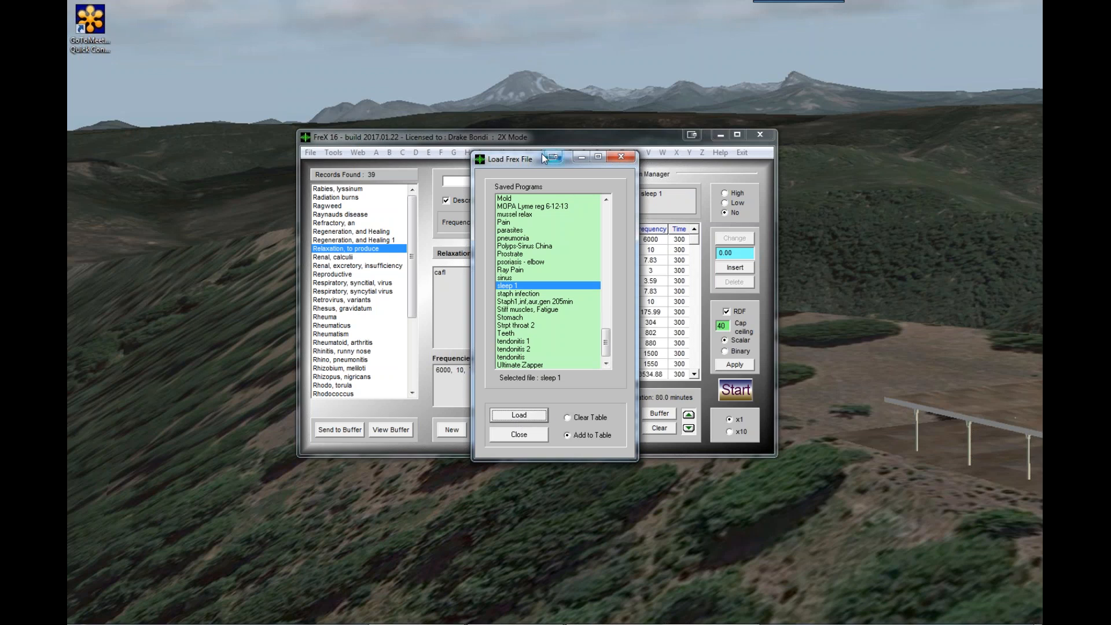
pyautogui.moveTo(536, 158); pyautogui.dragTo(375, 199)
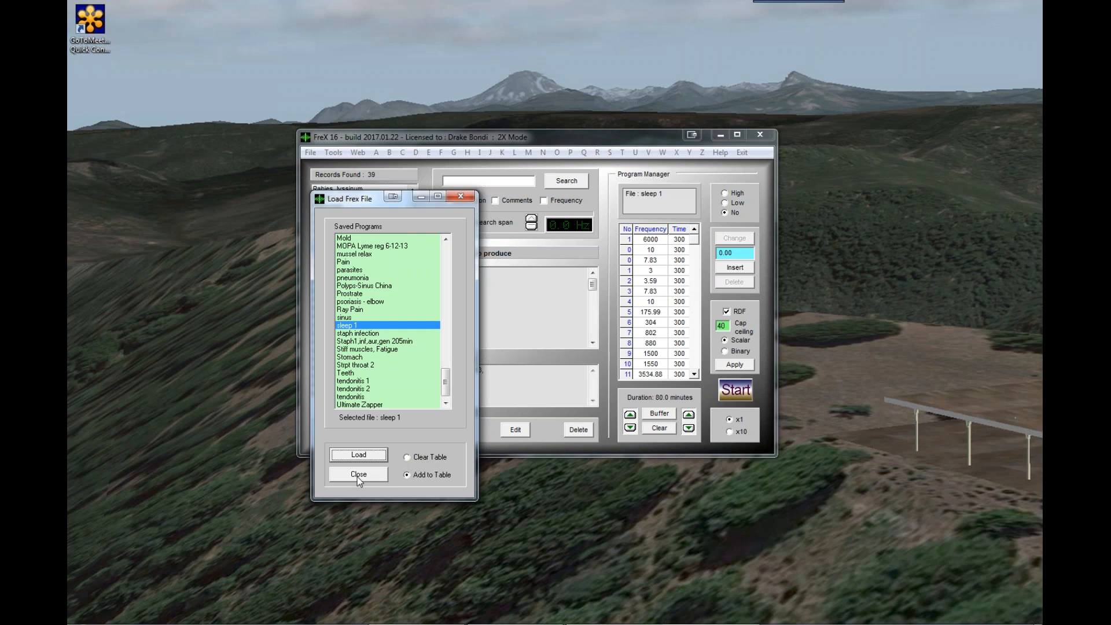
pyautogui.moveTo(367, 201); pyautogui.dragTo(429, 179)
pyautogui.click(419, 456)
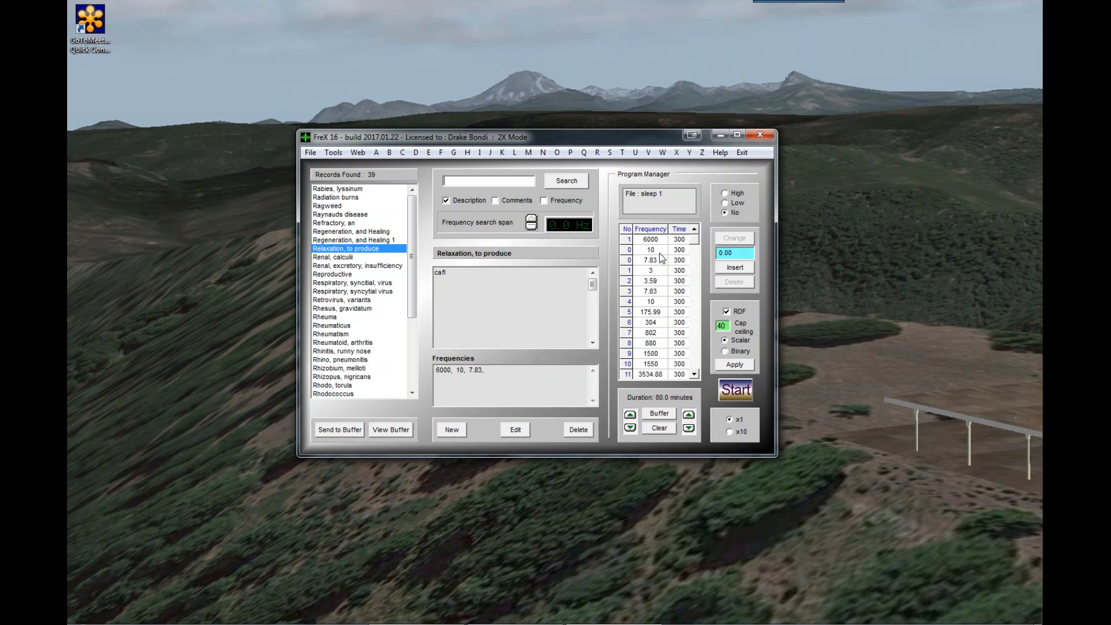
# Sort the program's frequencies with the Low option and remove duplicate frequencies, running the duplicate and cap check twice
pyautogui.click(725, 203)
pyautogui.click(734, 365)
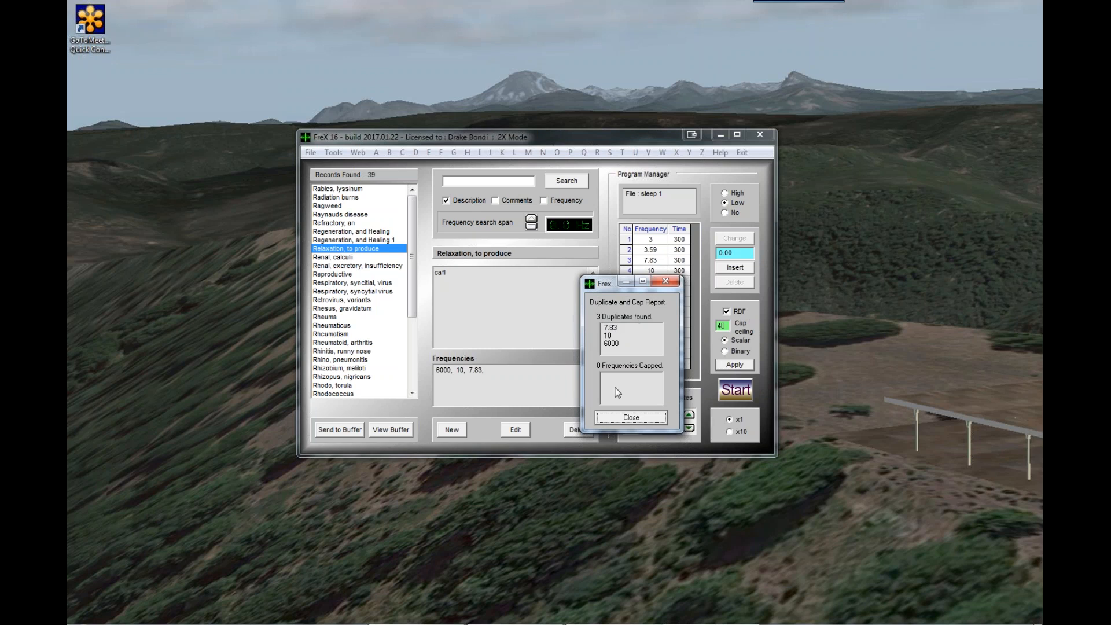
pyautogui.click(632, 421)
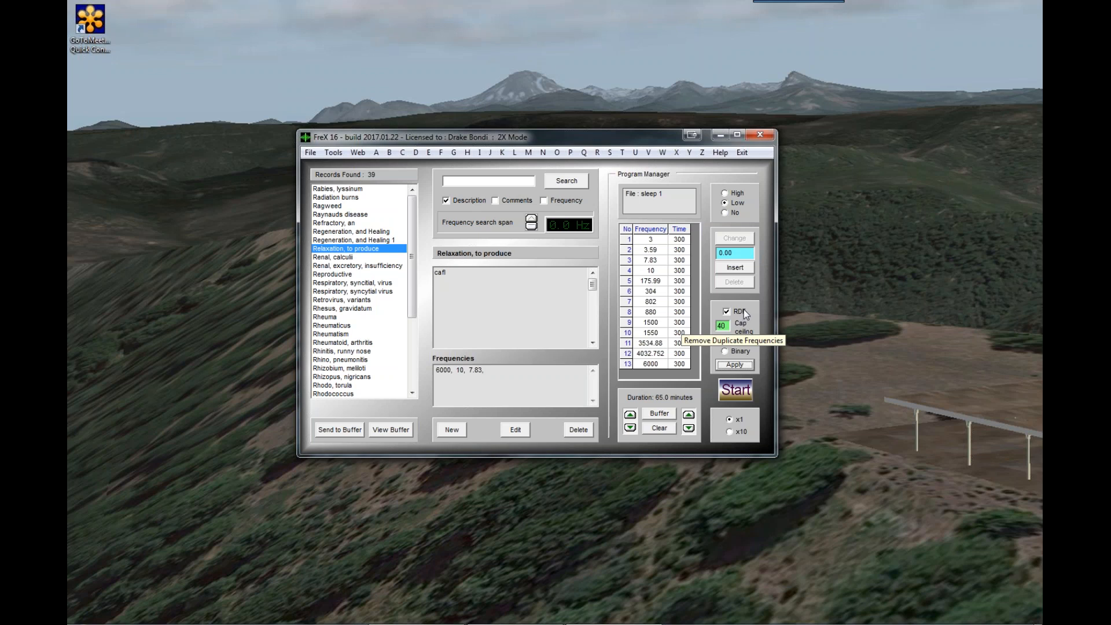
pyautogui.click(735, 365)
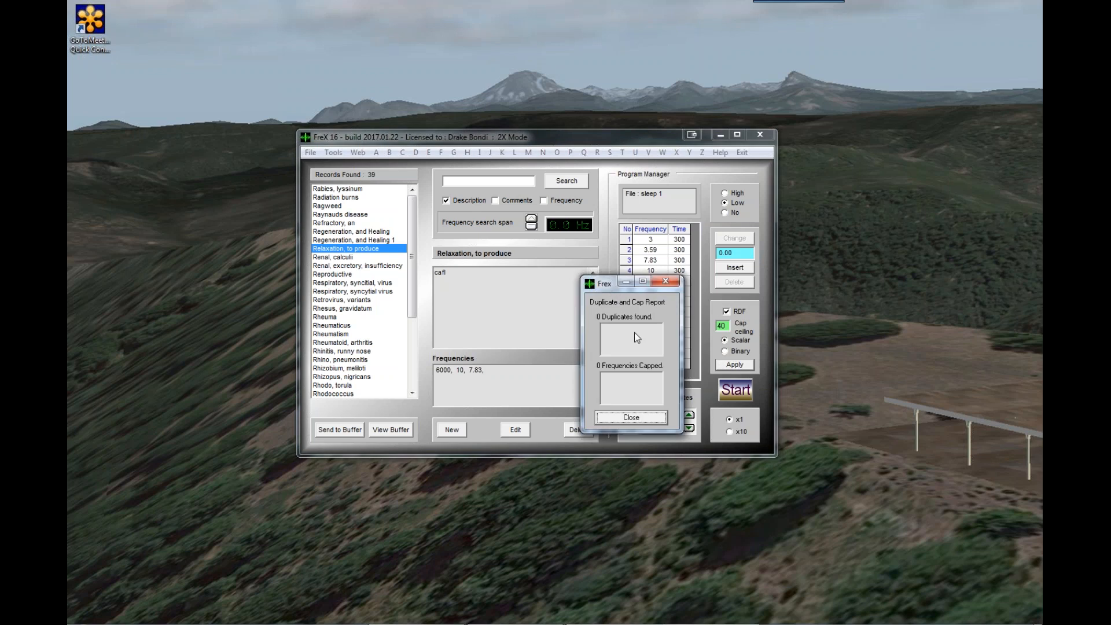
pyautogui.click(637, 419)
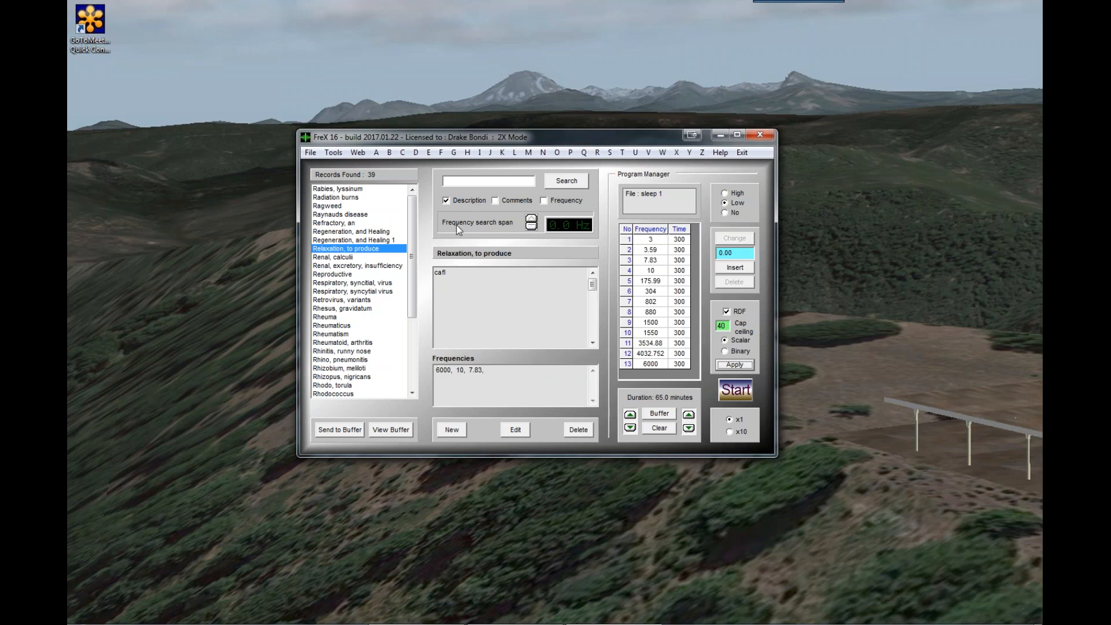
# Open the Frequency Conversions tool and place its window beside the main window
pyautogui.click(334, 154)
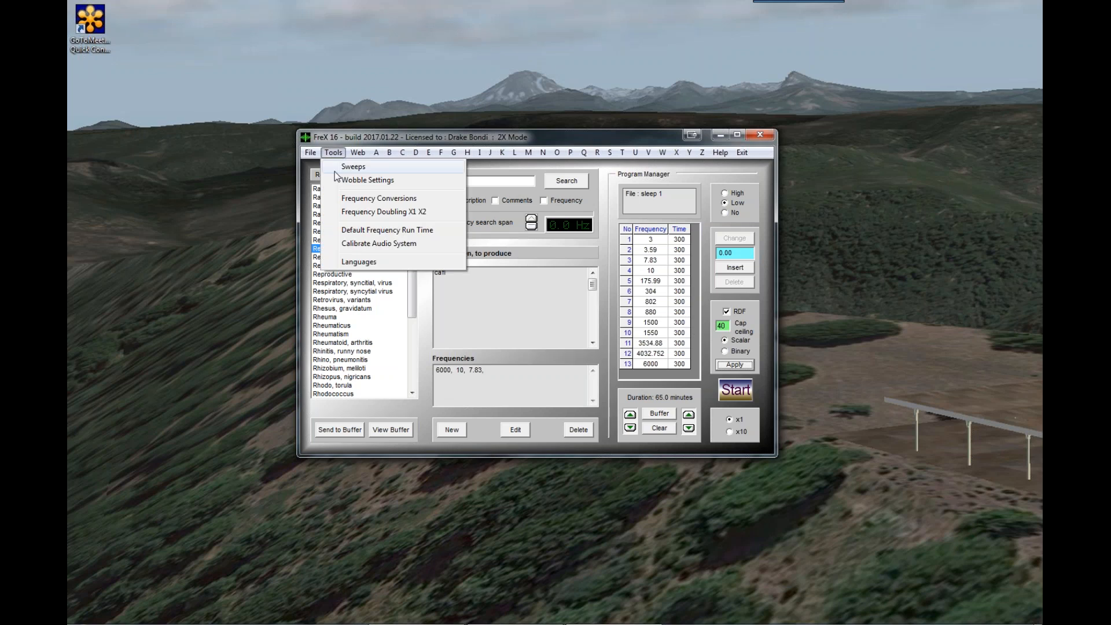
pyautogui.click(356, 199)
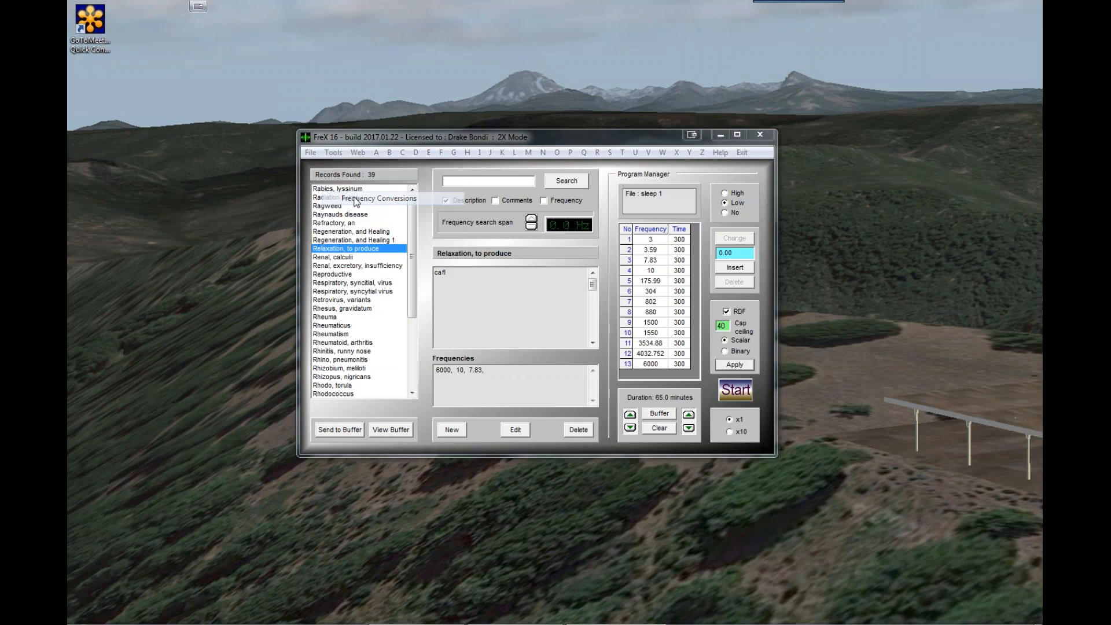
pyautogui.moveTo(161, 11); pyautogui.dragTo(172, 150)
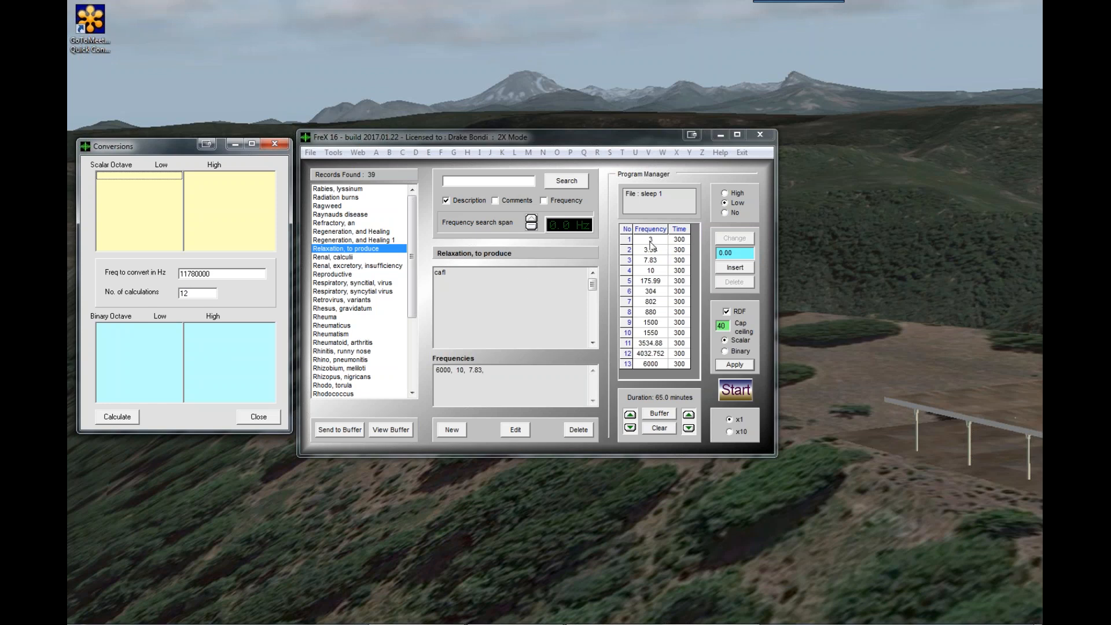
# Calculate the scalar and binary octaves of 100000 Hz using 12 calculations
pyautogui.doubleClick(220, 276)
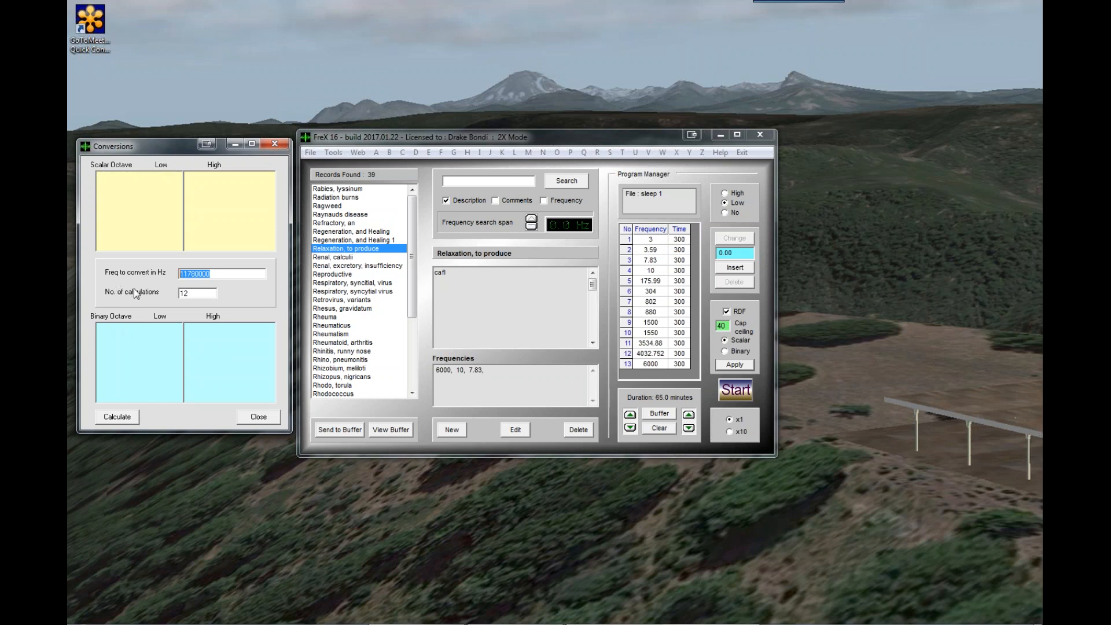
pyautogui.write('3')
pyautogui.press('Tab')
pyautogui.write('4')
pyautogui.hotkey('shift', 'Tab')
pyautogui.write('10000')
pyautogui.press('Tab')
pyautogui.press('BackSpace')
pyautogui.write('12')
pyautogui.click(128, 417)
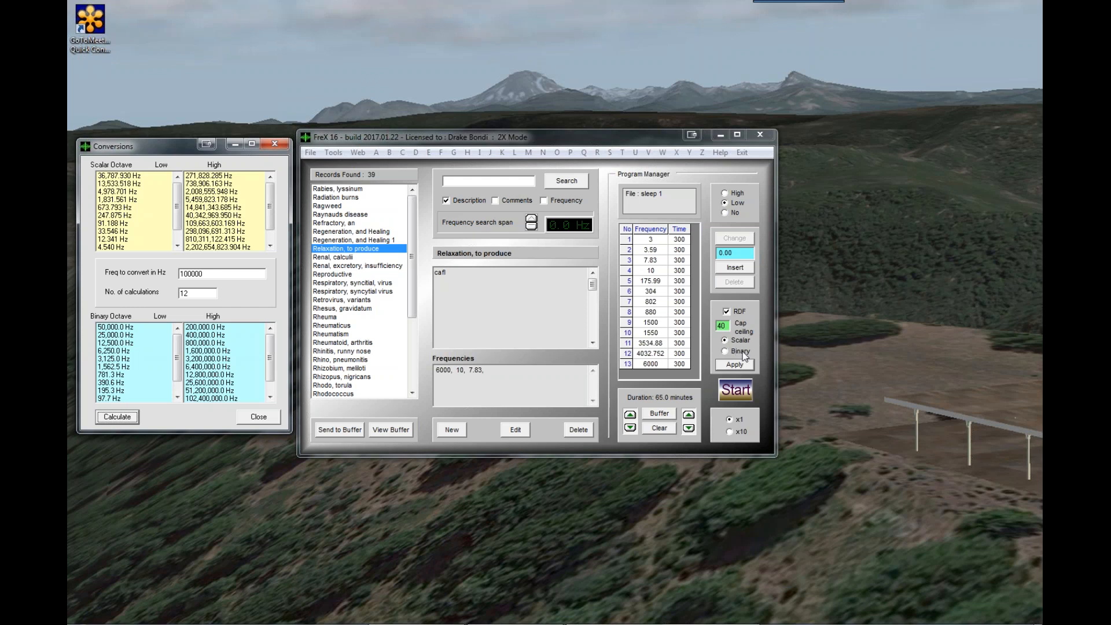
# Shift the main window slightly away from the Conversions window and clear the program table
pyautogui.click(659, 143)
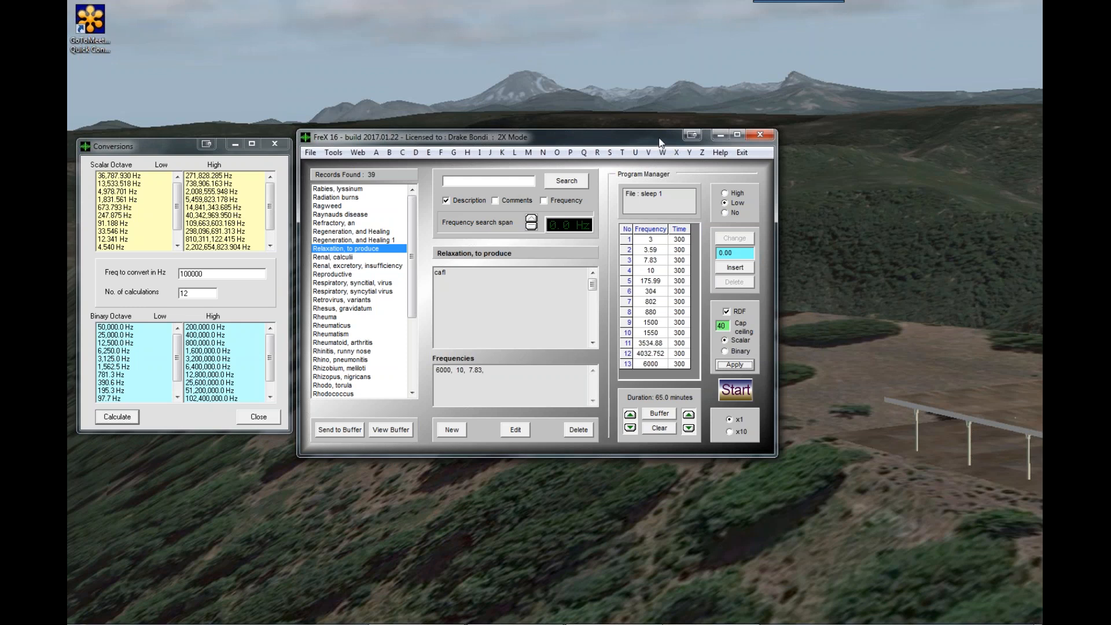
pyautogui.moveTo(660, 142); pyautogui.dragTo(679, 145)
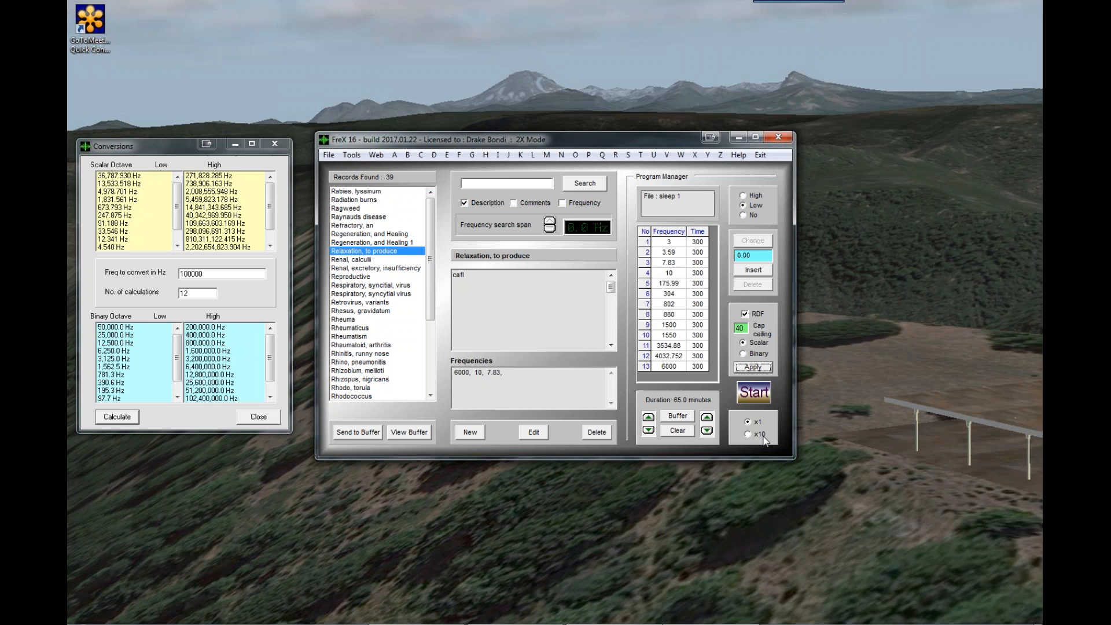
pyautogui.click(681, 432)
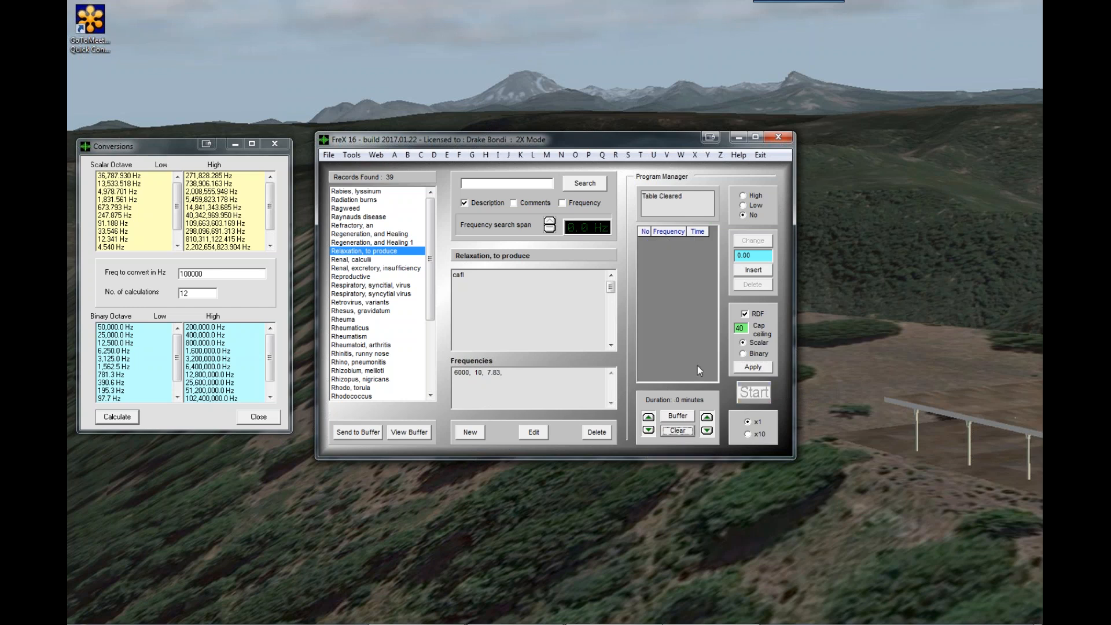
# Insert a frequency of 100000 with a time of 30 into the empty program table
pyautogui.click(759, 272)
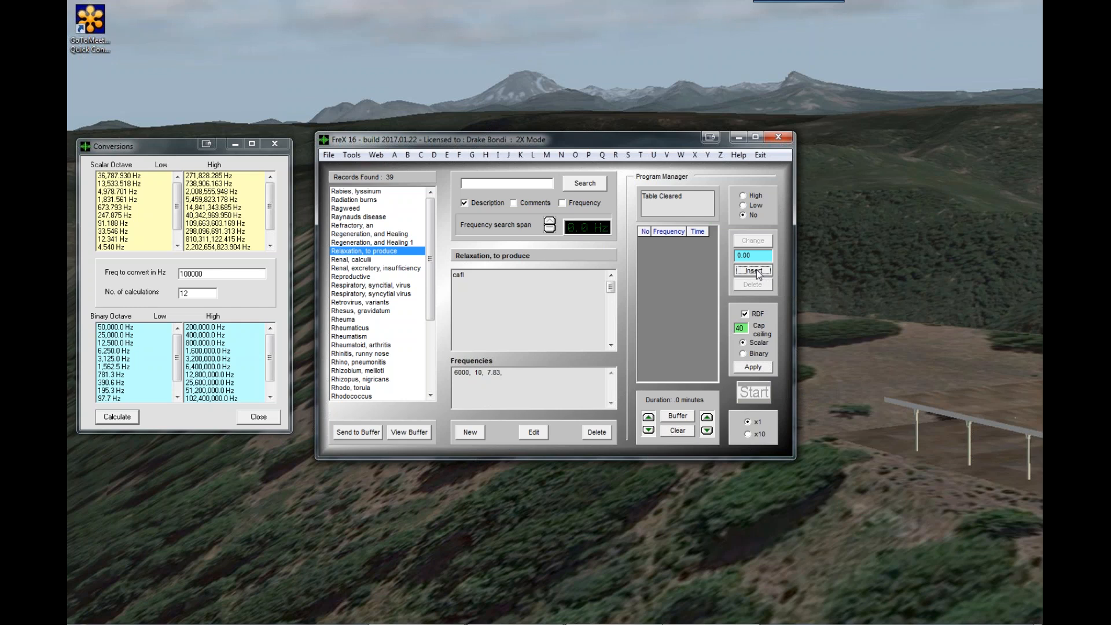
pyautogui.write('100000')
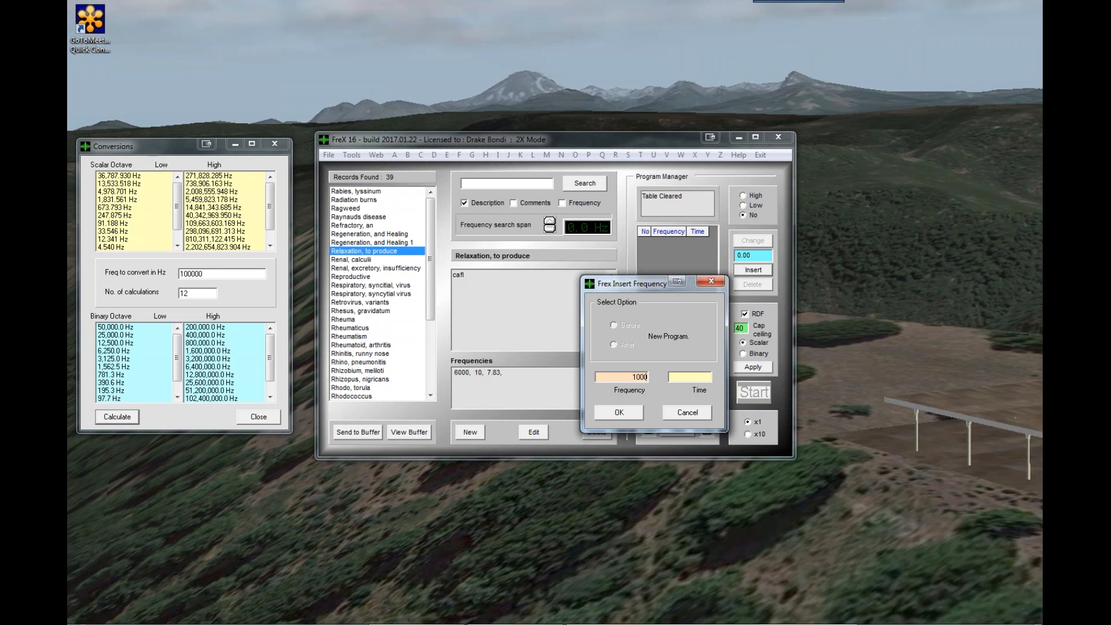
pyautogui.click(700, 375)
pyautogui.write('30')
pyautogui.click(515, 142)
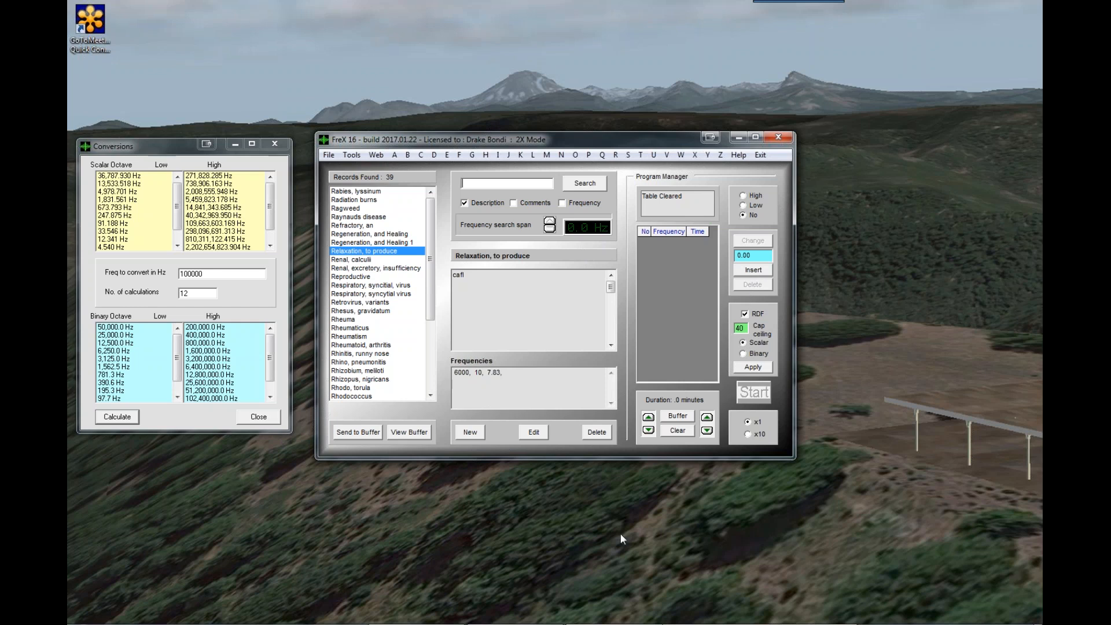
pyautogui.moveTo(603, 623)
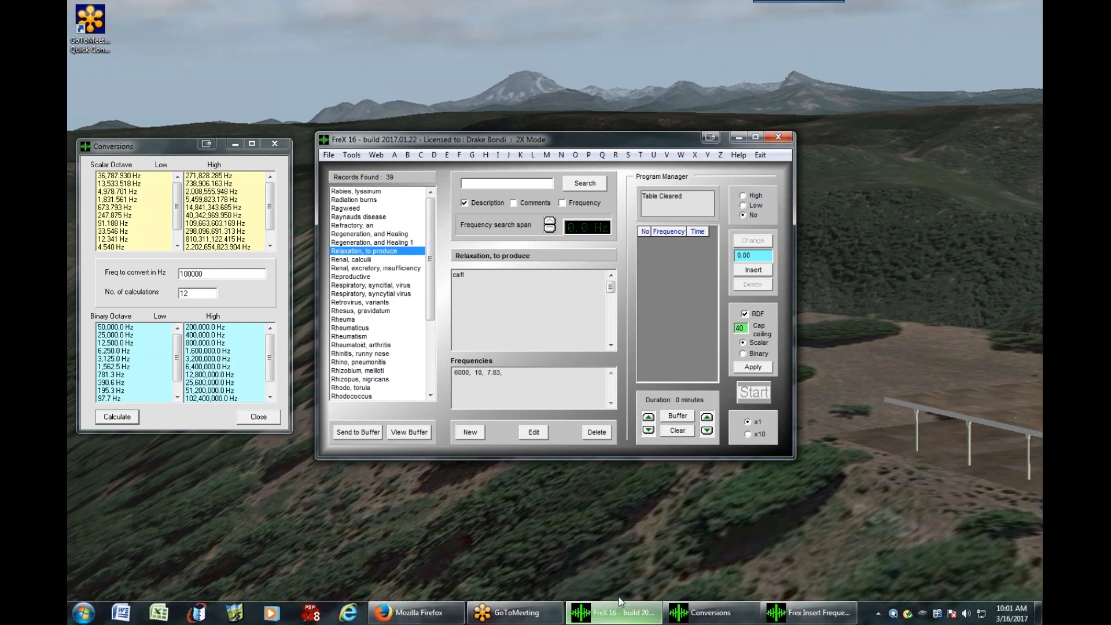
pyautogui.click(759, 272)
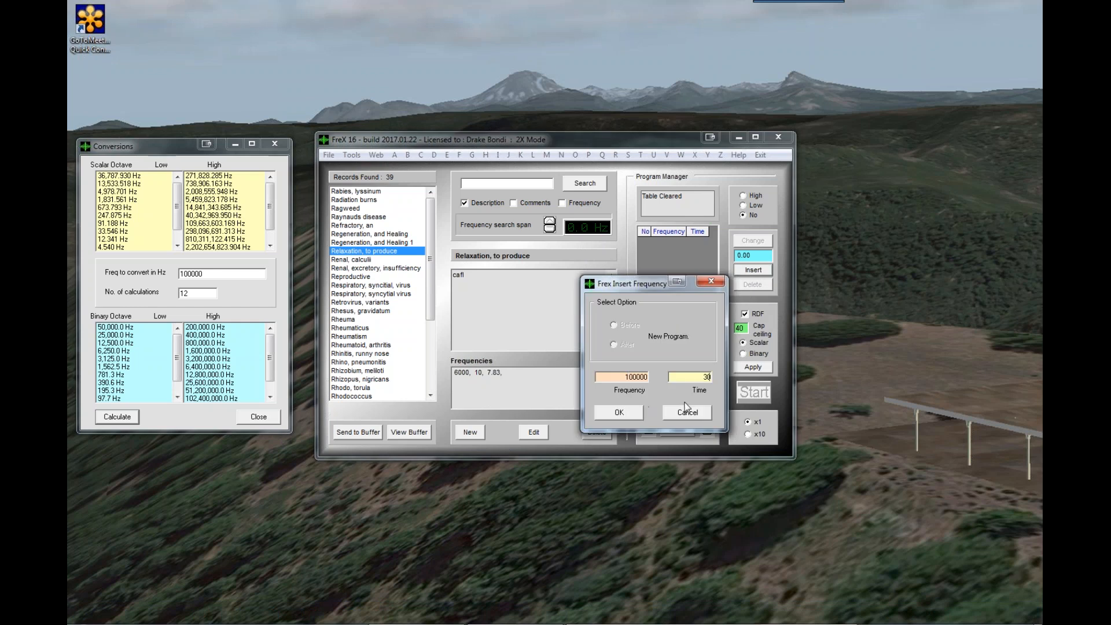
pyautogui.click(629, 414)
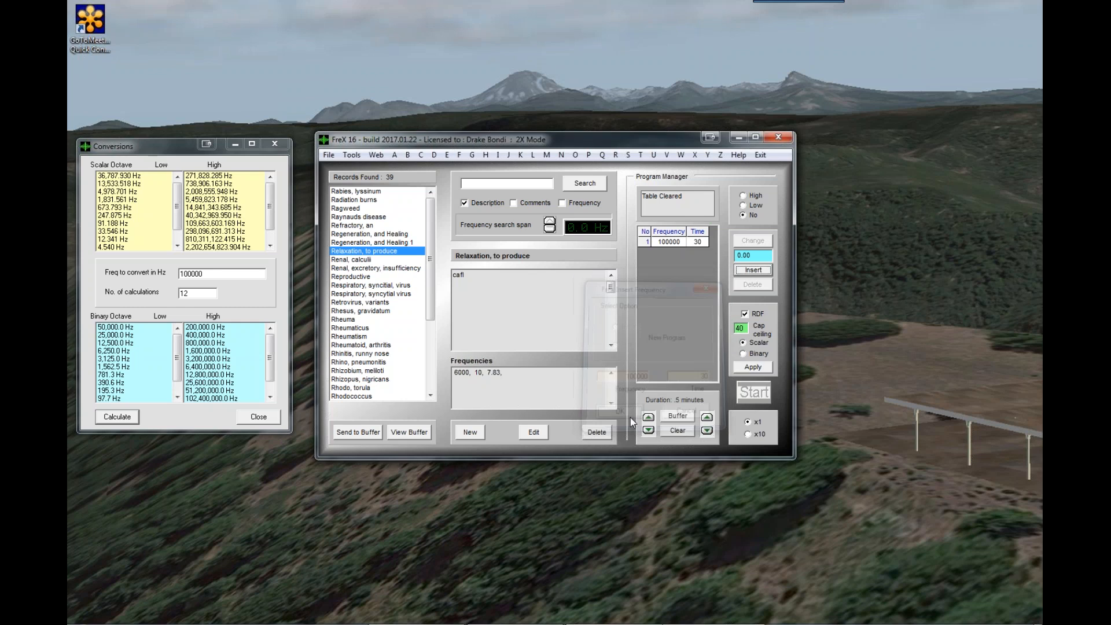
# Apply the scalar cap ceiling of 40 to the inserted frequency, close the report and shift the Conversions window slightly toward the main window
pyautogui.click(753, 368)
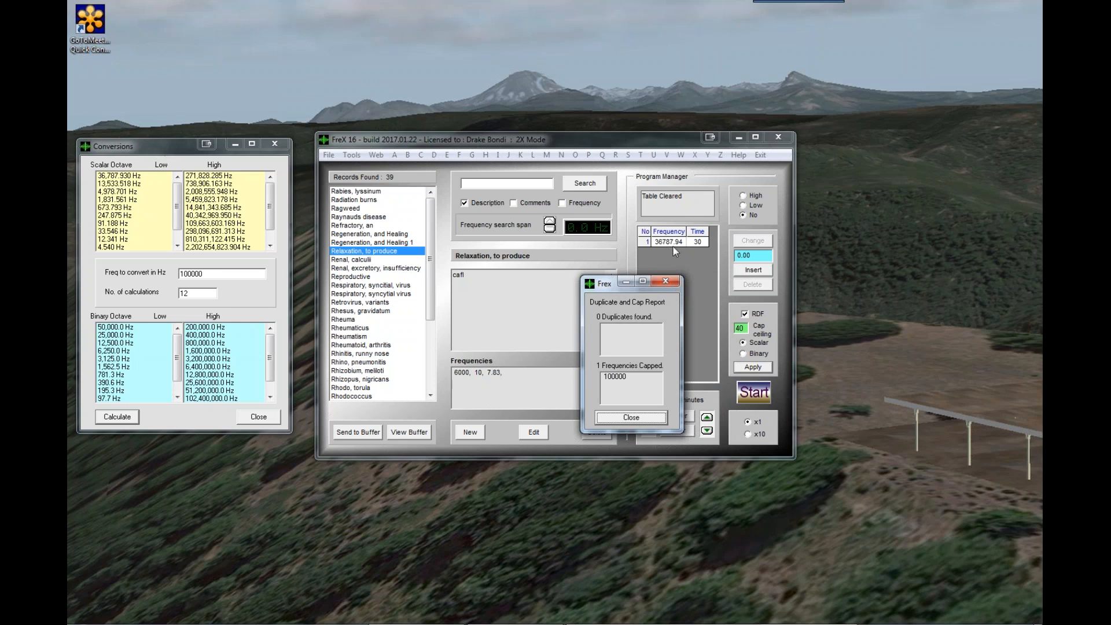
pyautogui.click(630, 418)
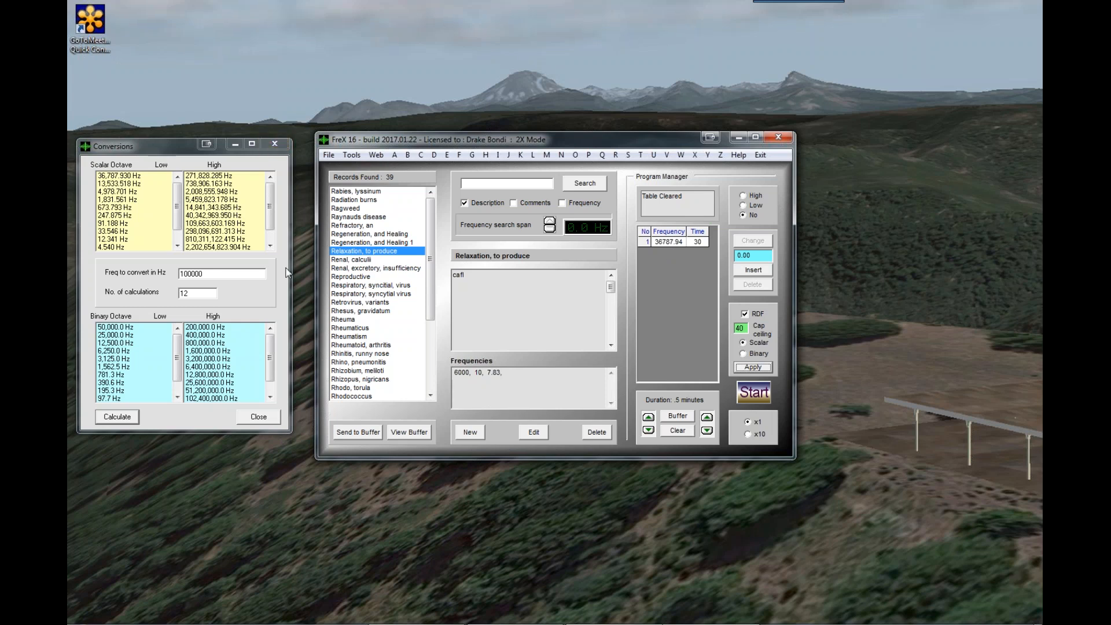
pyautogui.click(180, 150)
pyautogui.moveTo(180, 152); pyautogui.dragTo(191, 152)
pyautogui.press('Tab')
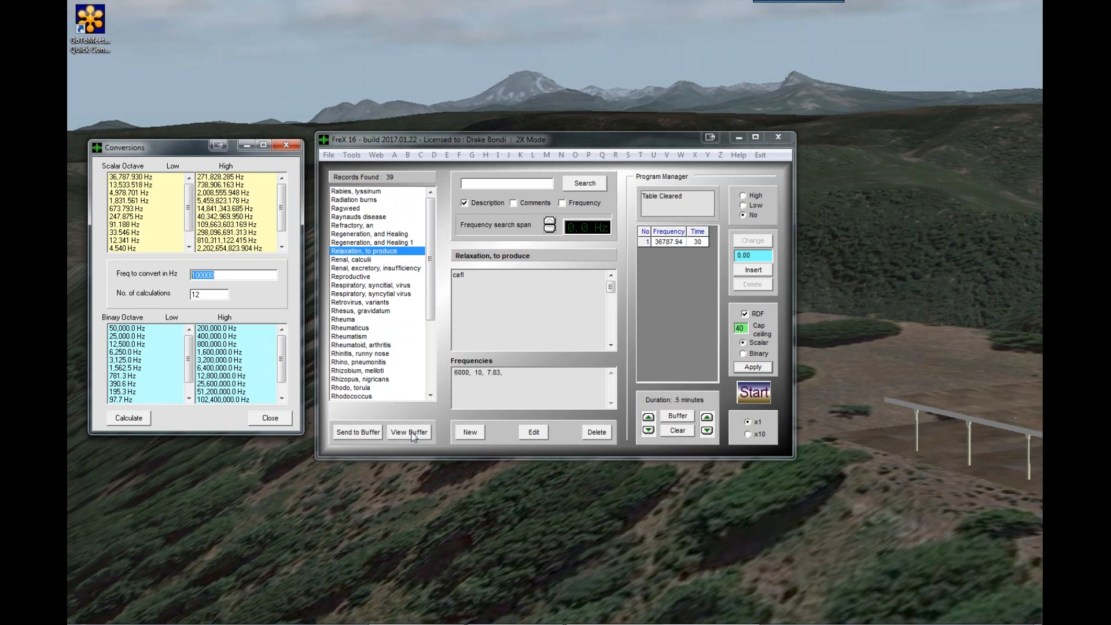
# Load the "Relaxation, to produce" frequencies into the program table and add the saved program "sleep 1" to them
pyautogui.click(679, 417)
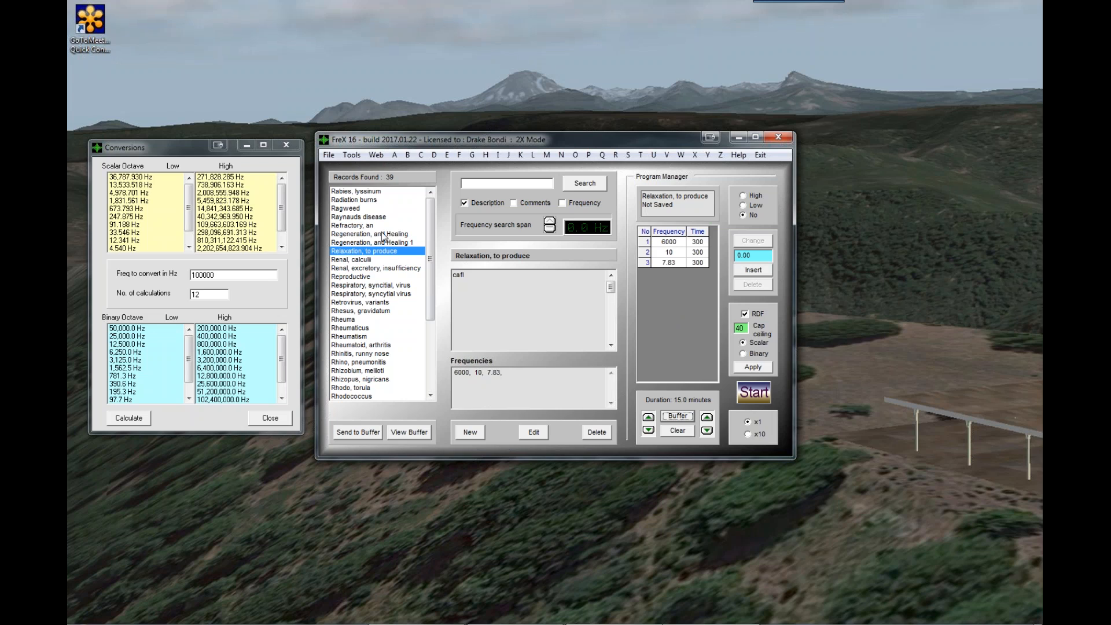
pyautogui.click(330, 155)
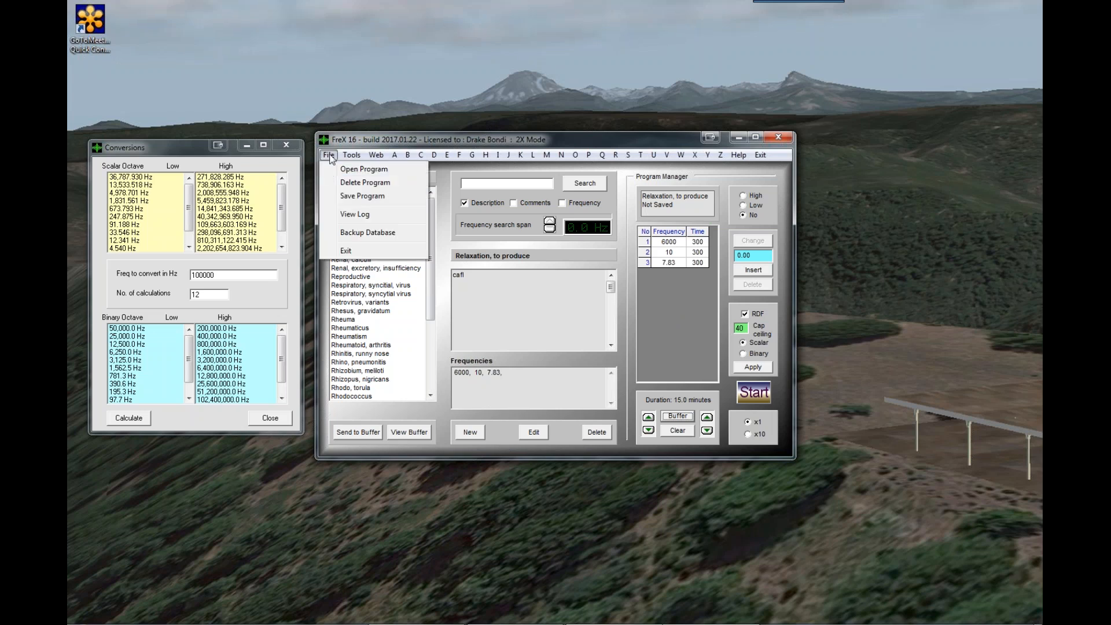
pyautogui.click(355, 170)
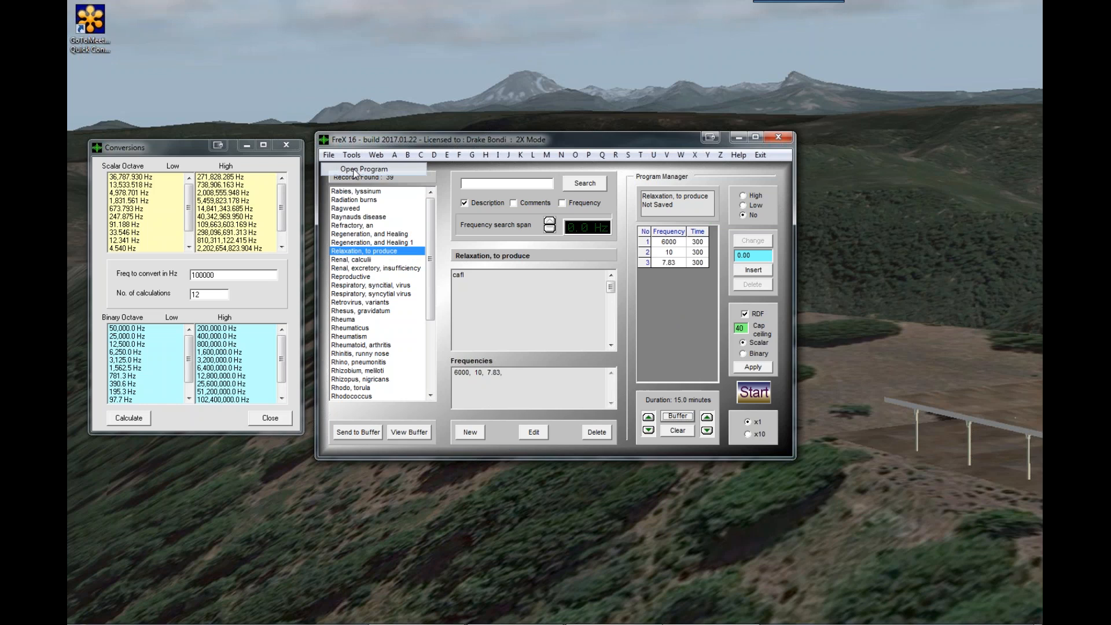
pyautogui.moveTo(607, 227); pyautogui.dragTo(619, 339)
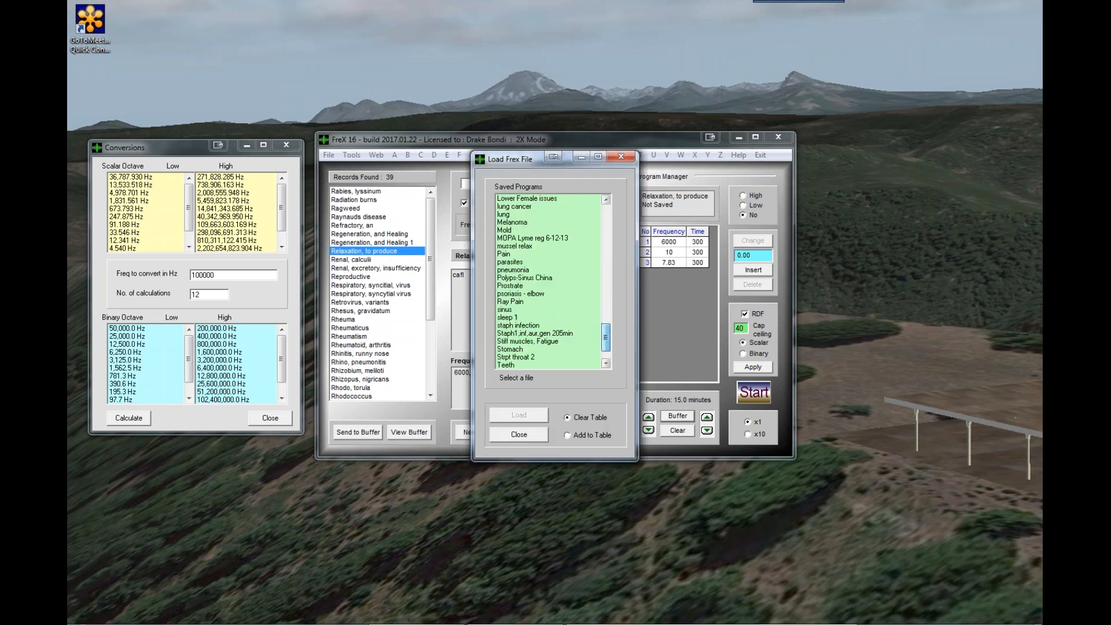
pyautogui.click(507, 317)
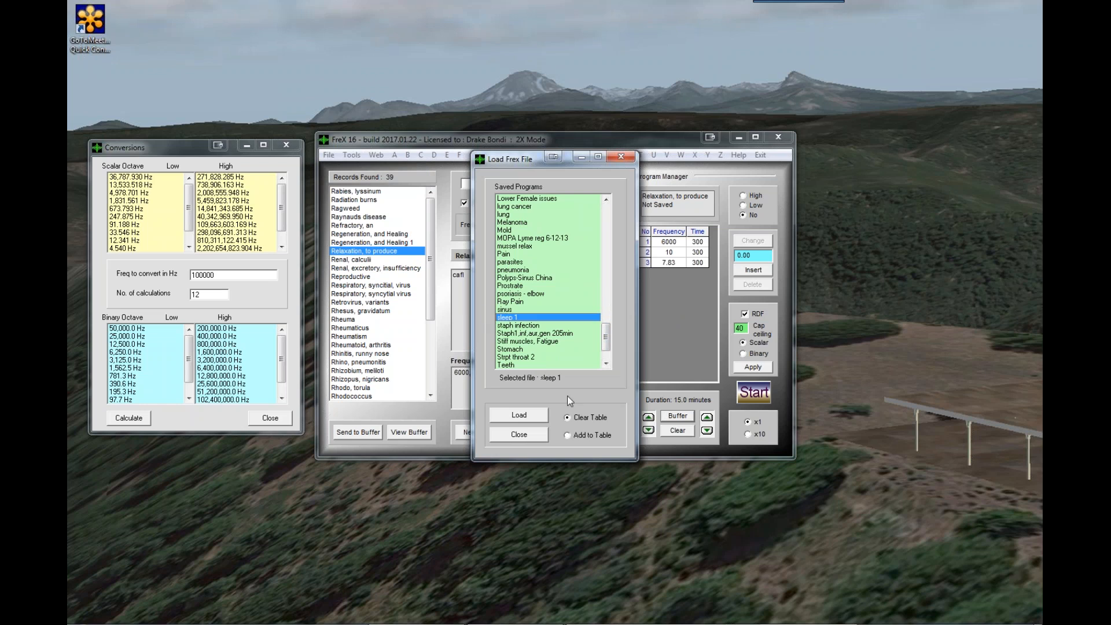
pyautogui.click(567, 435)
pyautogui.click(528, 417)
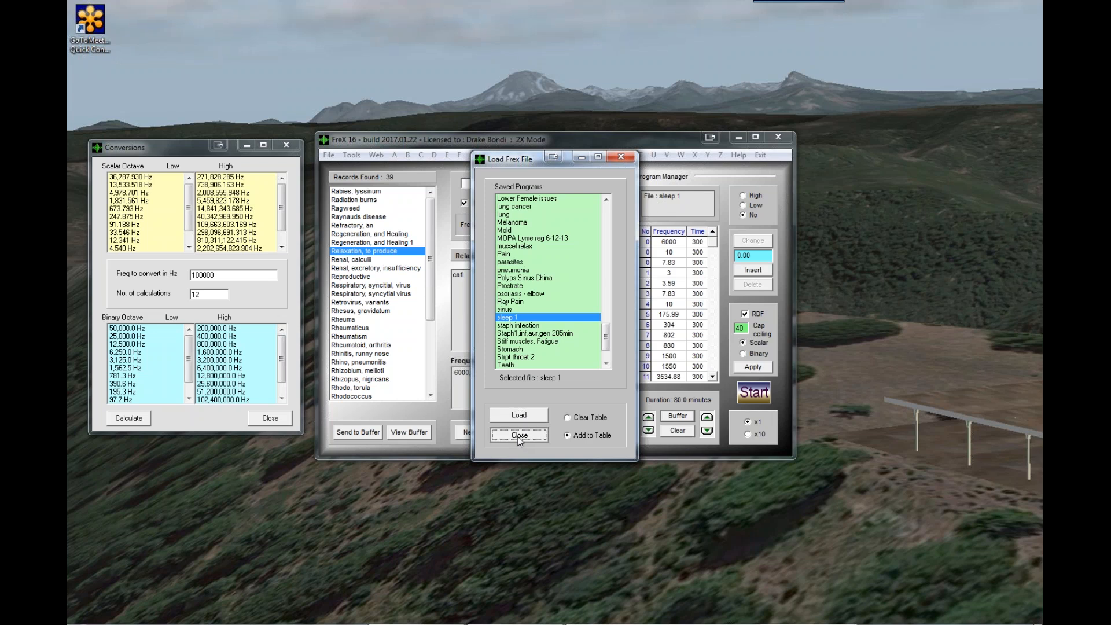
pyautogui.click(518, 437)
# Sort the combined program from the lowest frequency, remove duplicates with RDF, and apply it again to check for leftovers
pyautogui.click(744, 206)
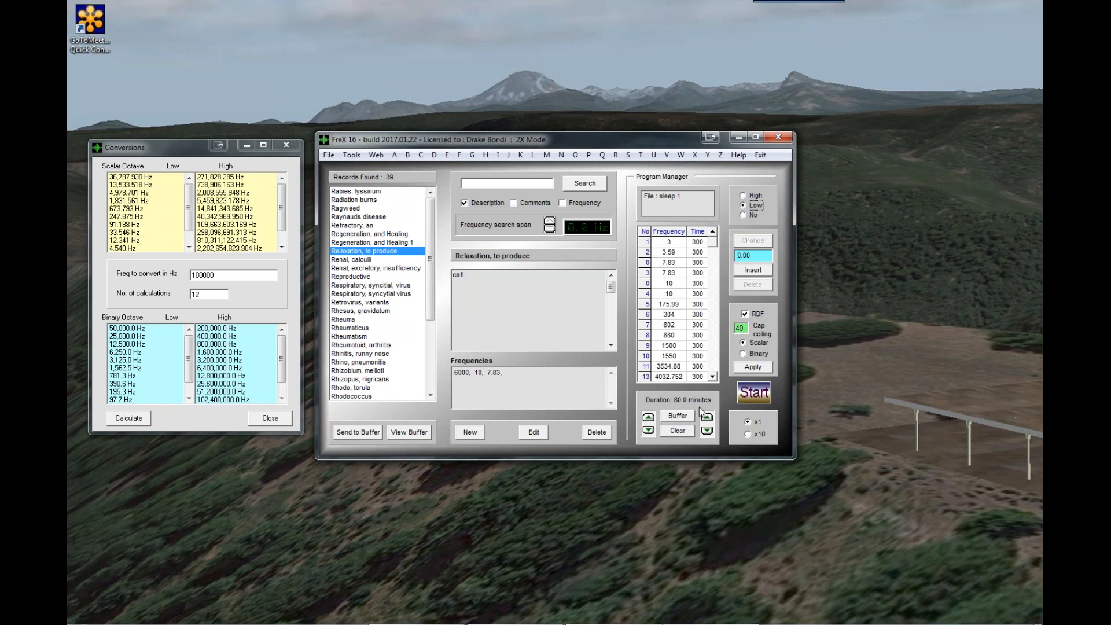
pyautogui.click(752, 368)
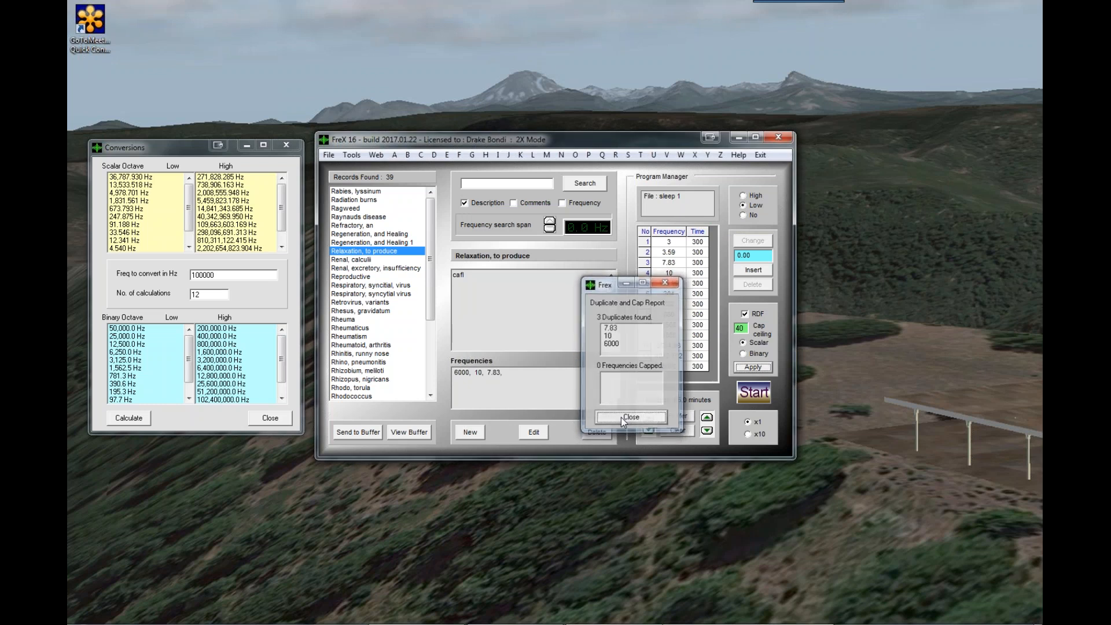
pyautogui.click(621, 418)
pyautogui.click(752, 368)
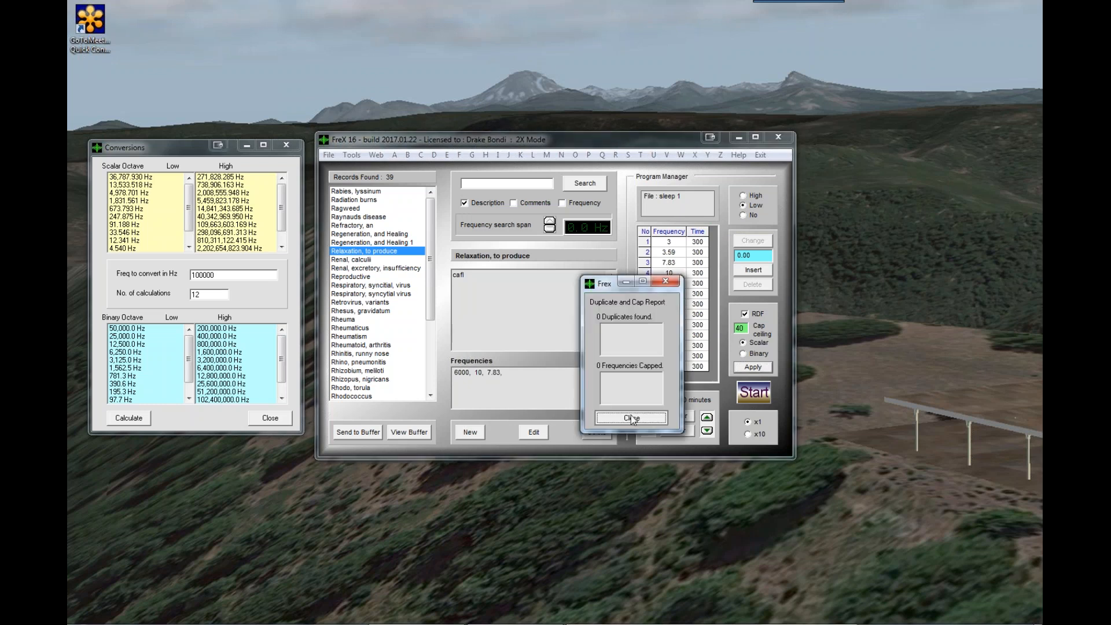
pyautogui.click(631, 416)
pyautogui.click(548, 183)
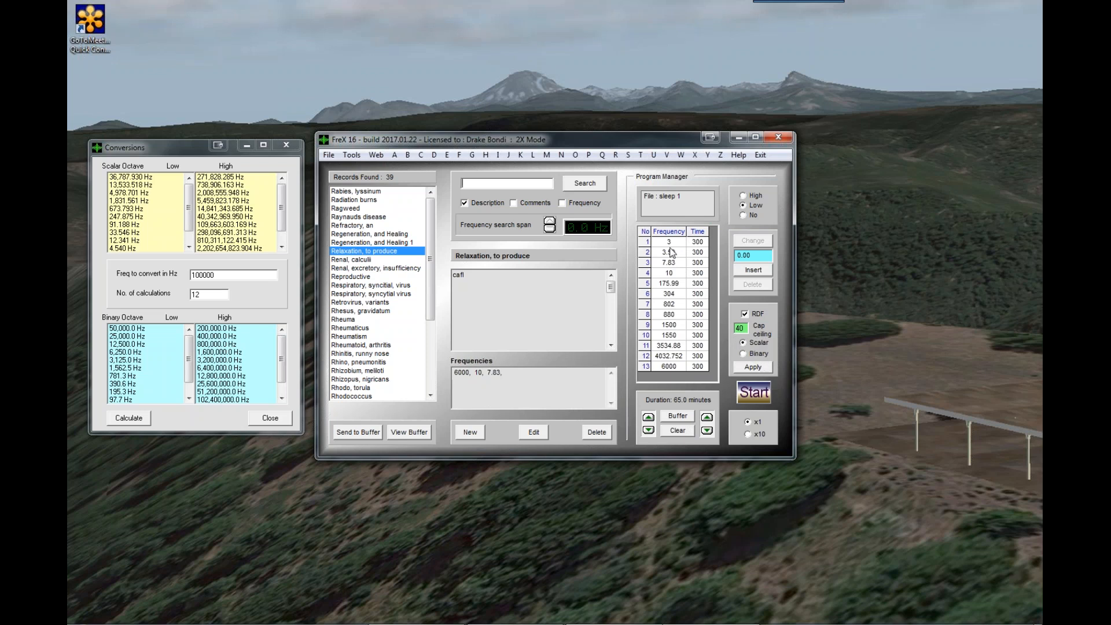
# Calculate the scalar and binary octaves of 3 Hz, reducing the number of calculations to 4
pyautogui.click(172, 152)
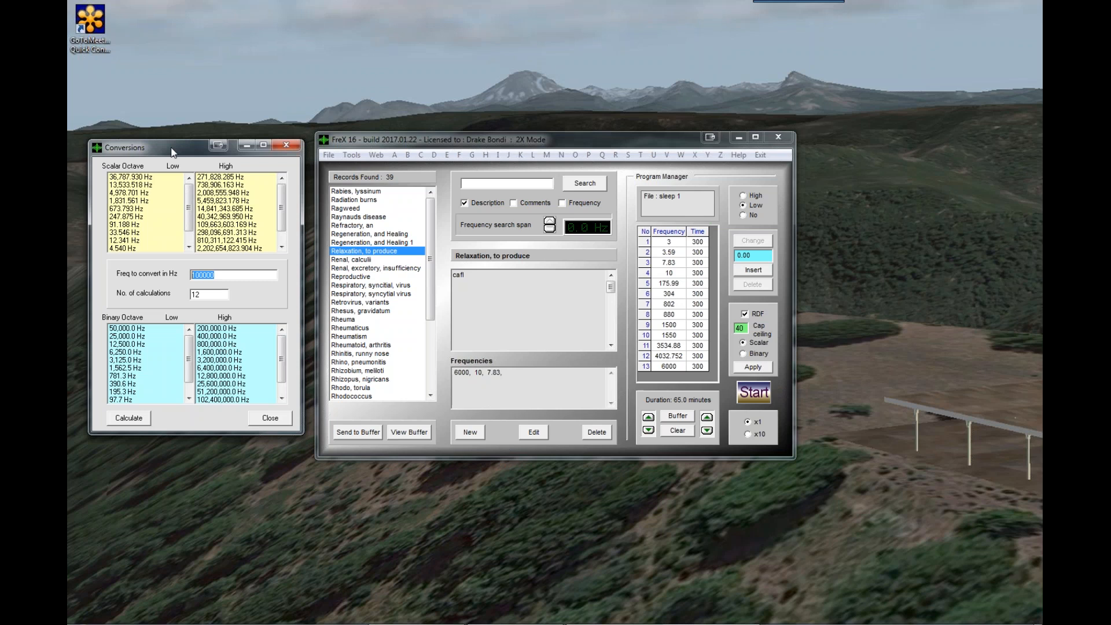
pyautogui.moveTo(172, 152); pyautogui.dragTo(181, 150)
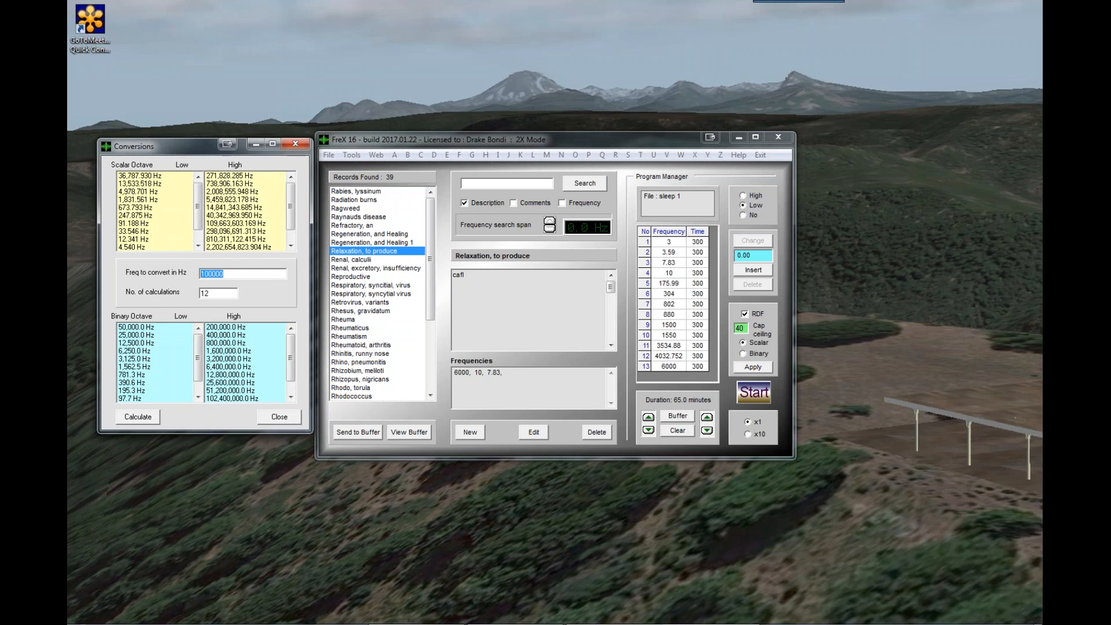
pyautogui.write('3')
pyautogui.click(130, 417)
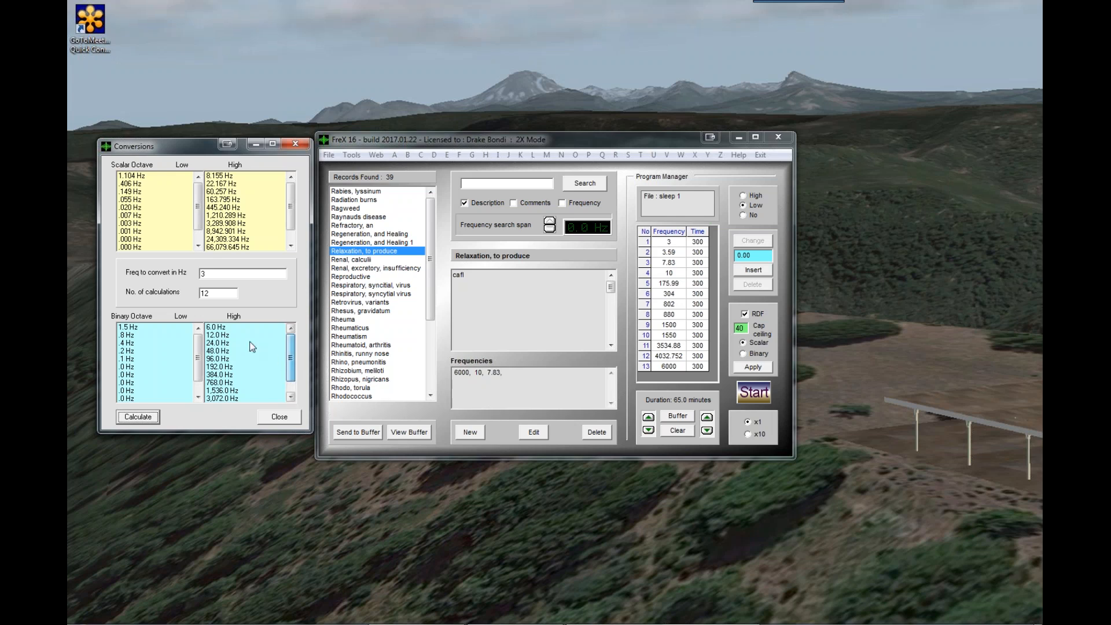
pyautogui.moveTo(214, 294); pyautogui.dragTo(189, 302)
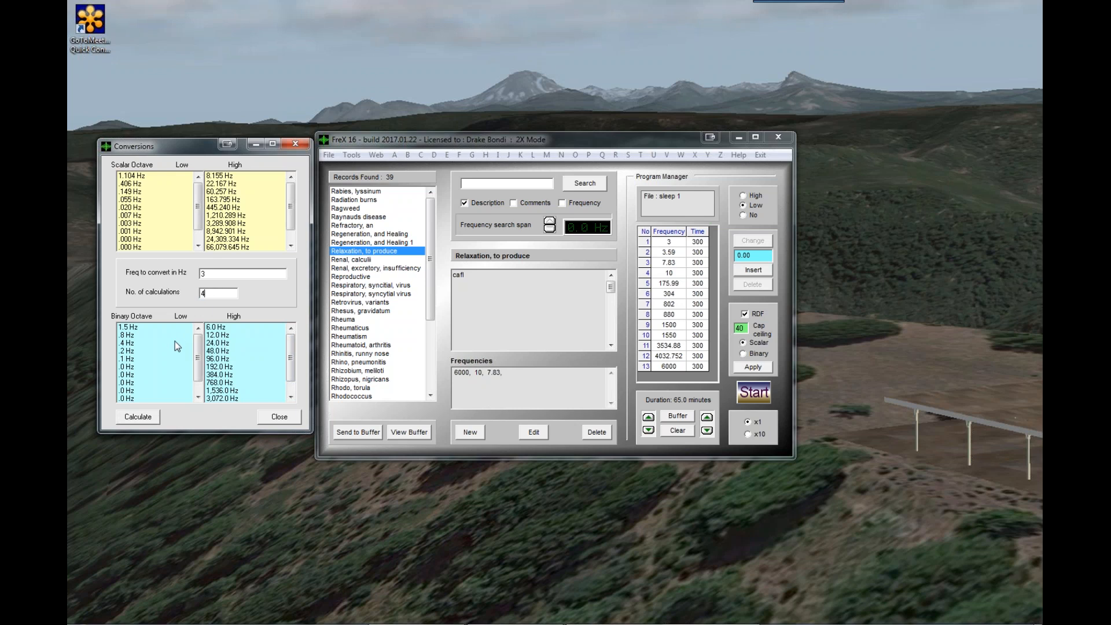
pyautogui.click(140, 419)
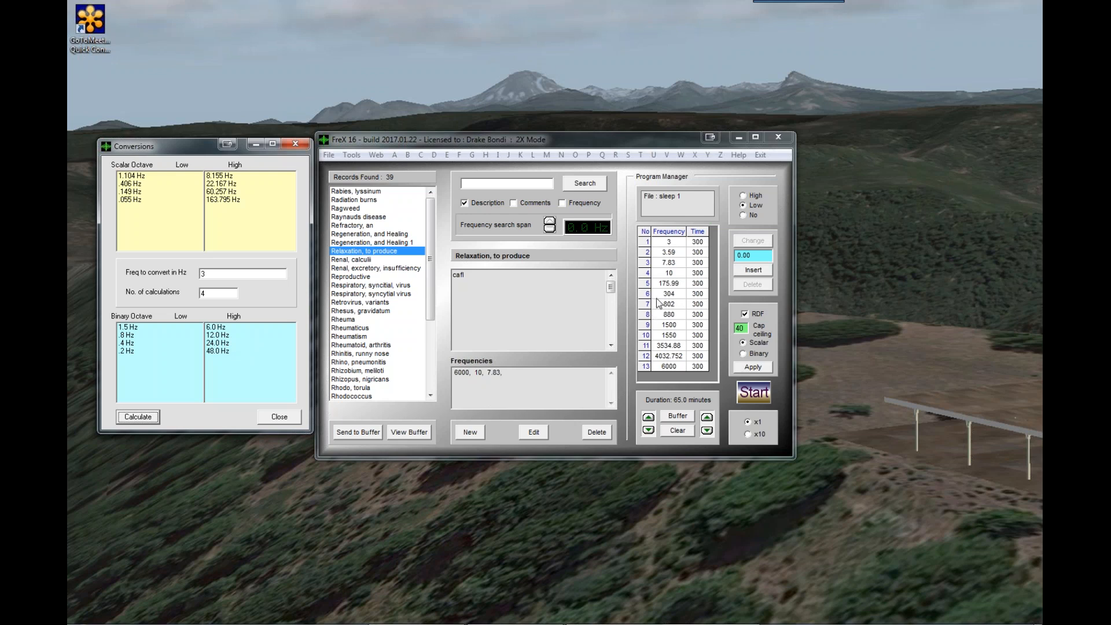
# Change the 3 Hz frequency in the first table row to 12 and highlight the 22.167 Hz scalar octave
pyautogui.click(670, 245)
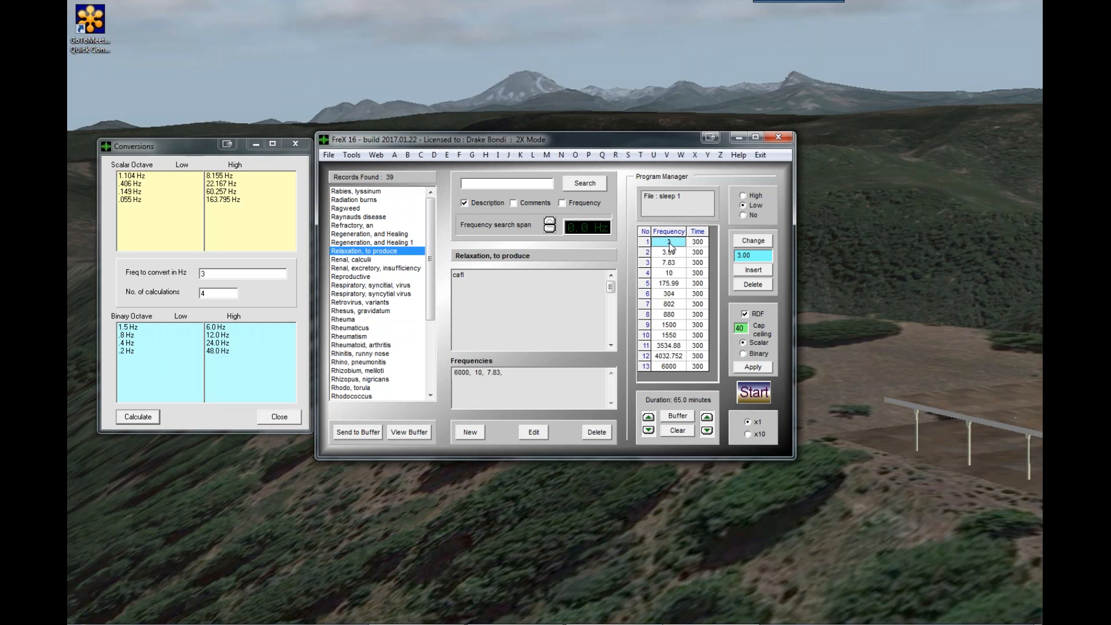
pyautogui.click(743, 259)
pyautogui.press('BackSpace')
pyautogui.write('12')
pyautogui.click(756, 242)
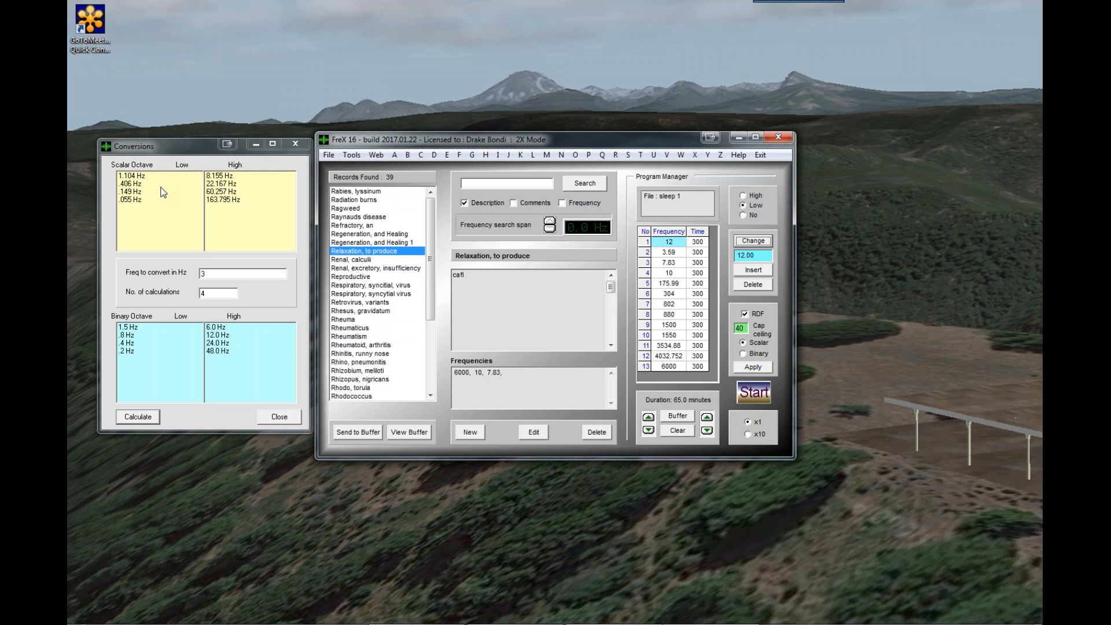
pyautogui.click(216, 184)
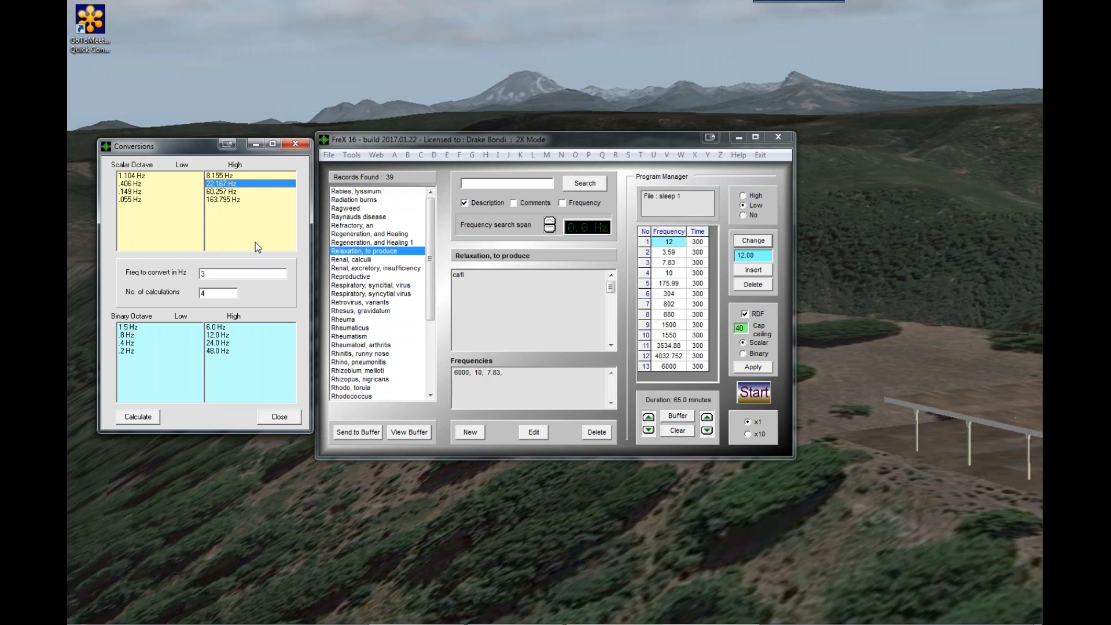
pyautogui.click(754, 270)
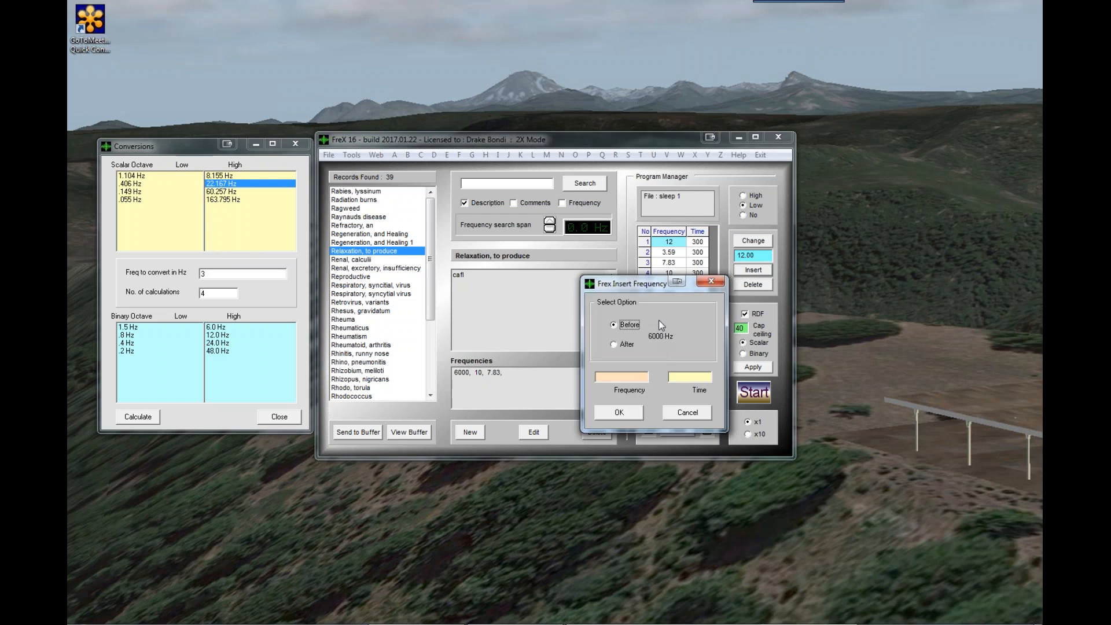
pyautogui.click(621, 340)
pyautogui.click(617, 324)
pyautogui.click(686, 421)
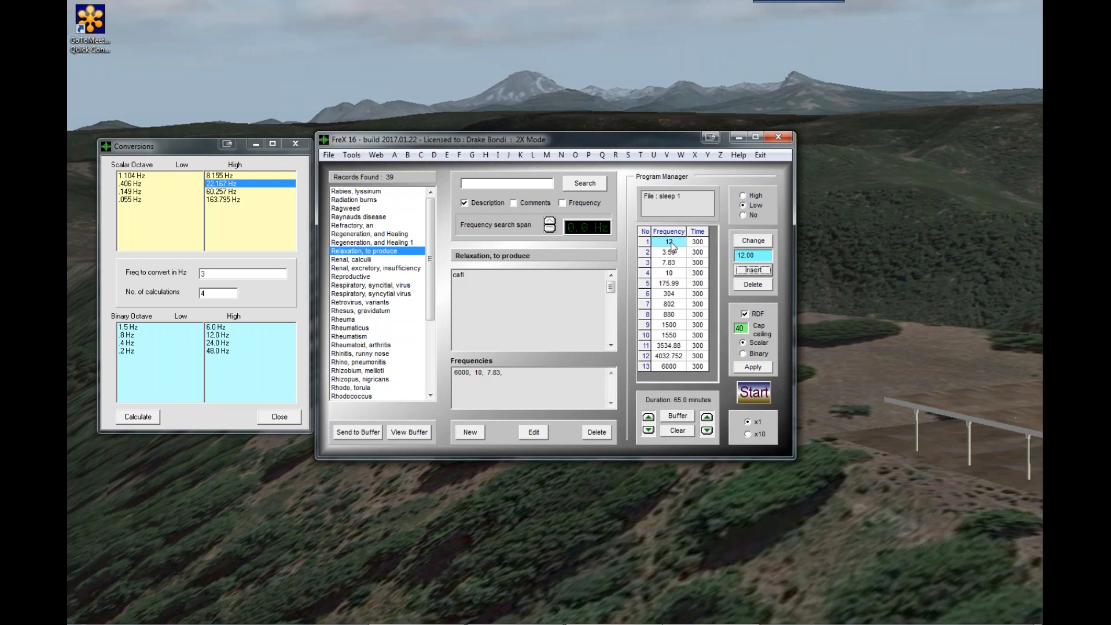
# Insert a frequency of 22.167 with a time of 300 after the 12 Hz entry in the program table
pyautogui.click(672, 245)
pyautogui.click(755, 269)
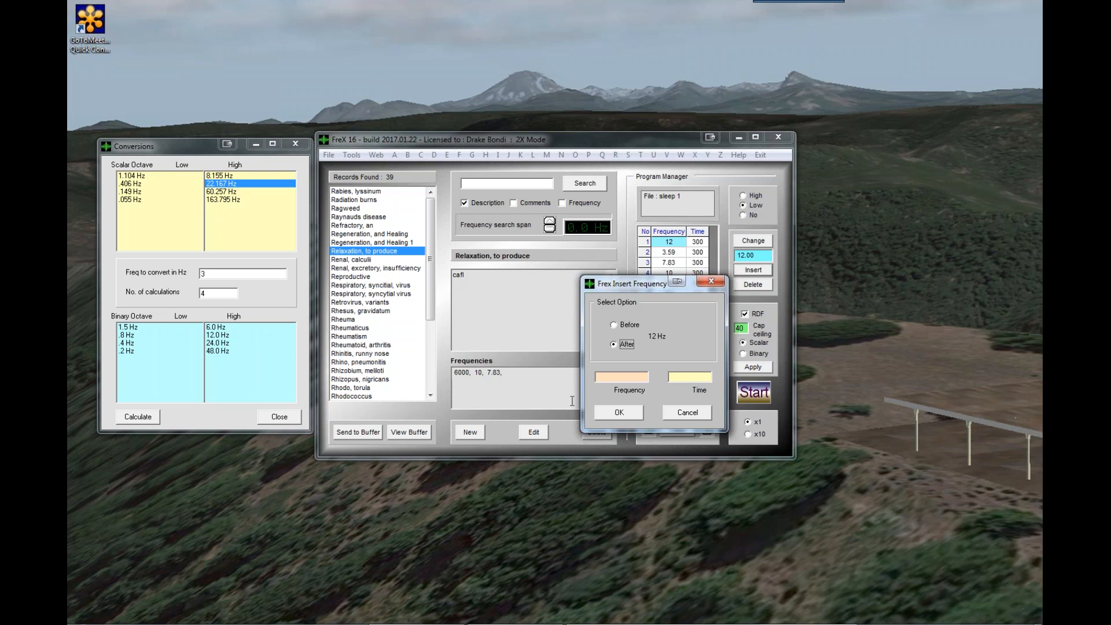
pyautogui.press('Tab')
pyautogui.write('4')
pyautogui.write('2')
pyautogui.write('.1')
pyautogui.write('67')
pyautogui.write('300')
pyautogui.click(619, 413)
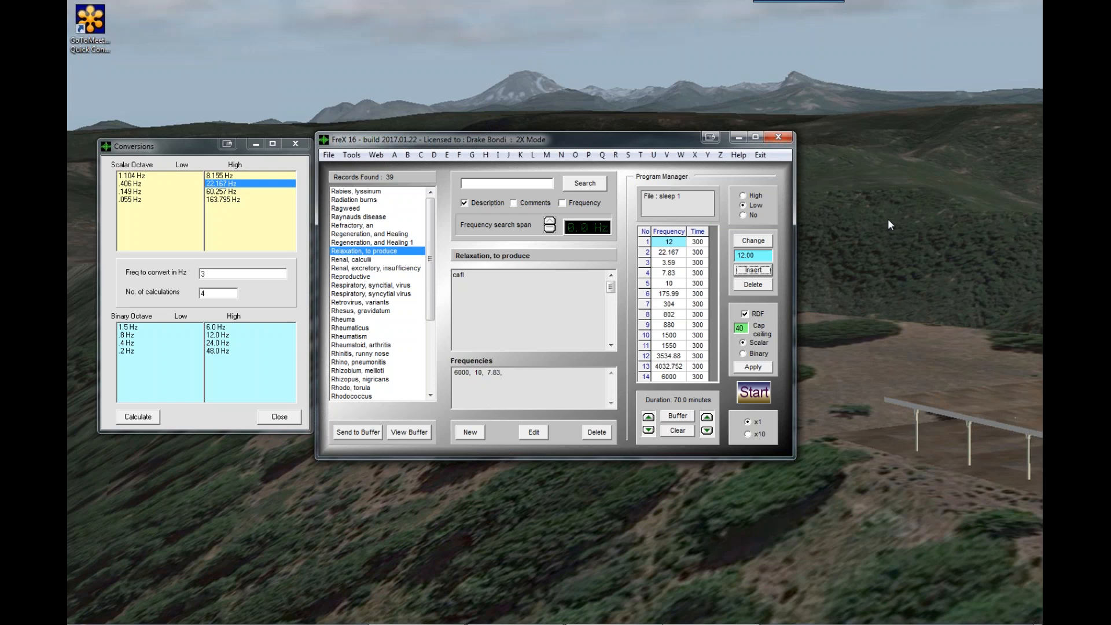
# Calculate the scalar and binary octaves of the third table frequency, 3.59 Hz, using 2 calculations
pyautogui.click(673, 263)
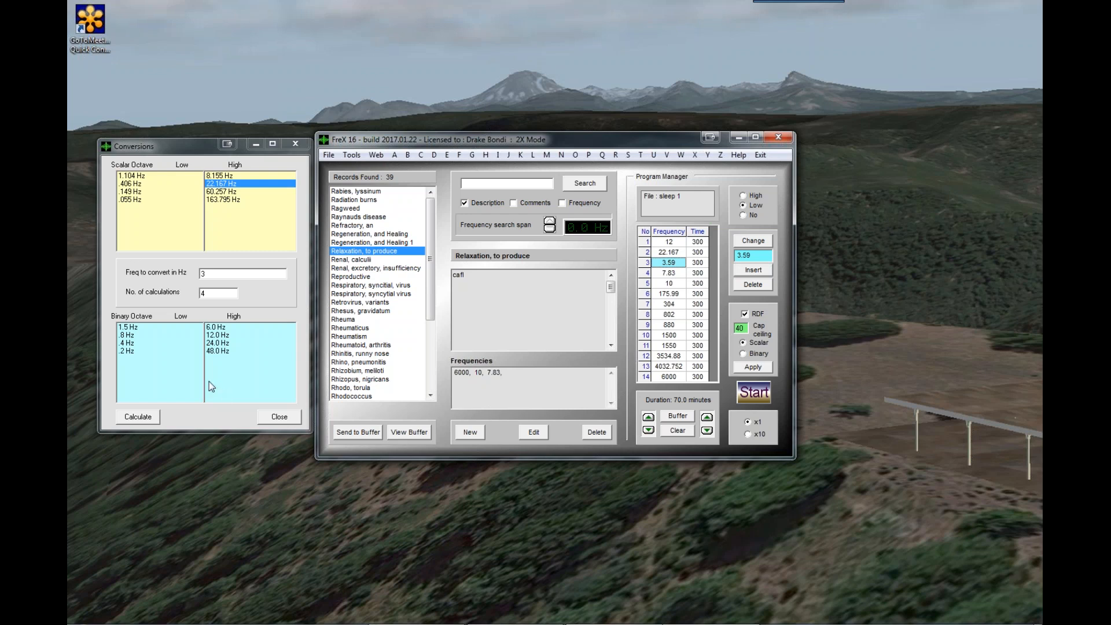
pyautogui.click(212, 276)
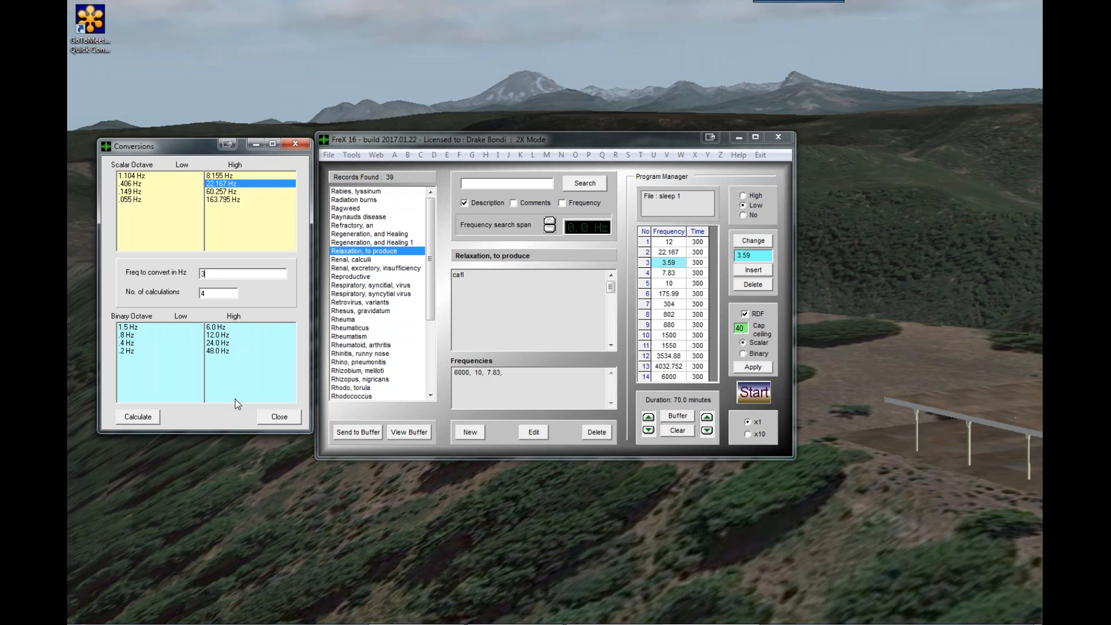
pyautogui.write('3.59')
pyautogui.doubleClick(202, 294)
pyautogui.write('2')
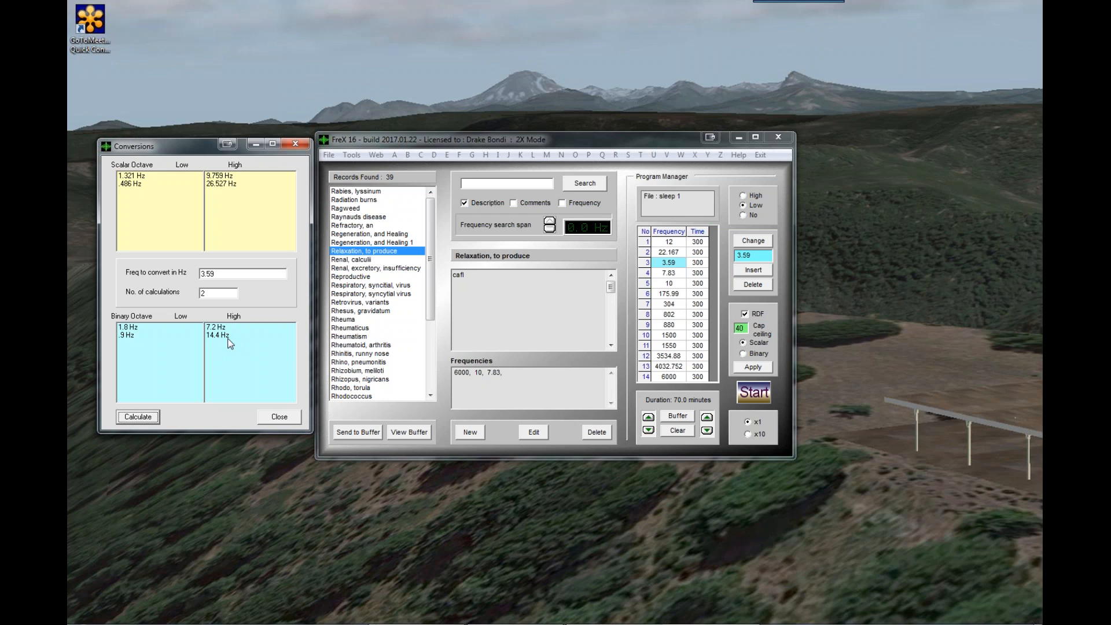
# Change the 3.59 Hz frequency in the third table row to its binary octave of 14.4
pyautogui.click(673, 268)
pyautogui.click(751, 255)
pyautogui.moveTo(751, 255); pyautogui.dragTo(722, 256)
pyautogui.write('14')
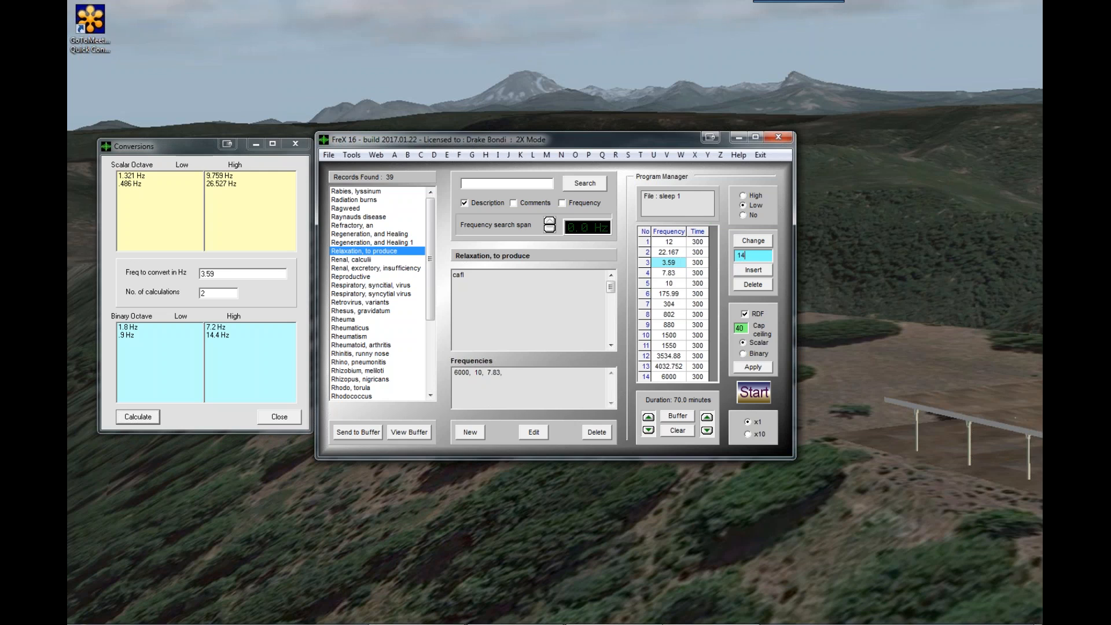
pyautogui.write('.4')
pyautogui.click(753, 243)
# Insert a frequency of 26.527 with a time of 300 after the 14.4 Hz entry in the program table
pyautogui.click(672, 265)
pyautogui.click(753, 270)
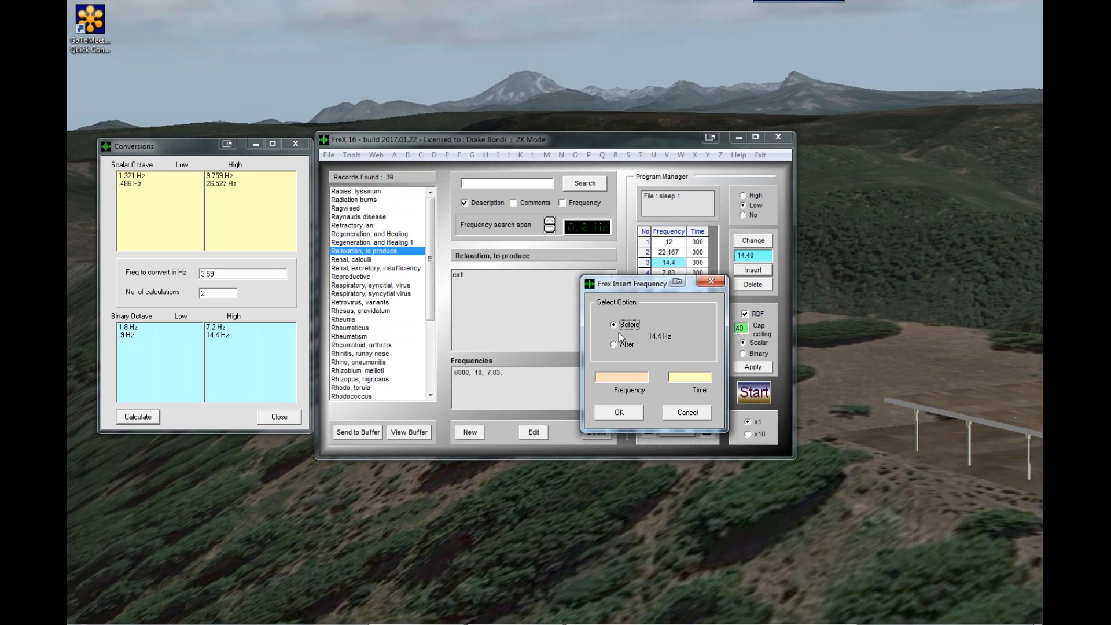
pyautogui.click(613, 344)
pyautogui.click(630, 377)
pyautogui.write('4')
pyautogui.write('8')
pyautogui.write('.52')
pyautogui.write('7')
pyautogui.click(702, 376)
pyautogui.write('300')
pyautogui.click(630, 414)
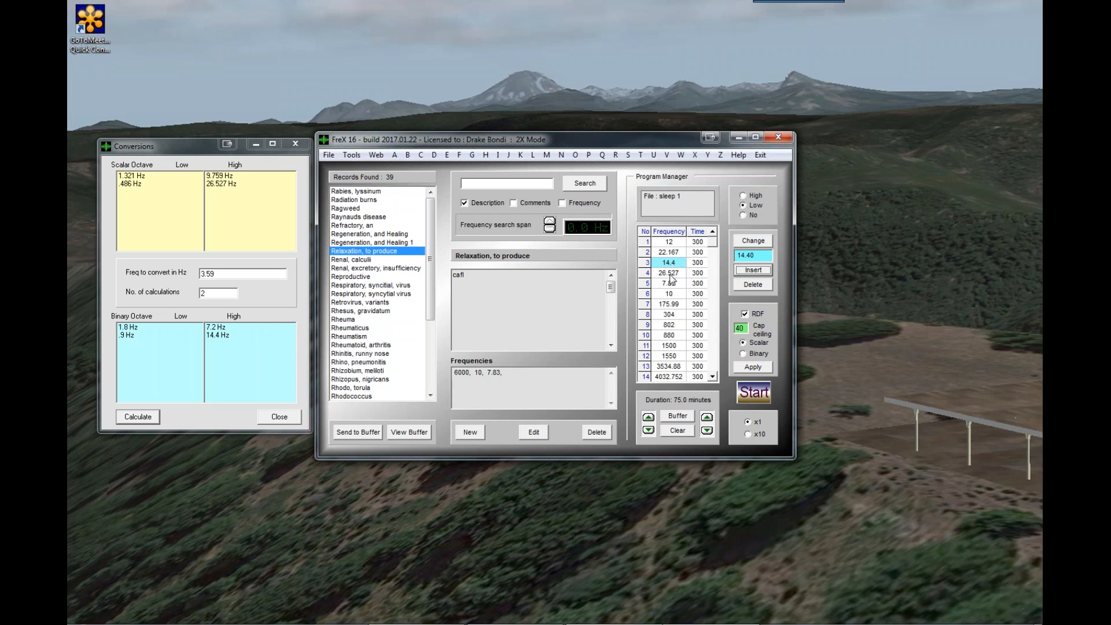
# Select the fifth table frequency and calculate the scalar and binary octaves of 7.83 Hz
pyautogui.click(671, 279)
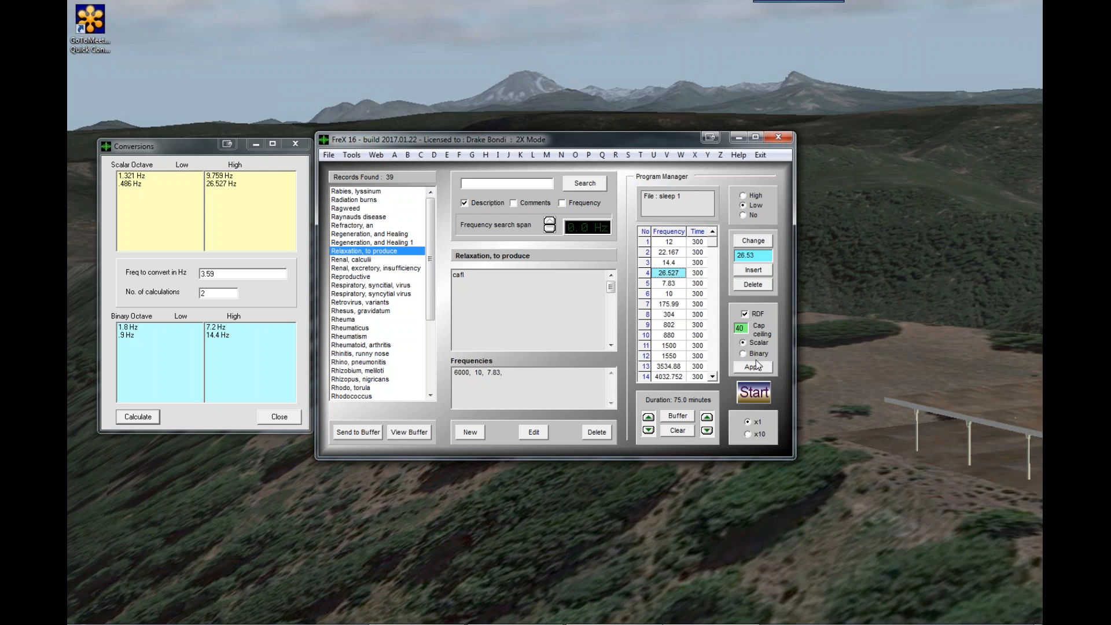
pyautogui.click(671, 283)
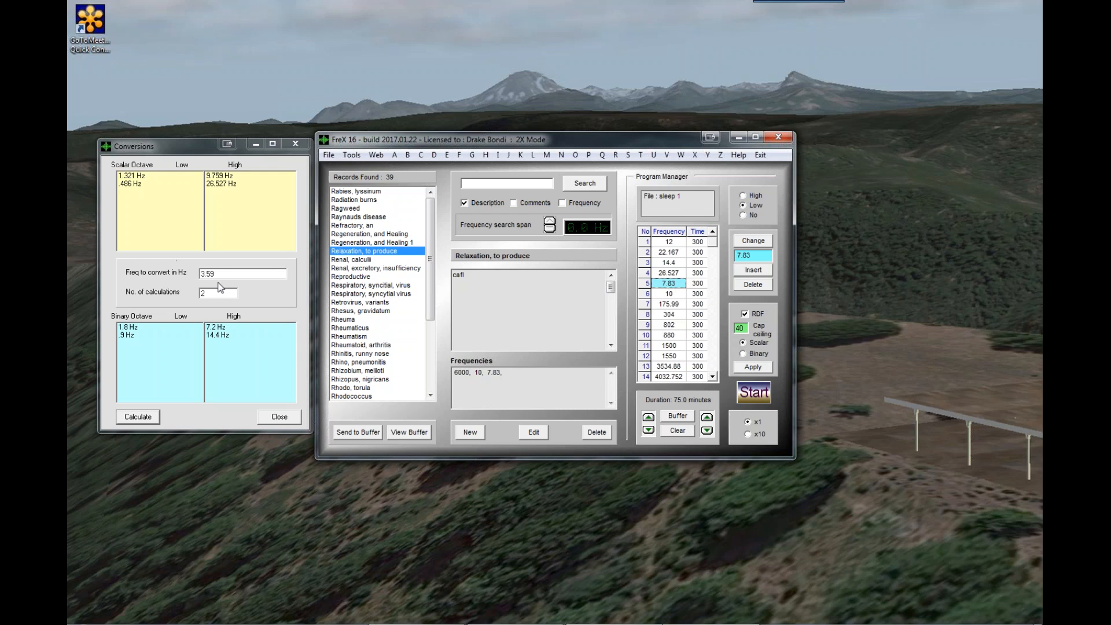
pyautogui.moveTo(220, 274); pyautogui.dragTo(195, 272)
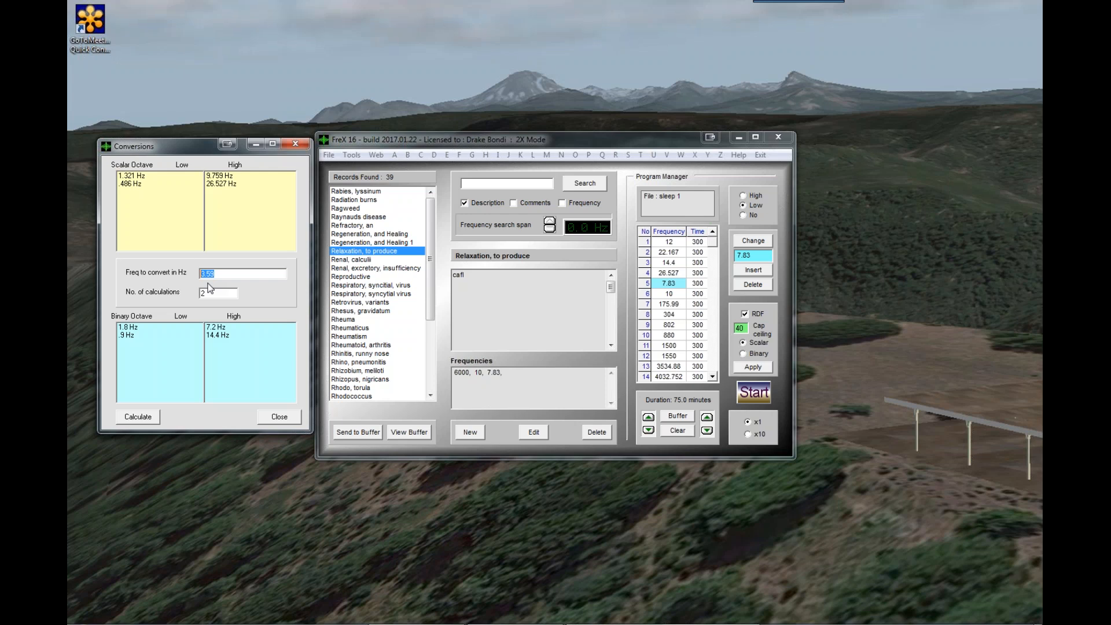
pyautogui.write('7.83')
pyautogui.click(138, 418)
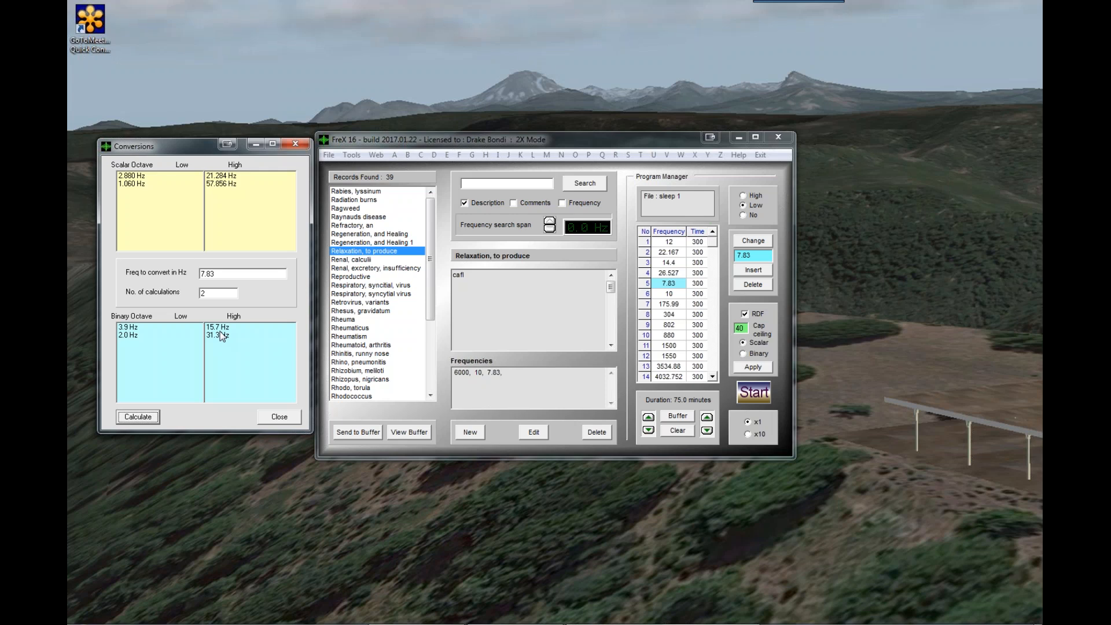
# Change the 7.83 Hz frequency in the fifth table row to its binary octave of 15.7
pyautogui.click(673, 285)
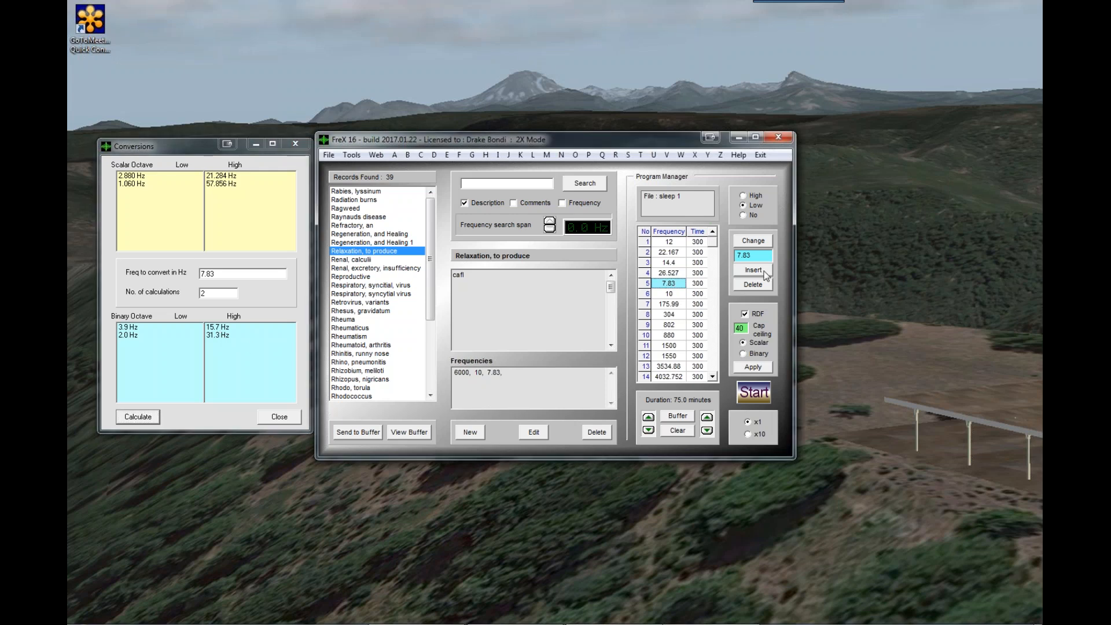
pyautogui.click(753, 256)
pyautogui.write('15.7')
pyautogui.click(760, 243)
# Insert the scalar octave frequency 21.284 with a time of 300 after the 15.7 Hz entry in the program table
pyautogui.click(220, 176)
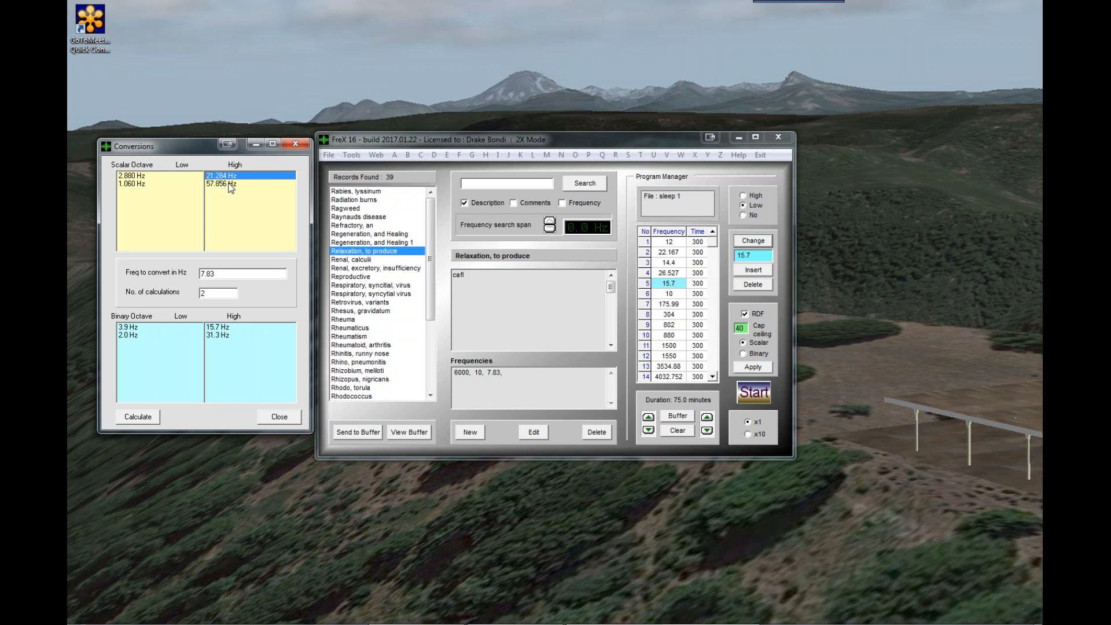
pyautogui.click(669, 284)
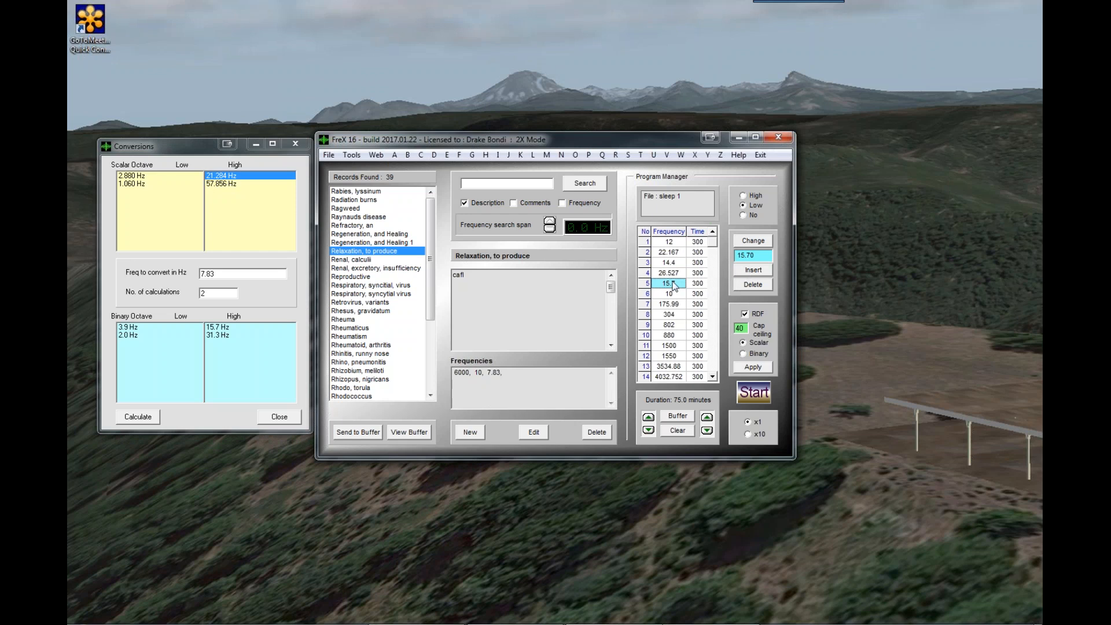
pyautogui.click(753, 271)
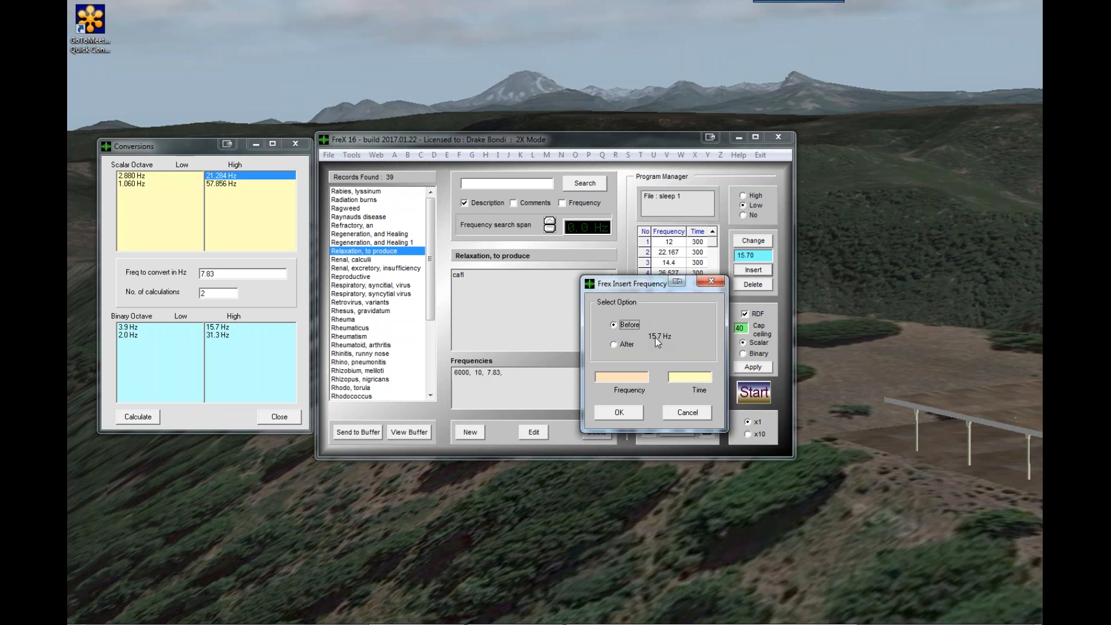
pyautogui.click(616, 344)
pyautogui.click(632, 379)
pyautogui.write('21.284')
pyautogui.click(696, 377)
pyautogui.write('300')
pyautogui.click(632, 413)
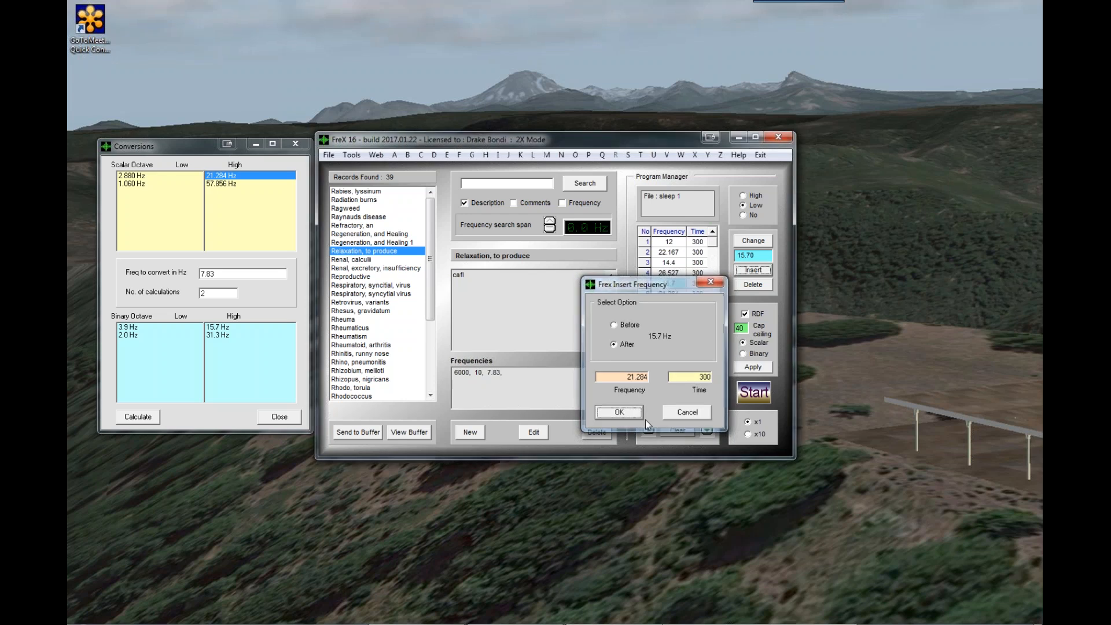
# Sort the program table by frequency starting from the lowest, and check the sorted list down to its last row
pyautogui.click(742, 206)
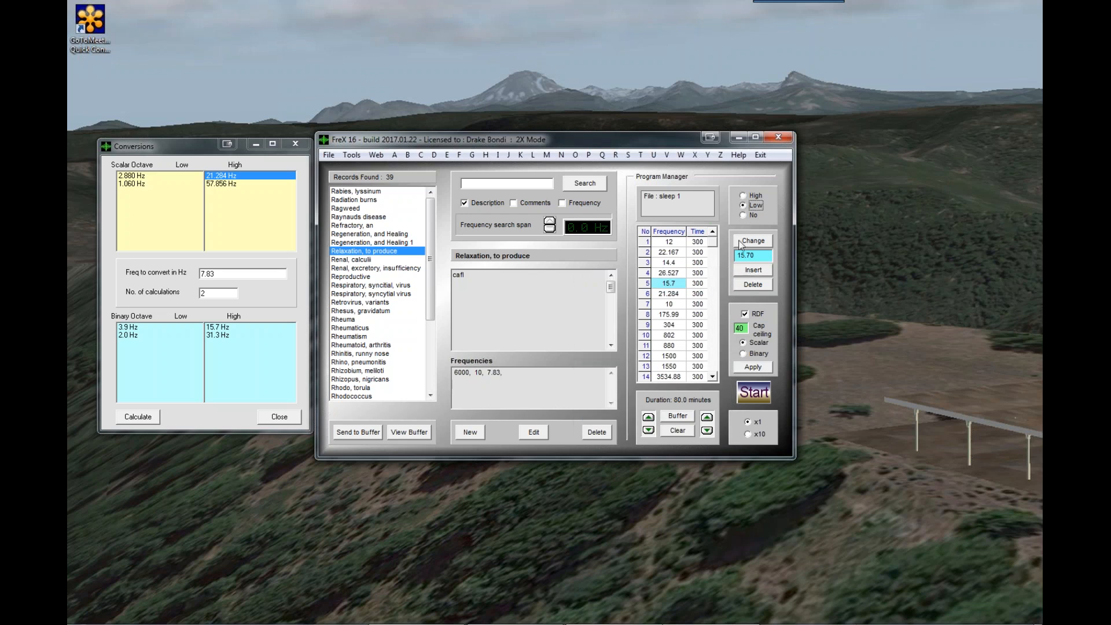
pyautogui.click(742, 206)
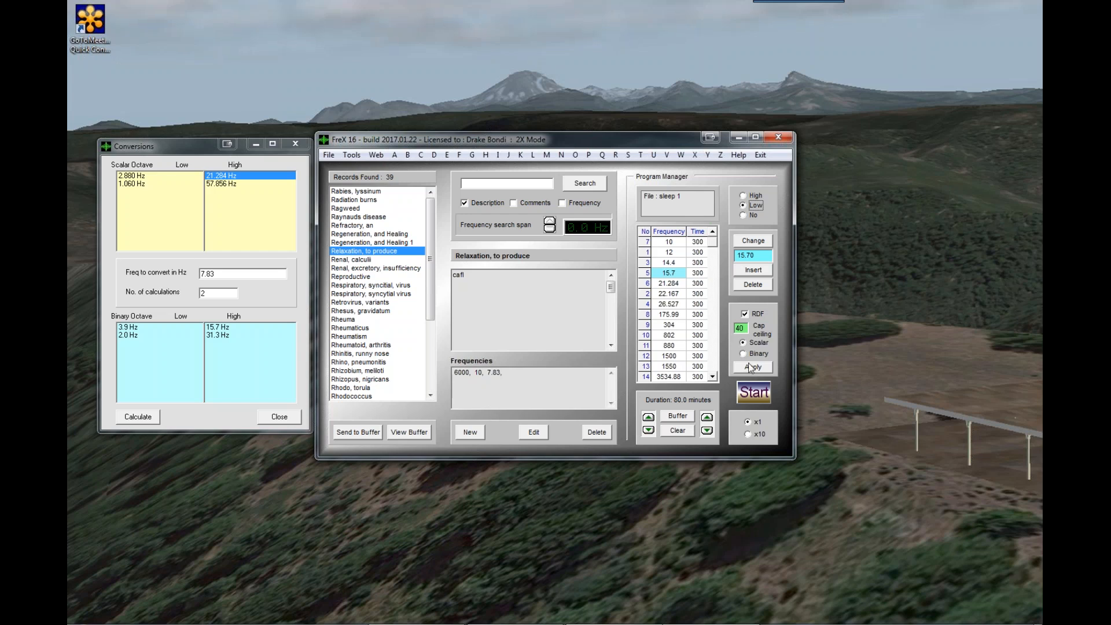
pyautogui.click(712, 376)
pyautogui.click(712, 376)
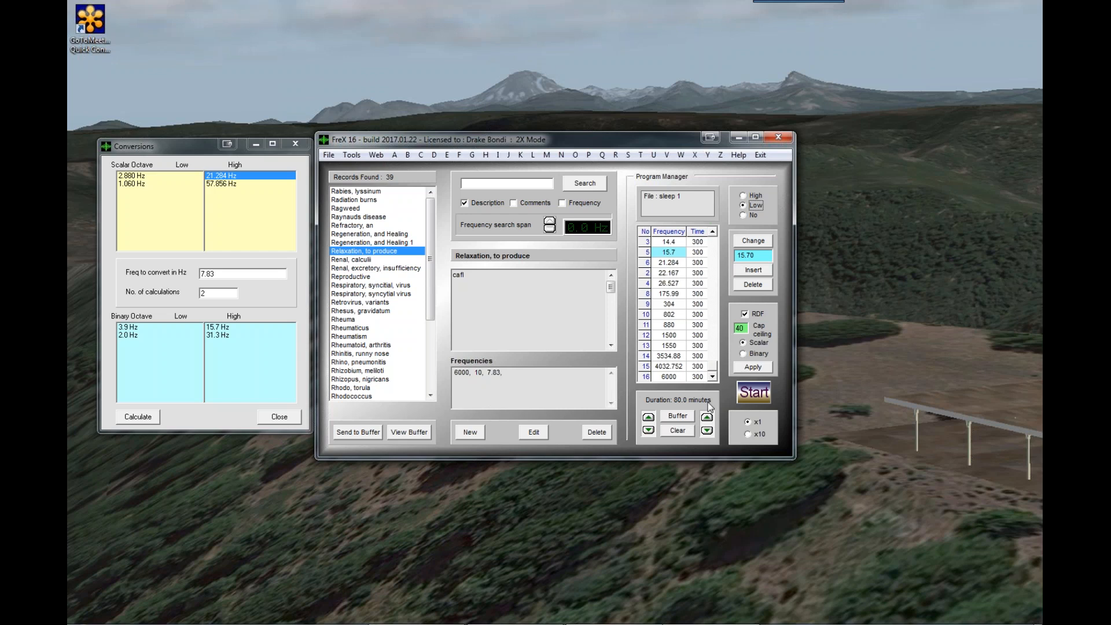
# Adjust the times of all table frequencies with the x10 increment, ending at 210 seconds each
pyautogui.click(748, 434)
pyautogui.click(707, 419)
pyautogui.click(707, 419)
pyautogui.click(707, 431)
pyautogui.click(707, 430)
pyautogui.click(707, 430)
pyautogui.click(707, 430)
pyautogui.click(709, 419)
pyautogui.click(707, 431)
pyautogui.click(708, 431)
pyautogui.click(707, 430)
pyautogui.click(708, 431)
pyautogui.click(708, 431)
pyautogui.click(707, 431)
pyautogui.click(707, 432)
pyautogui.click(707, 431)
pyautogui.click(707, 431)
pyautogui.click(707, 431)
pyautogui.click(708, 431)
pyautogui.click(708, 432)
pyautogui.click(707, 418)
pyautogui.click(709, 417)
pyautogui.click(711, 418)
pyautogui.click(711, 418)
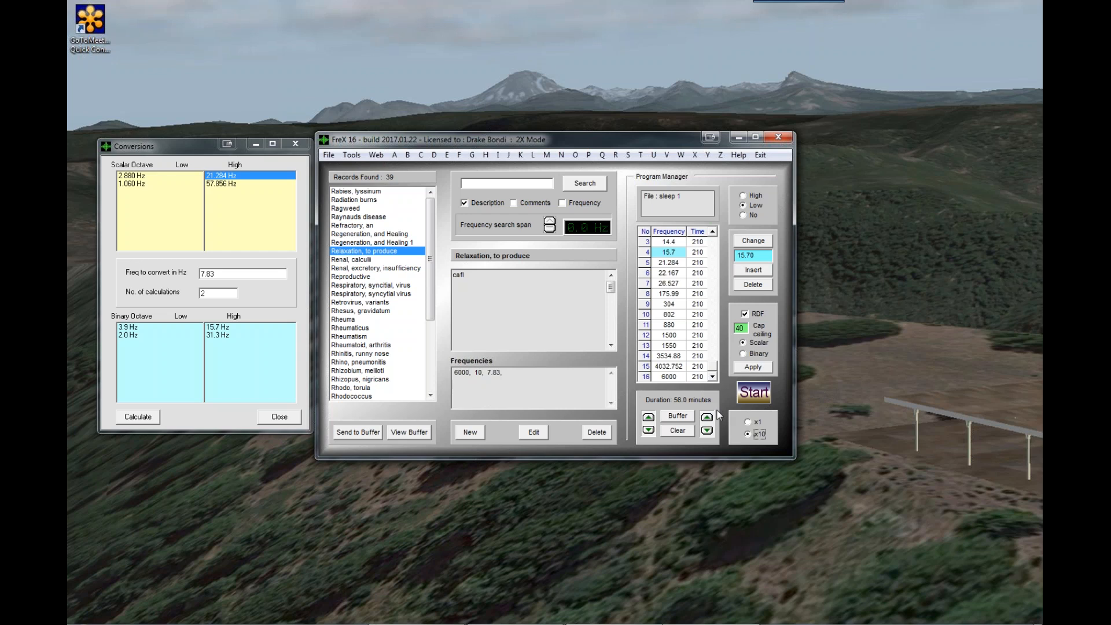
# Raise the time of every table frequency to 300 seconds and set the adjustment increment to x1
pyautogui.click(708, 418)
pyautogui.click(709, 418)
pyautogui.click(709, 418)
pyautogui.click(710, 417)
pyautogui.click(709, 417)
pyautogui.click(709, 417)
pyautogui.click(710, 418)
pyautogui.click(709, 417)
pyautogui.click(709, 417)
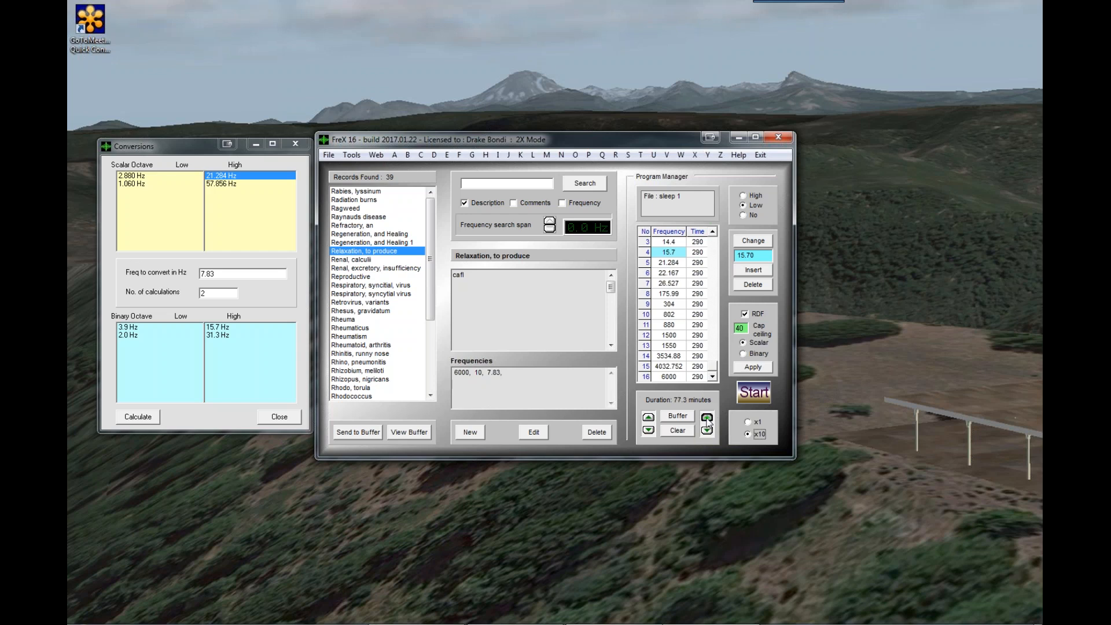
pyautogui.click(756, 420)
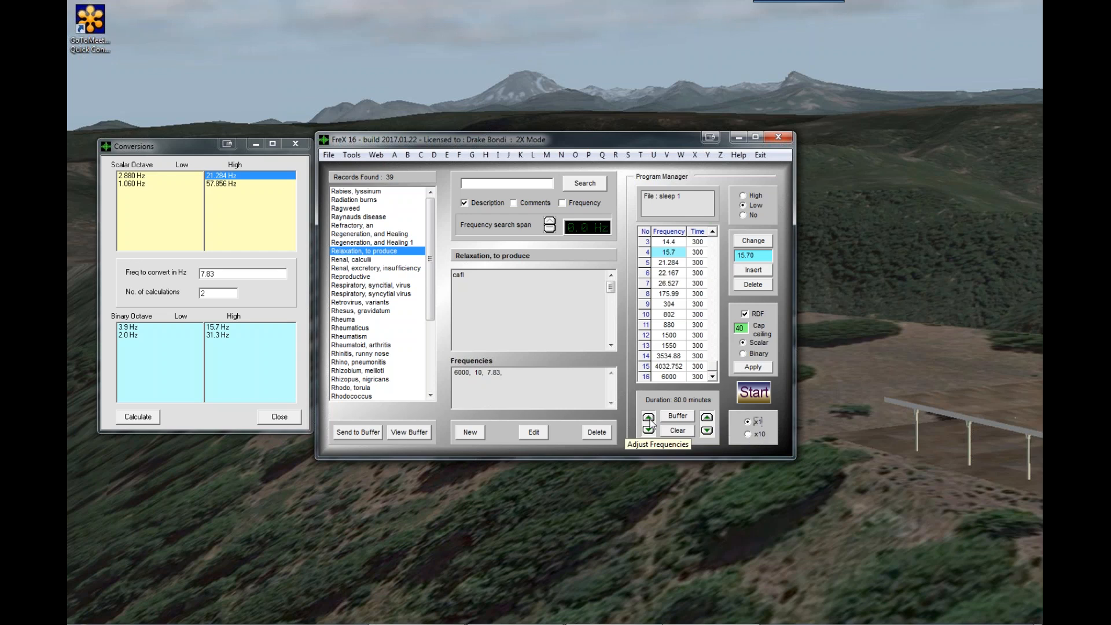
# With the x10 increment, shift all table frequencies up by 10 Hz and back down by 10 Hz
pyautogui.click(749, 435)
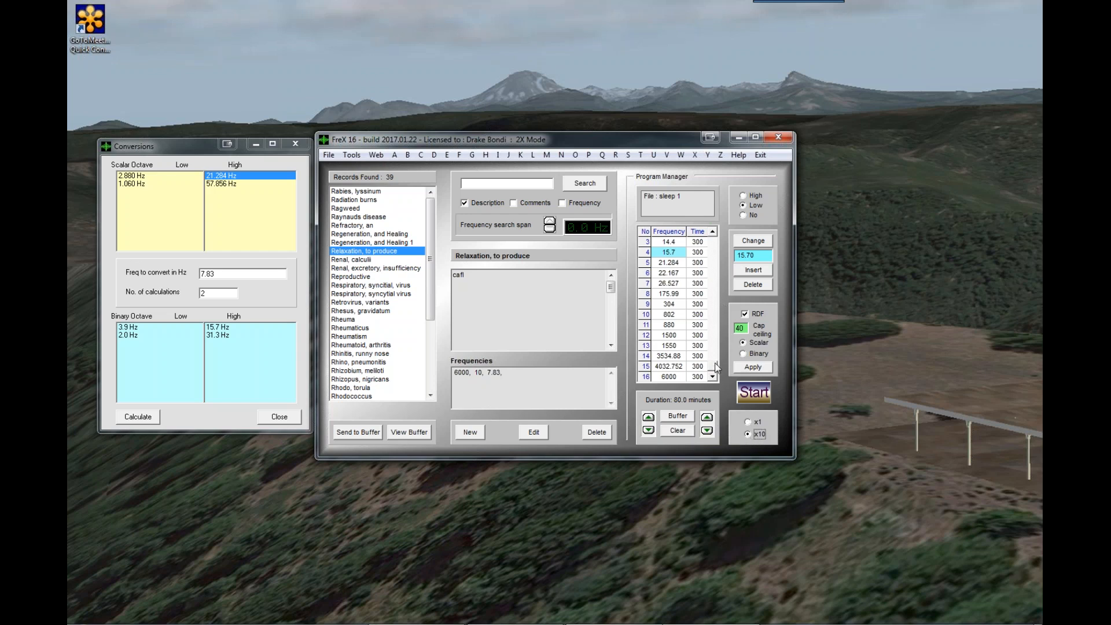
pyautogui.scroll(1, 724, 228)
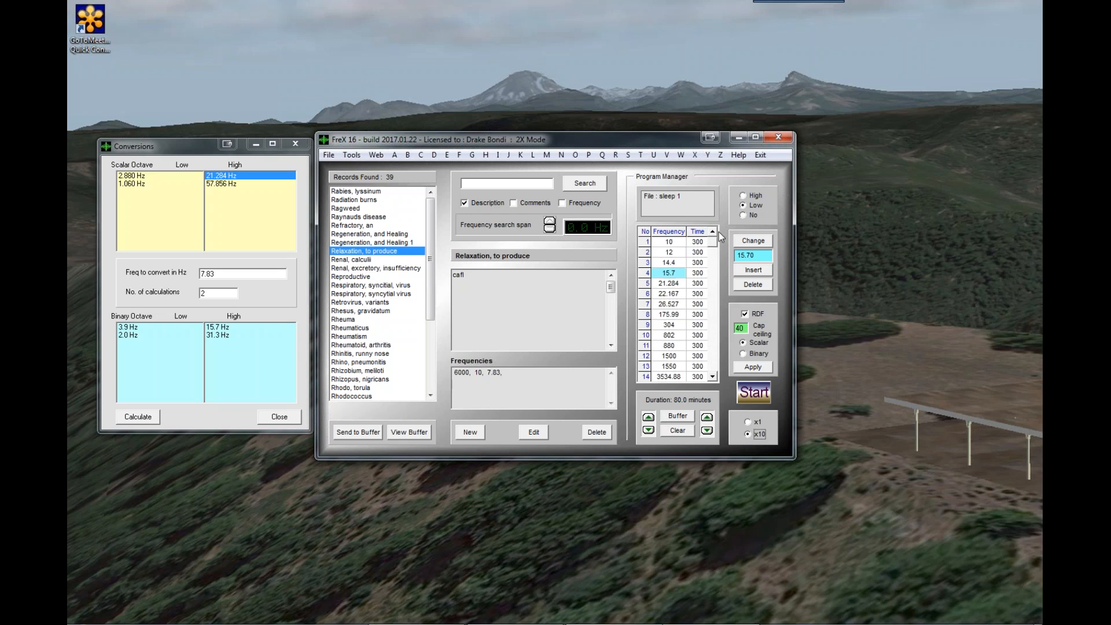
pyautogui.click(648, 421)
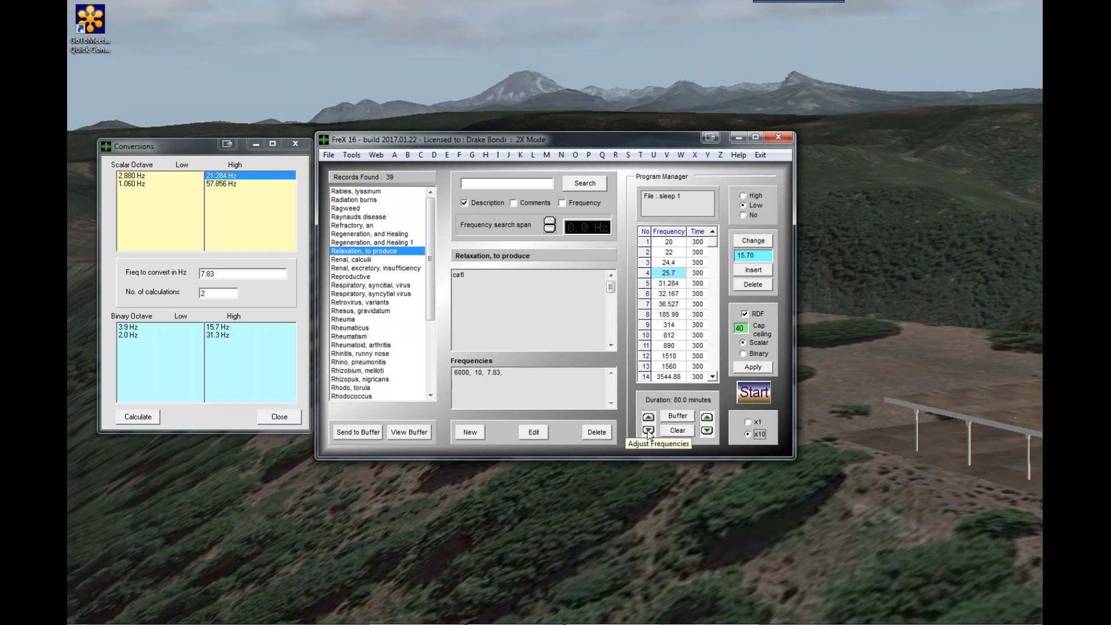
pyautogui.click(649, 431)
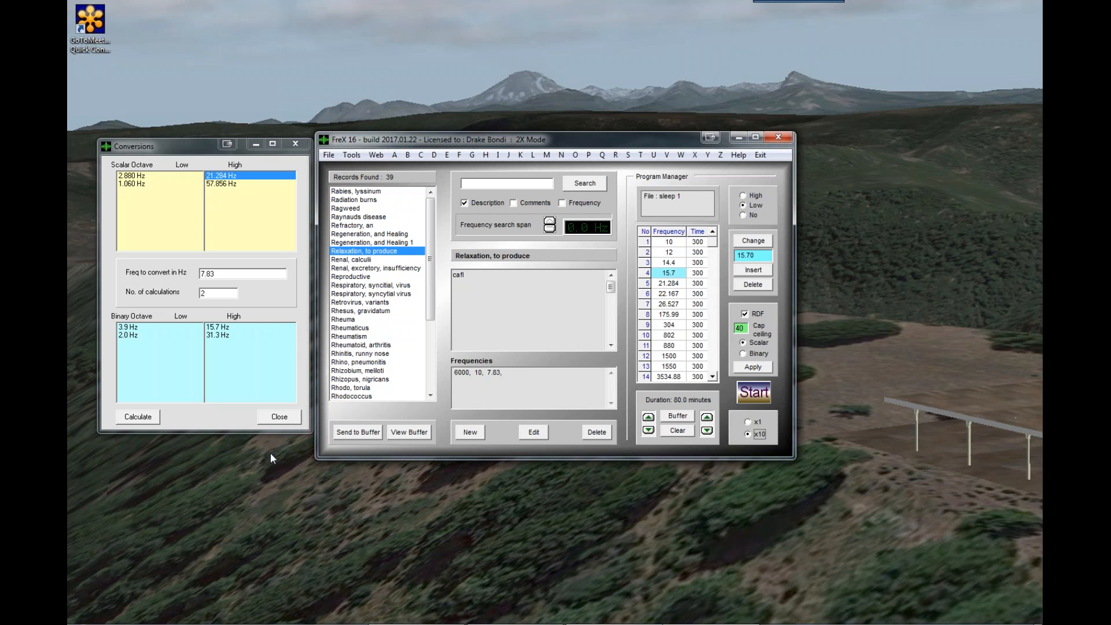
# Close the octave Conversions window
pyautogui.click(281, 417)
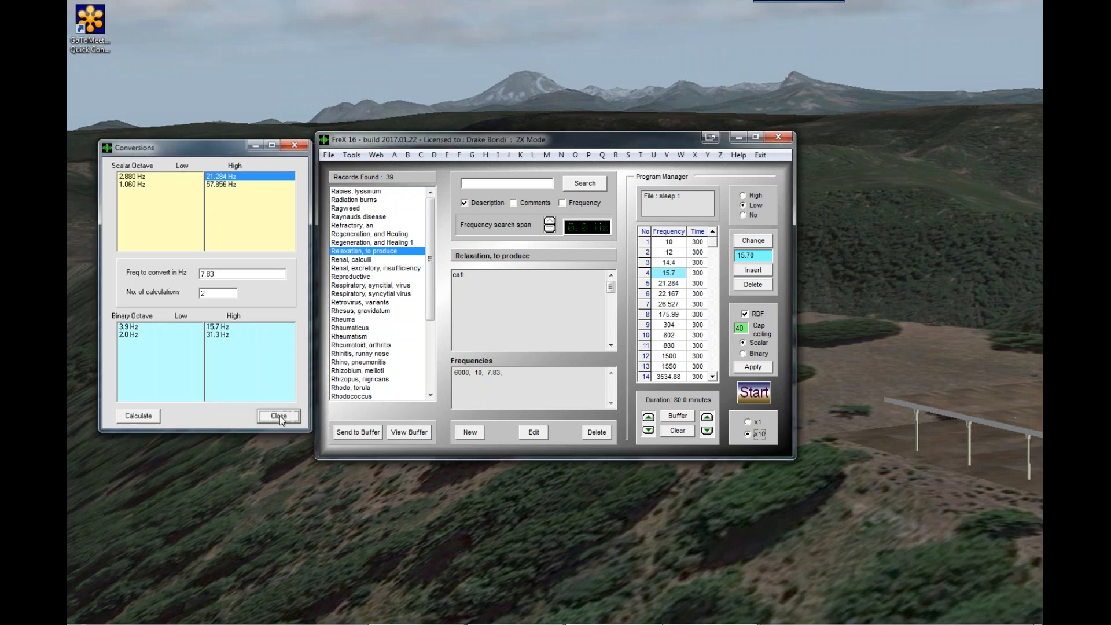
pyautogui.click(280, 415)
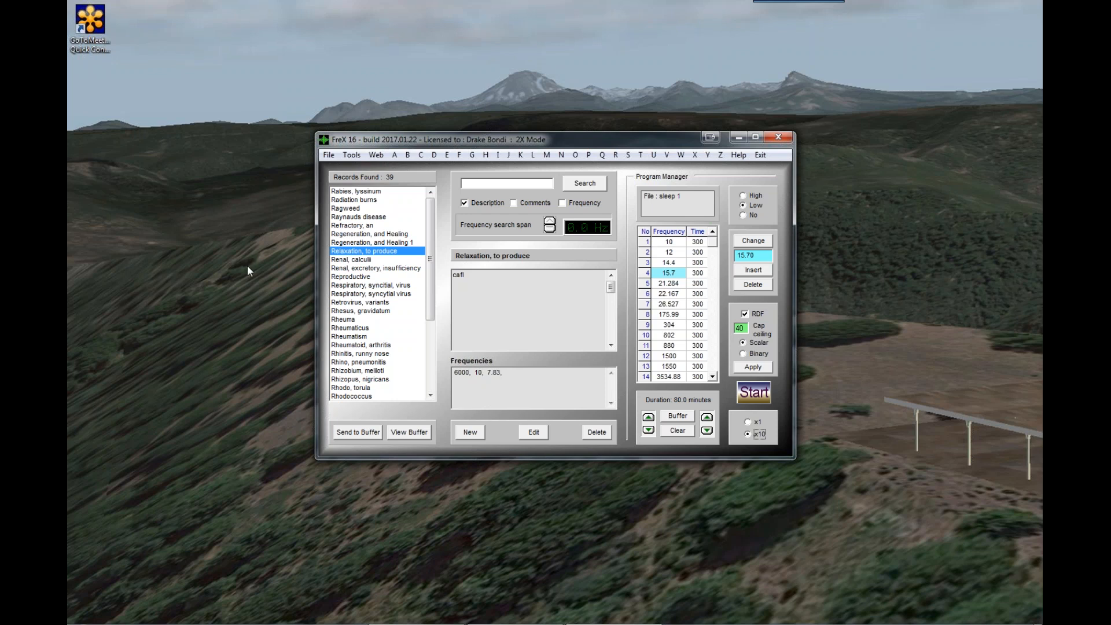
# Look through the whole list of saved programs available for loading, and leave it without loading one
pyautogui.click(330, 155)
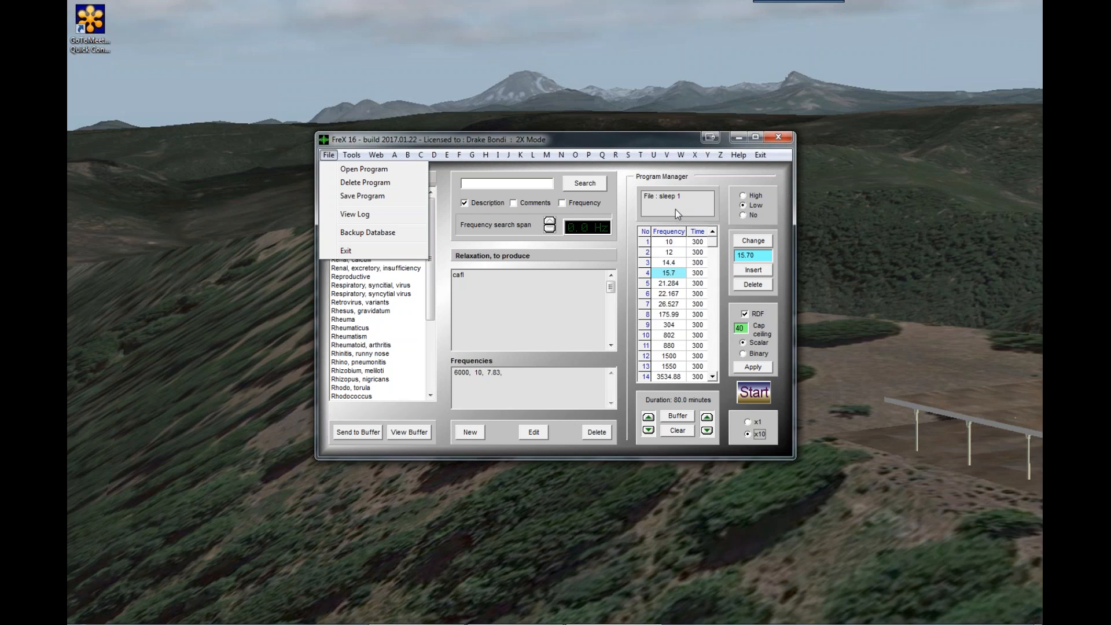
pyautogui.click(349, 173)
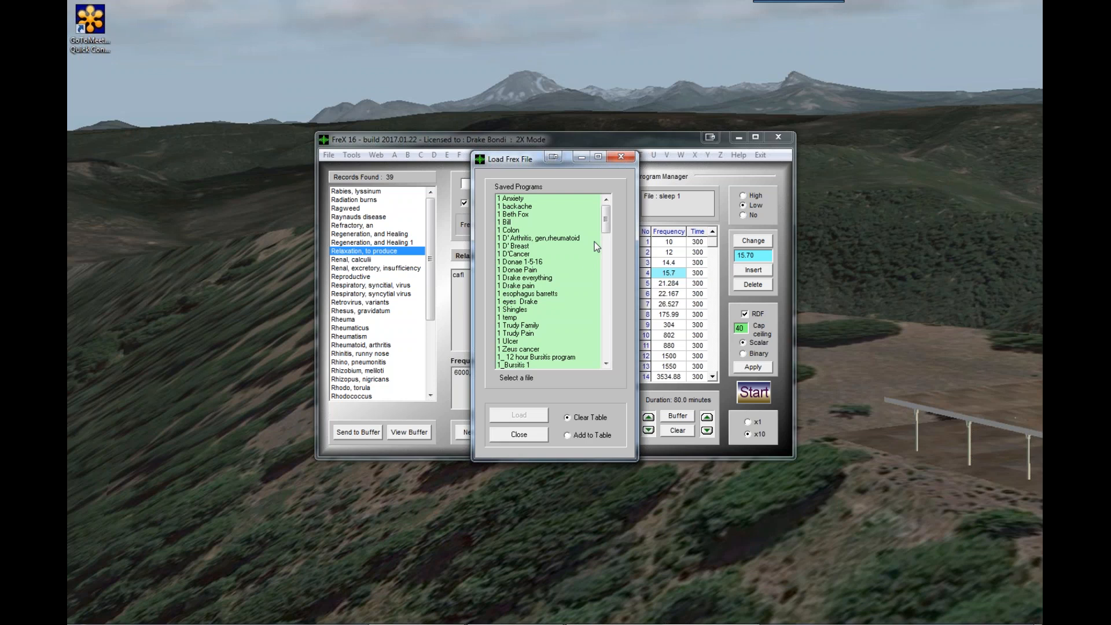
pyautogui.moveTo(606, 228); pyautogui.dragTo(615, 252)
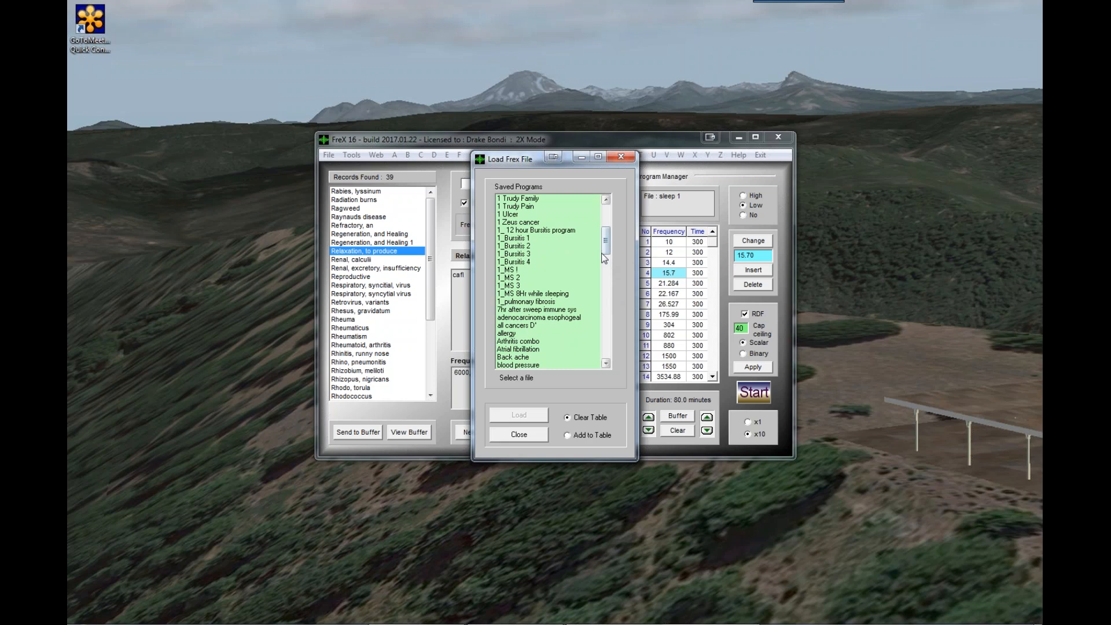
pyautogui.moveTo(607, 252); pyautogui.dragTo(627, 373)
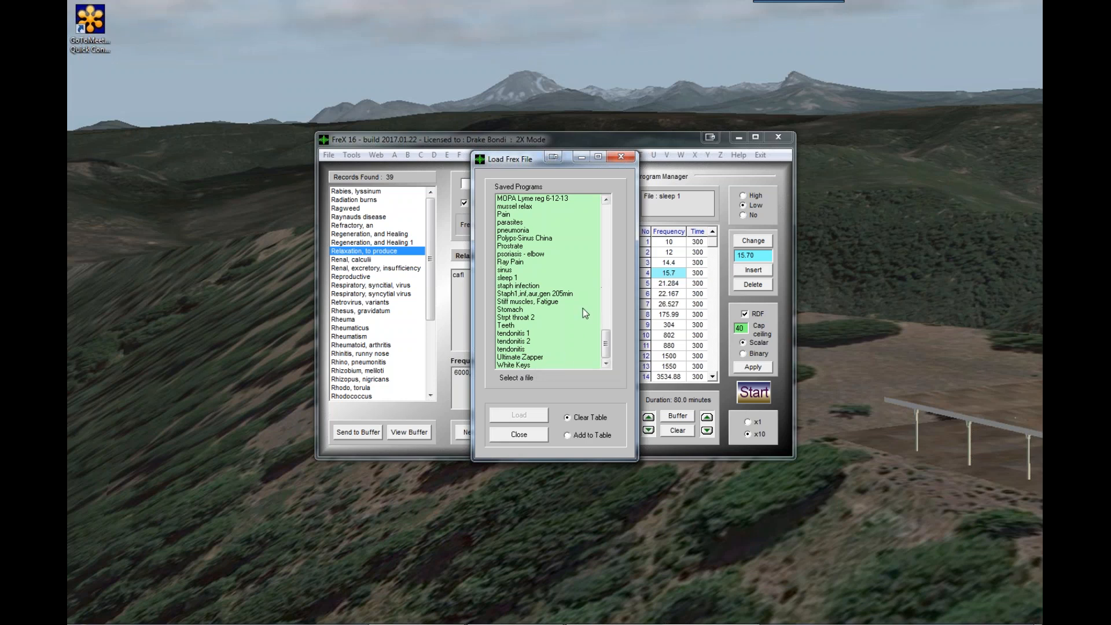
pyautogui.moveTo(603, 348); pyautogui.dragTo(606, 219)
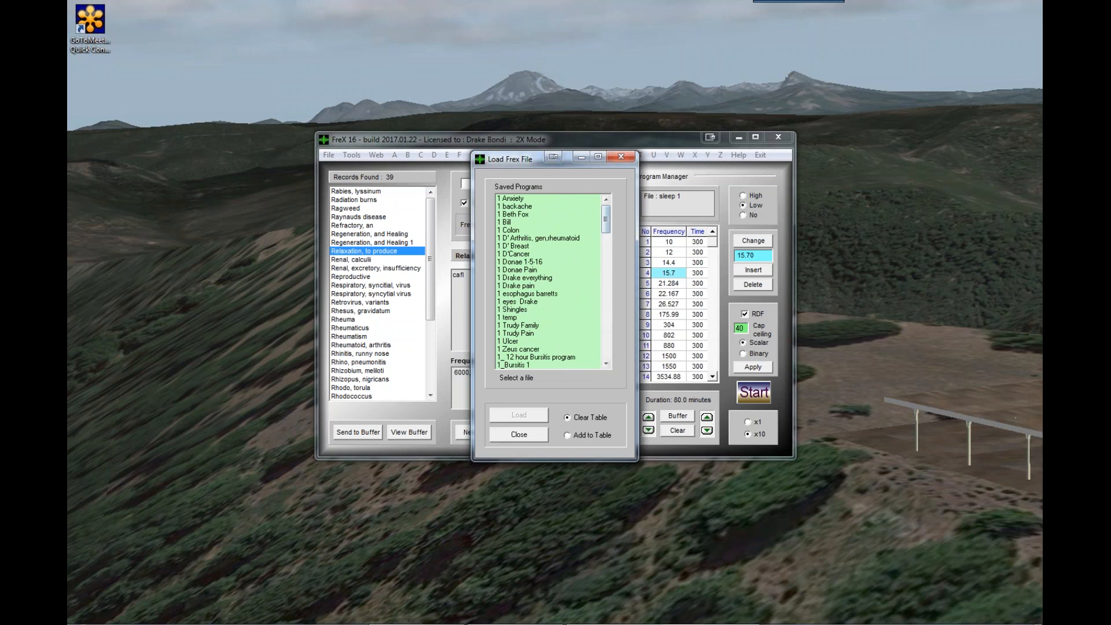
pyautogui.click(519, 434)
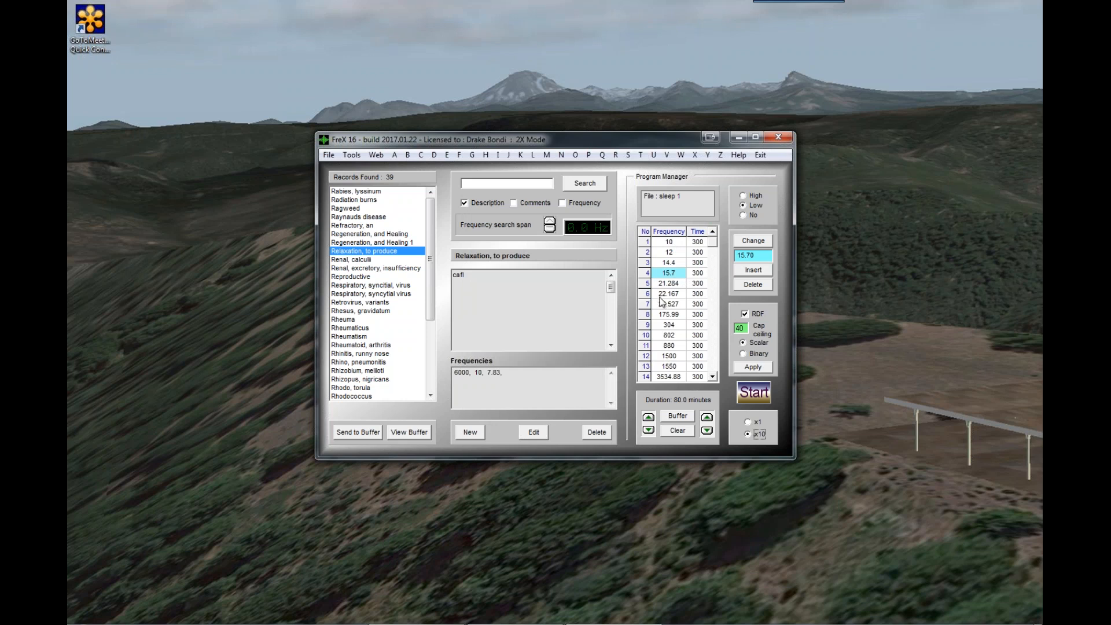
# Save the program table as "1 Sleep-Relax", basing the file name on the existing "1 Shingles" entry
pyautogui.click(328, 155)
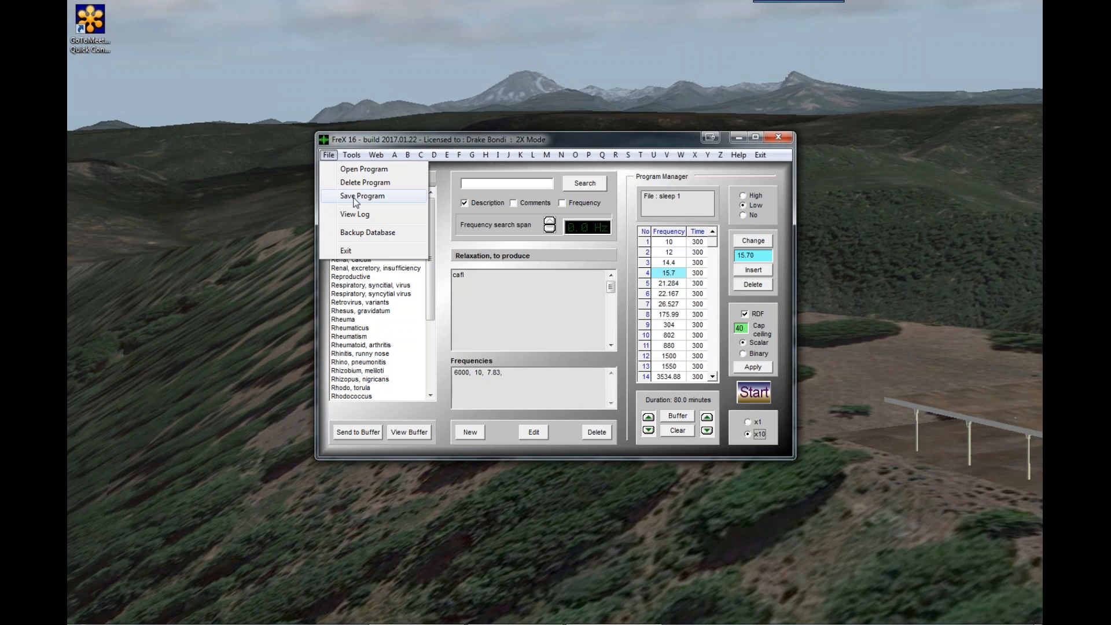
pyautogui.click(354, 200)
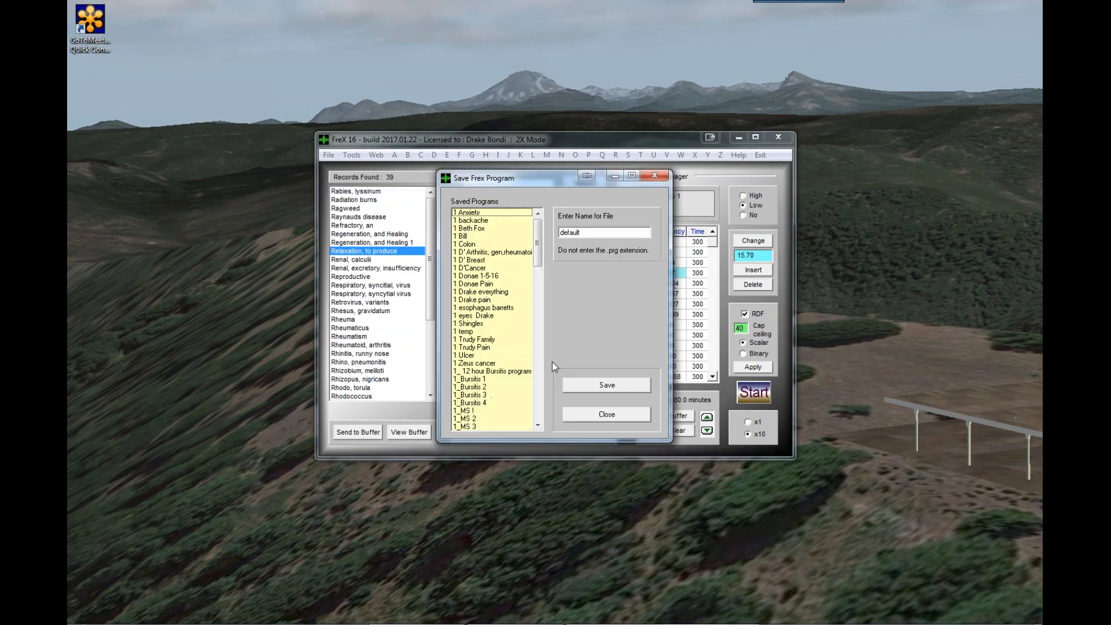
pyautogui.click(470, 324)
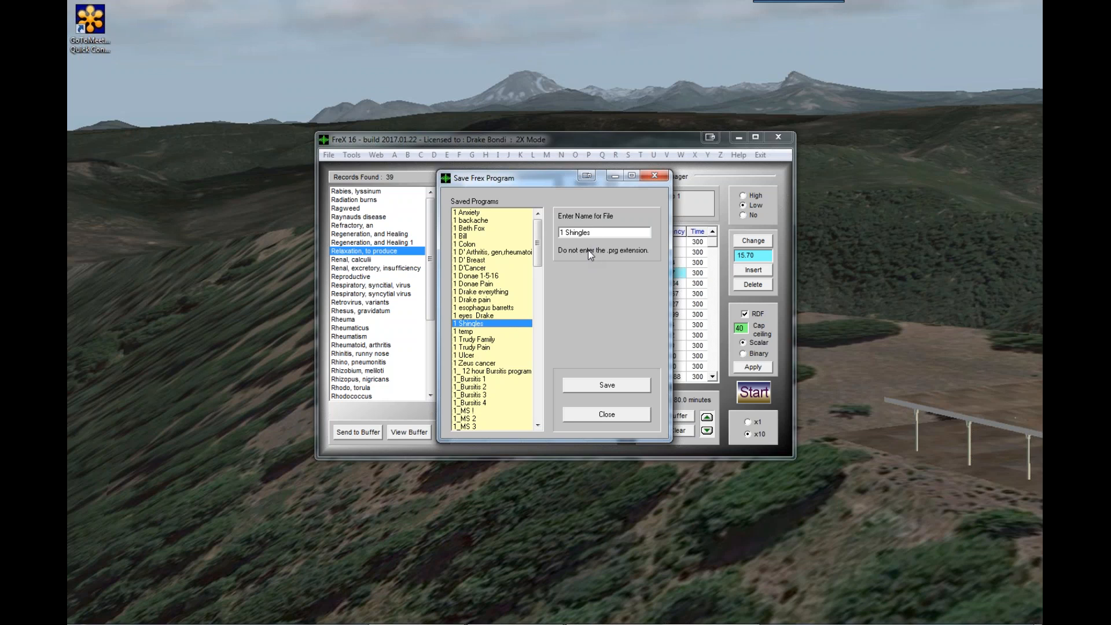
pyautogui.moveTo(595, 232); pyautogui.dragTo(559, 233)
pyautogui.write('Sleep-Relax')
pyautogui.click(607, 391)
pyautogui.click(610, 412)
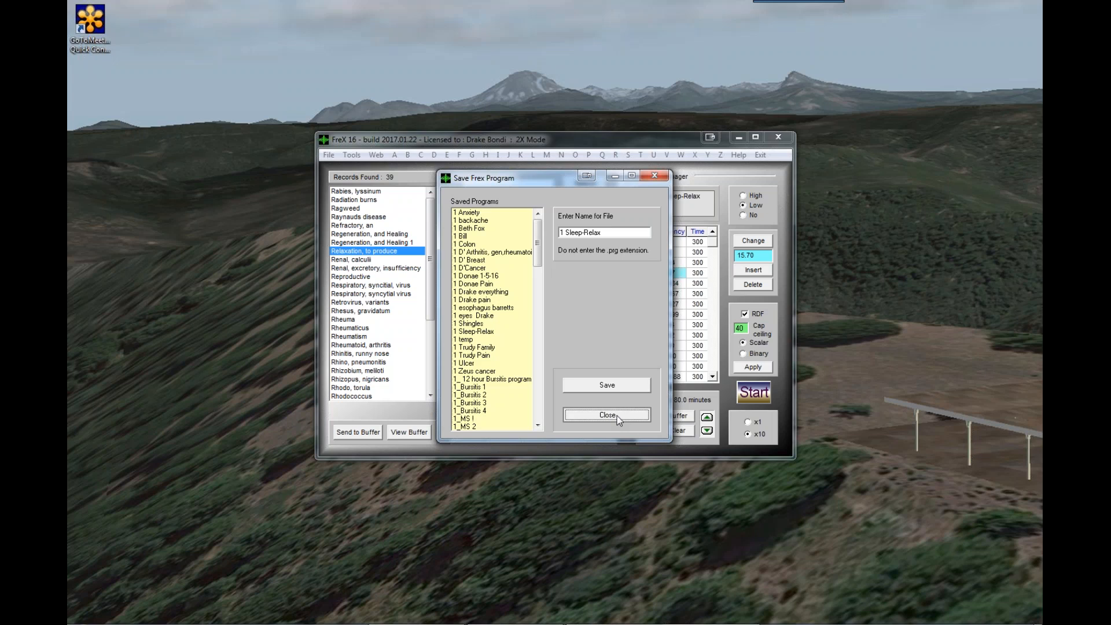
pyautogui.click(617, 415)
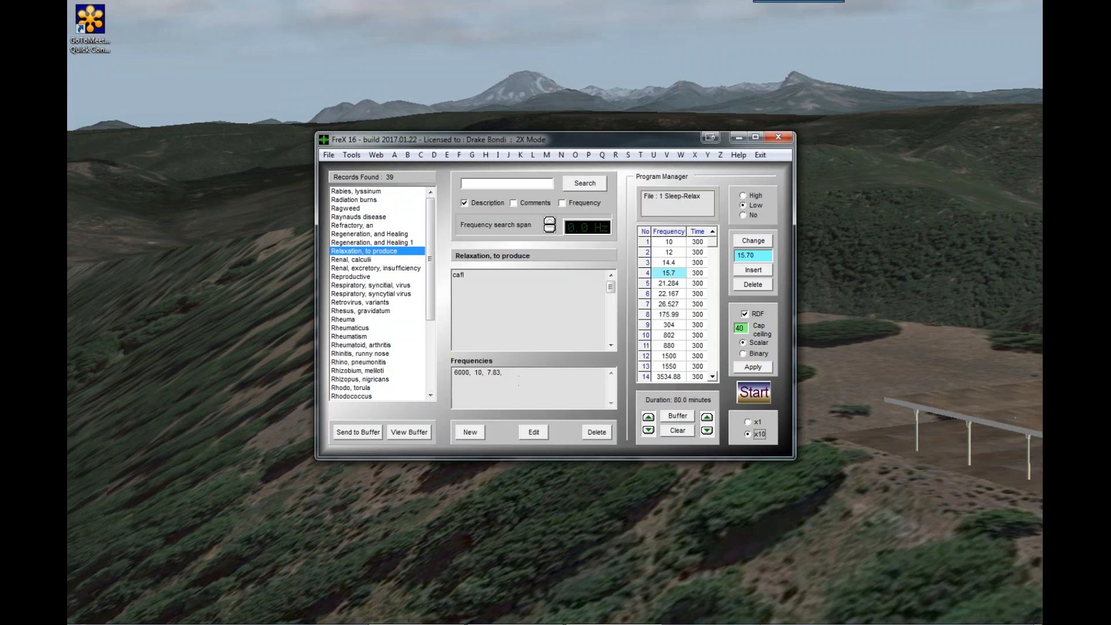
# Capture the first rows of the program table with Snipping Tool and place the snip beside the repositioned FreX window
pyautogui.click(683, 433)
pyautogui.moveTo(582, 146); pyautogui.dragTo(464, 105)
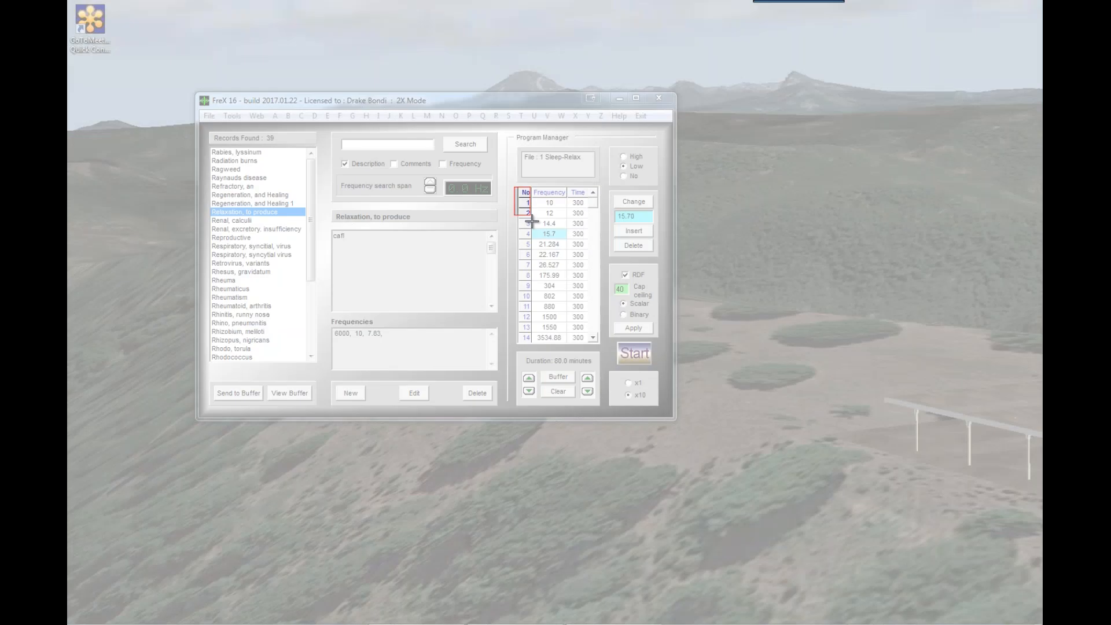
pyautogui.moveTo(514, 187); pyautogui.dragTo(598, 268)
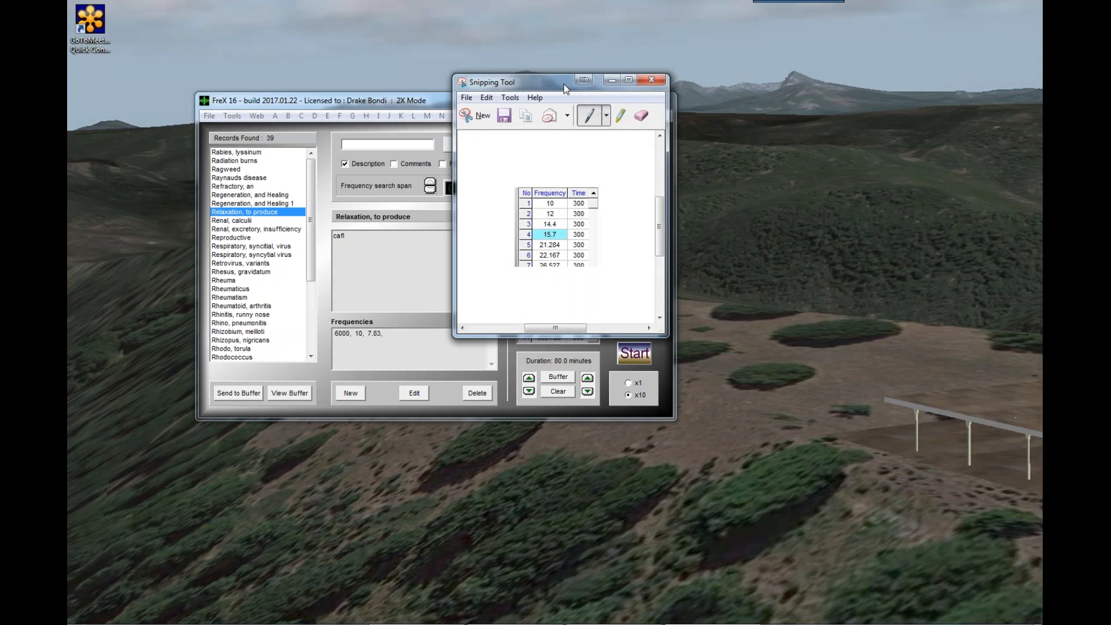
pyautogui.moveTo(563, 84); pyautogui.dragTo(851, 101)
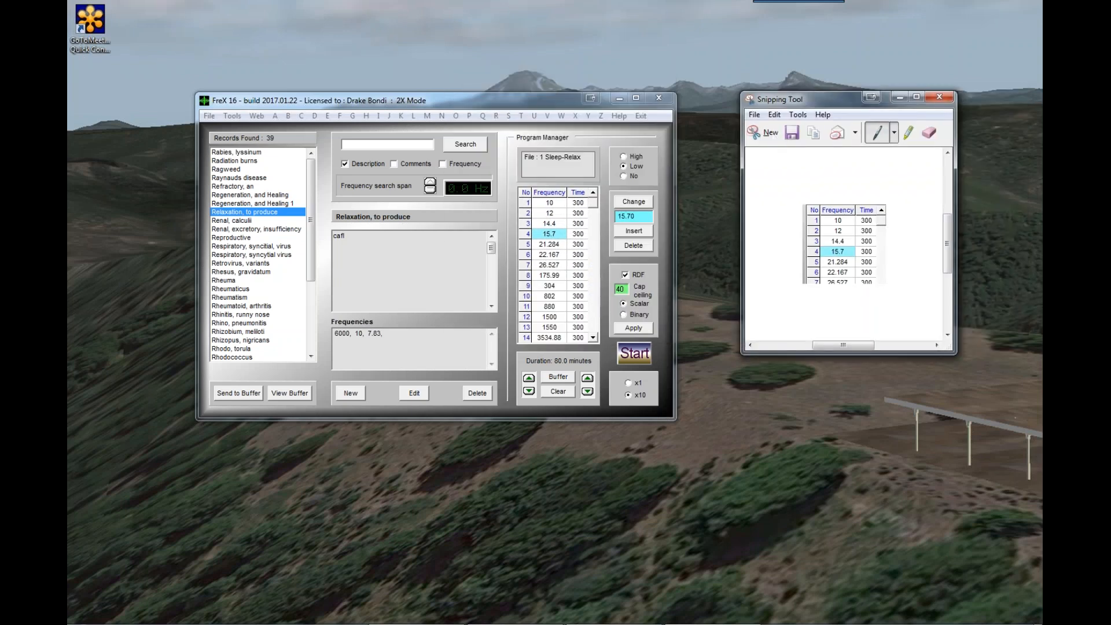
# Clear the program table, and check which frequency sets are held in the buffer
pyautogui.click(558, 392)
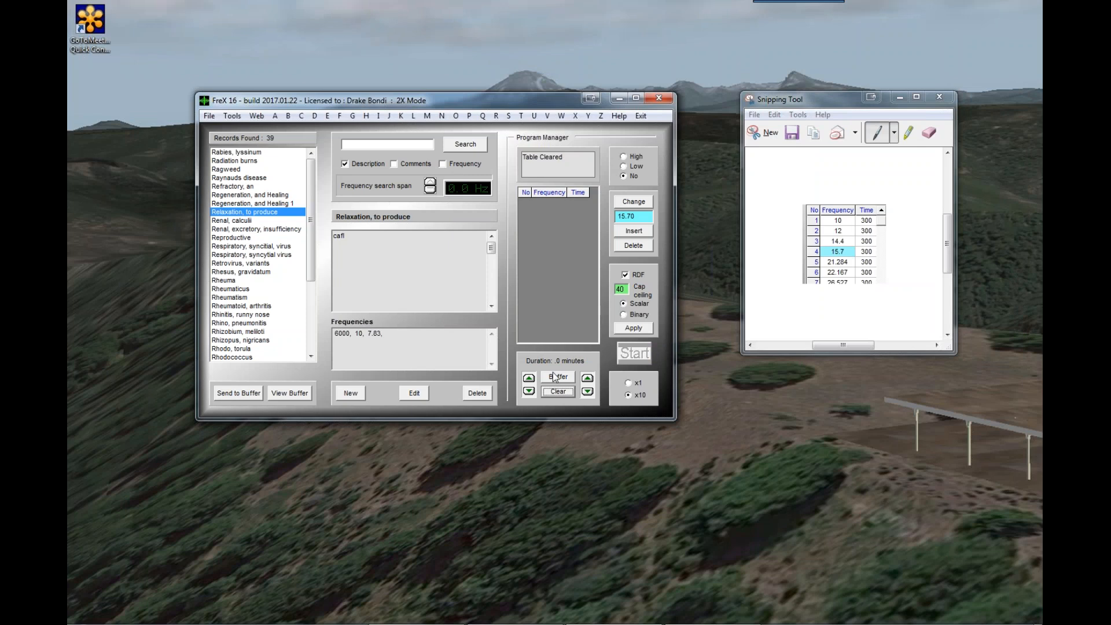
pyautogui.click(249, 214)
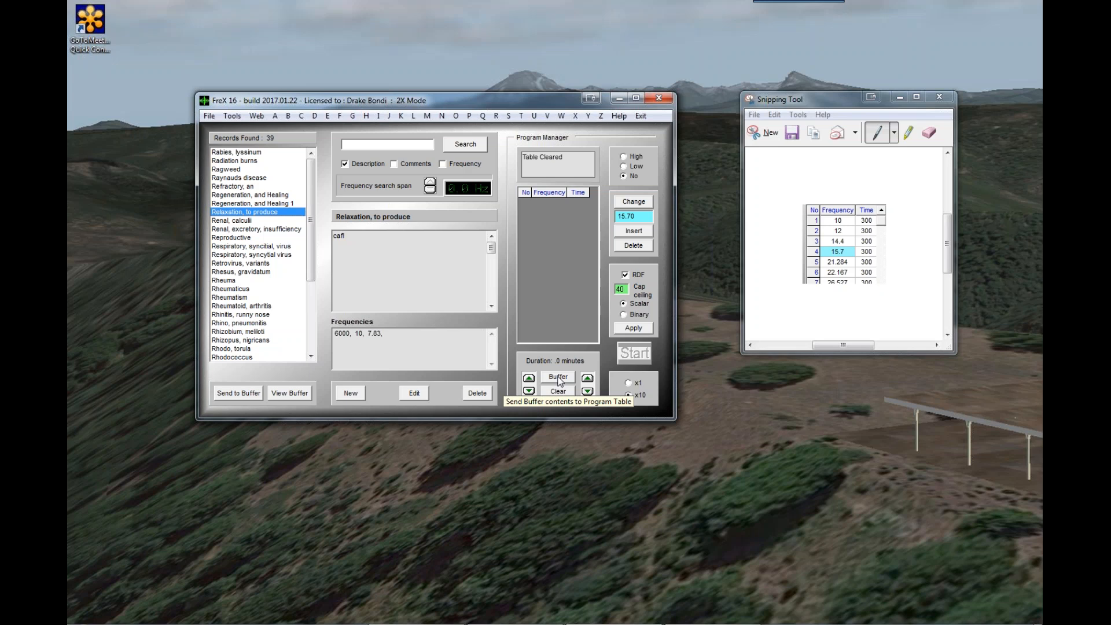
pyautogui.click(283, 394)
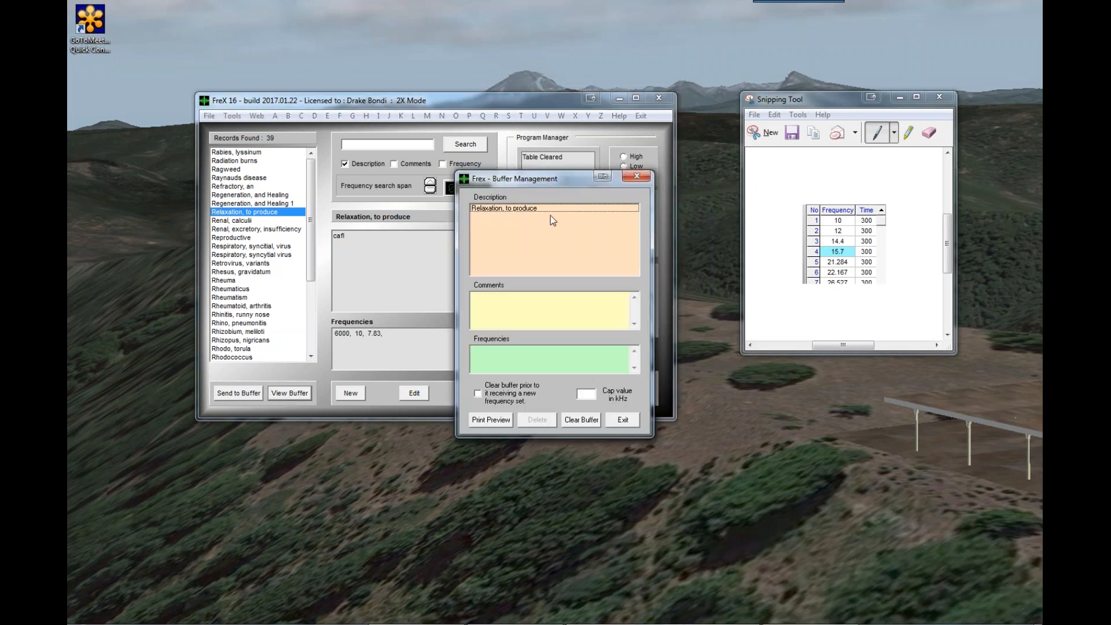
pyautogui.click(627, 423)
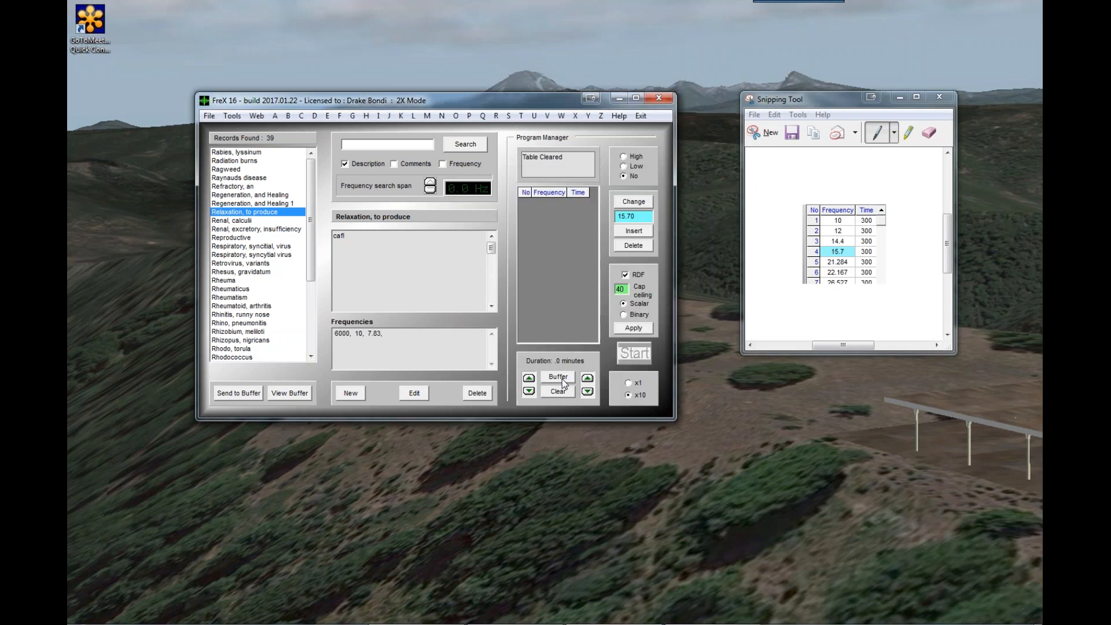
# Load the buffered Relaxation frequencies into the program table, and delete the 10 and 7.83 rows
pyautogui.click(559, 377)
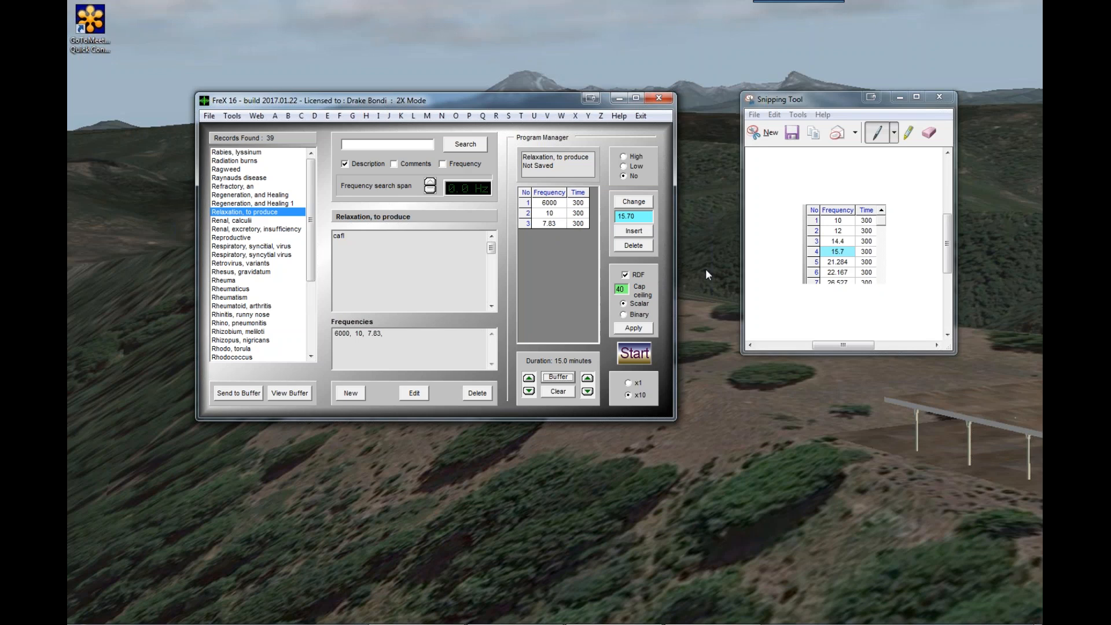
pyautogui.moveTo(946, 254); pyautogui.dragTo(946, 259)
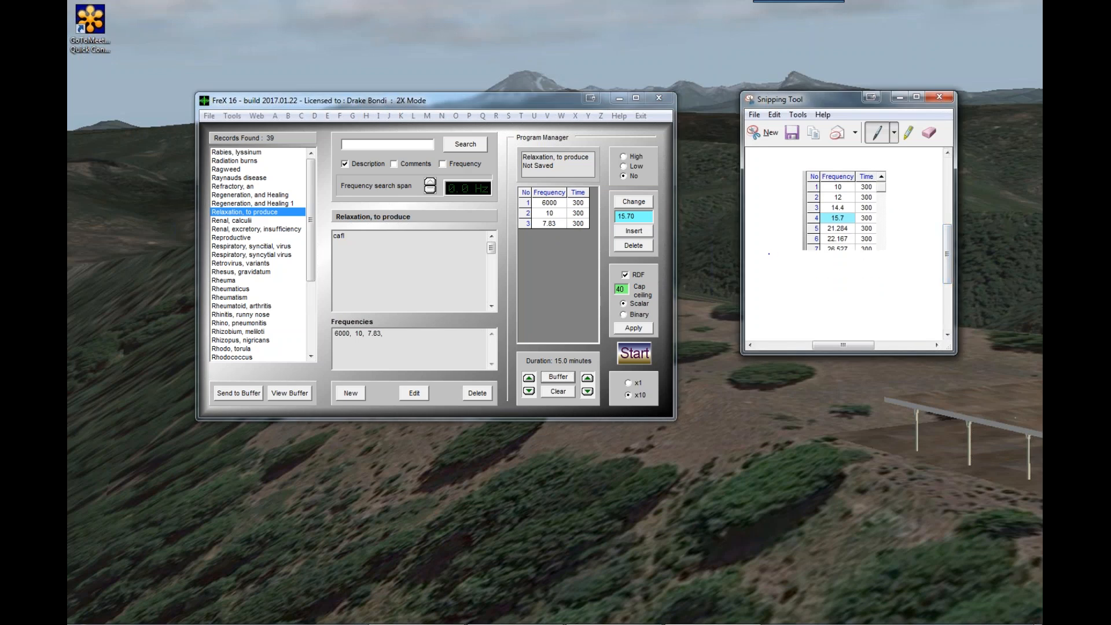
pyautogui.click(549, 214)
pyautogui.click(631, 245)
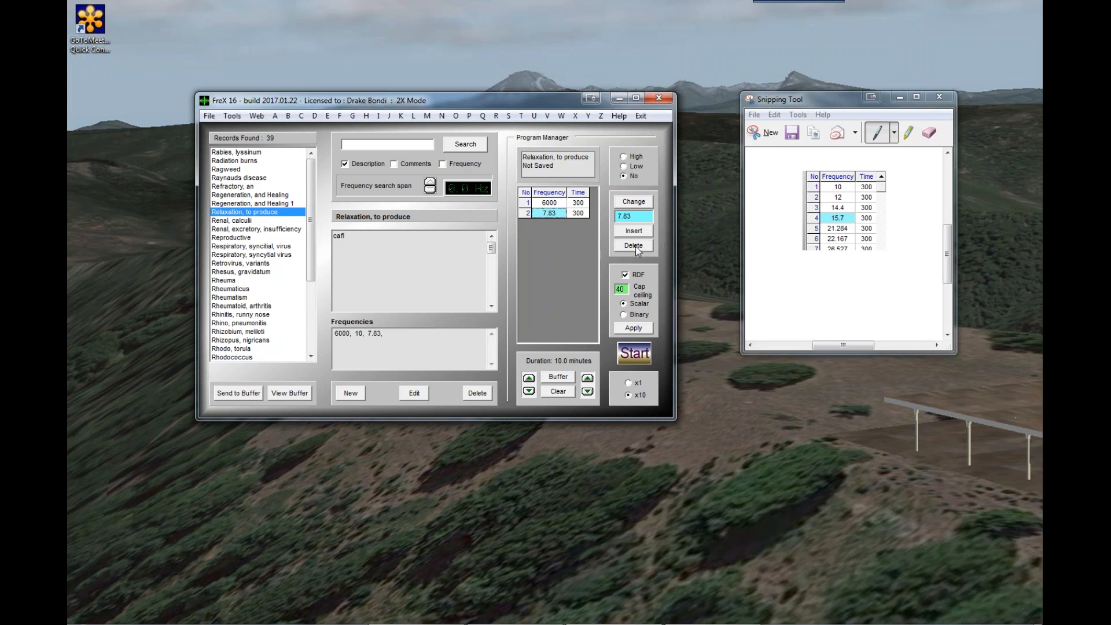
pyautogui.click(634, 245)
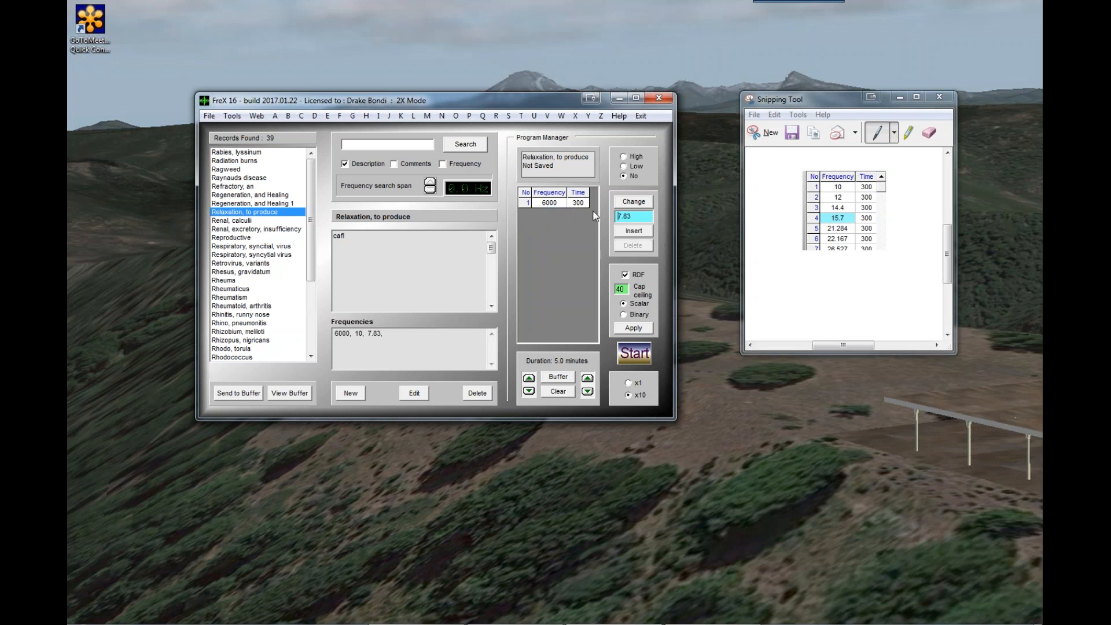
# Insert a frequency of 10 with a time of 300 after the 6000 Hz row
pyautogui.click(634, 231)
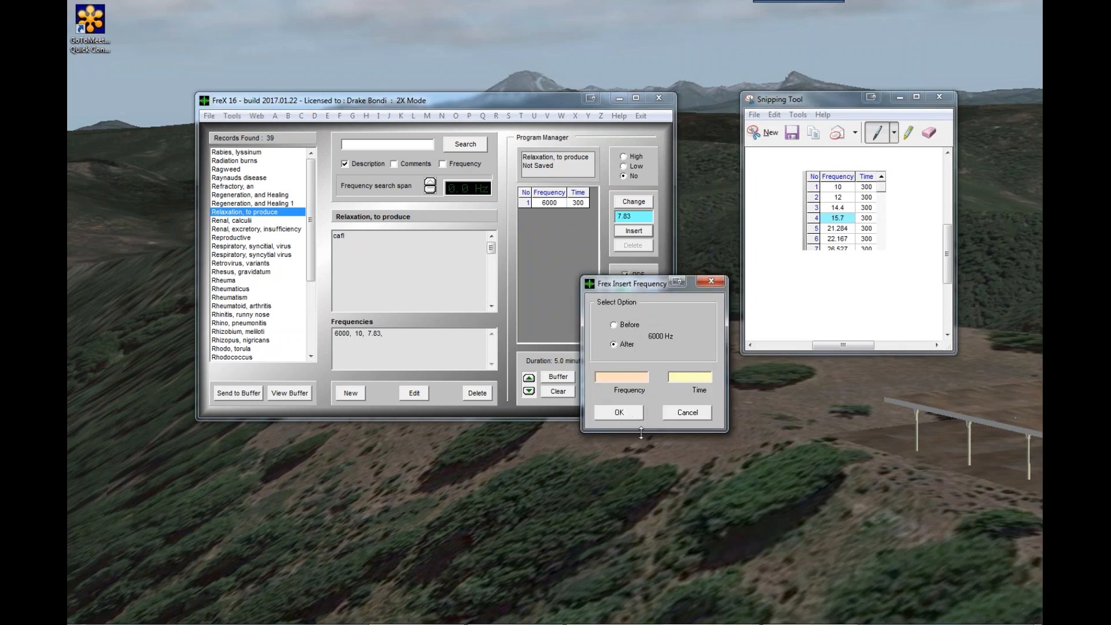
pyautogui.write('10')
pyautogui.press('Tab')
pyautogui.write('33')
pyautogui.press('BackSpace')
pyautogui.click(622, 411)
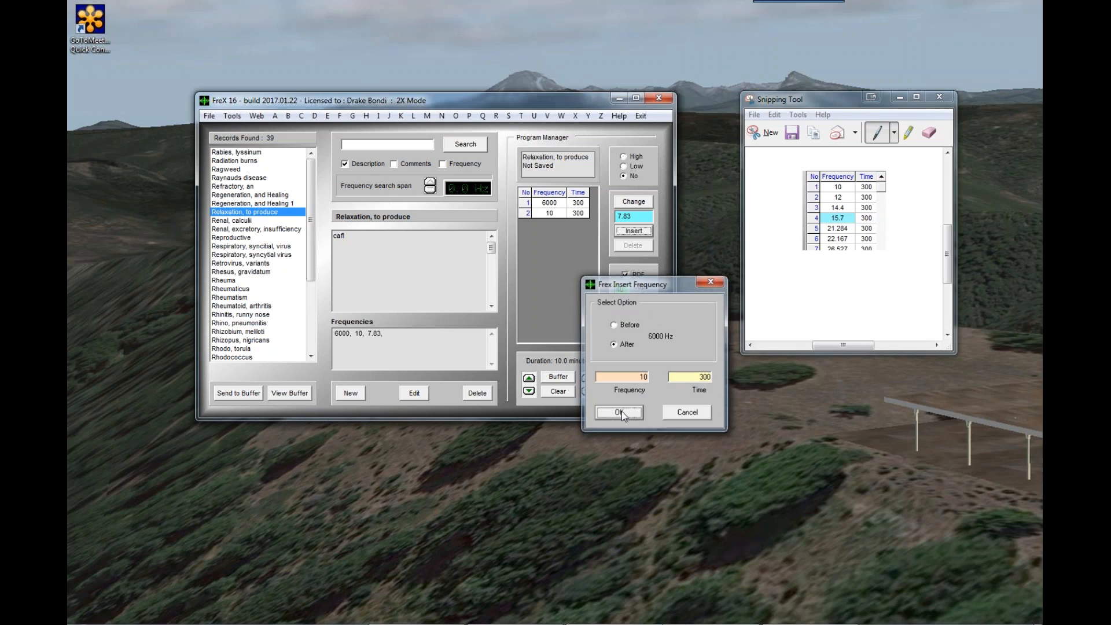
# Insert a frequency of 12 with a time of 300 after the 10 Hz row
pyautogui.click(633, 231)
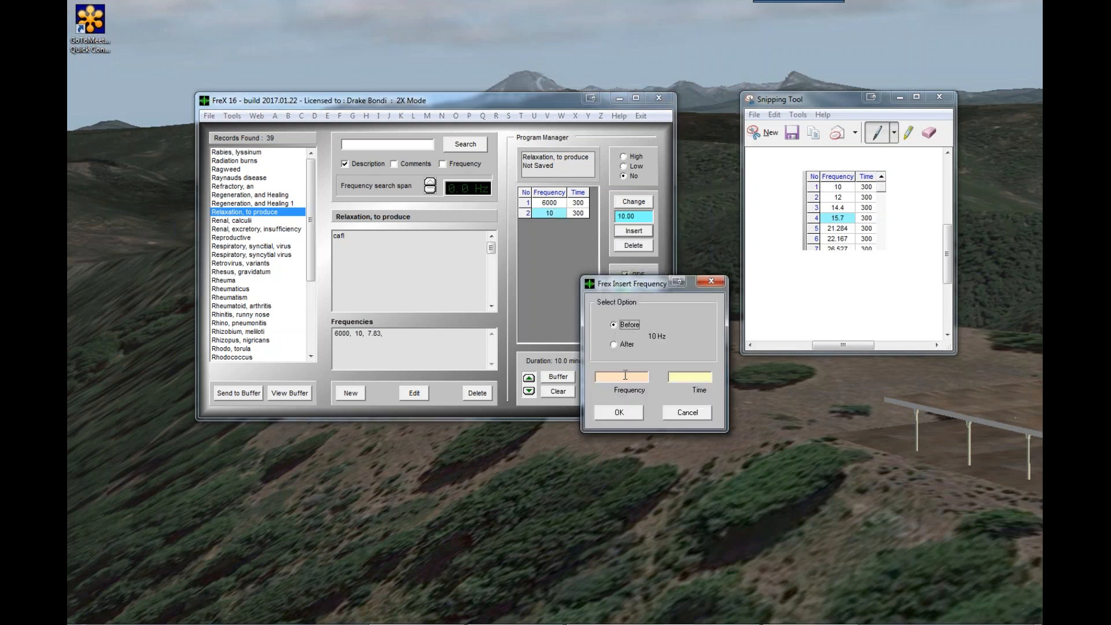
pyautogui.write('12')
pyautogui.click(694, 379)
pyautogui.write('30')
pyautogui.click(631, 412)
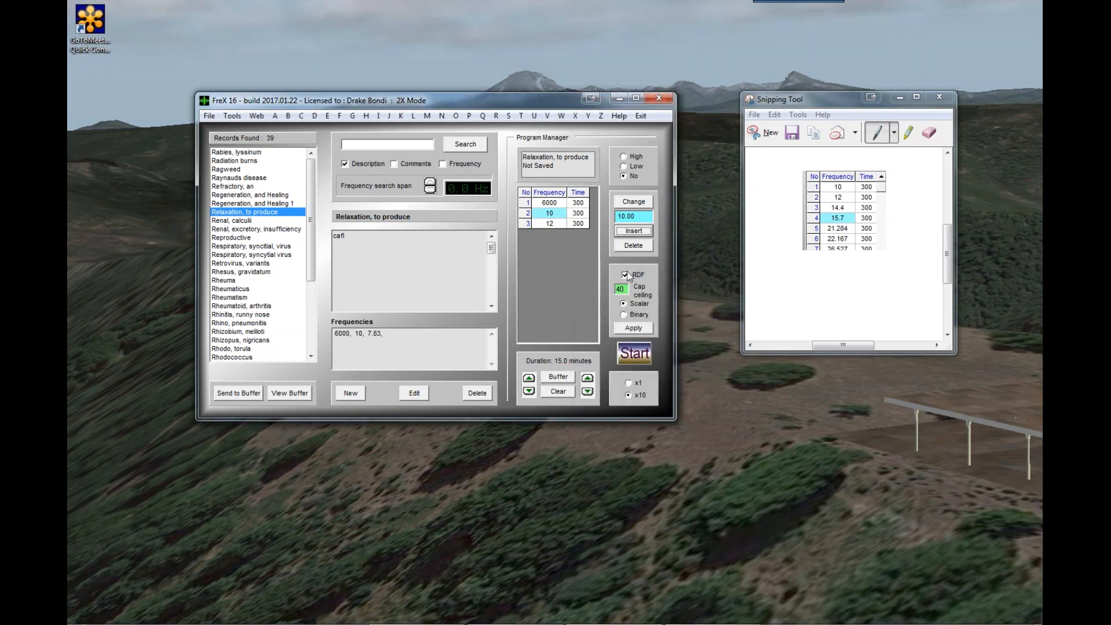
# Insert a frequency of 14.4 with a time of 300 before the 12 Hz row
pyautogui.click(547, 223)
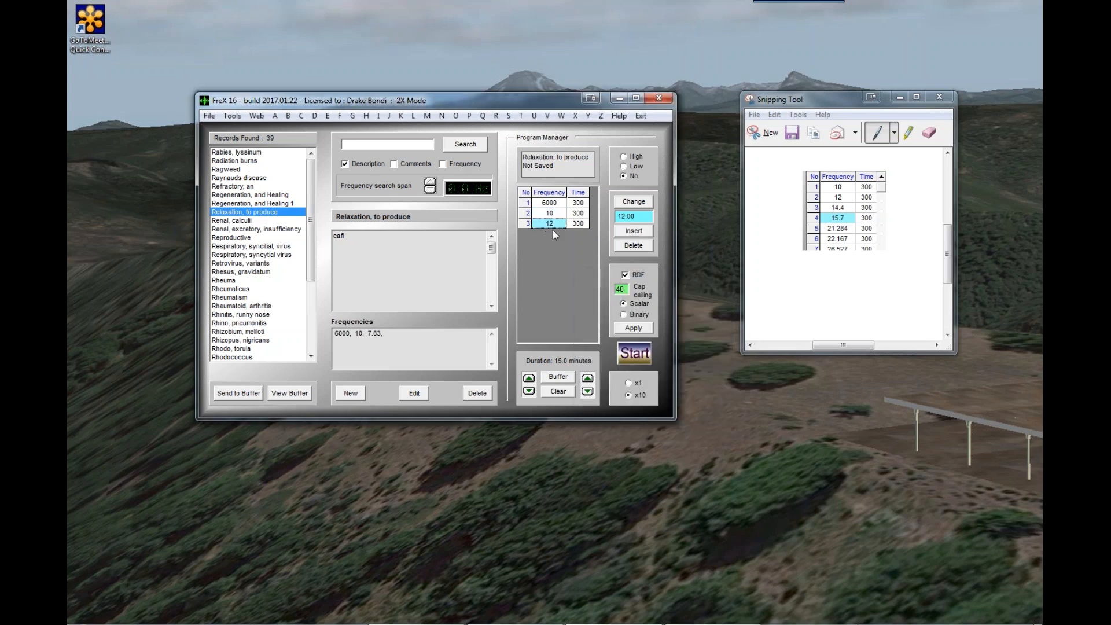
pyautogui.click(635, 231)
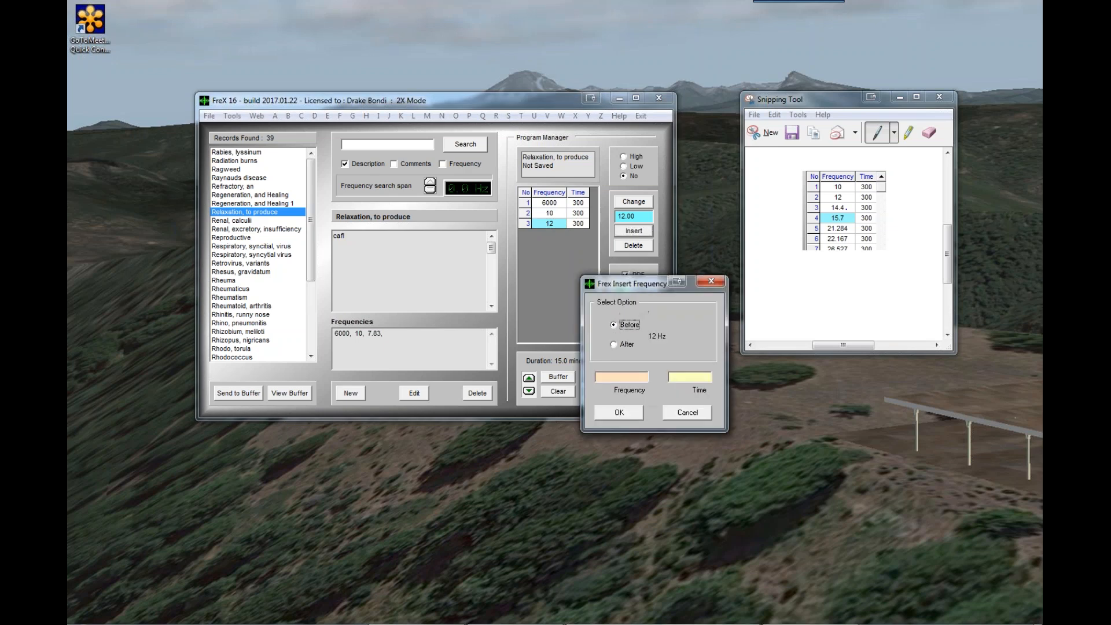
pyautogui.click(644, 376)
pyautogui.write('14.4')
pyautogui.click(696, 377)
pyautogui.write('300')
pyautogui.click(637, 412)
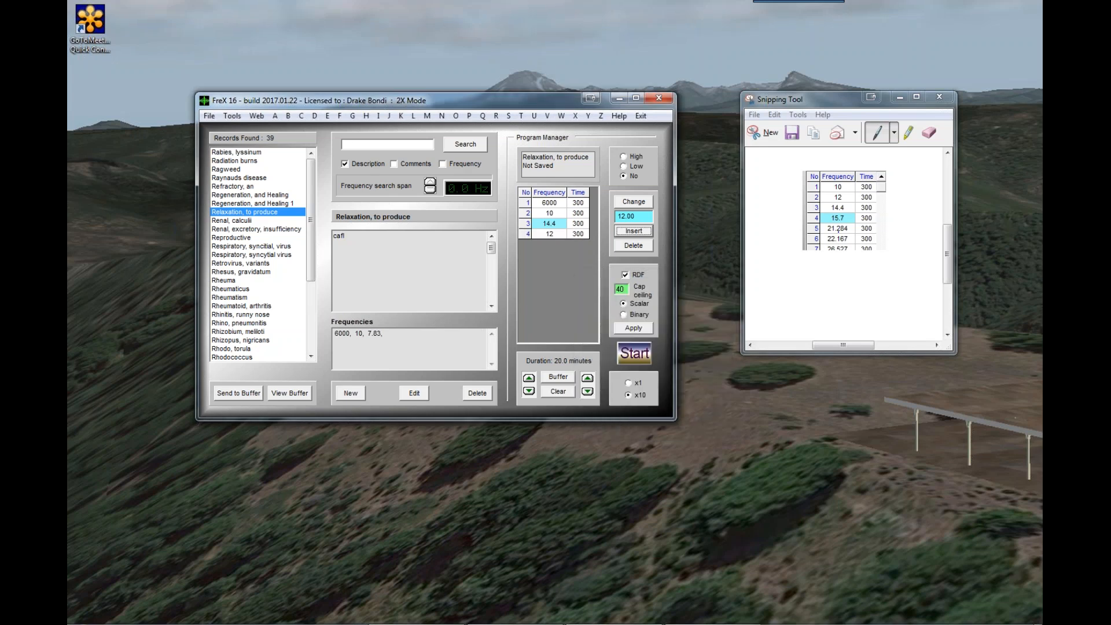
# Insert a frequency of 15.7 with a time of 300 after the 12 Hz row
pyautogui.click(556, 235)
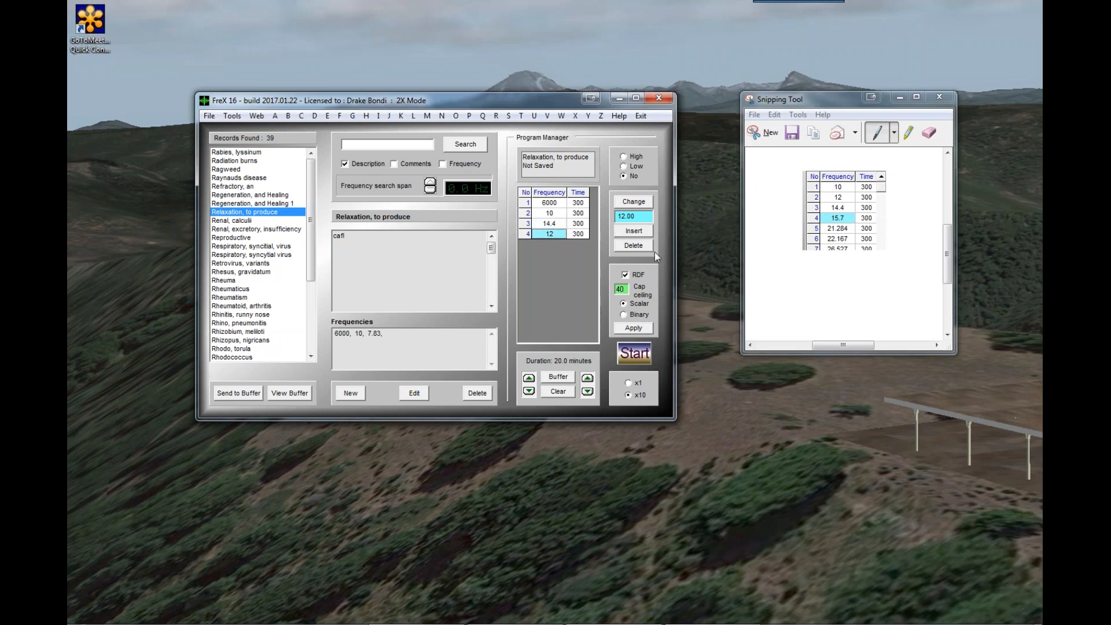
pyautogui.click(644, 231)
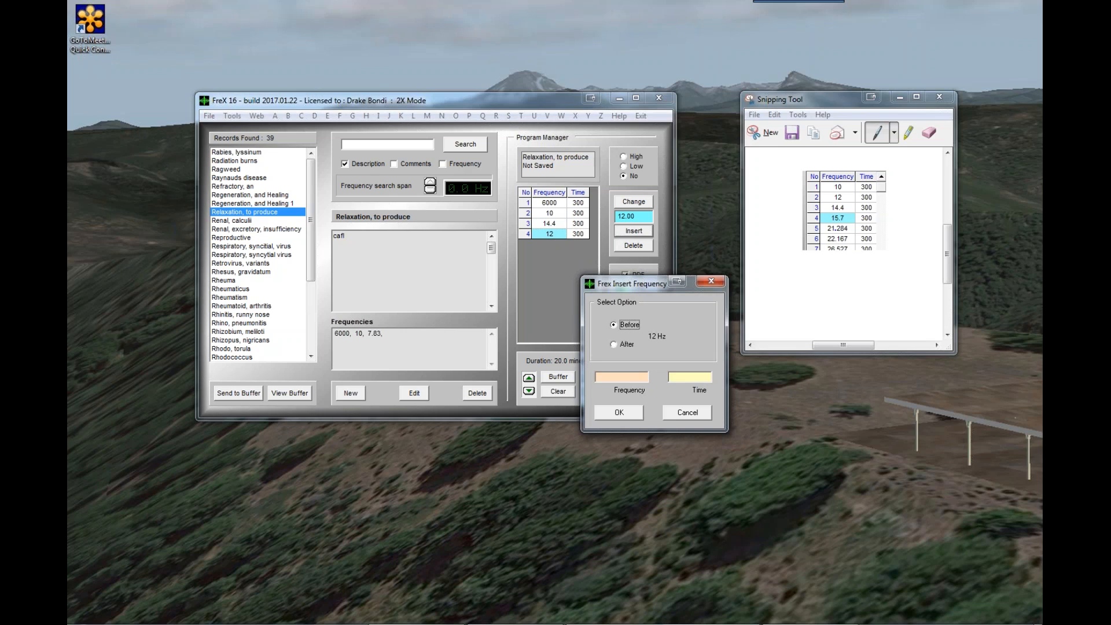
pyautogui.click(614, 344)
pyautogui.click(630, 376)
pyautogui.write('15.7')
pyautogui.click(690, 377)
pyautogui.write('300')
pyautogui.click(633, 413)
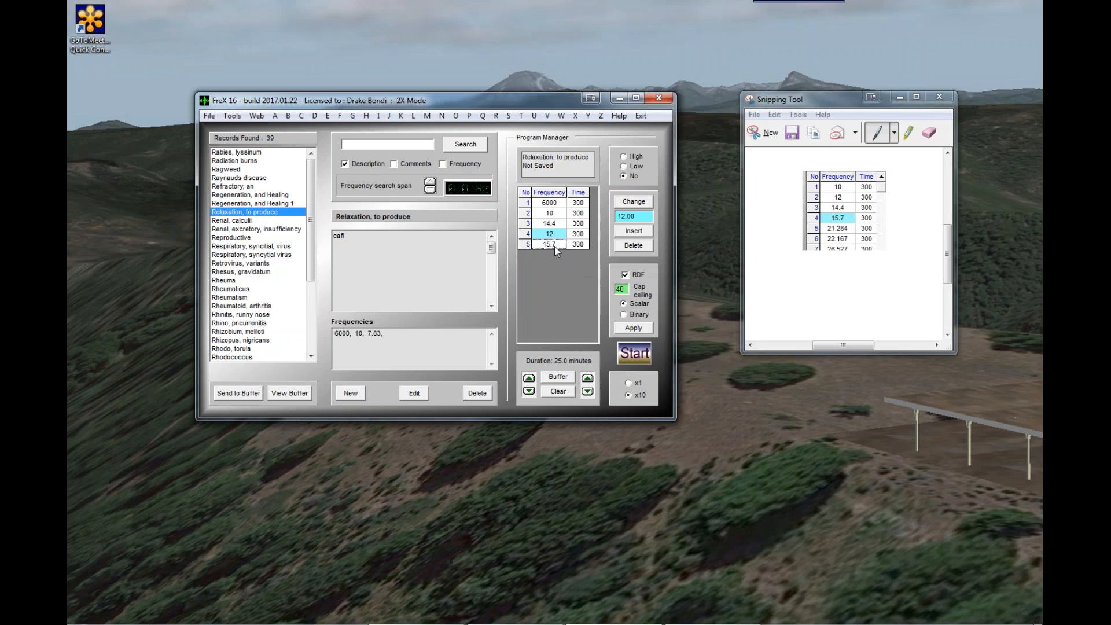
# Insert a frequency of 21.284 with a time of 300 before the 15.7 Hz row
pyautogui.click(634, 230)
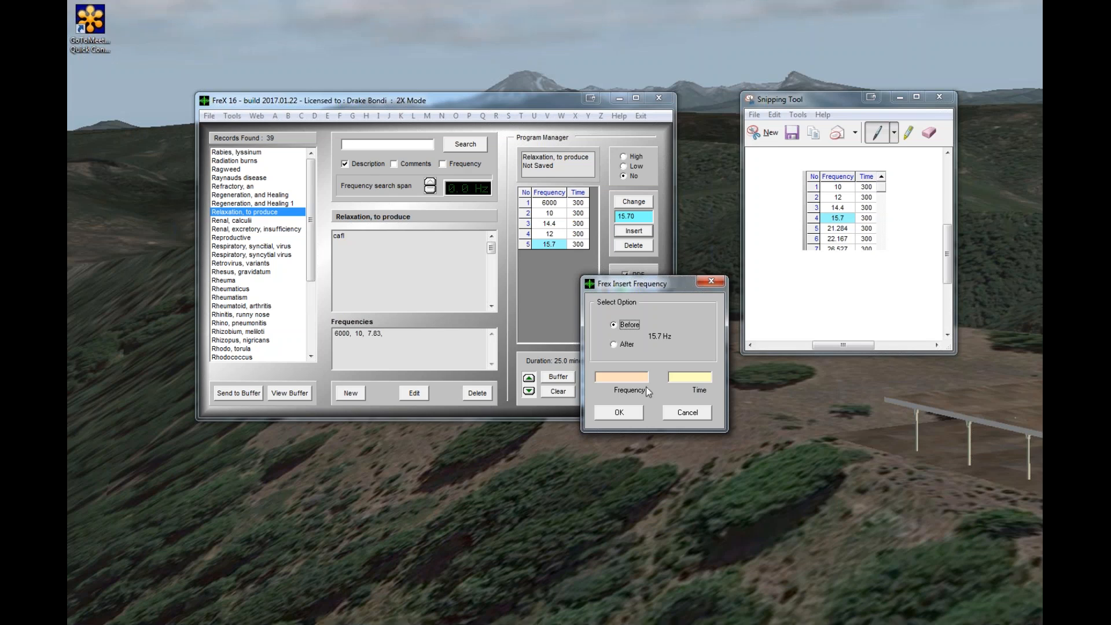
pyautogui.click(641, 374)
pyautogui.write('21')
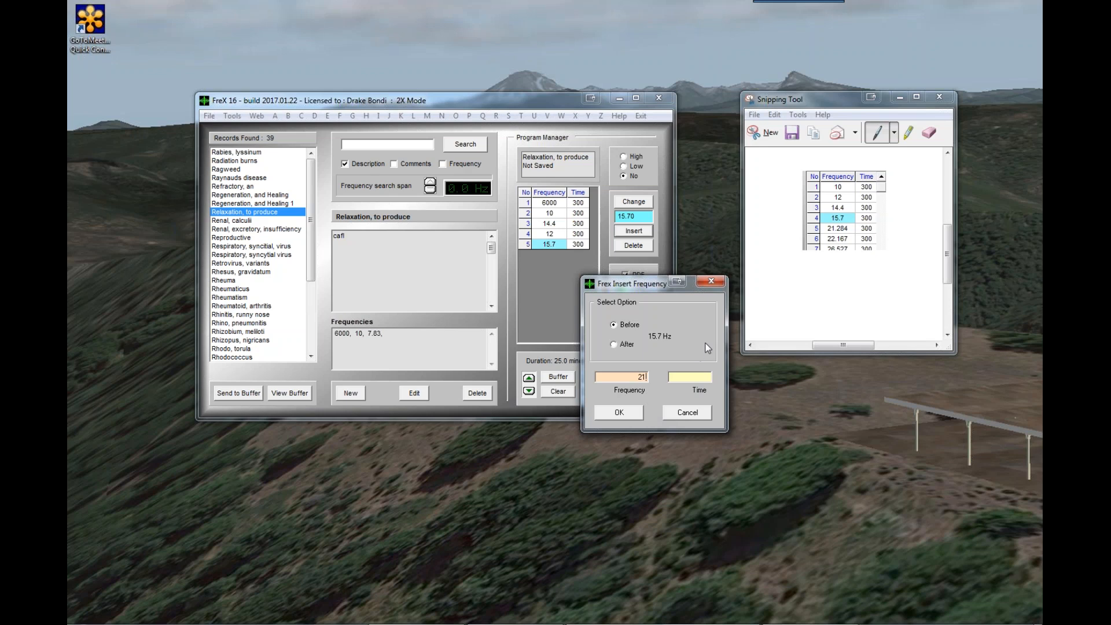
pyautogui.write('.284')
pyautogui.click(700, 377)
pyautogui.write('300')
pyautogui.click(633, 416)
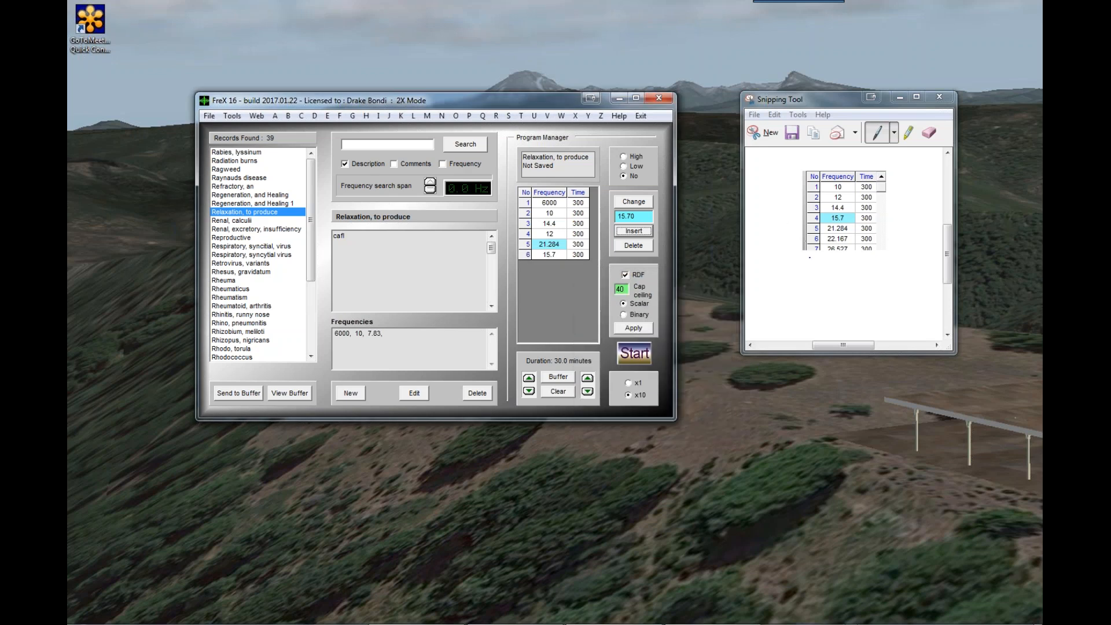
# Insert a frequency of 22.167 with a time of 300 after the 15.7 Hz row
pyautogui.click(548, 256)
pyautogui.click(633, 231)
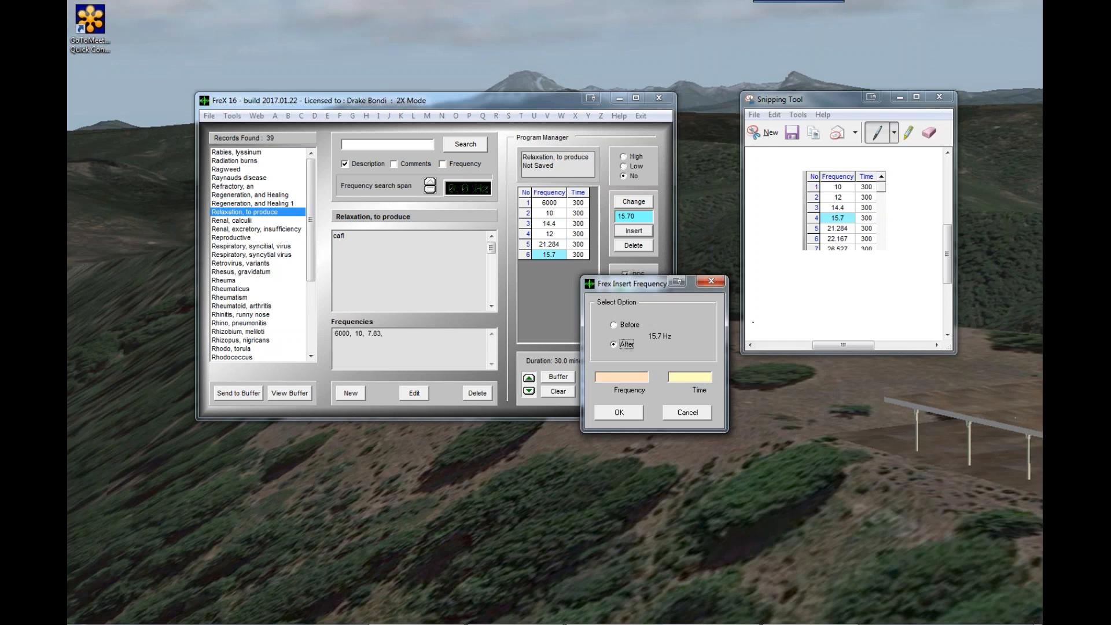
pyautogui.click(637, 378)
pyautogui.write('22.167')
pyautogui.click(702, 378)
pyautogui.write('300')
pyautogui.click(630, 413)
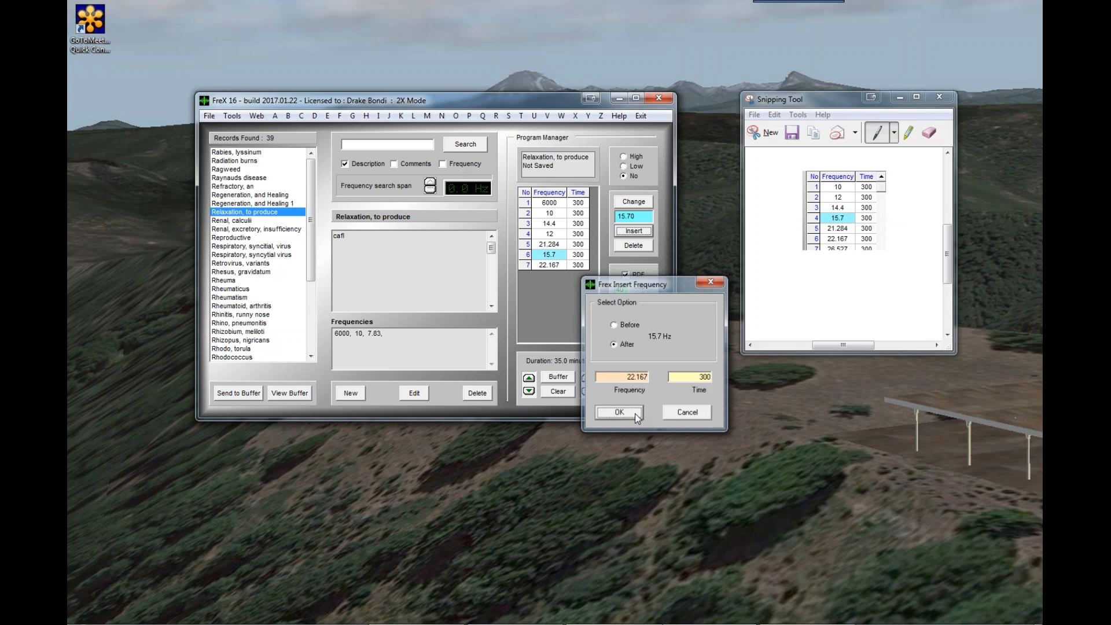
pyautogui.click(635, 413)
# Sort the program table from the lowest frequency, and save the program as "1 Relaxtion, to Produce"
pyautogui.click(623, 166)
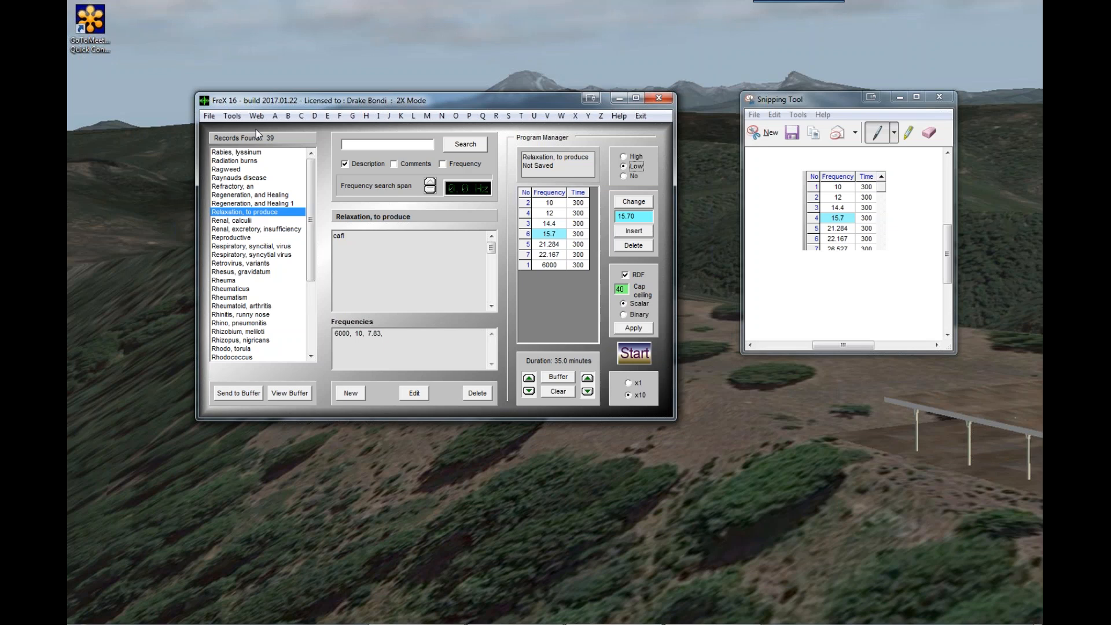
pyautogui.click(209, 117)
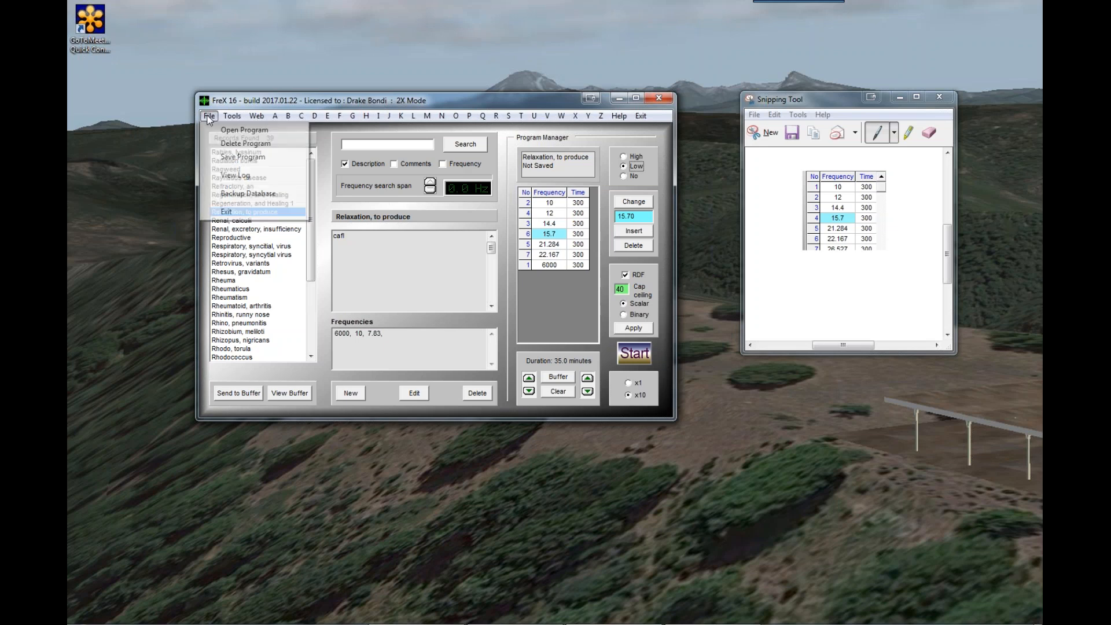
pyautogui.click(232, 159)
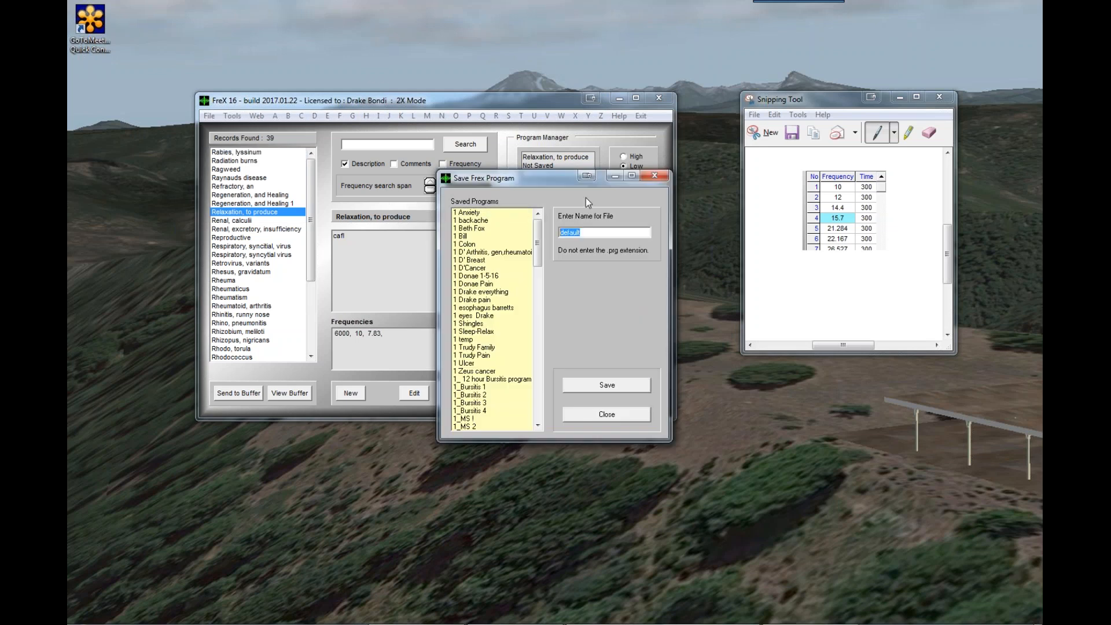
pyautogui.write('1 Rw')
pyautogui.press('BackSpace')
pyautogui.write('elaxtion, to Produce')
pyautogui.click(609, 385)
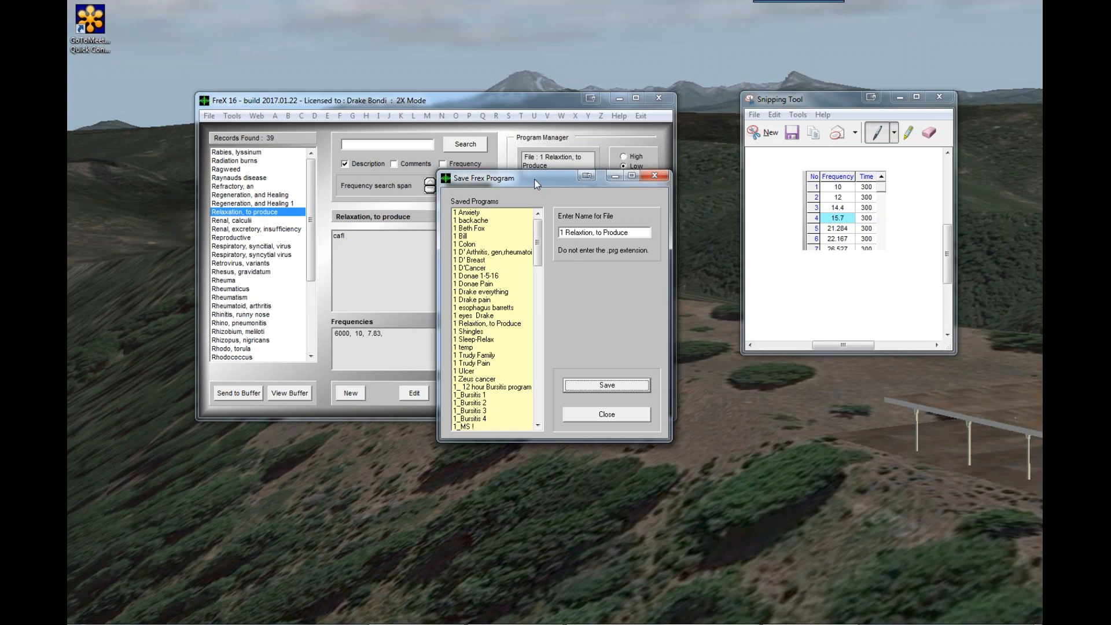
# Reposition the save window beside the program's frequency list, and close Snipping Tool without saving the snip
pyautogui.moveTo(538, 182); pyautogui.dragTo(608, 375)
pyautogui.moveTo(812, 105); pyautogui.dragTo(765, 111)
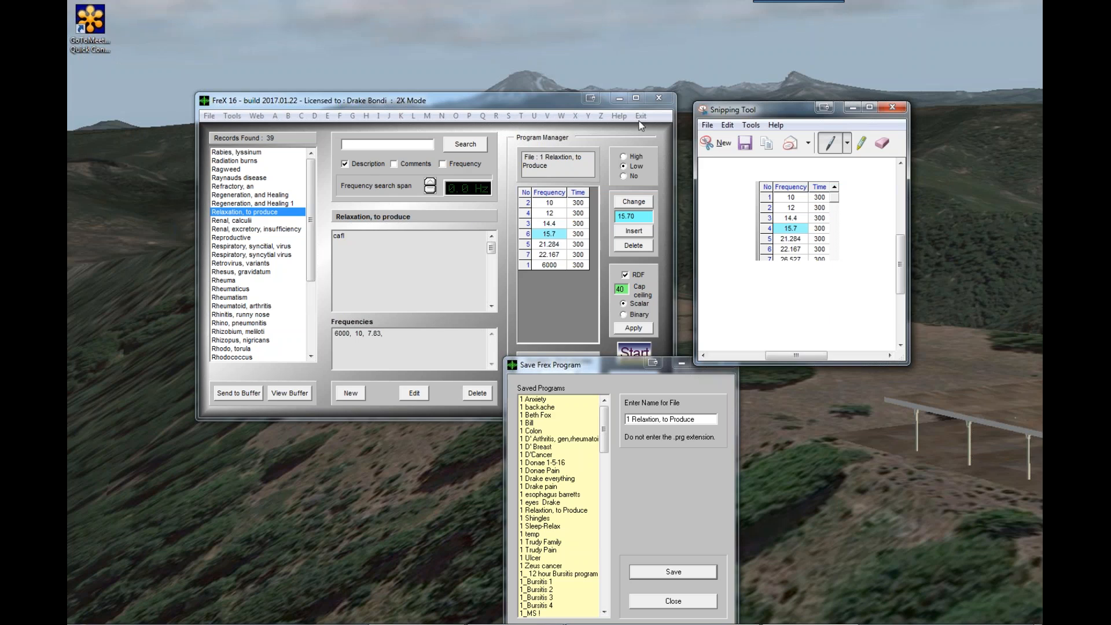
pyautogui.moveTo(768, 110); pyautogui.dragTo(800, 91)
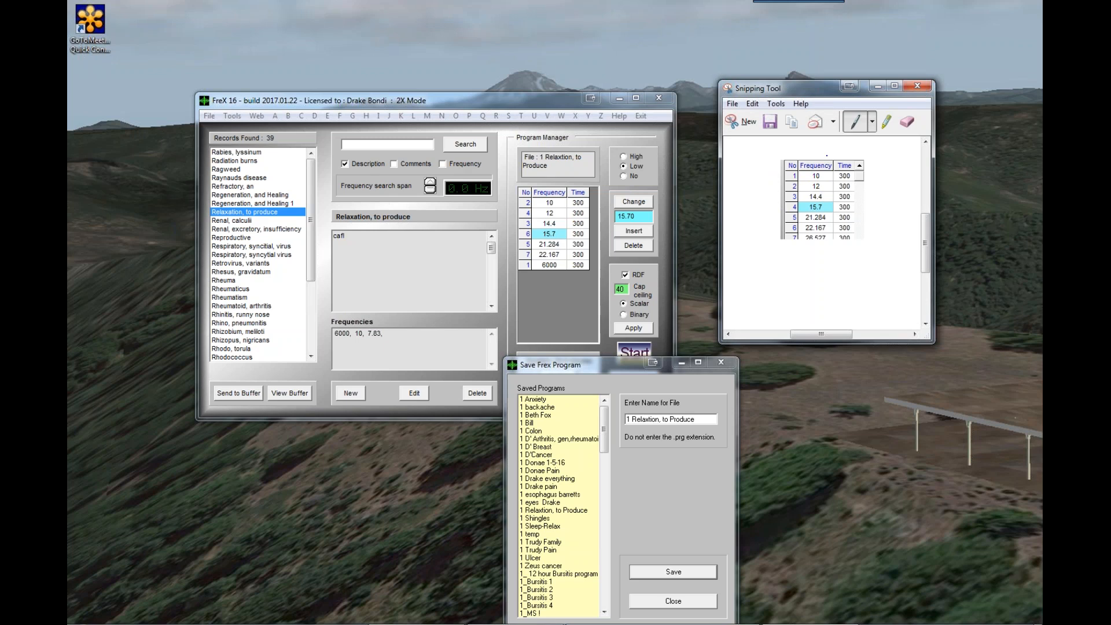
pyautogui.click(916, 86)
pyautogui.click(878, 225)
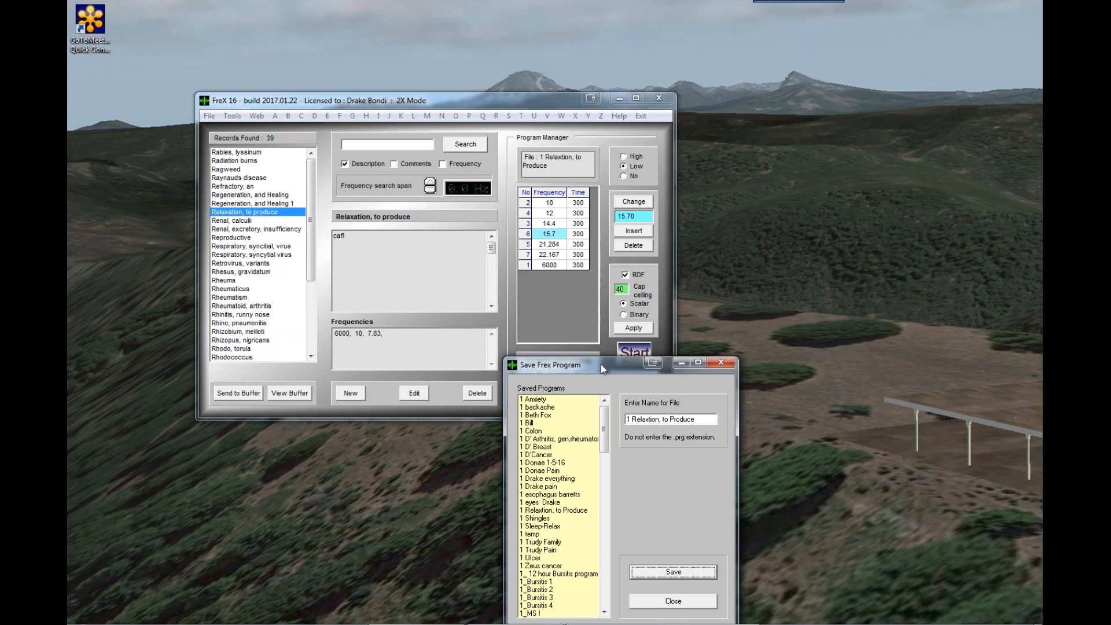
pyautogui.moveTo(598, 363); pyautogui.dragTo(689, 156)
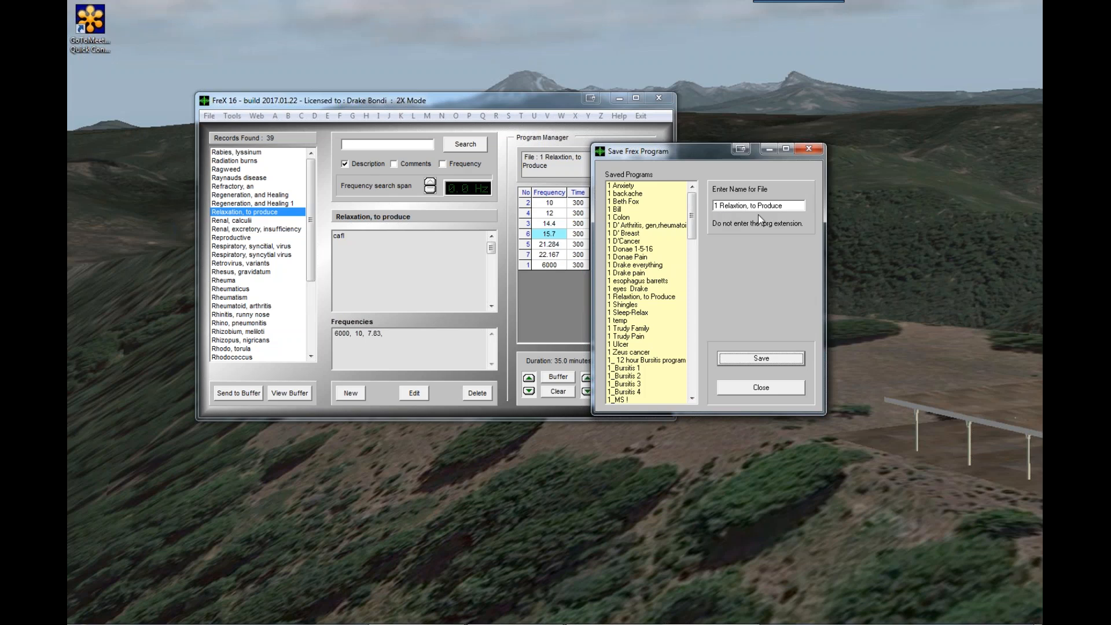
# Save the program again under the same file name and close the save window
pyautogui.click(756, 360)
pyautogui.click(757, 387)
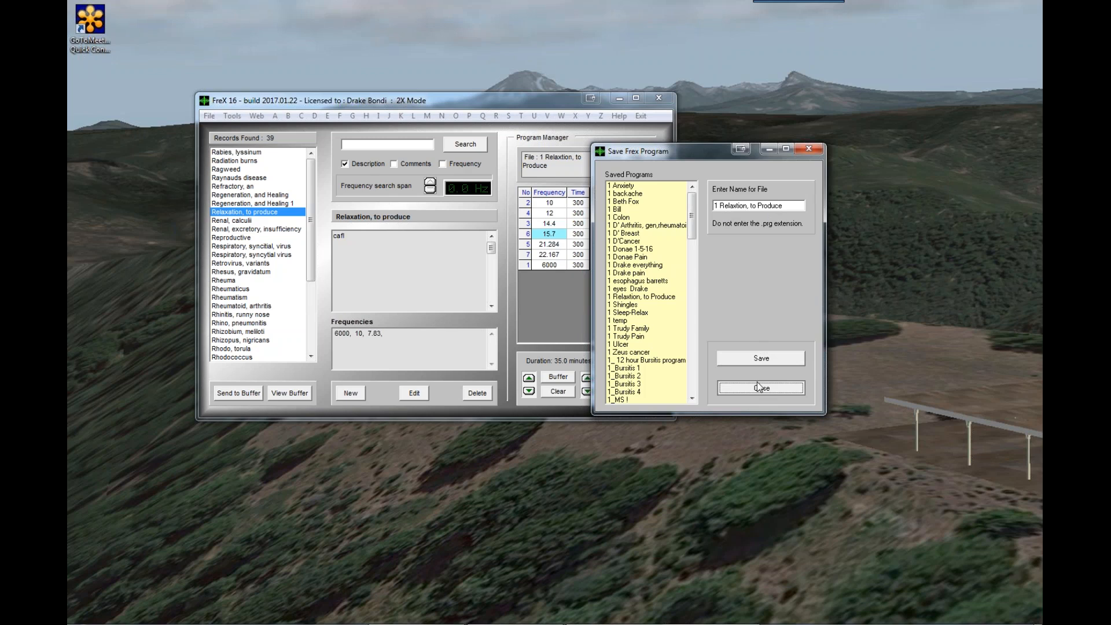
pyautogui.click(758, 387)
# Clear the program table and load the saved program "1 Relaxtion, to Produce" into it
pyautogui.click(558, 392)
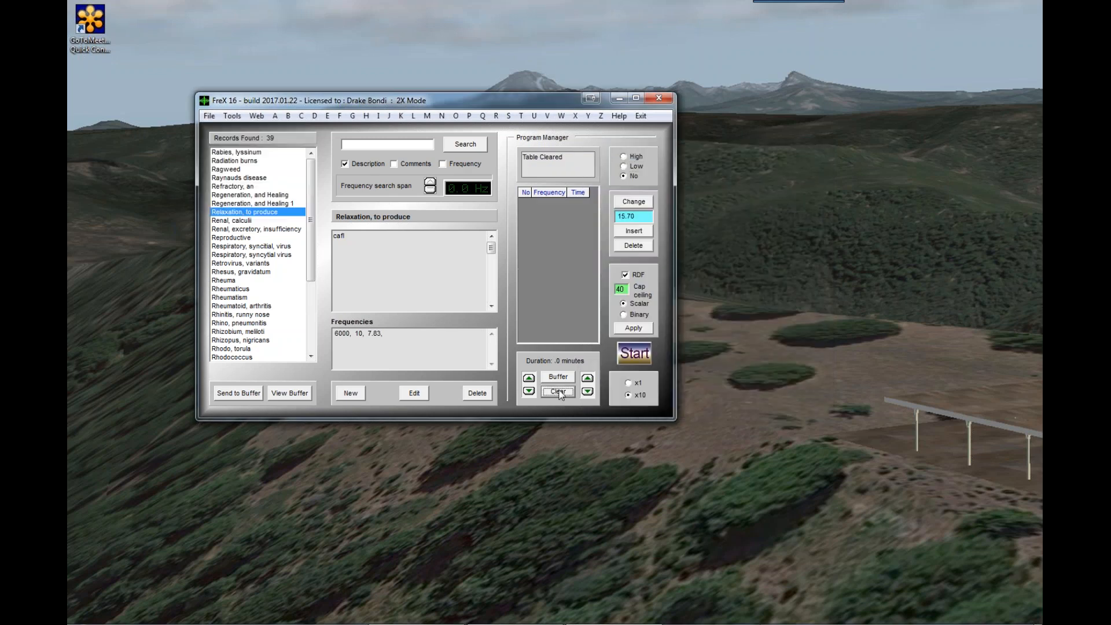
pyautogui.click(208, 116)
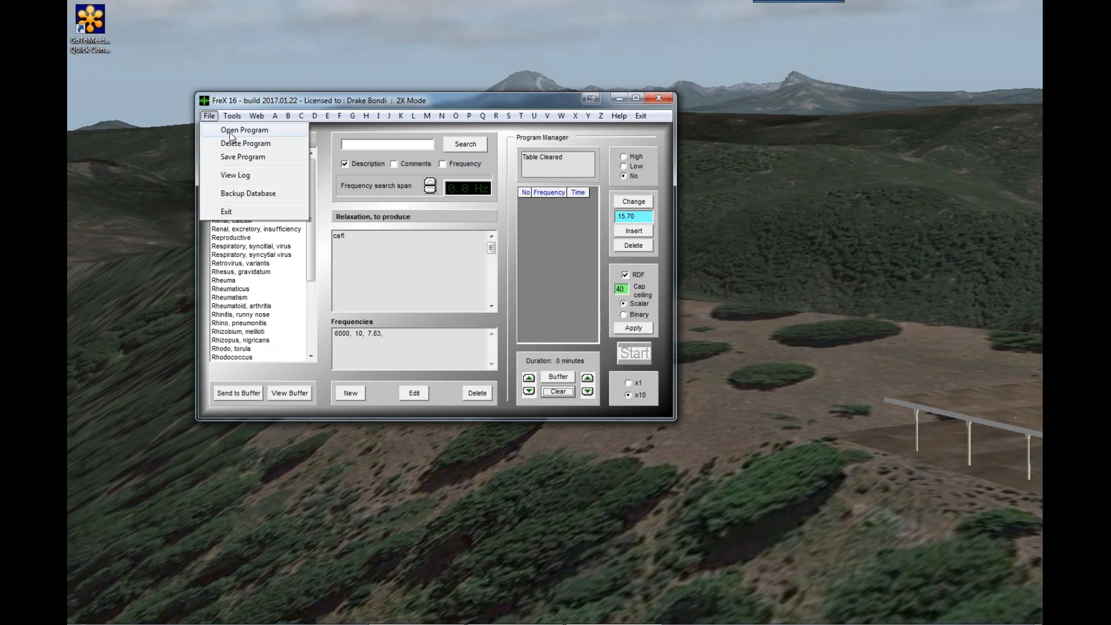
pyautogui.click(231, 131)
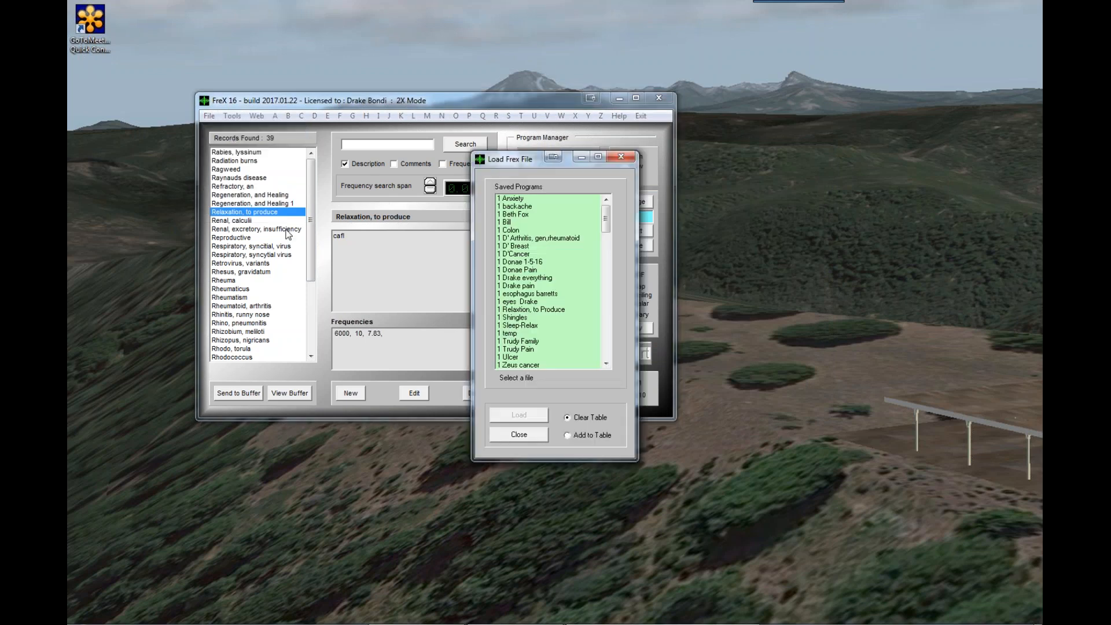
pyautogui.click(512, 310)
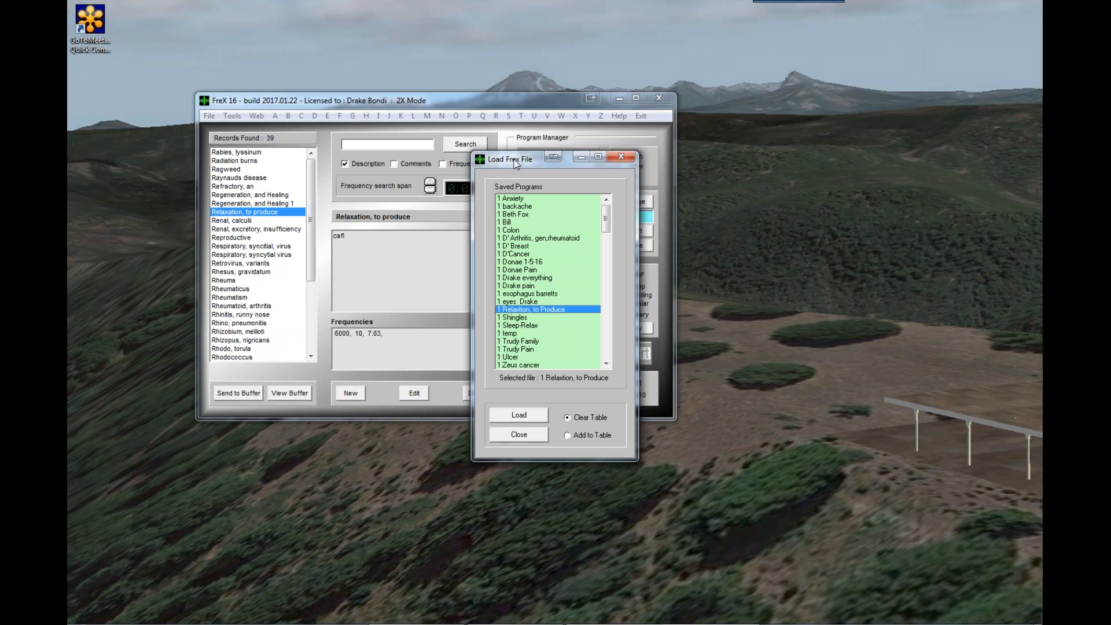
pyautogui.moveTo(515, 164); pyautogui.dragTo(366, 140)
pyautogui.click(371, 392)
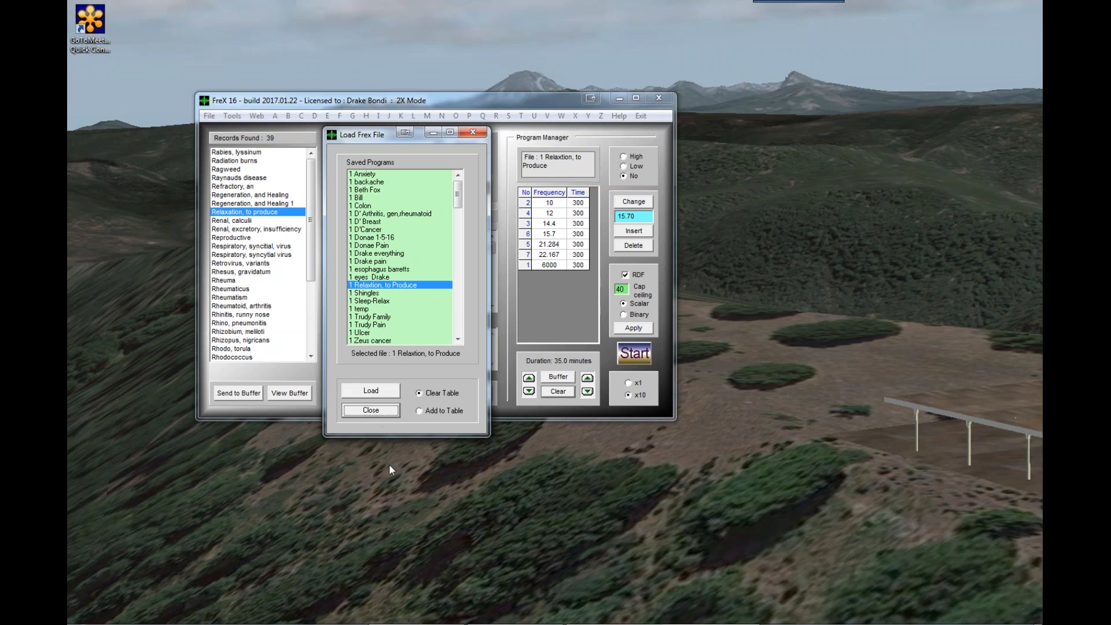
pyautogui.click(380, 412)
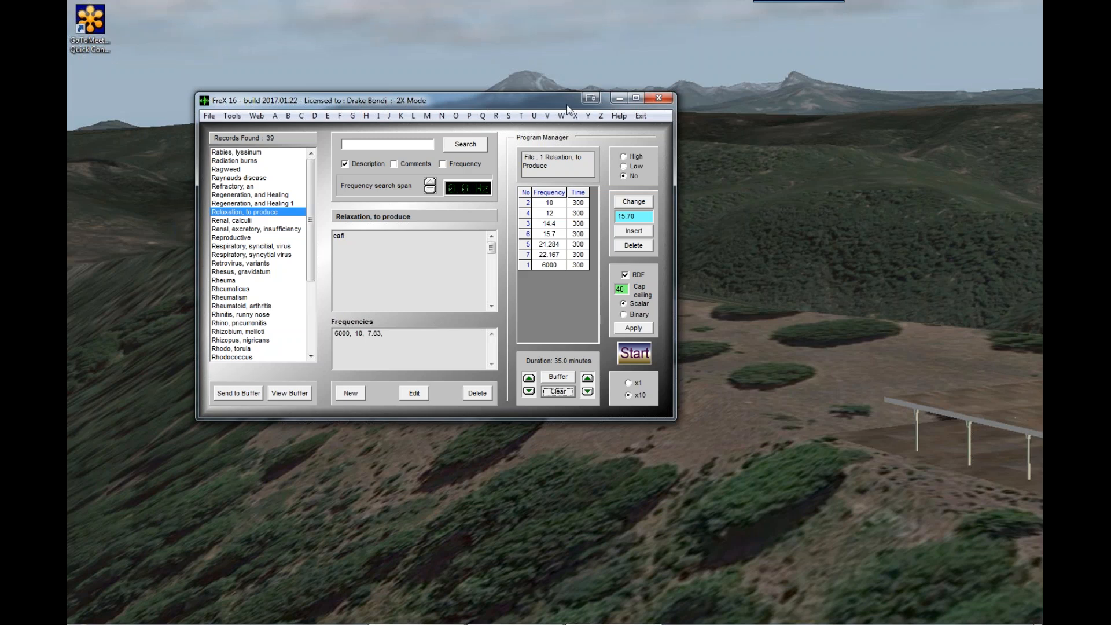
pyautogui.moveTo(561, 104); pyautogui.dragTo(596, 55)
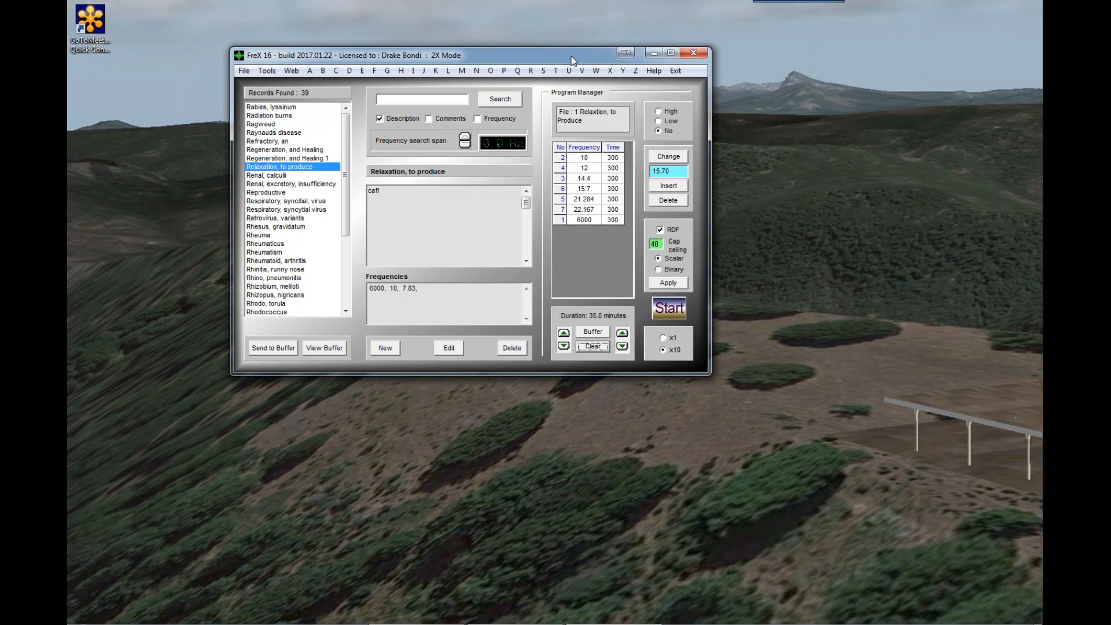
# Open the loaded relaxation program in Run Mode and arrange its window over the lower part of the main window
pyautogui.moveTo(571, 61); pyautogui.dragTo(615, 78)
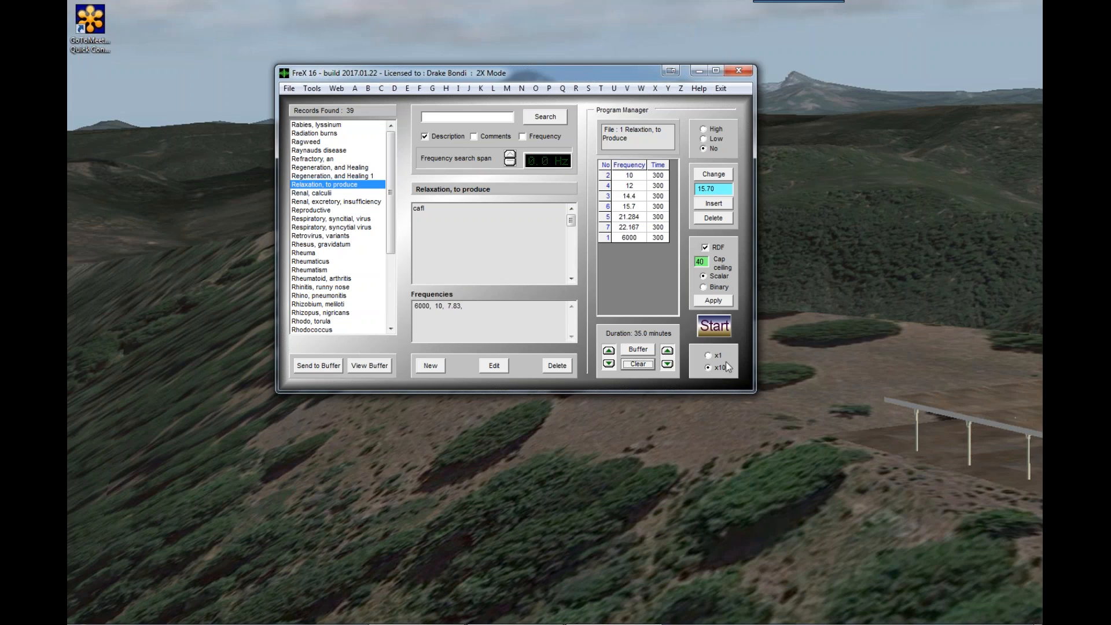
pyautogui.click(716, 328)
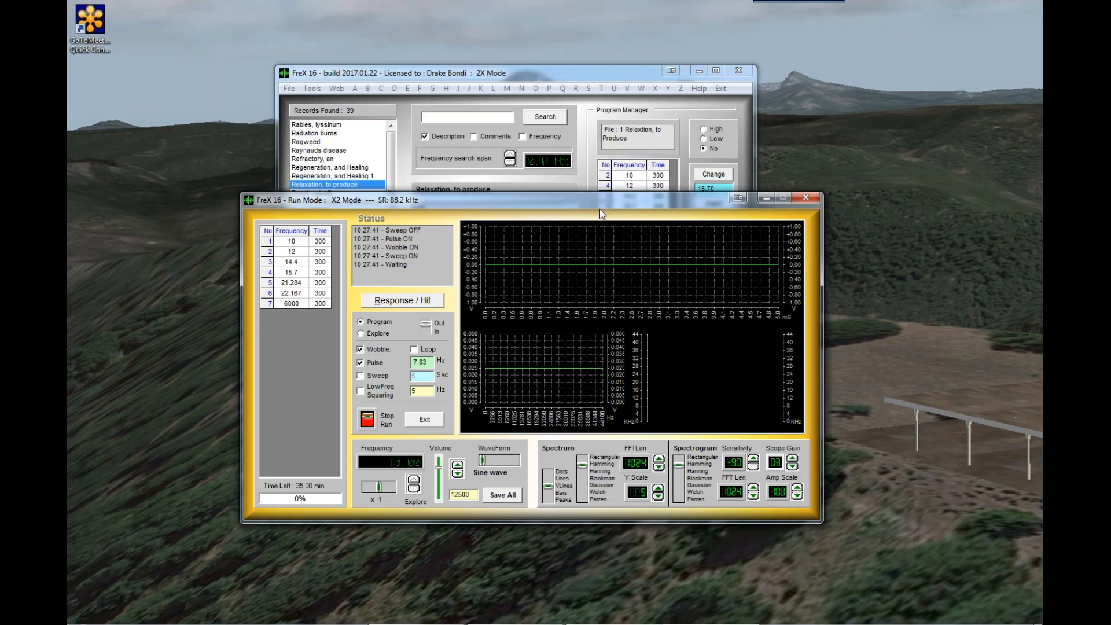
pyautogui.moveTo(600, 206); pyautogui.dragTo(608, 293)
pyautogui.moveTo(540, 67); pyautogui.dragTo(538, 3)
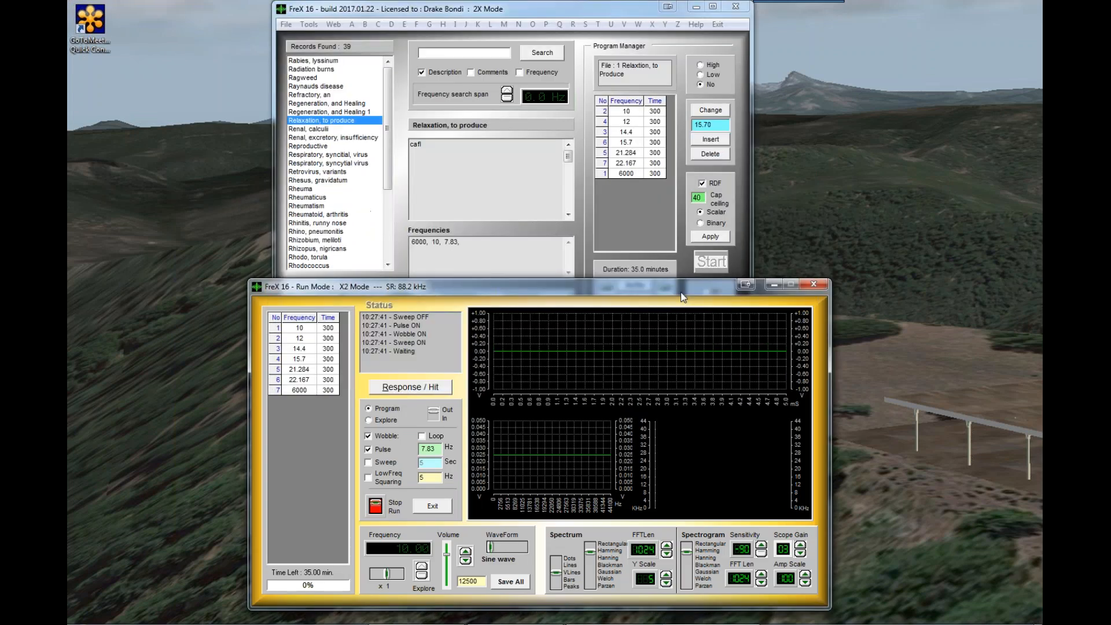
pyautogui.moveTo(681, 293); pyautogui.dragTo(689, 163)
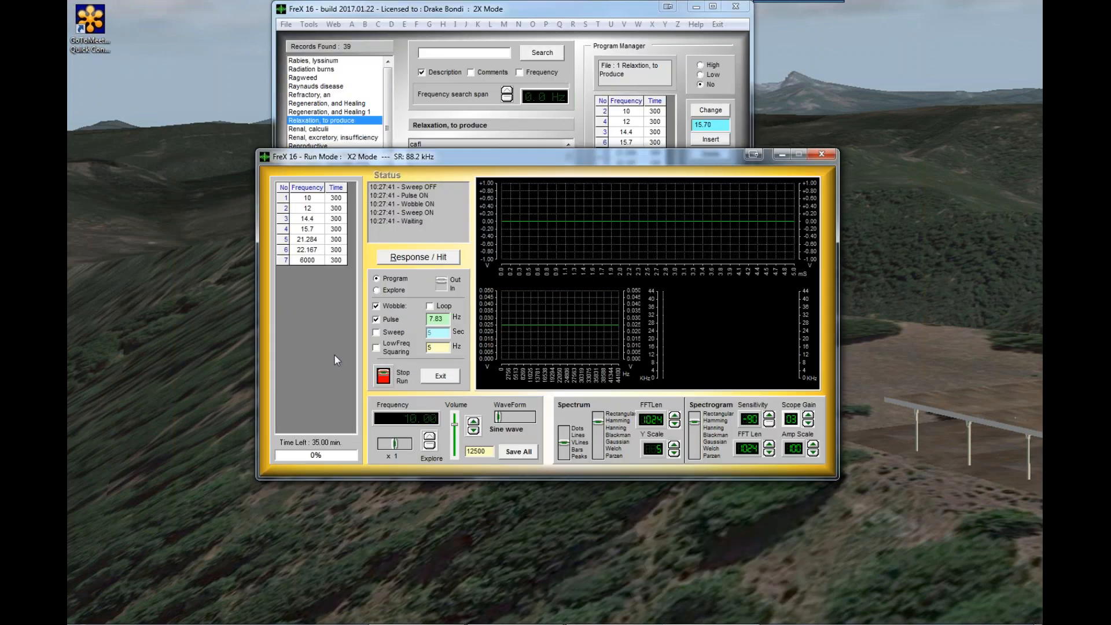
# Disable Pulse for the program in Run Mode, and toggle Wobble off and back on
pyautogui.click(376, 320)
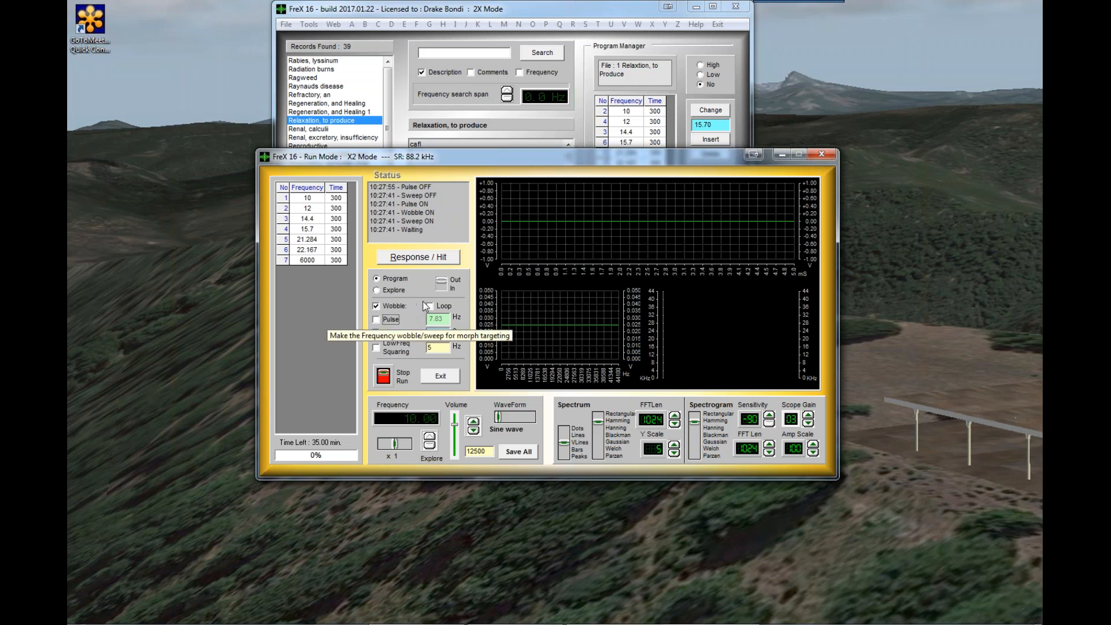
pyautogui.click(377, 307)
pyautogui.click(378, 310)
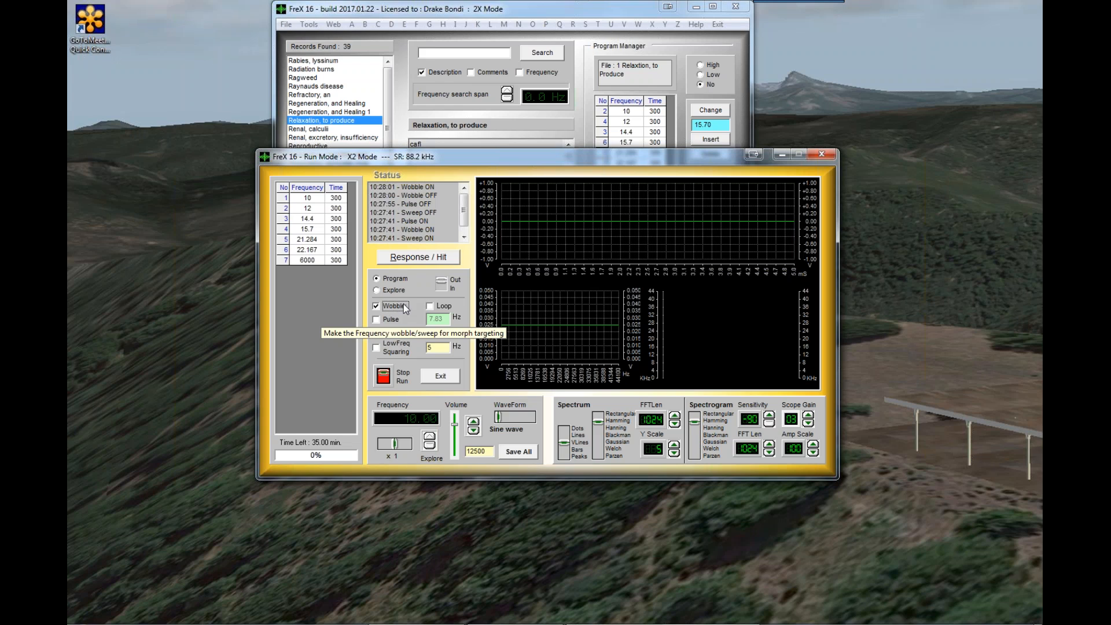
# Read the FreX help page on the Wobble function, covering its options and the explanation below them, and close it
pyautogui.click(578, 12)
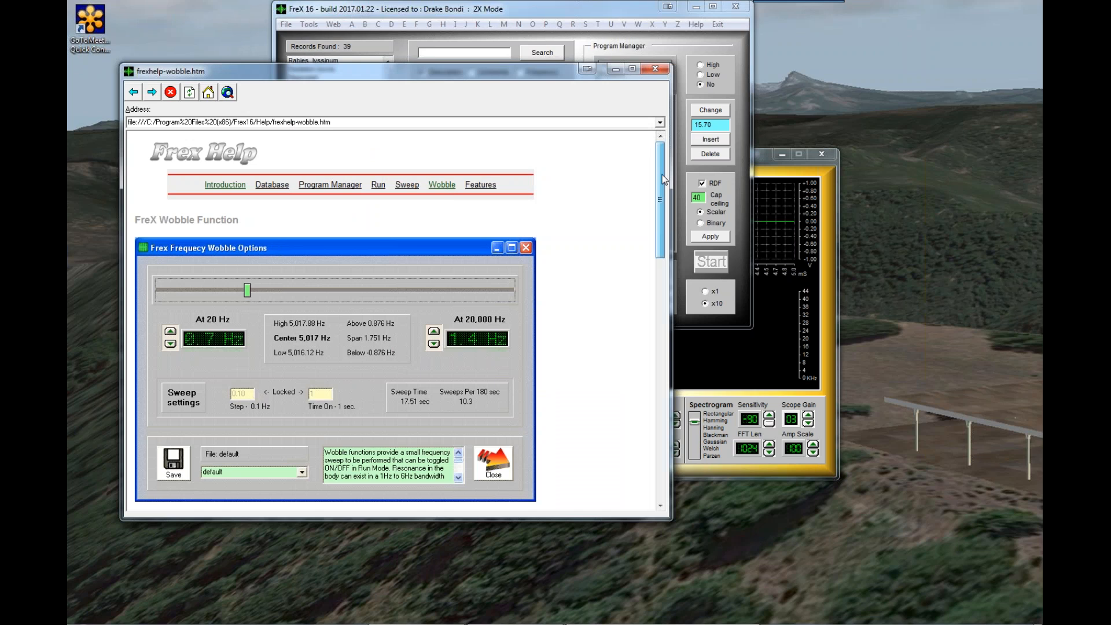
pyautogui.moveTo(664, 179); pyautogui.dragTo(665, 181)
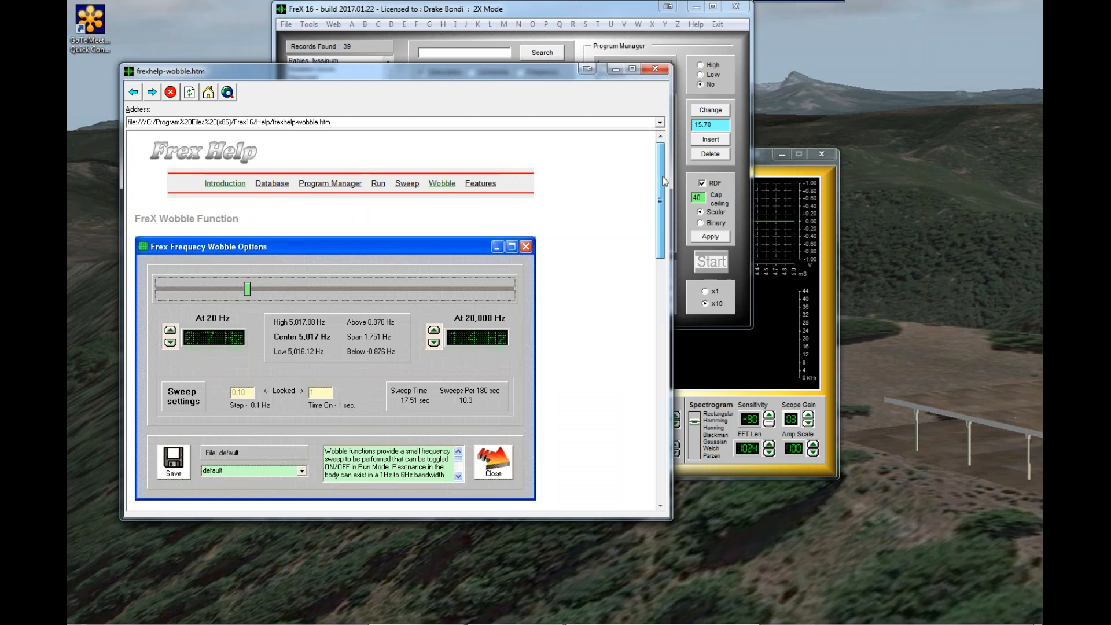
pyautogui.moveTo(664, 181); pyautogui.dragTo(664, 201)
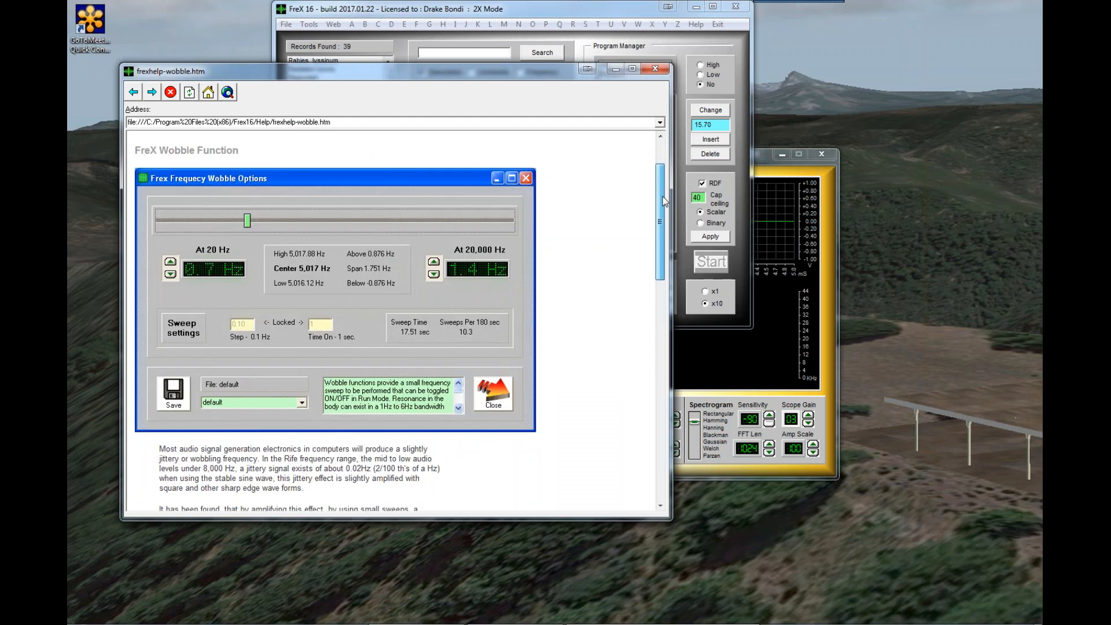
pyautogui.moveTo(664, 201); pyautogui.dragTo(666, 221)
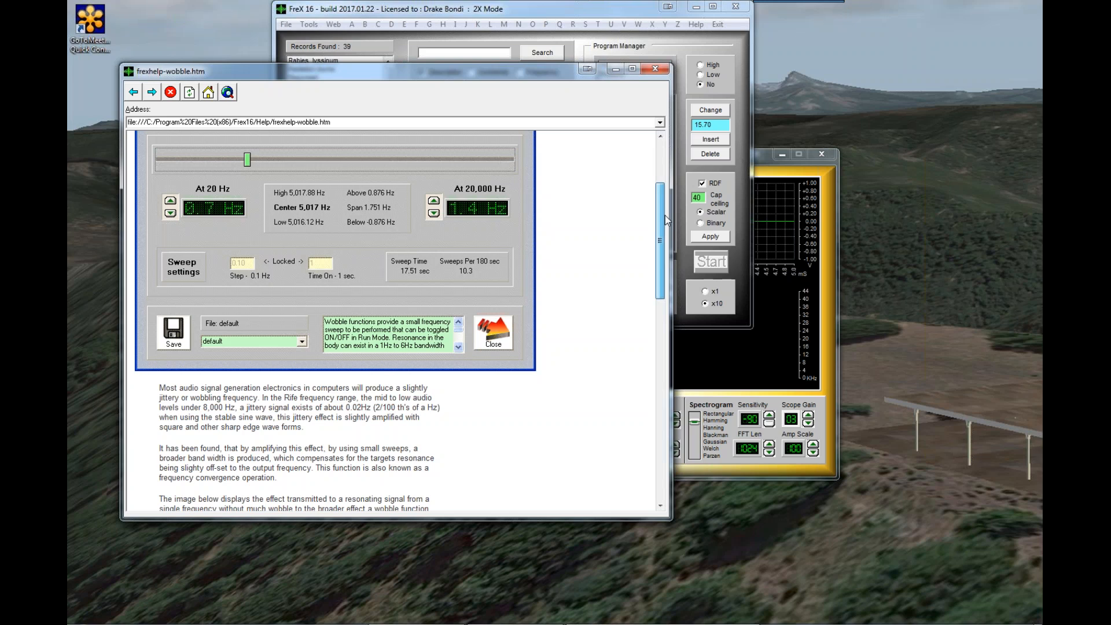
pyautogui.click(655, 69)
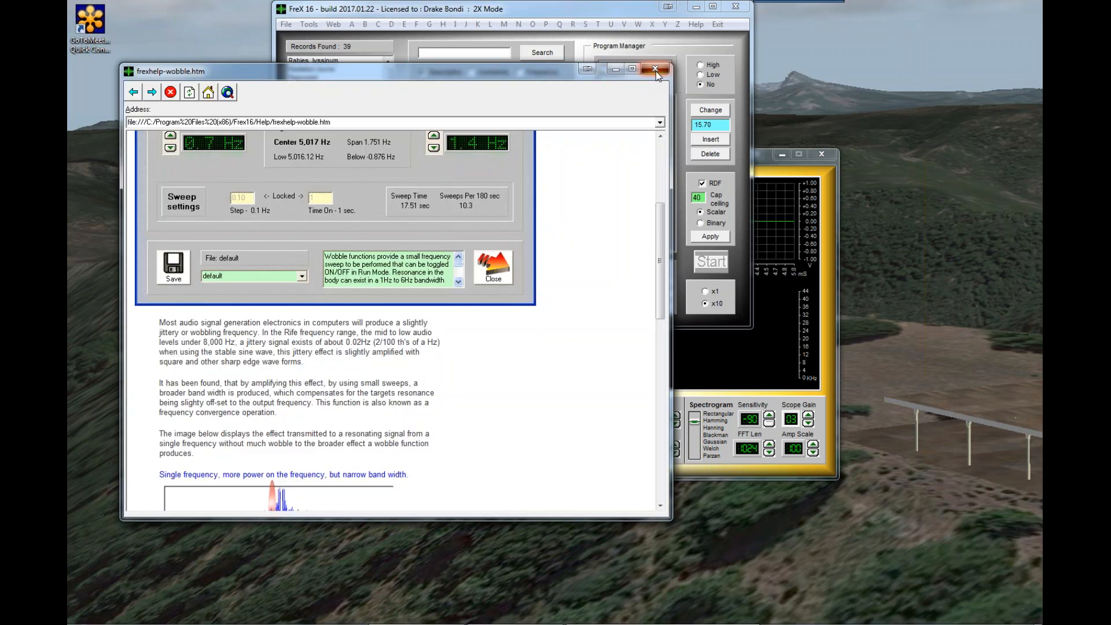
pyautogui.click(656, 70)
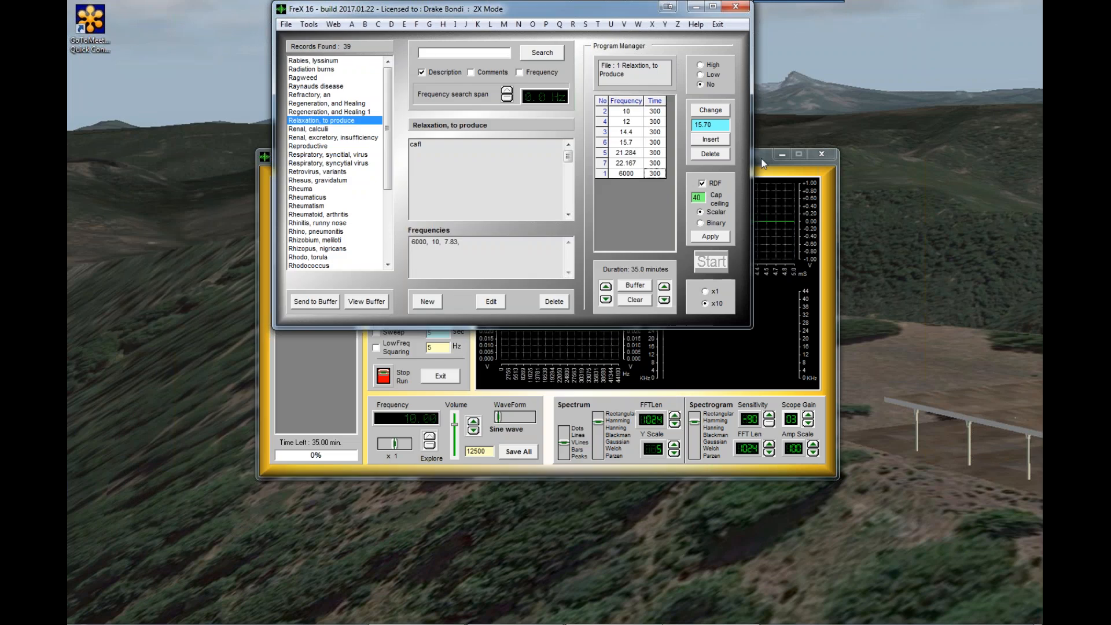
# Return to Run Mode, disable Pulse, enable Sweep, and open its seconds value for editing
pyautogui.click(762, 158)
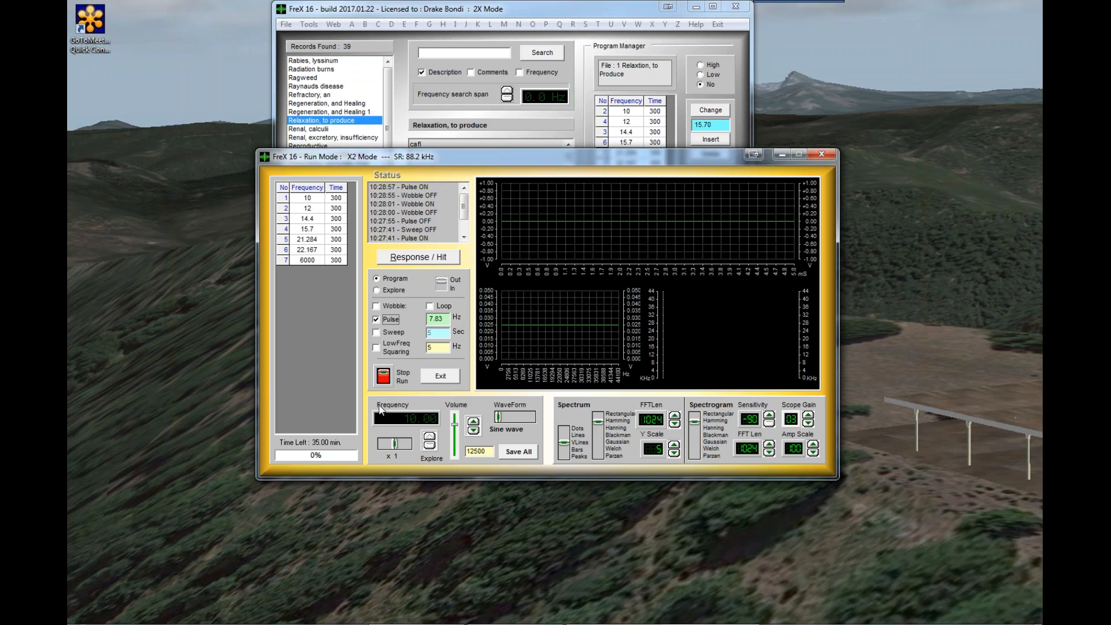
pyautogui.click(376, 319)
pyautogui.click(376, 333)
pyautogui.click(429, 333)
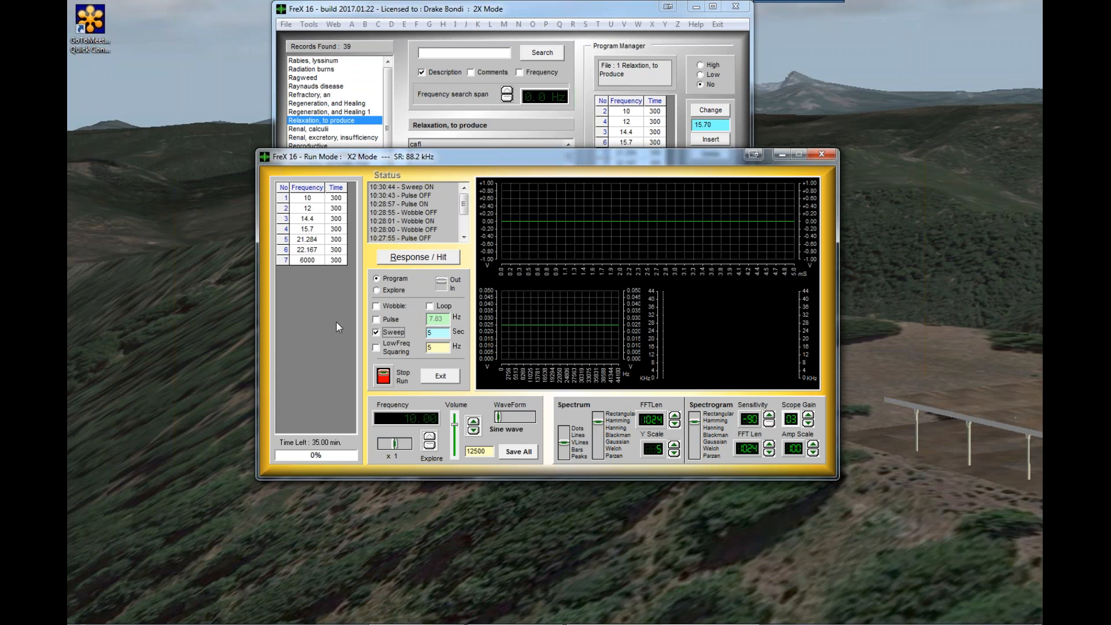
# Disable Sweep with LowFreq Squaring left unchecked, and close both the Run Mode window and the main FreX window
pyautogui.click(376, 333)
pyautogui.click(378, 348)
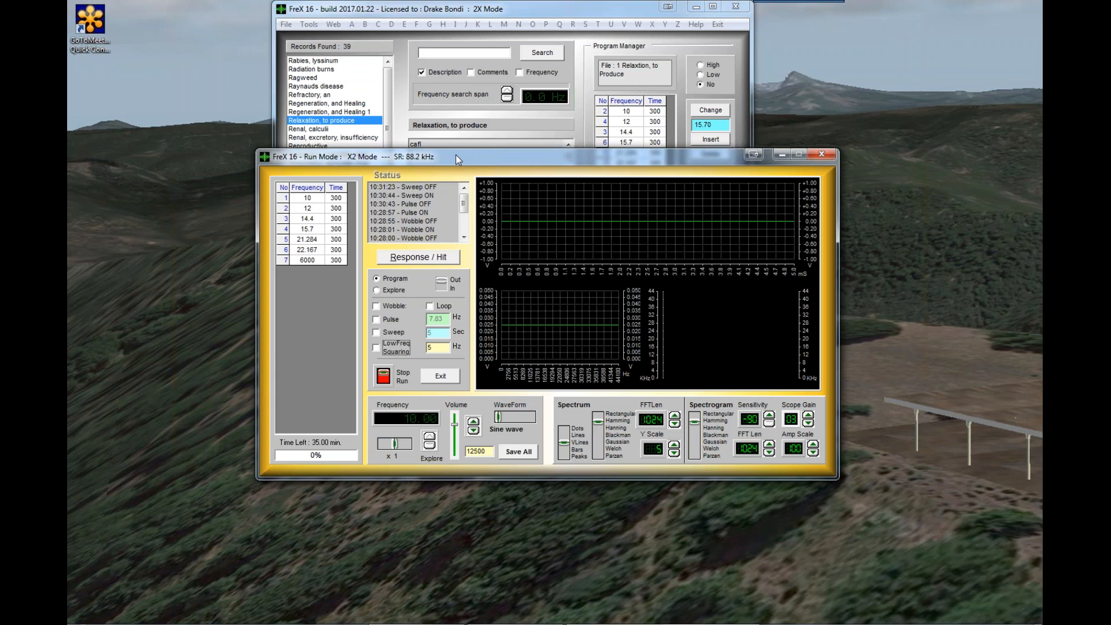
pyautogui.moveTo(458, 160); pyautogui.dragTo(459, 156)
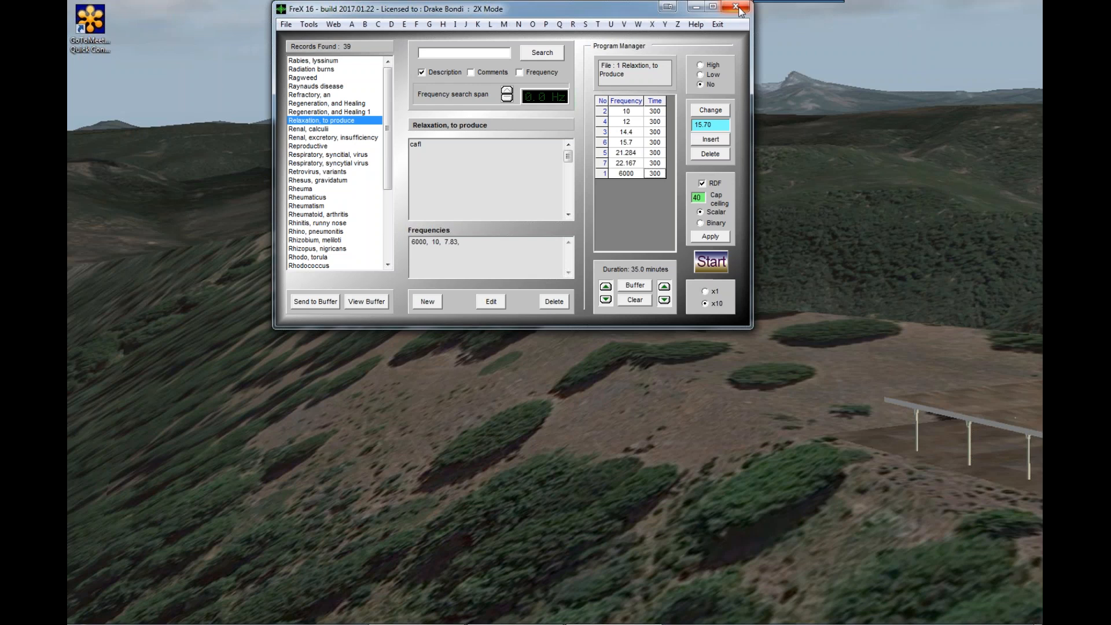
pyautogui.click(740, 8)
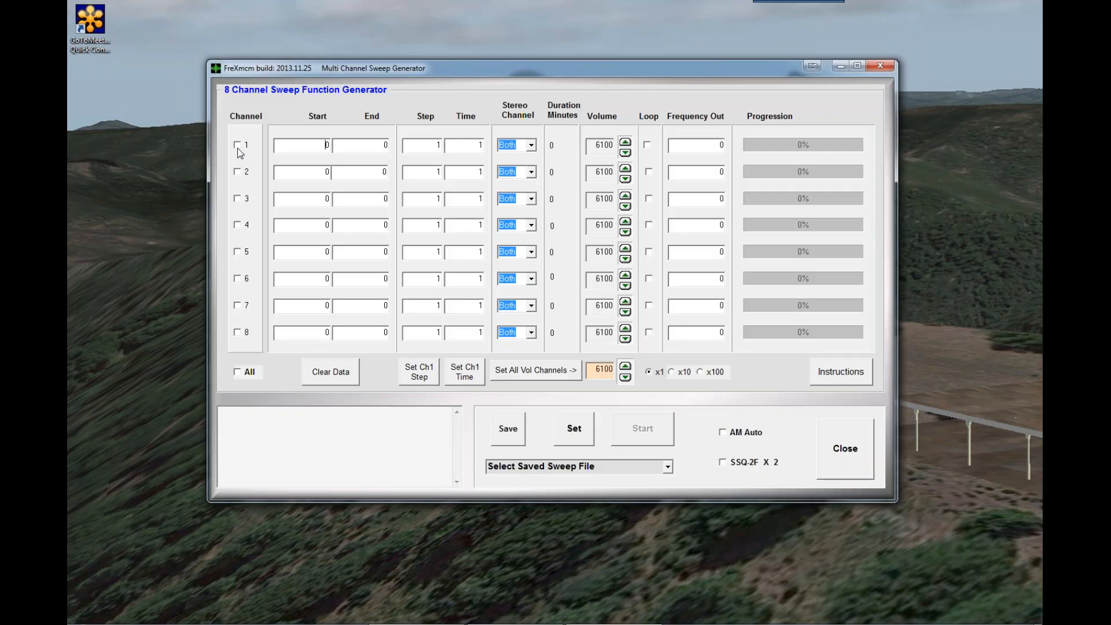
# Enable channels 1 and 3 in the multi-channel sweep generator, and close it after browsing the saved sweep files
pyautogui.click(238, 147)
pyautogui.click(238, 174)
pyautogui.click(237, 200)
pyautogui.click(238, 173)
pyautogui.click(667, 466)
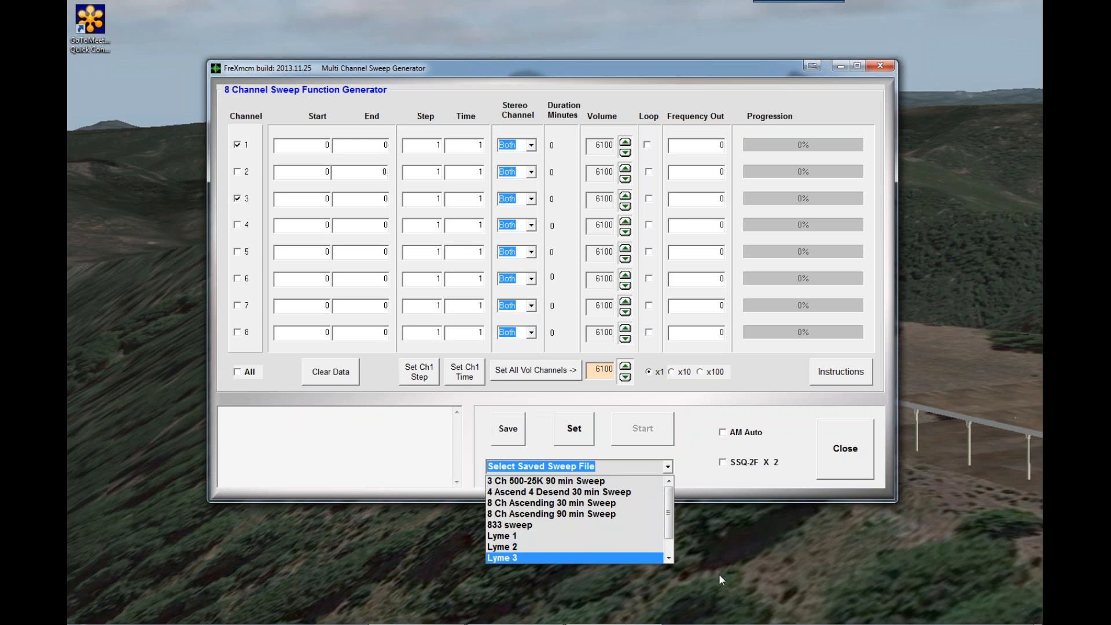
pyautogui.click(853, 455)
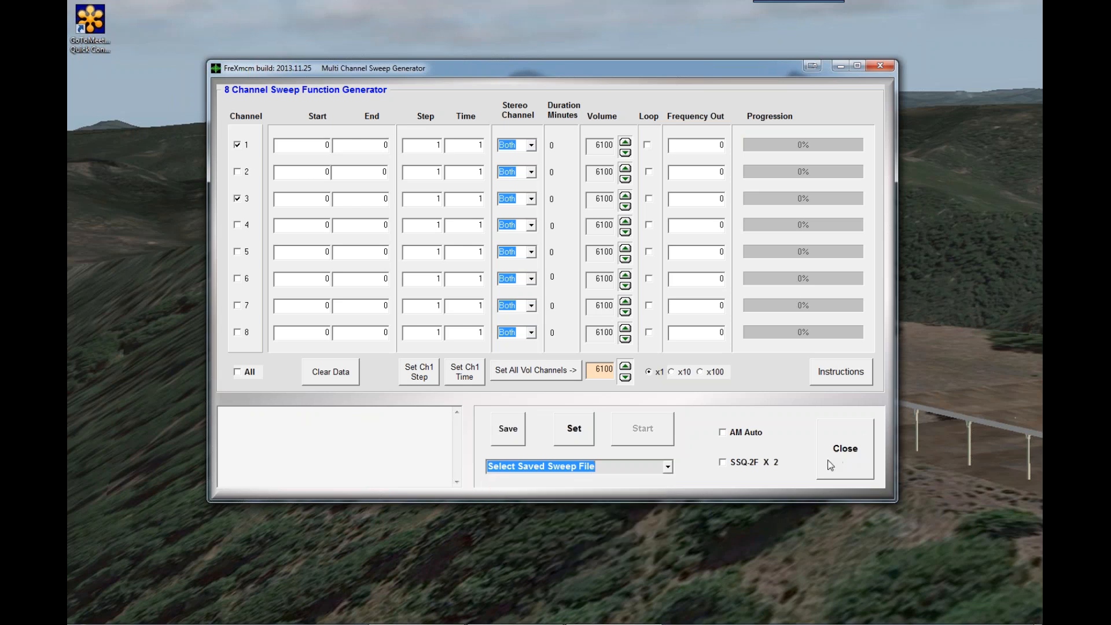
pyautogui.click(841, 453)
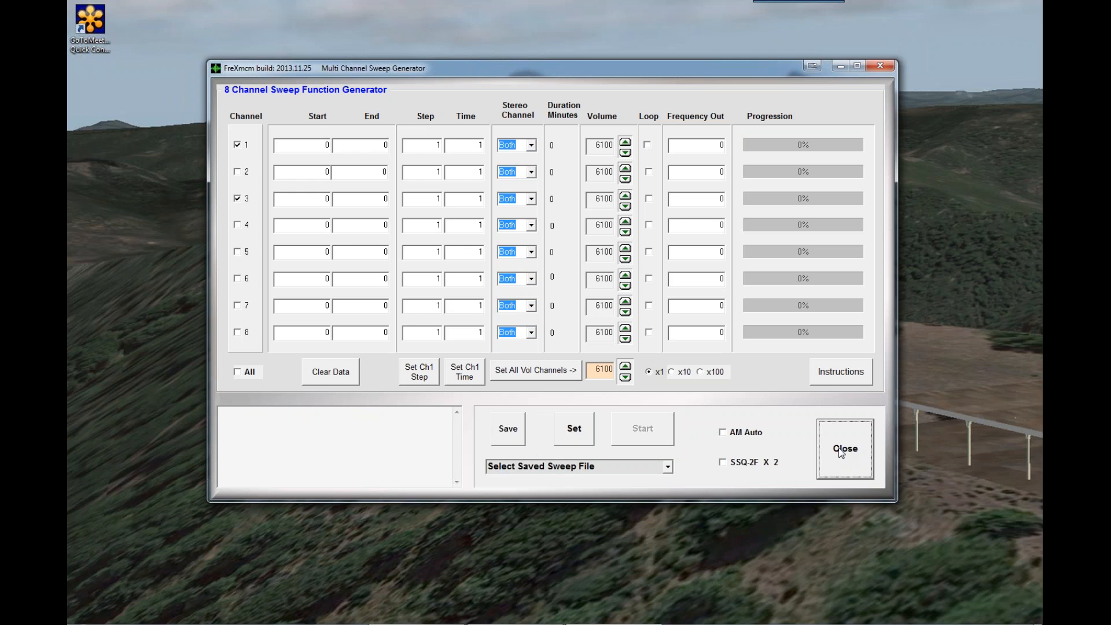
pyautogui.click(841, 453)
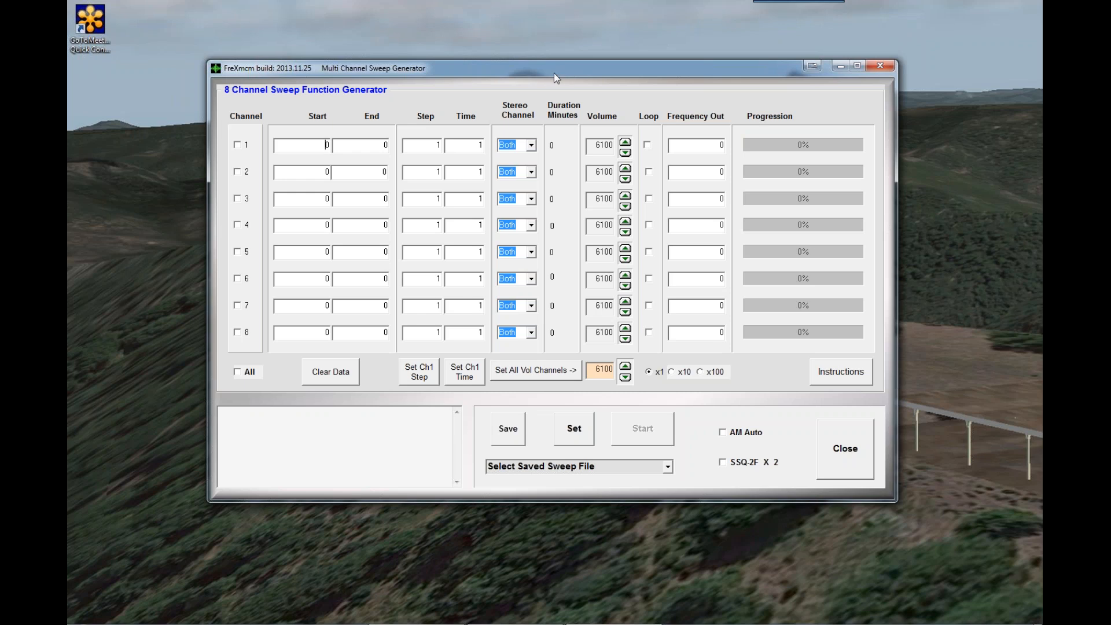
# Load the saved sweep file "Lyme 1" into the multi-channel sweep generator and set its eight channels for running
pyautogui.moveTo(550, 66); pyautogui.dragTo(557, 54)
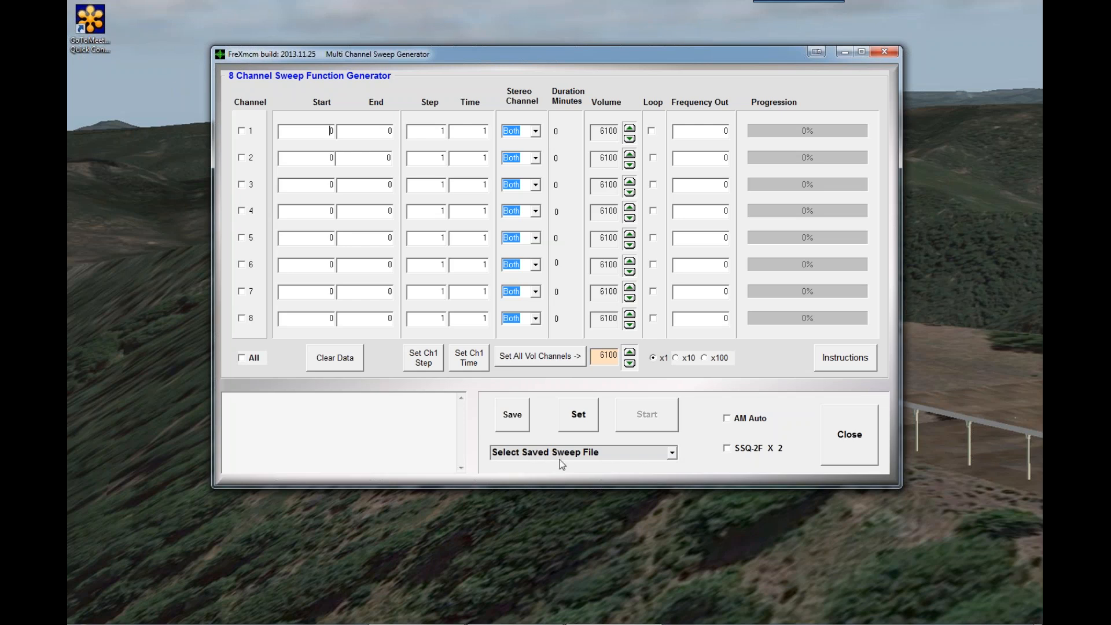
pyautogui.click(673, 455)
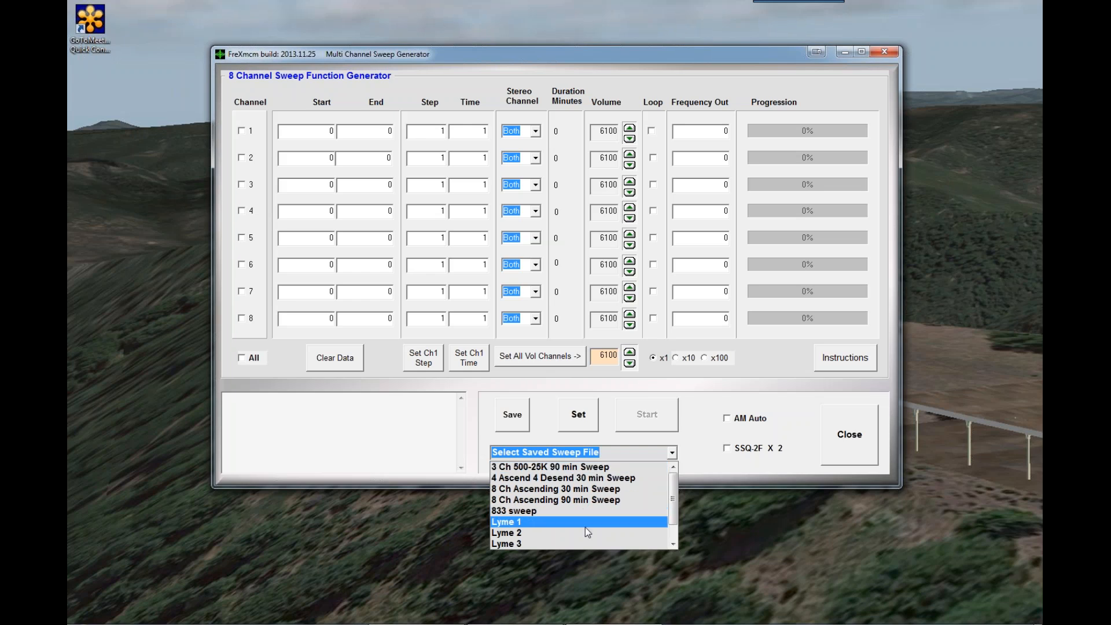
pyautogui.click(524, 523)
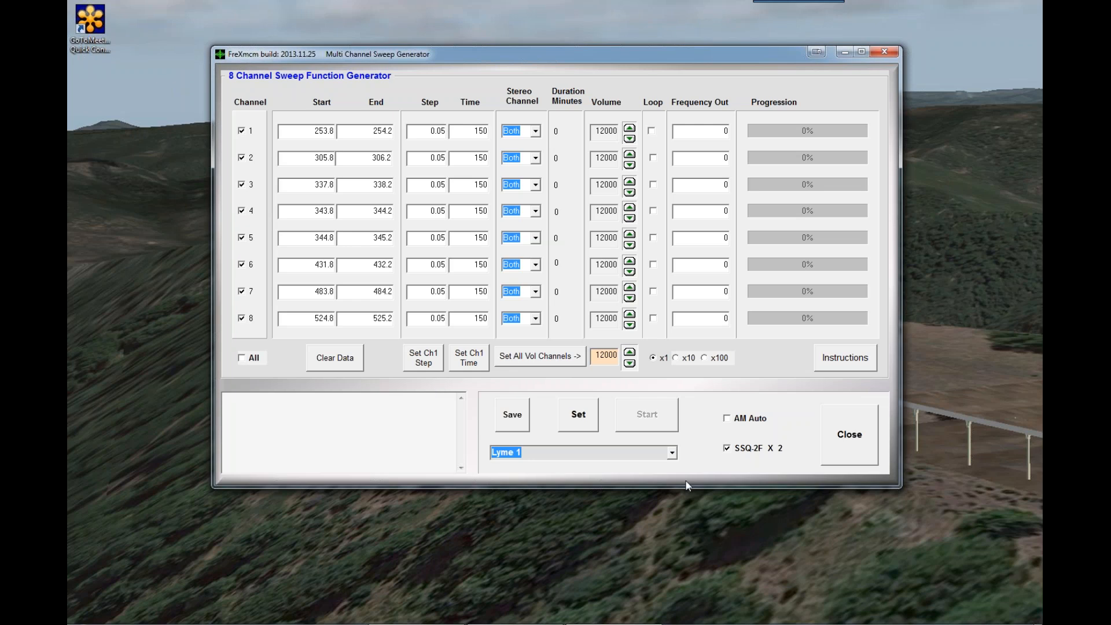
pyautogui.click(672, 454)
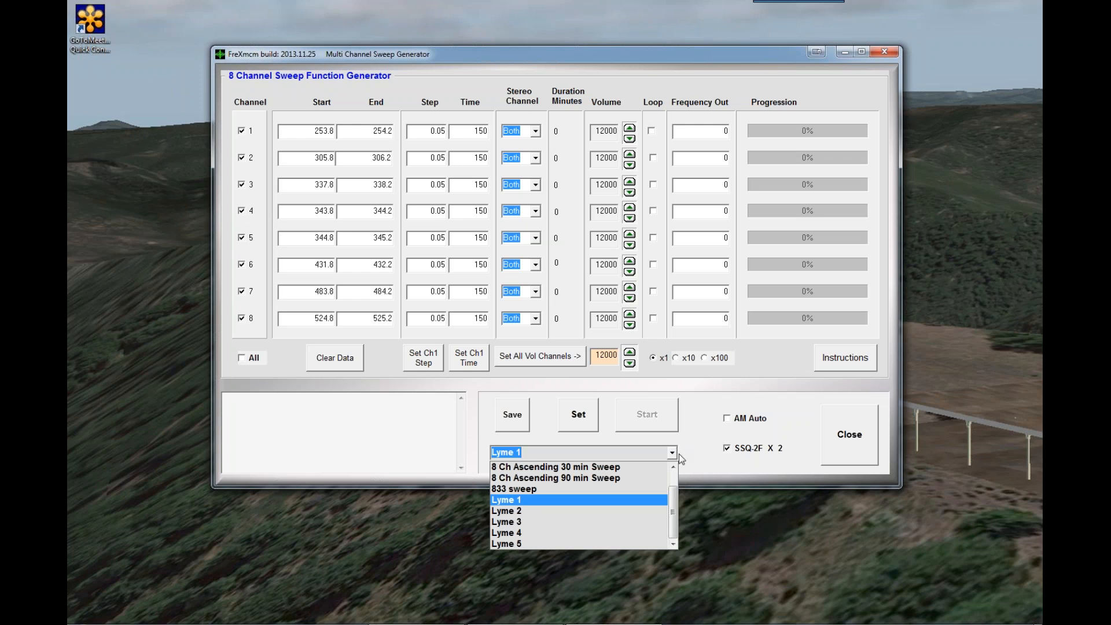
pyautogui.click(515, 496)
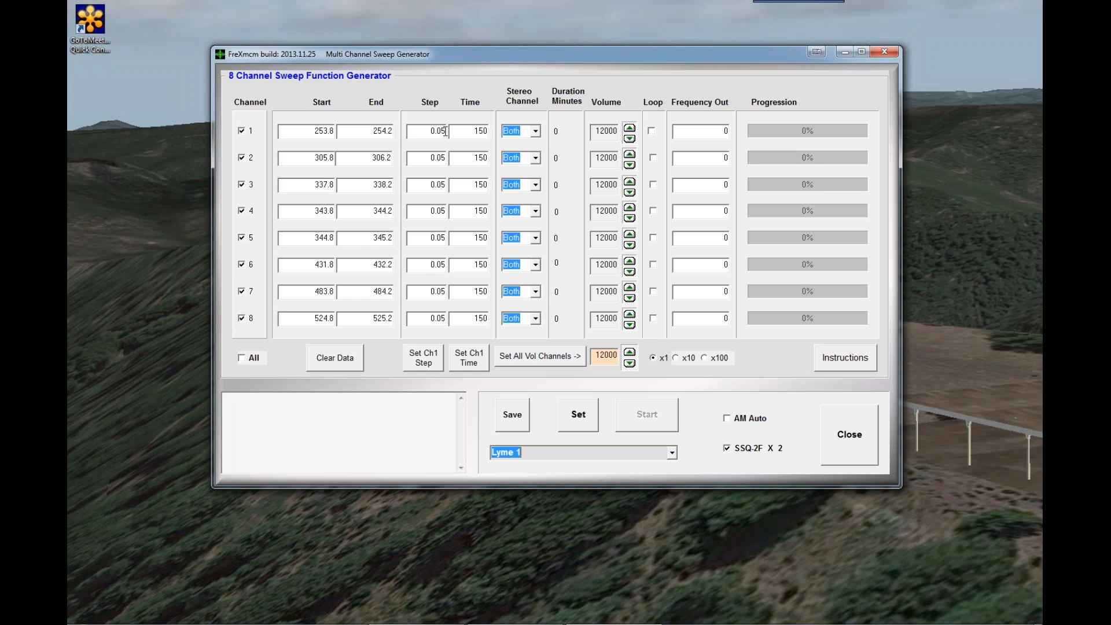
pyautogui.click(574, 418)
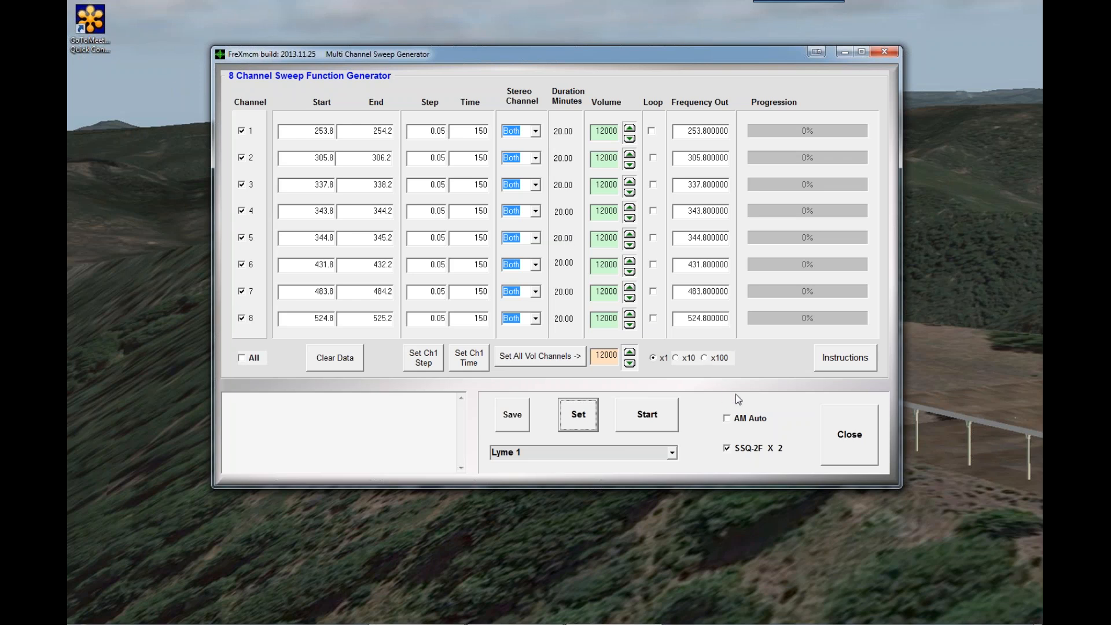
# Start, pause, continue and again pause the "Lyme 1" sweep, and toggle SSQ-2F X 2 off and back on
pyautogui.click(657, 421)
pyautogui.click(660, 422)
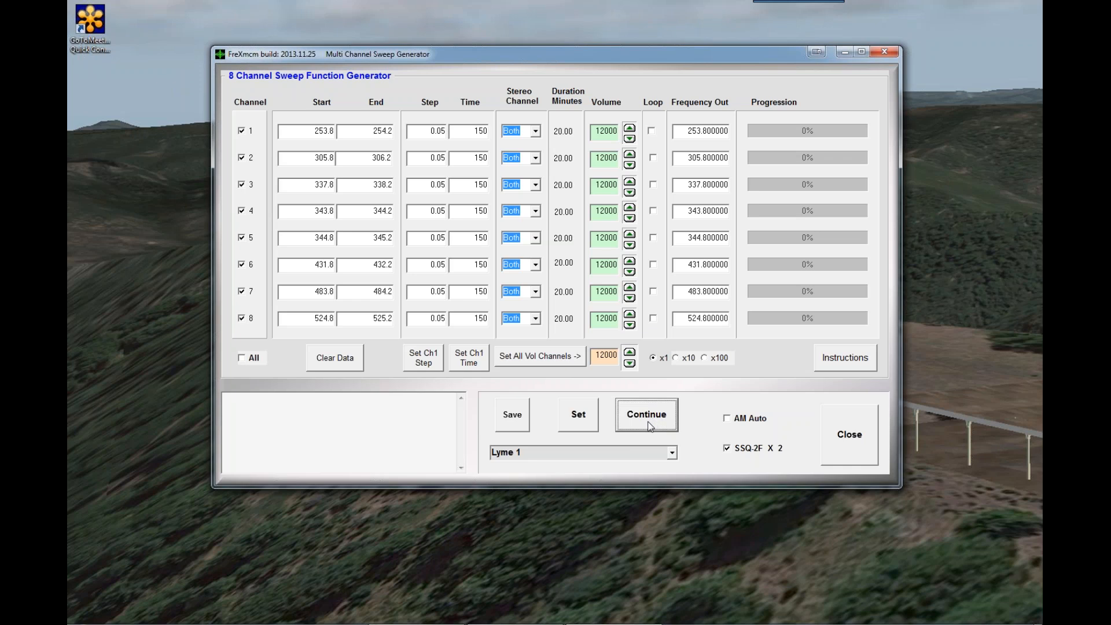
pyautogui.click(650, 426)
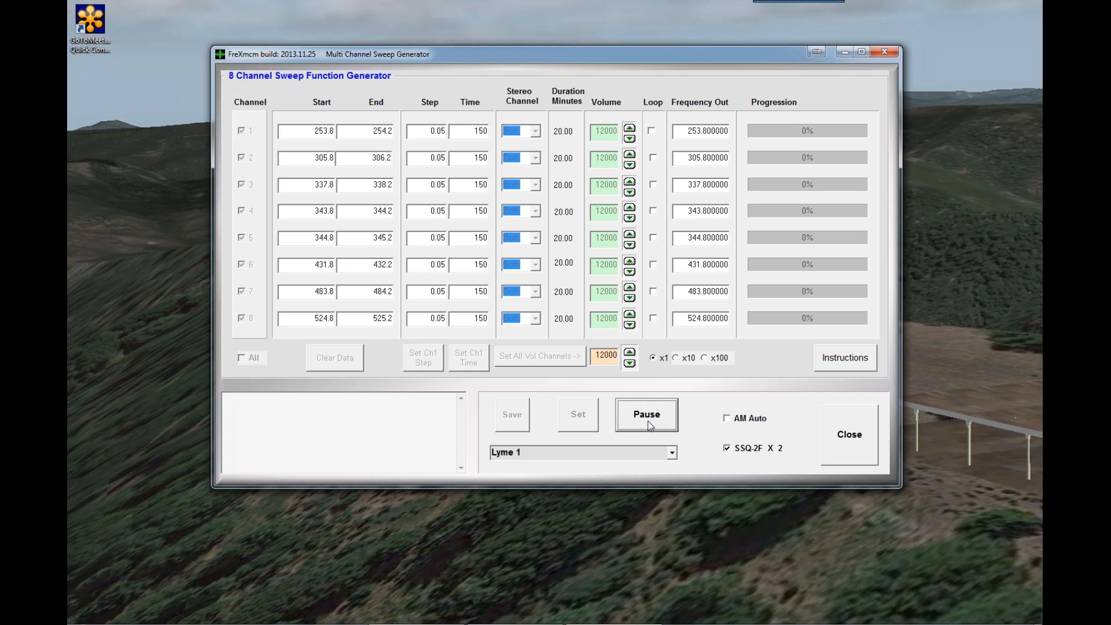
pyautogui.click(650, 425)
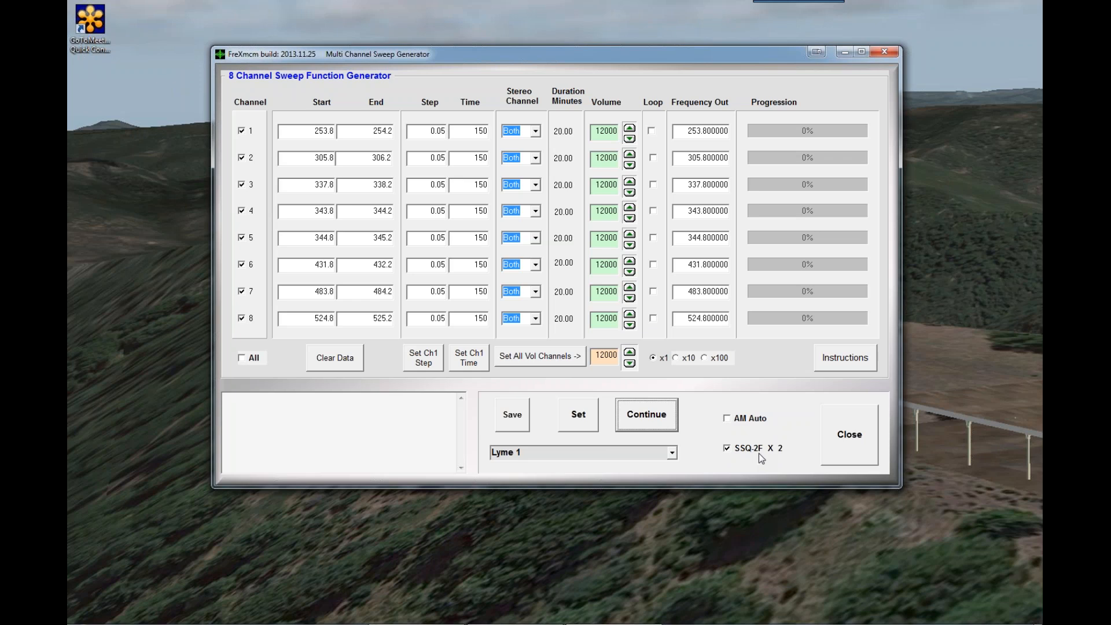
pyautogui.click(728, 450)
pyautogui.click(728, 449)
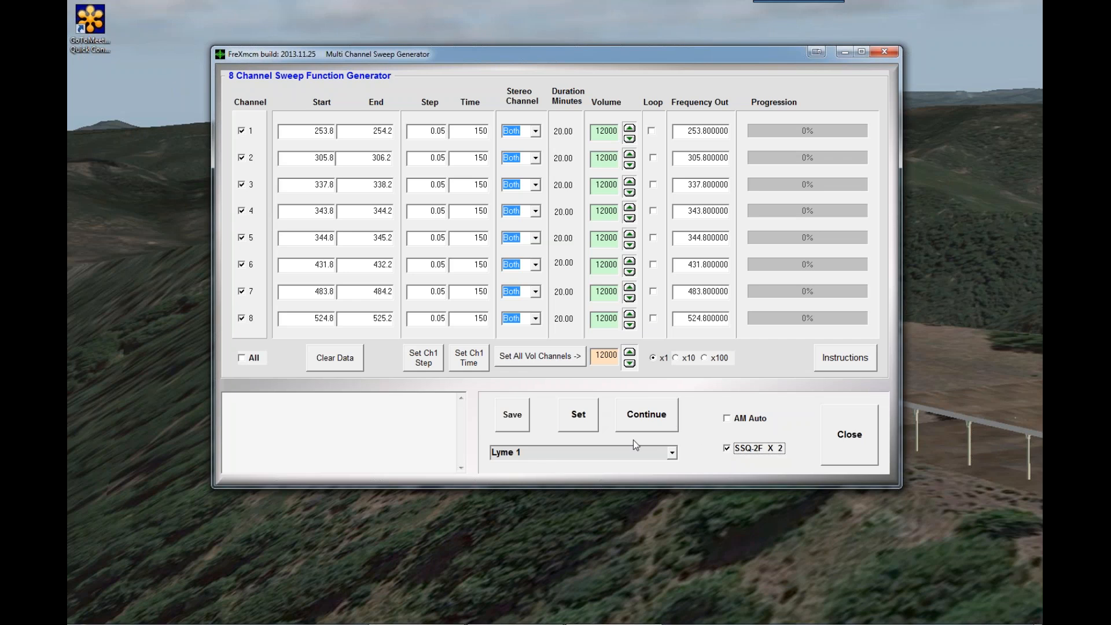
# Load the saved sweep file "Lyme 2", set its eight channels for running, and reposition the sweep generator window
pyautogui.click(672, 454)
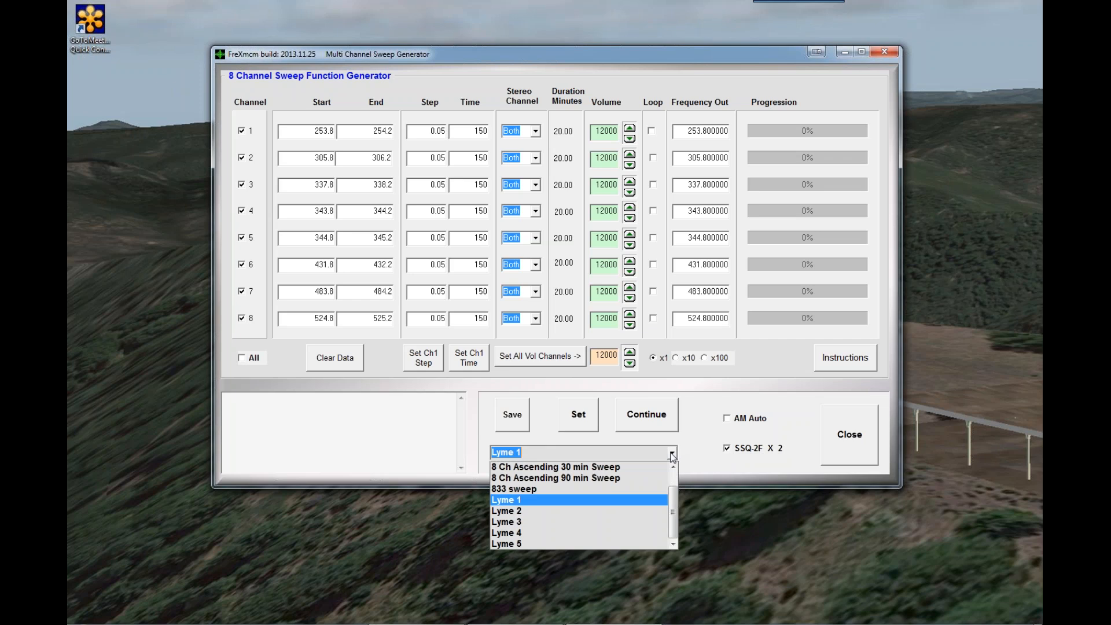
pyautogui.click(596, 513)
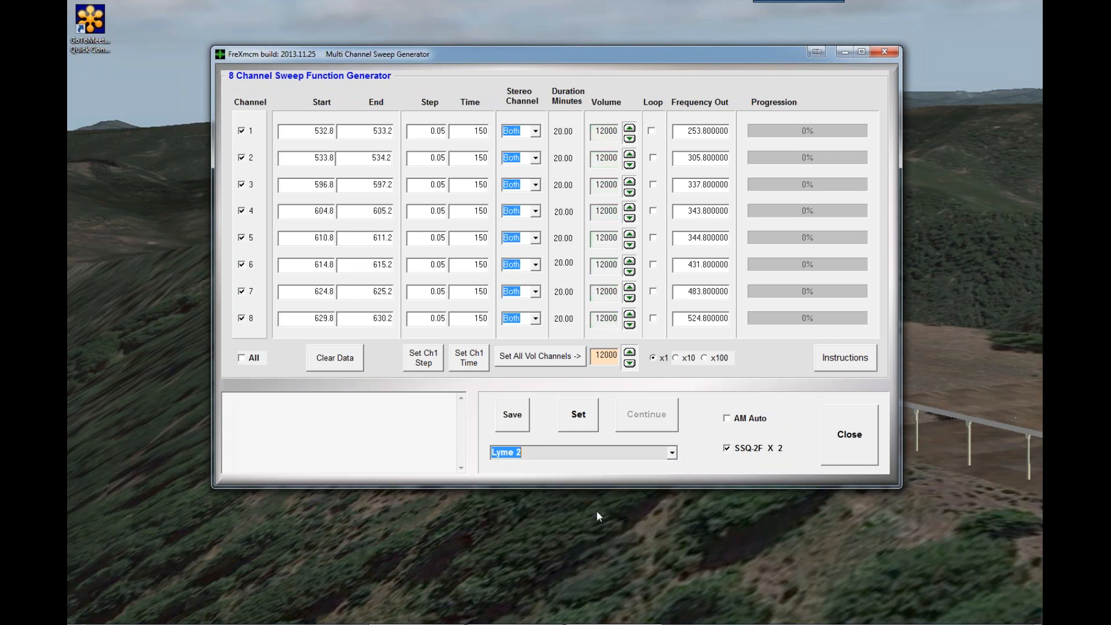
pyautogui.click(588, 419)
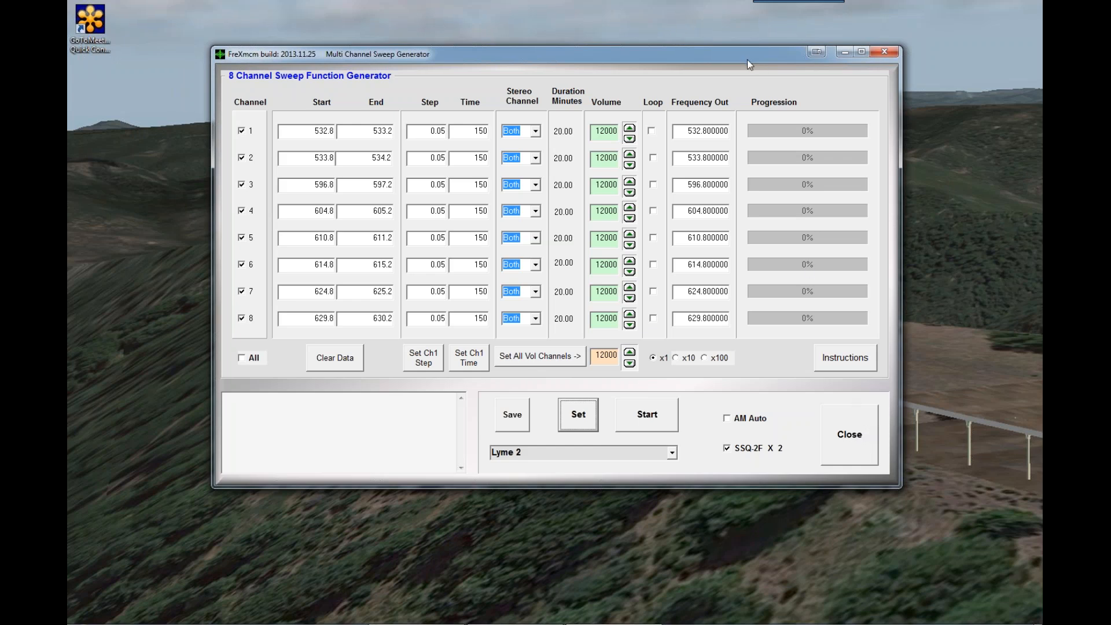
pyautogui.moveTo(742, 54); pyautogui.dragTo(689, 33)
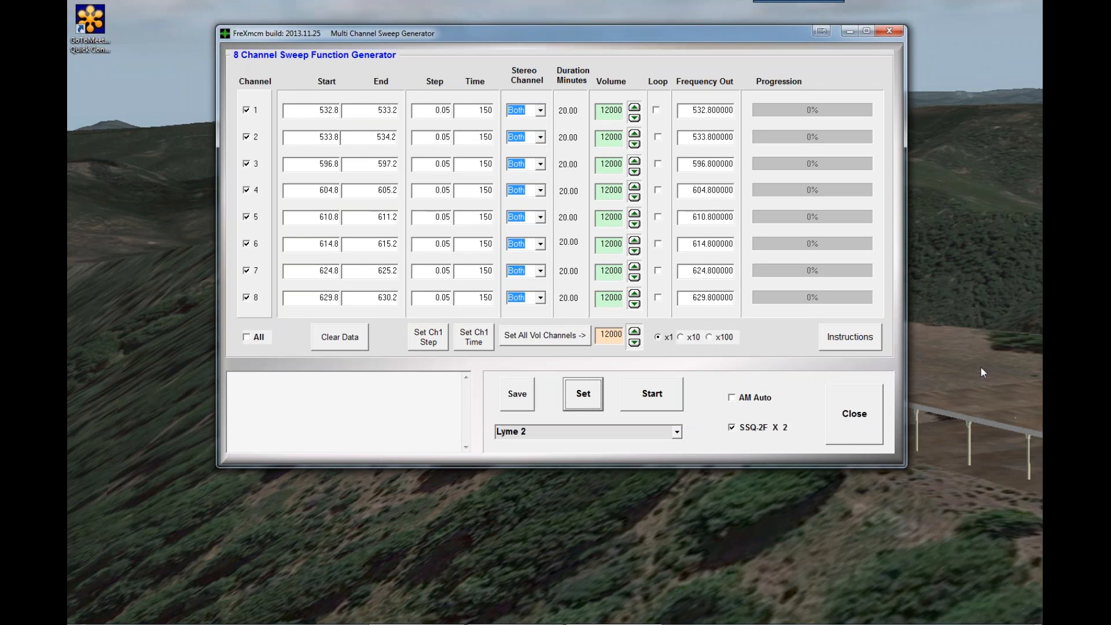
# Load the saved sweep file "Lyme 1" and reposition the sweep generator window
pyautogui.click(677, 431)
pyautogui.click(532, 479)
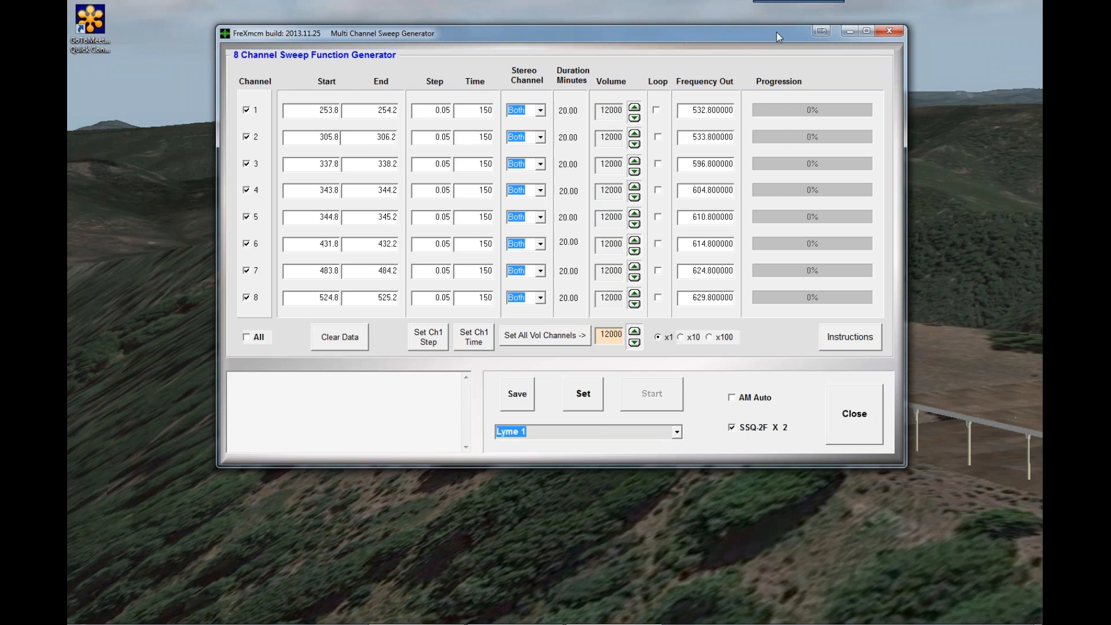
pyautogui.moveTo(730, 35); pyautogui.dragTo(728, 124)
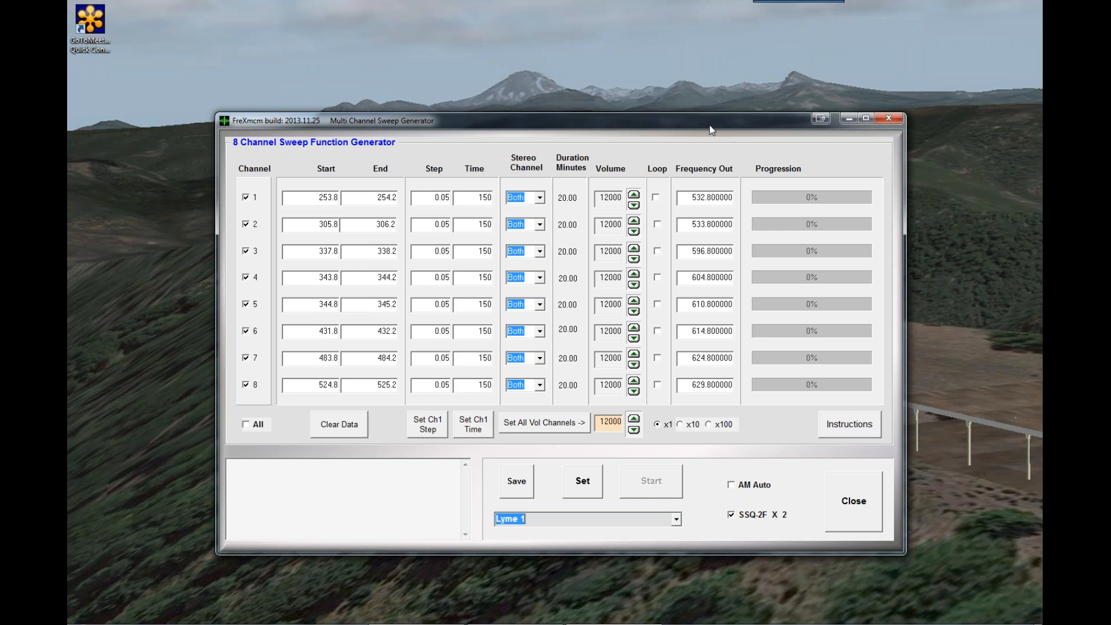
pyautogui.moveTo(710, 125); pyautogui.dragTo(718, 87)
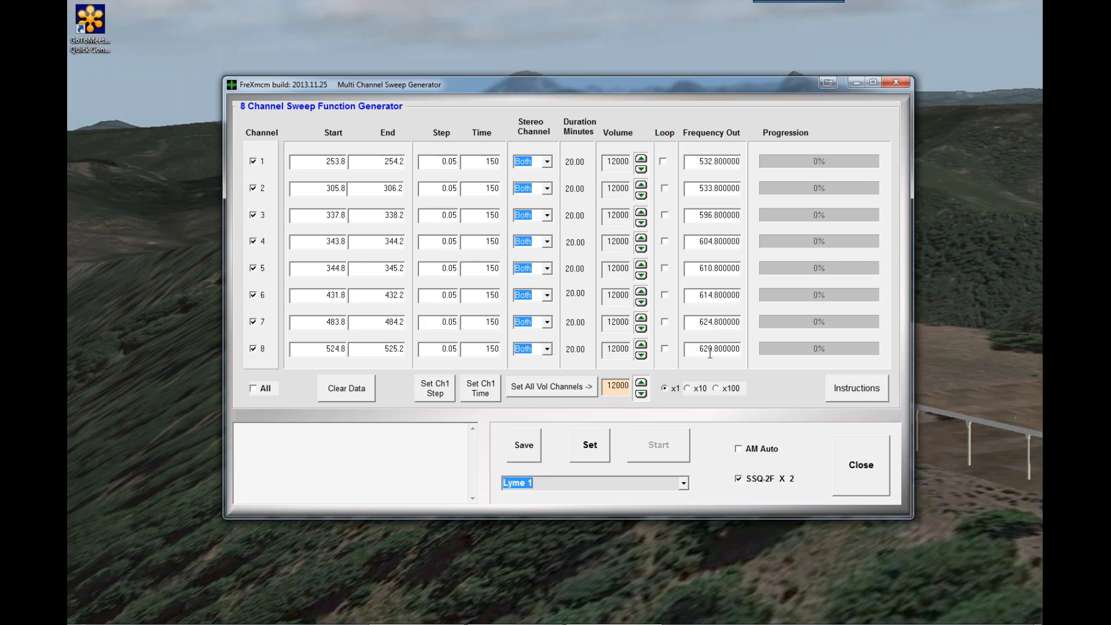
# Load the saved sweep file "8 Ch Ascending 30 min Sweep" and set its eight channels for running
pyautogui.click(684, 485)
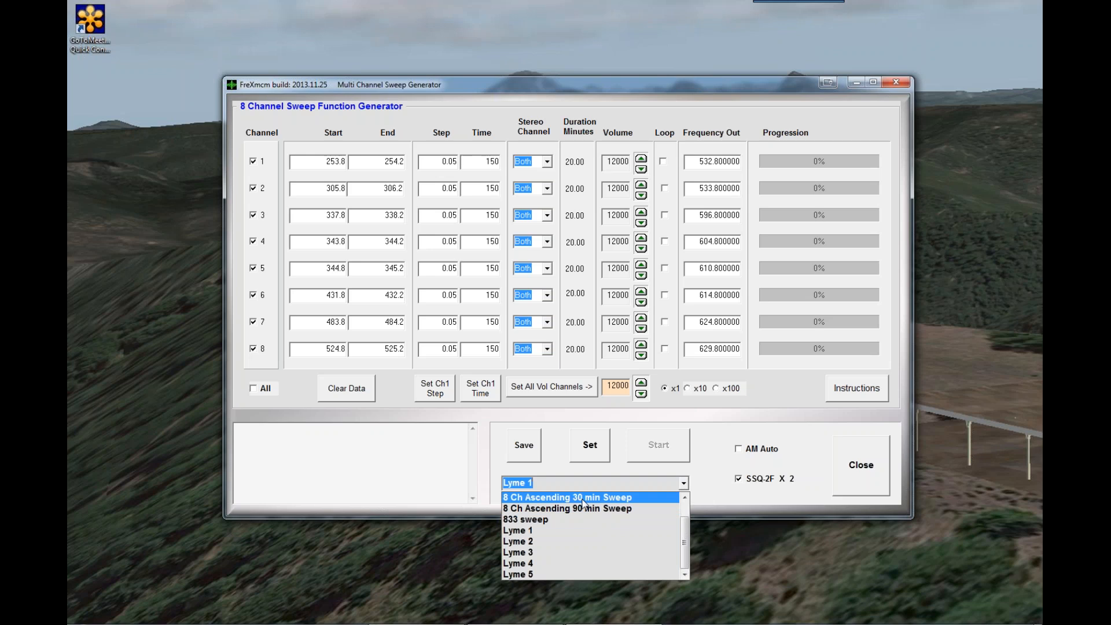
pyautogui.click(584, 499)
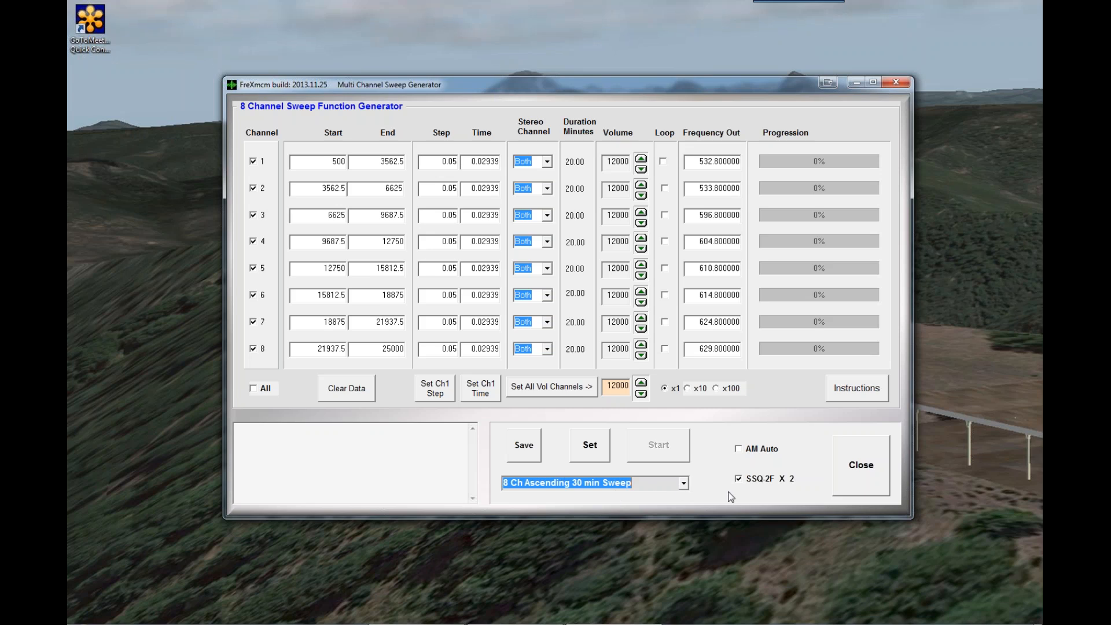
pyautogui.click(585, 450)
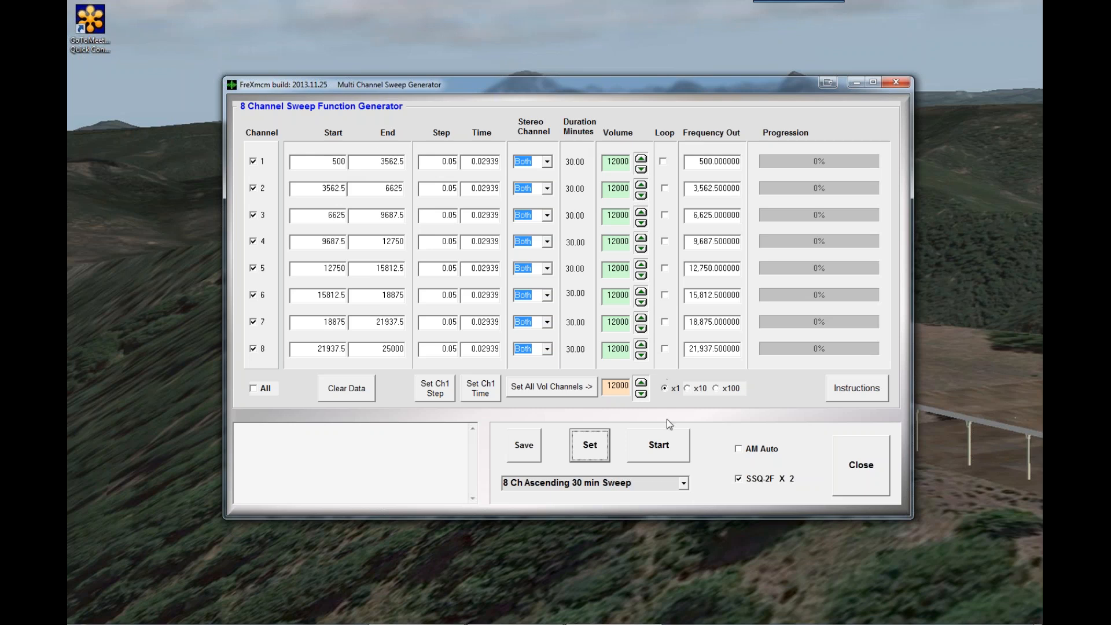
# Load the saved sweep file "4 Ascend 4 Desend 30 min Sweep" and set its eight channels for running
pyautogui.click(678, 485)
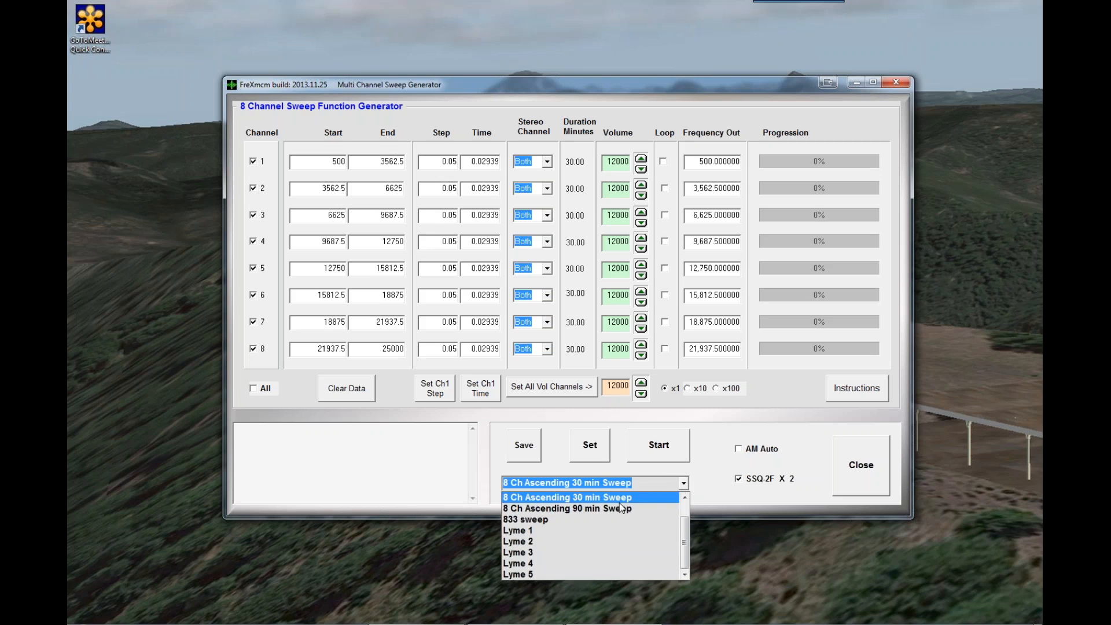
pyautogui.scroll(1, 612, 543)
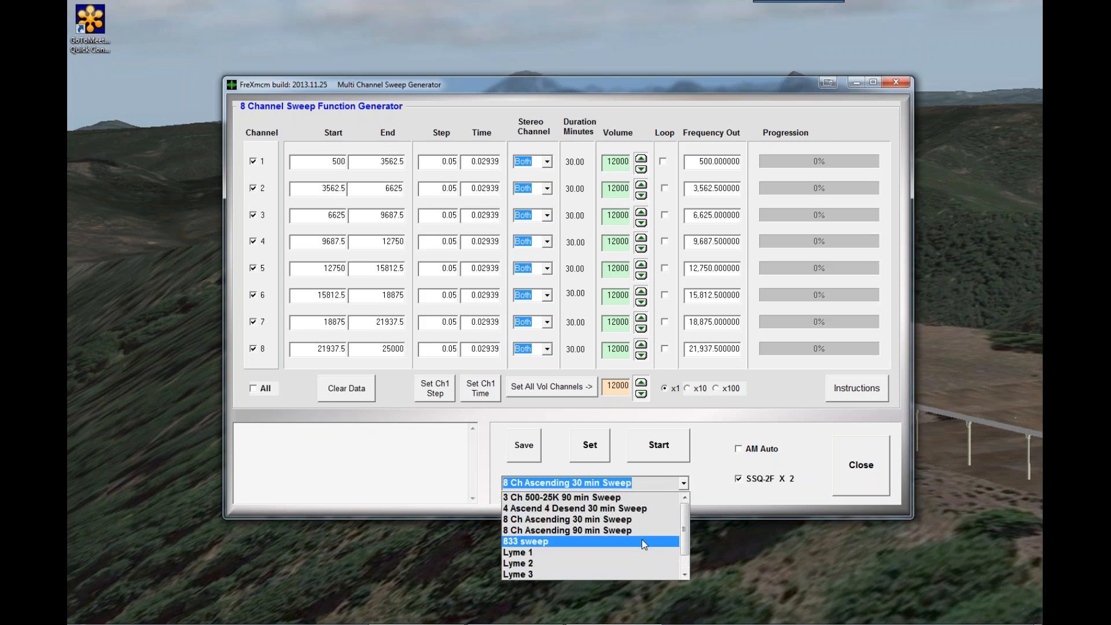
pyautogui.click(545, 512)
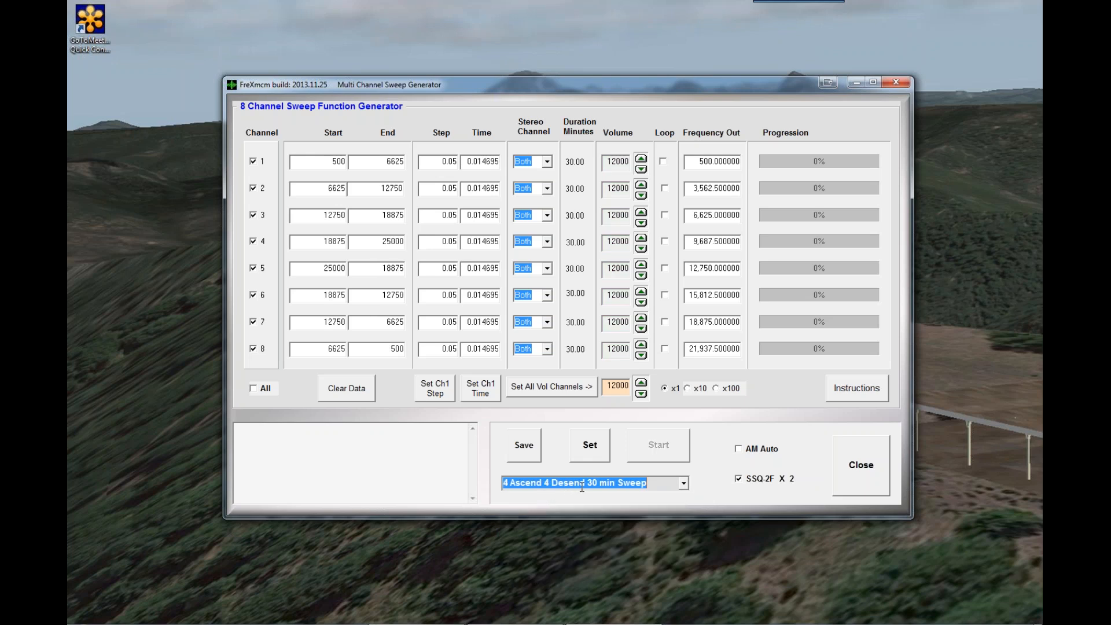
pyautogui.click(591, 447)
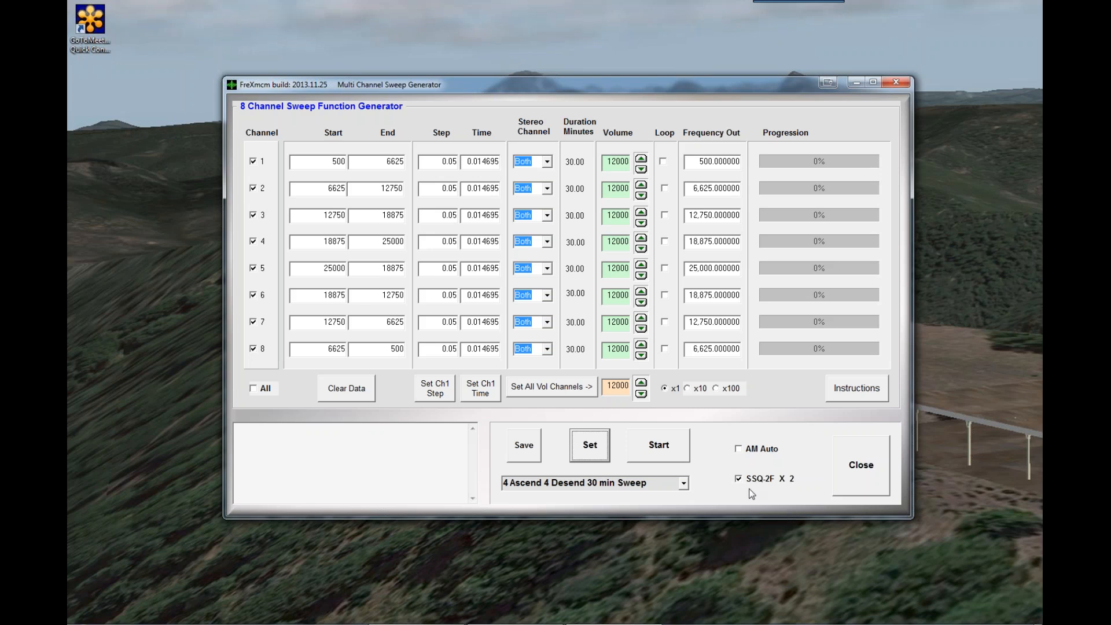
# Reload and set "4 Ascend 4 Desend 30 min Sweep", and run the sweep briefly before pausing it
pyautogui.click(684, 484)
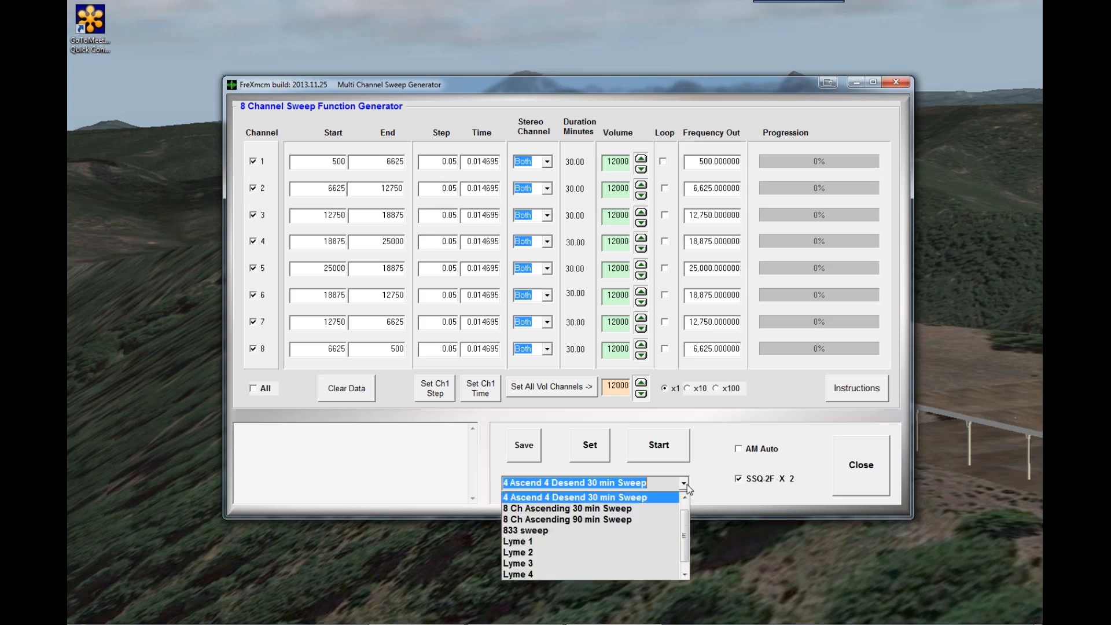
pyautogui.click(586, 499)
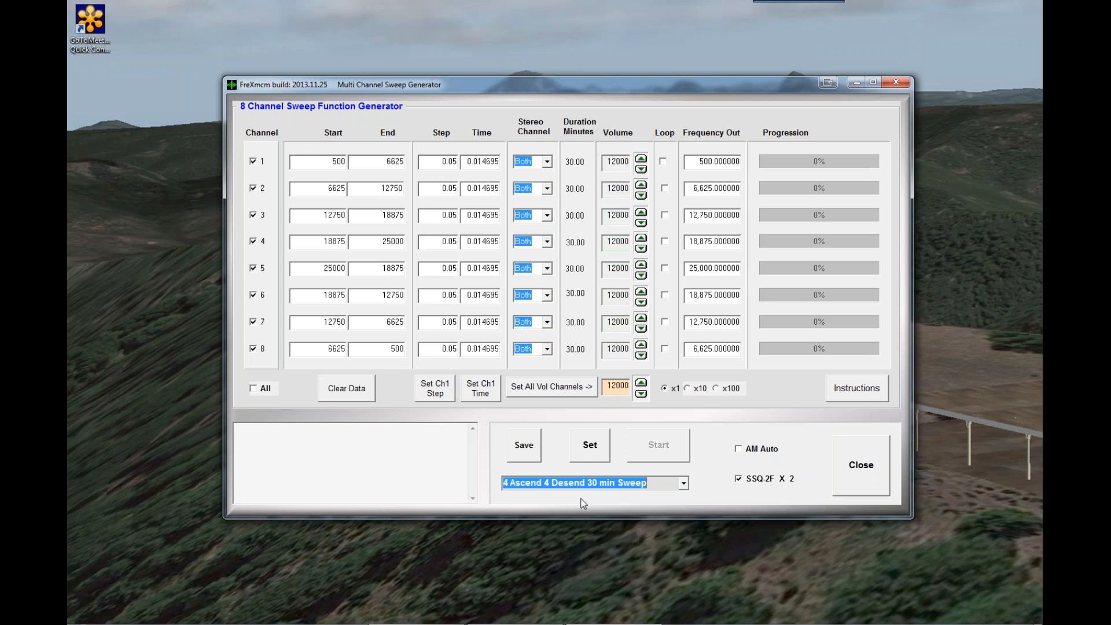
pyautogui.click(591, 453)
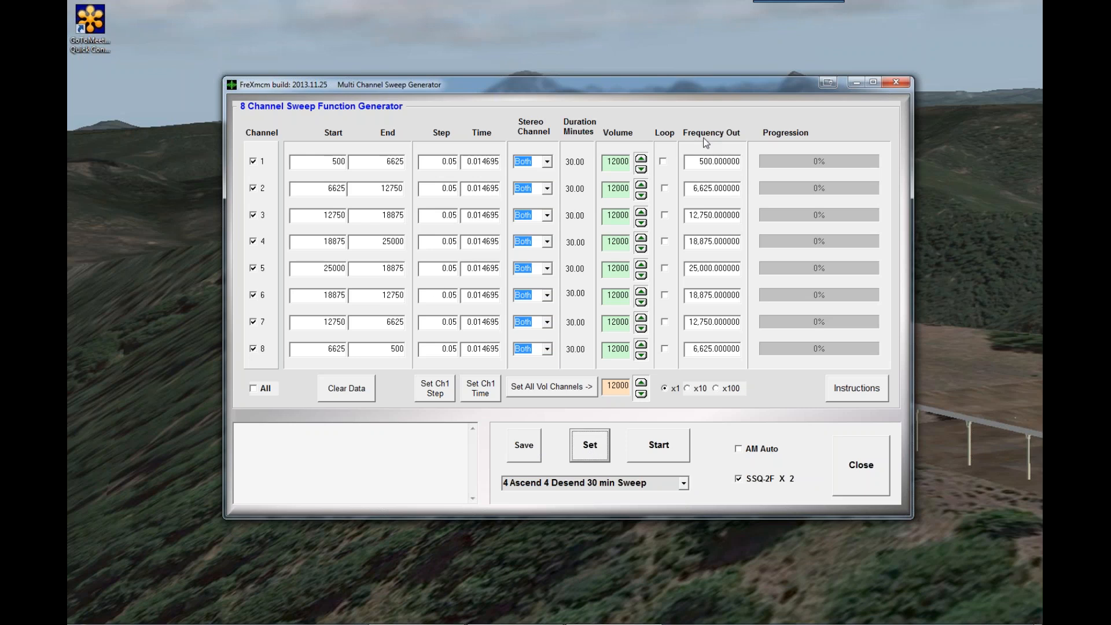
pyautogui.click(668, 453)
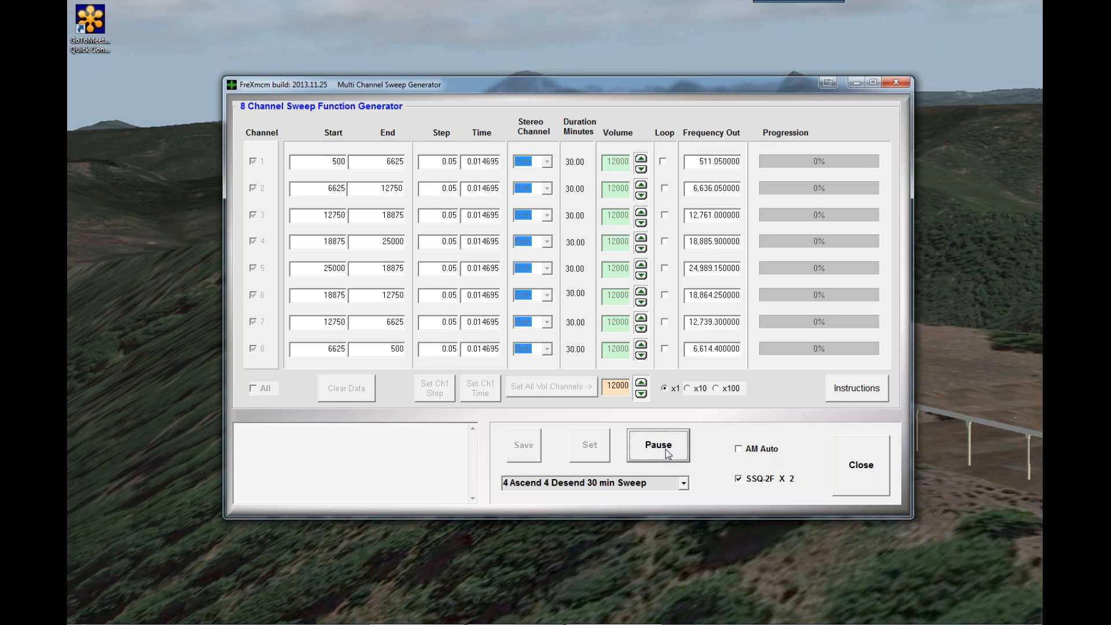
pyautogui.click(666, 450)
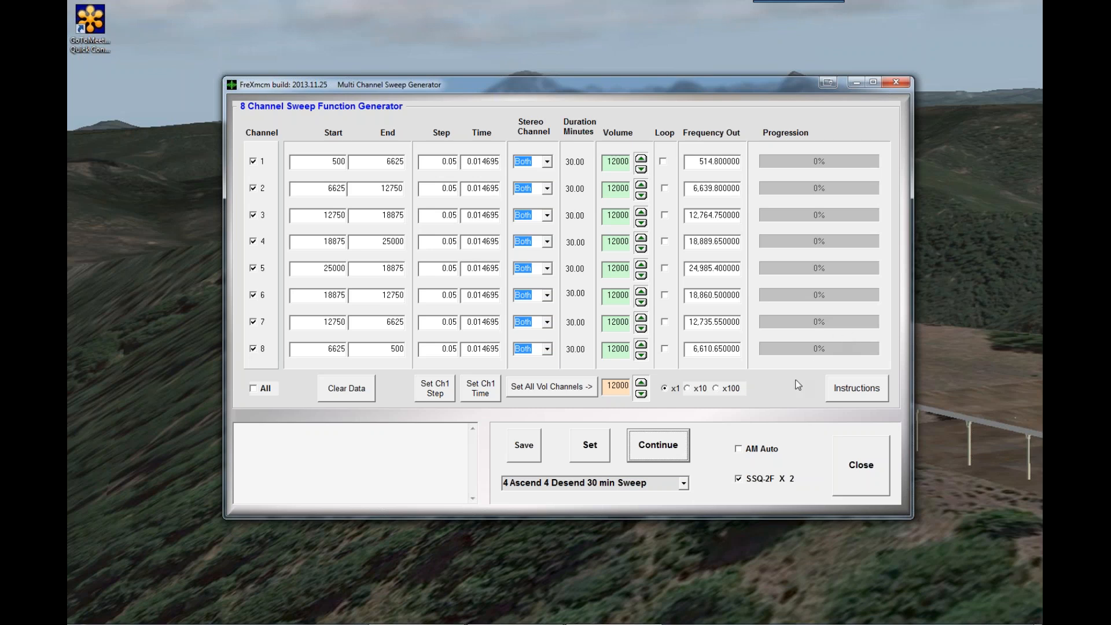
# Load the saved sweep file "Lyme 1" in place of the paused sweep, set its channels, and reposition the window
pyautogui.click(686, 481)
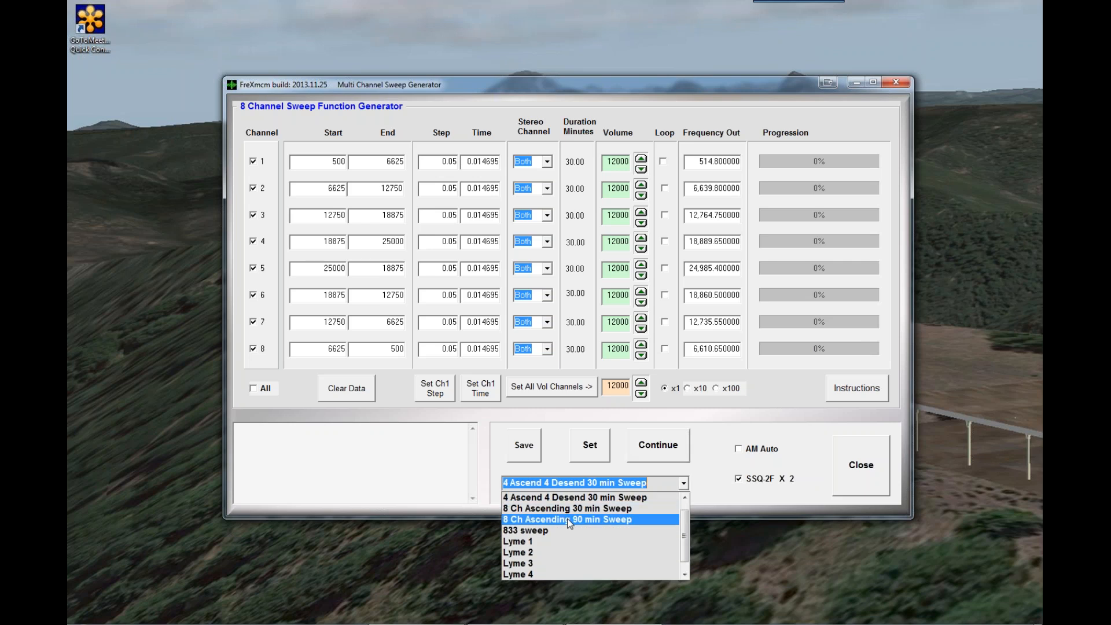
pyautogui.click(529, 541)
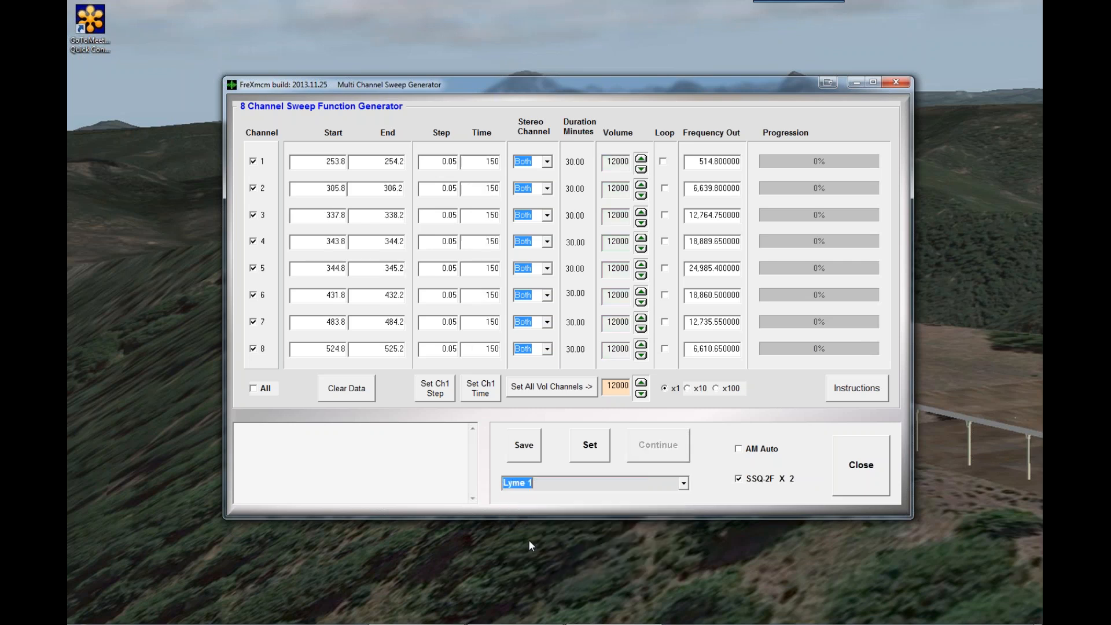
pyautogui.click(593, 449)
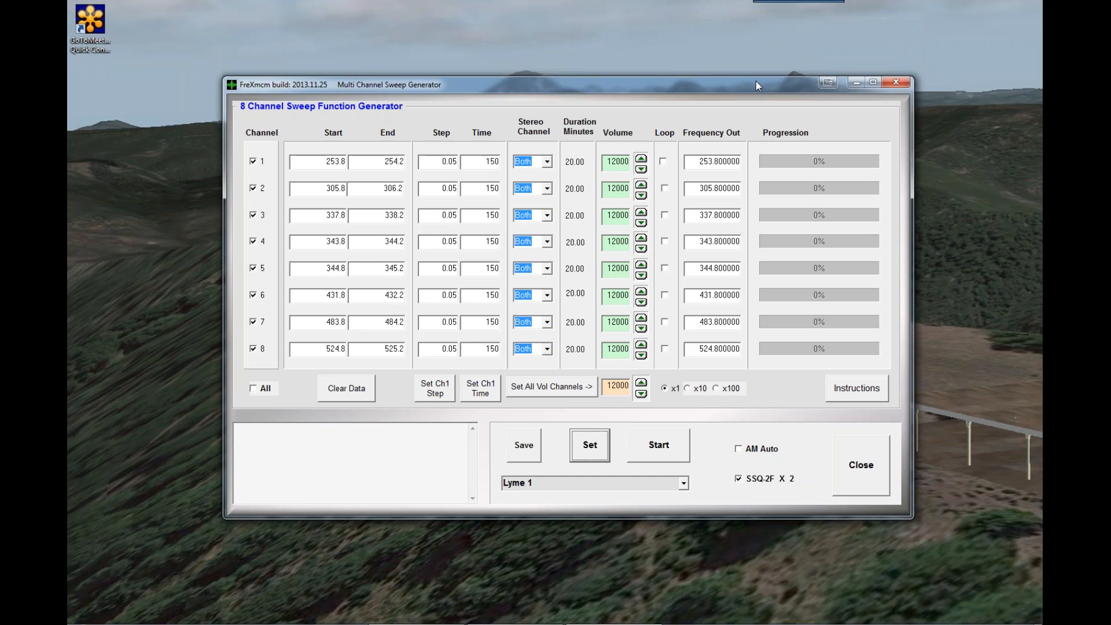
pyautogui.moveTo(756, 81); pyautogui.dragTo(762, 52)
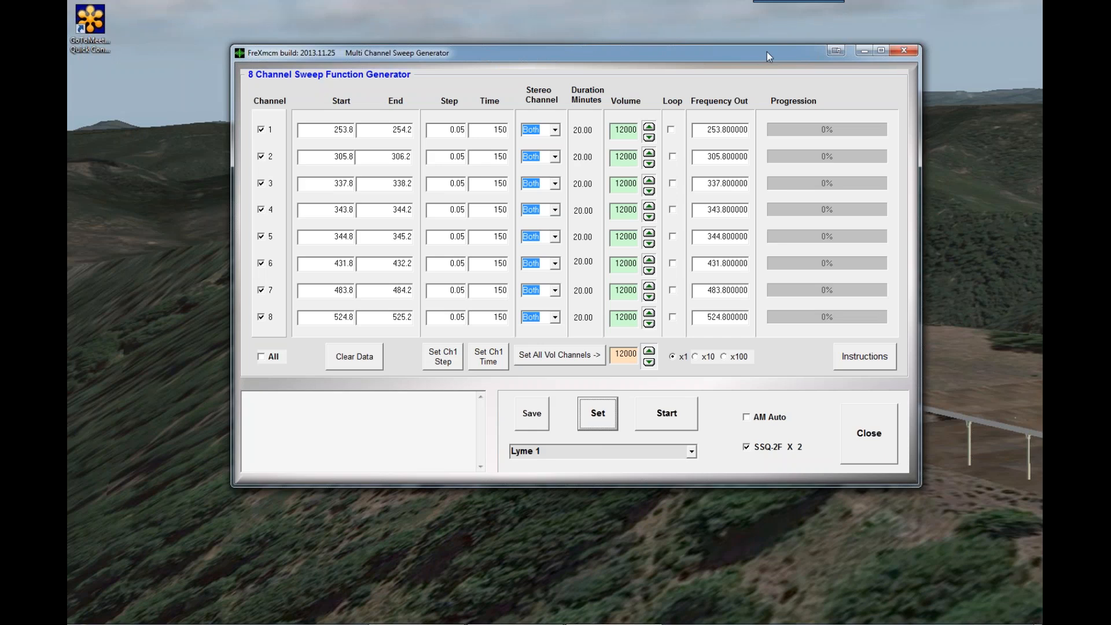
pyautogui.moveTo(767, 53); pyautogui.dragTo(771, 47)
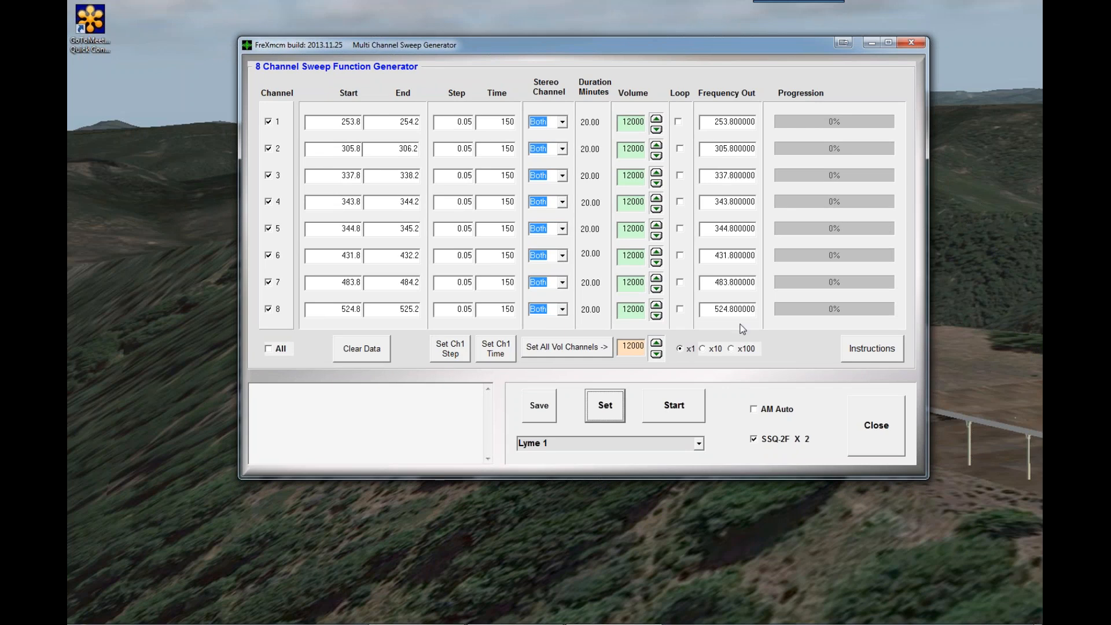
# Load the saved sweep file "4 Ascend 4 Desend 30 min Sweep" once more and close the sweep generator
pyautogui.click(699, 443)
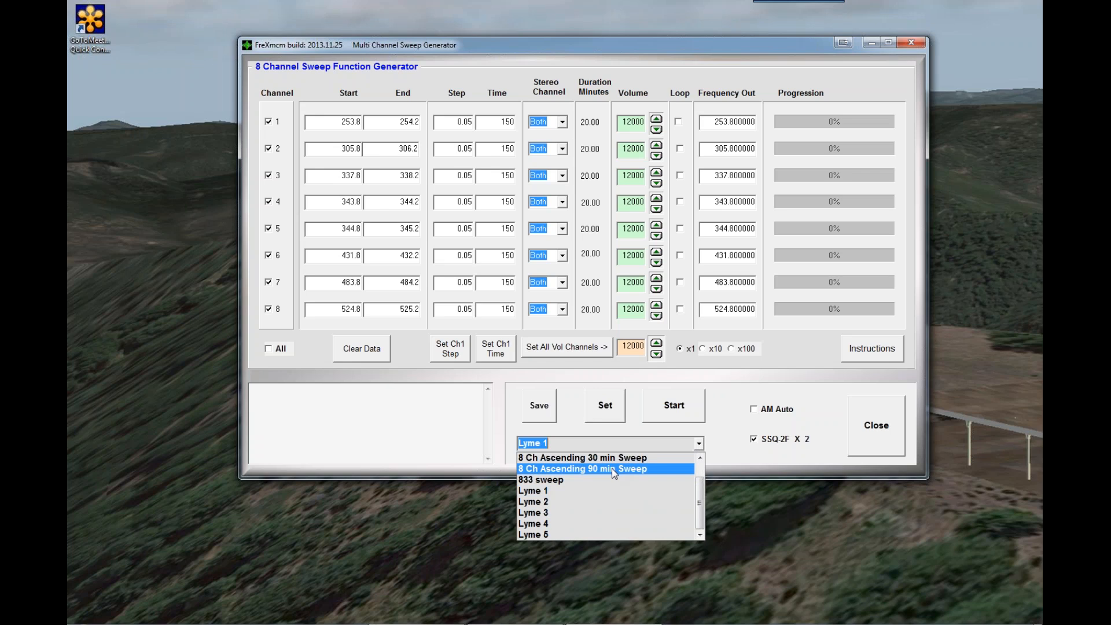
pyautogui.scroll(2, 612, 467)
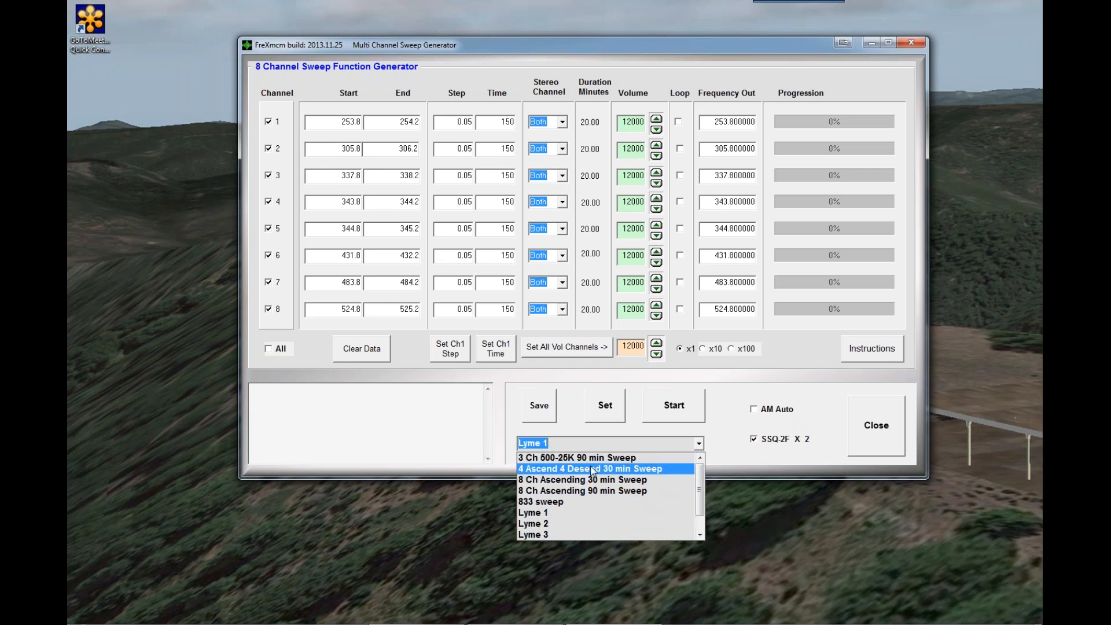
pyautogui.click(591, 469)
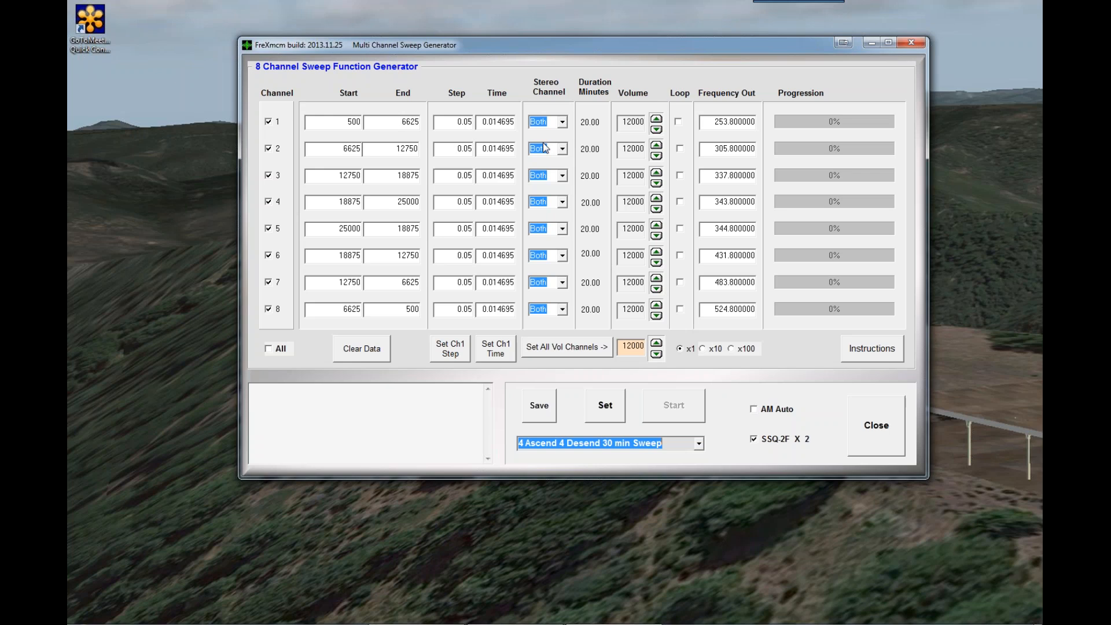
pyautogui.click(873, 434)
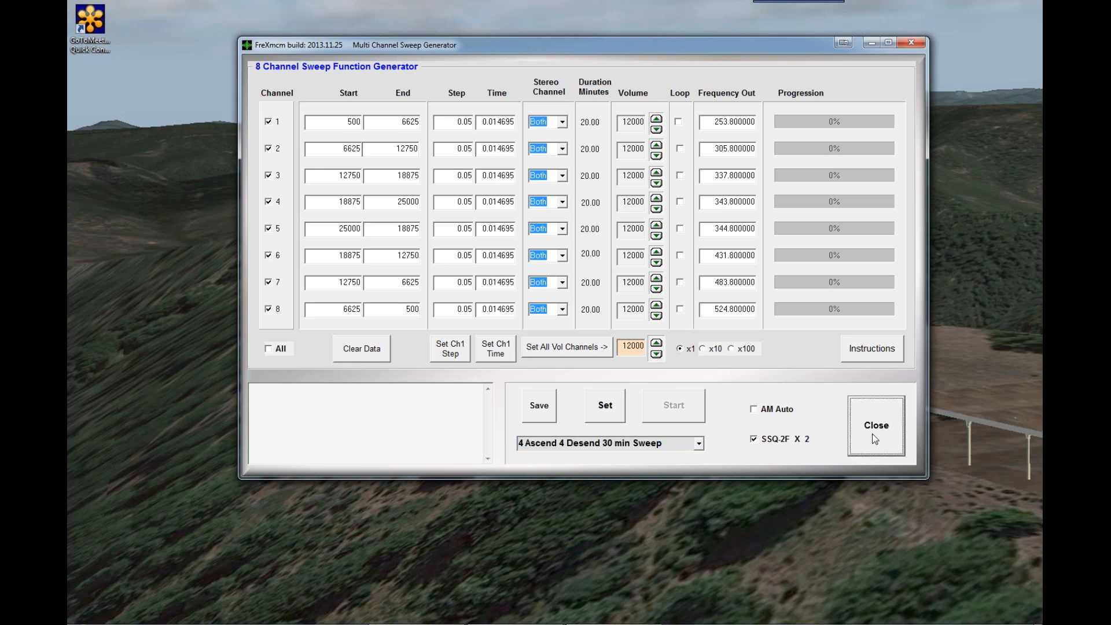
pyautogui.click(873, 433)
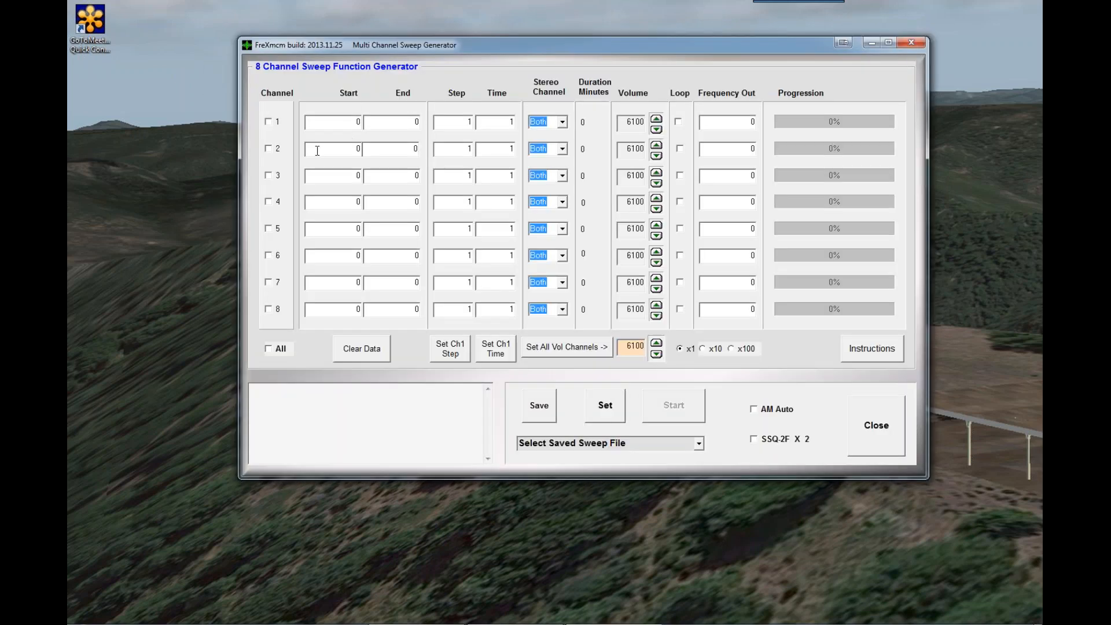
# Enable channel 1 in the empty sweep generator and set it to sweep from 500 to 1000
pyautogui.click(269, 122)
pyautogui.press('Tab')
pyautogui.doubleClick(359, 124)
pyautogui.write('5000')
pyautogui.press('BackSpace')
pyautogui.click(415, 121)
pyautogui.write('1000')
pyautogui.click(467, 126)
pyautogui.click(605, 412)
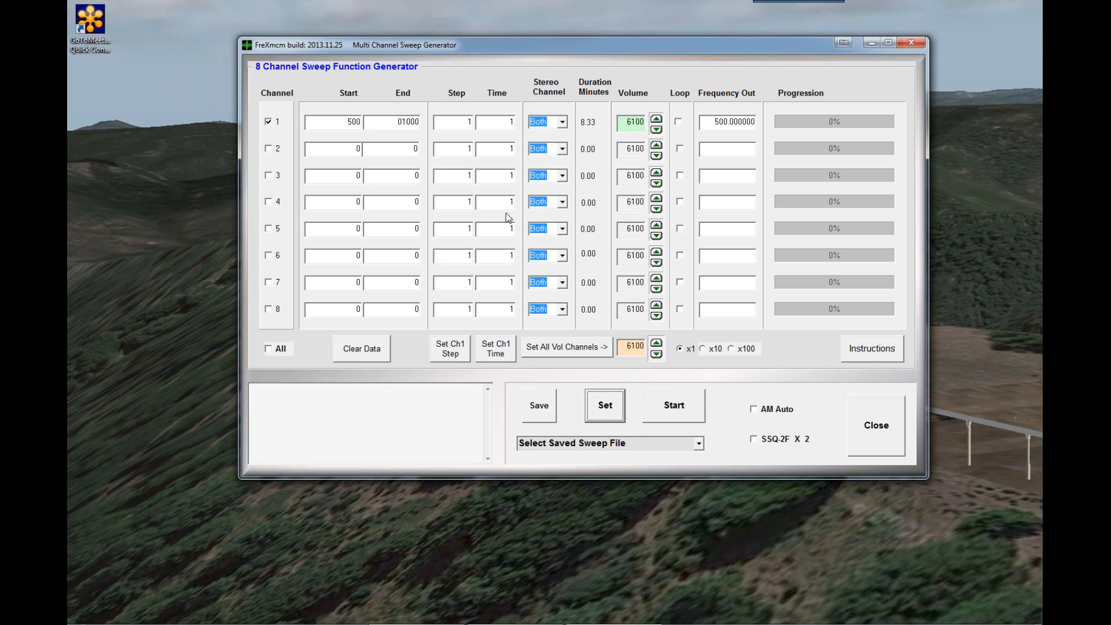
# Set channel 1's step to .1 and its time to 2, recalculating the duration for each change
pyautogui.click(455, 352)
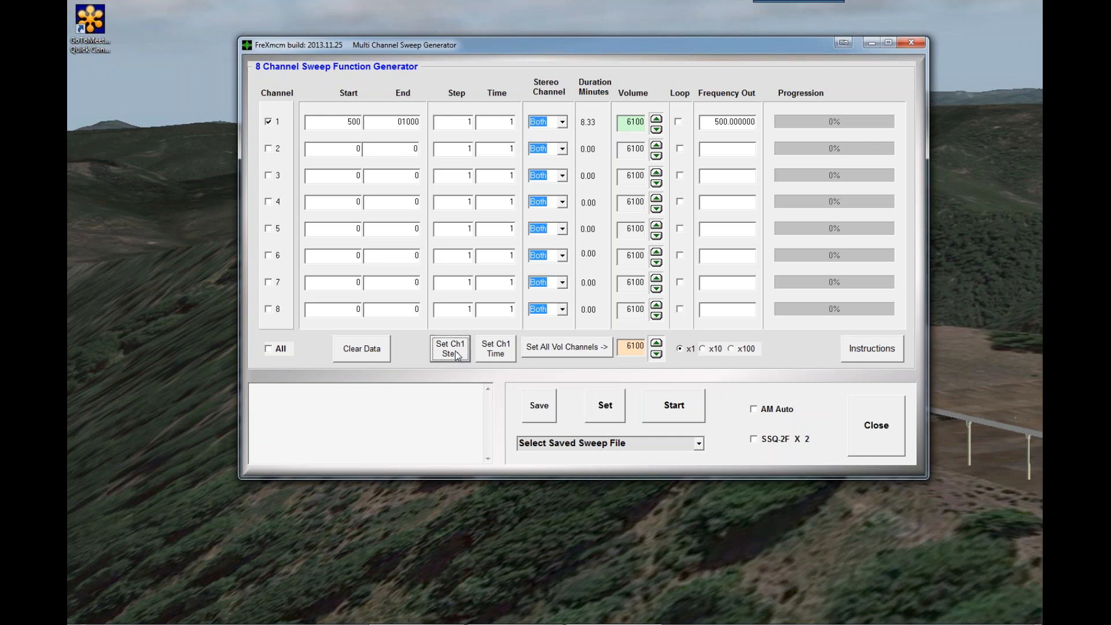
pyautogui.click(471, 124)
pyautogui.press('BackSpace')
pyautogui.write('1')
pyautogui.click(606, 412)
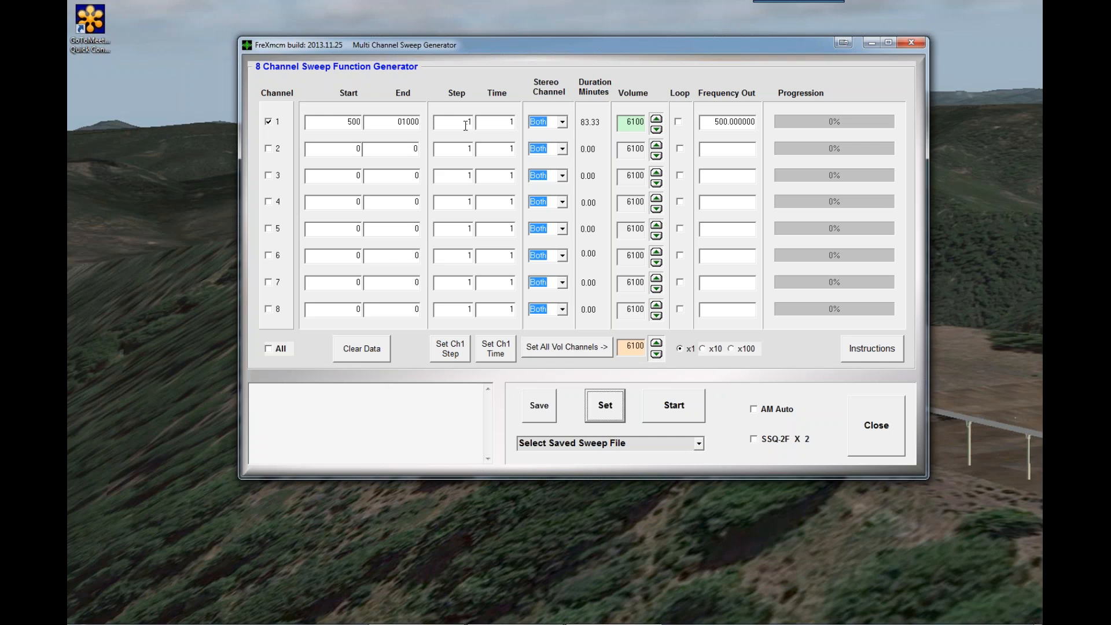
pyautogui.click(514, 125)
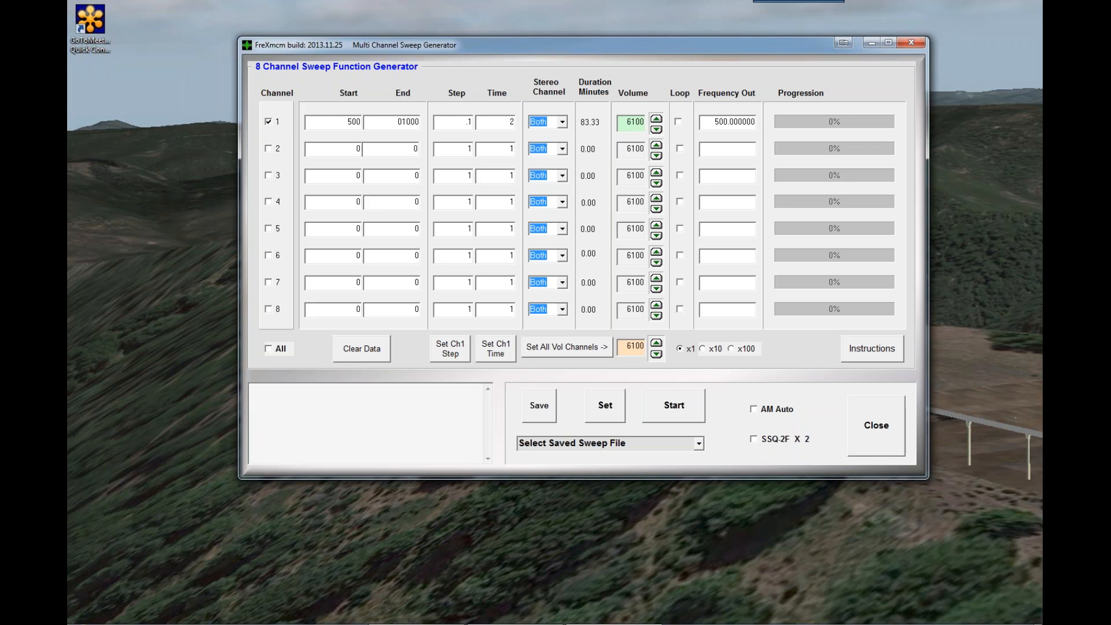
pyautogui.click(609, 412)
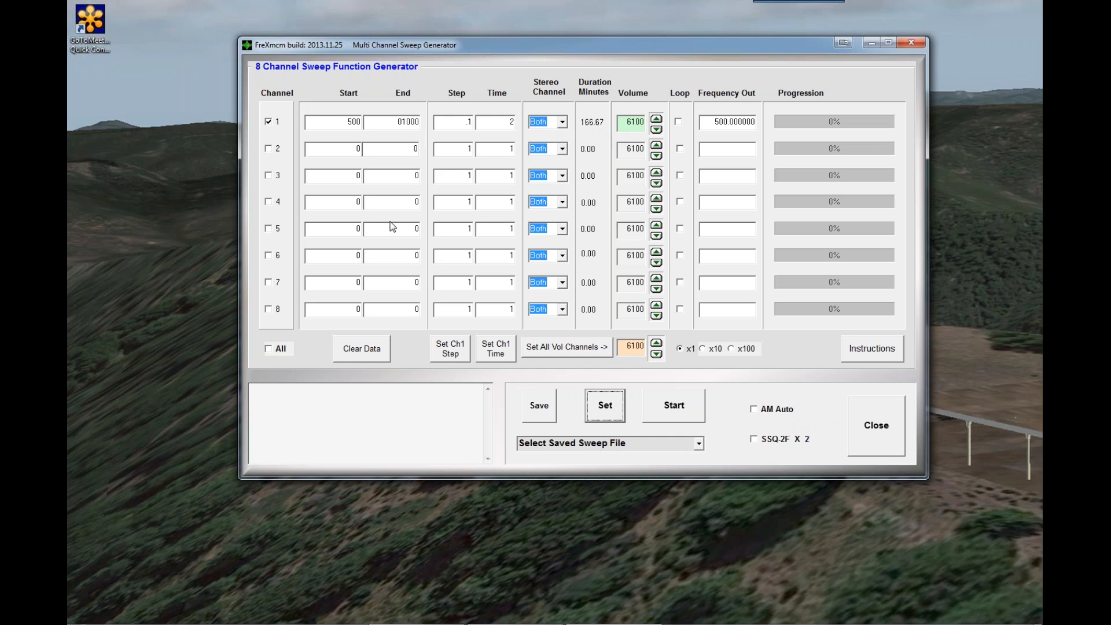
# Copy channel 1's step of .1 and time of 2 to all the other channels
pyautogui.click(458, 124)
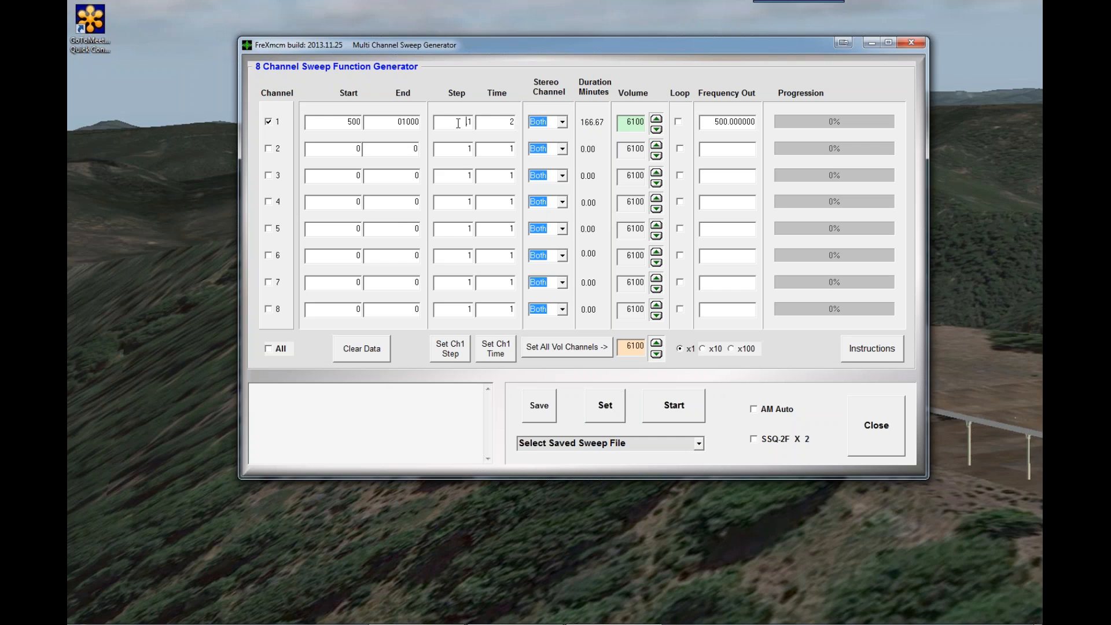
pyautogui.write('.')
pyautogui.click(457, 354)
pyautogui.click(495, 350)
# Set channel 1's step back to 1 and recalculate its duration
pyautogui.click(472, 122)
pyautogui.press('BackSpace')
pyautogui.write('1')
pyautogui.click(606, 407)
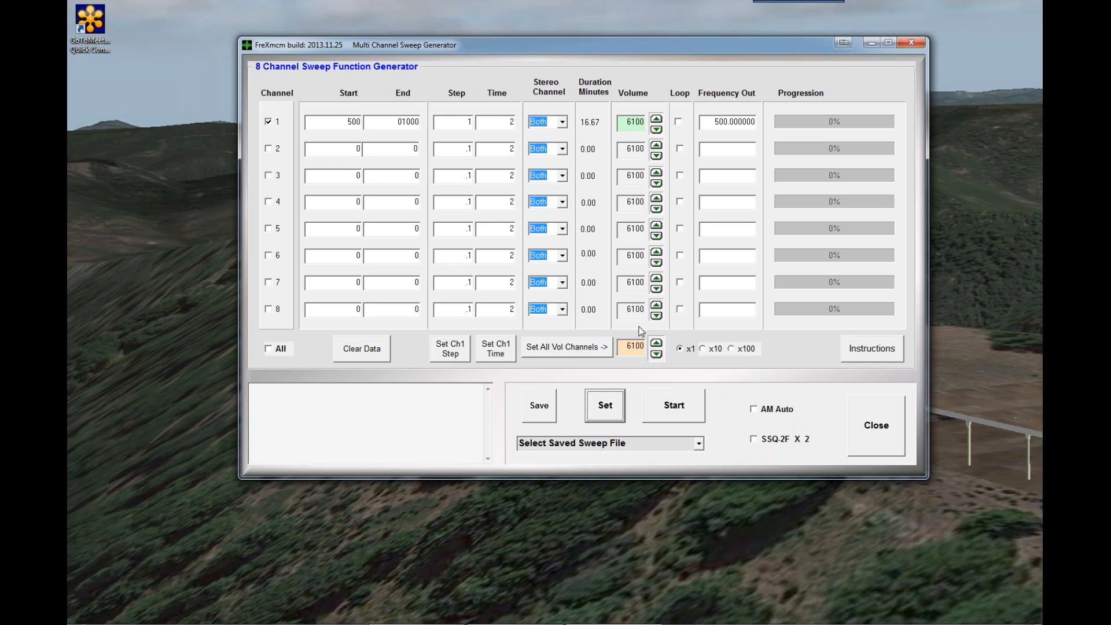
# Set the volume of all channels to 12000 and enable SSQ-2F X 2
pyautogui.moveTo(644, 341); pyautogui.dragTo(601, 342)
pyautogui.write('12000')
pyautogui.click(582, 353)
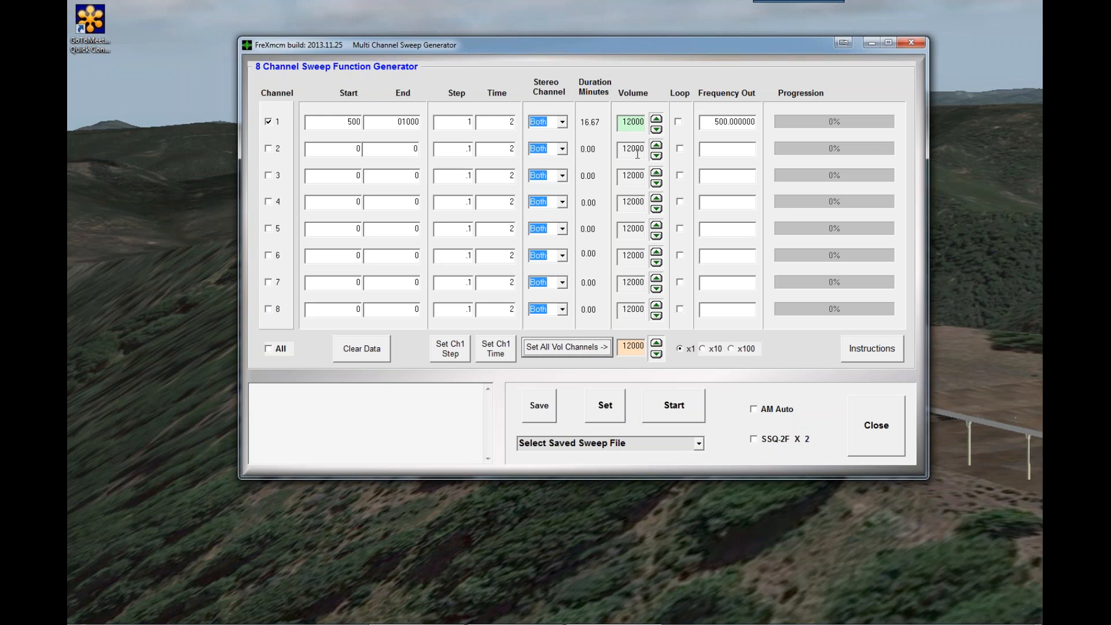
pyautogui.click(754, 440)
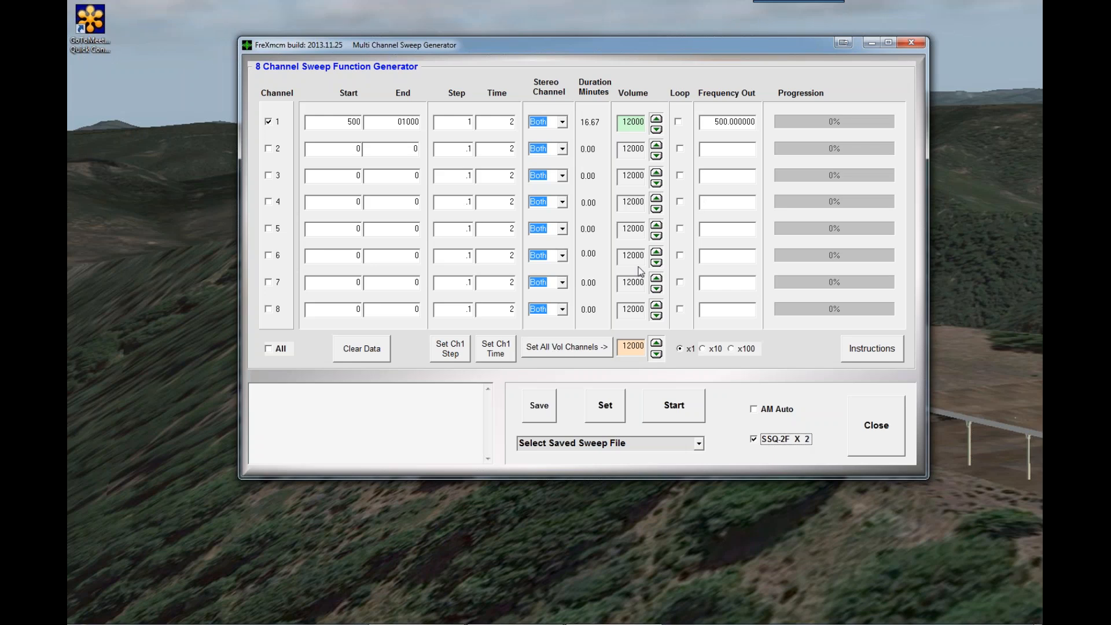
pyautogui.click(540, 407)
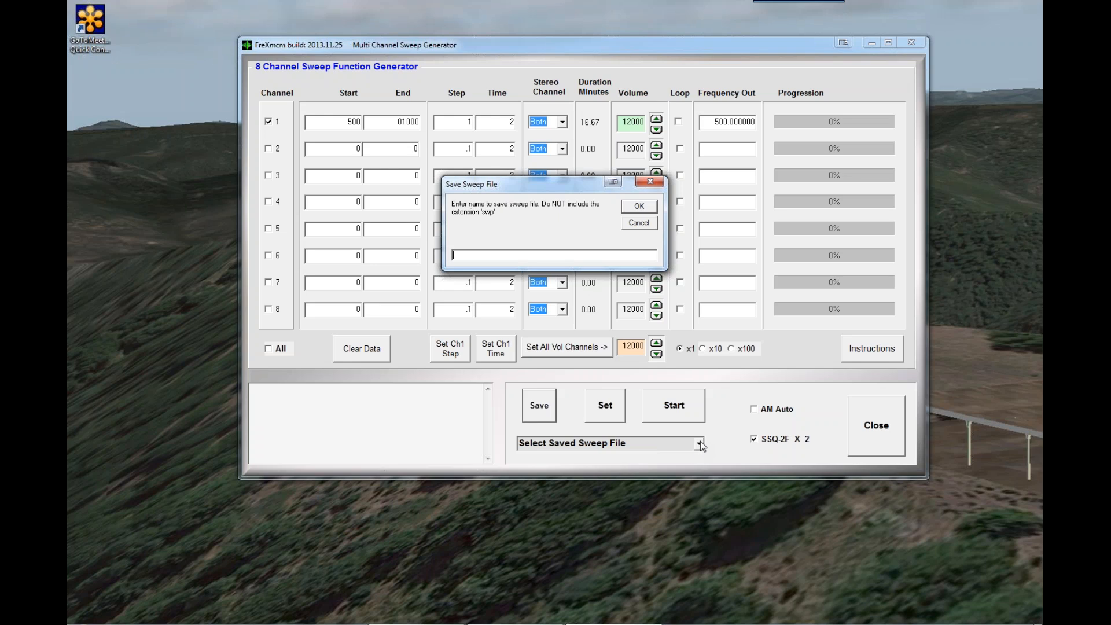
pyautogui.click(640, 223)
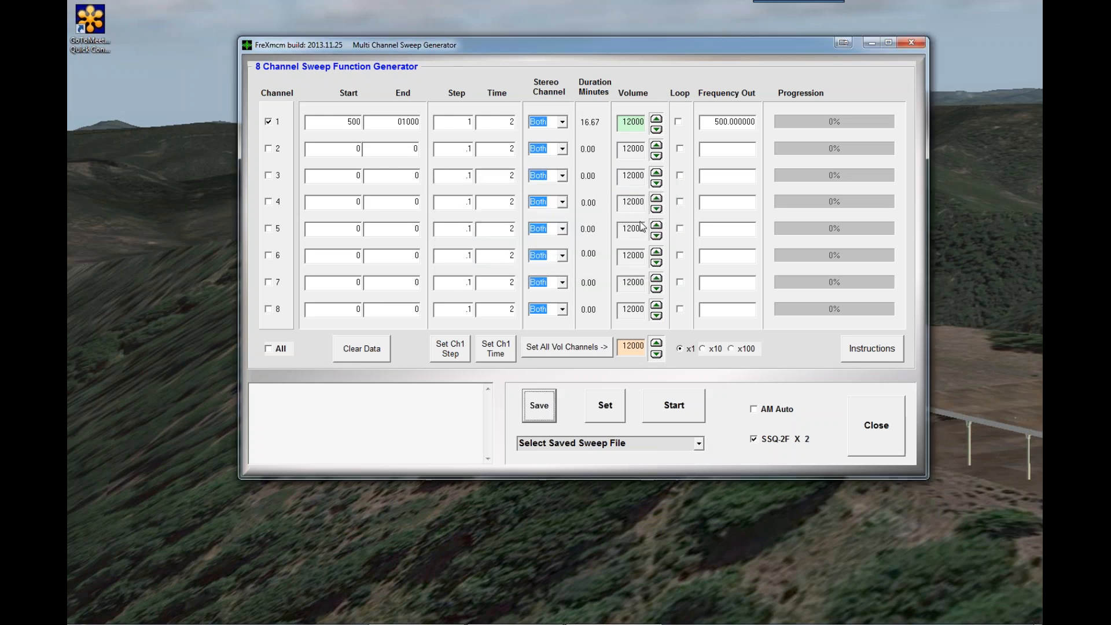
pyautogui.click(700, 444)
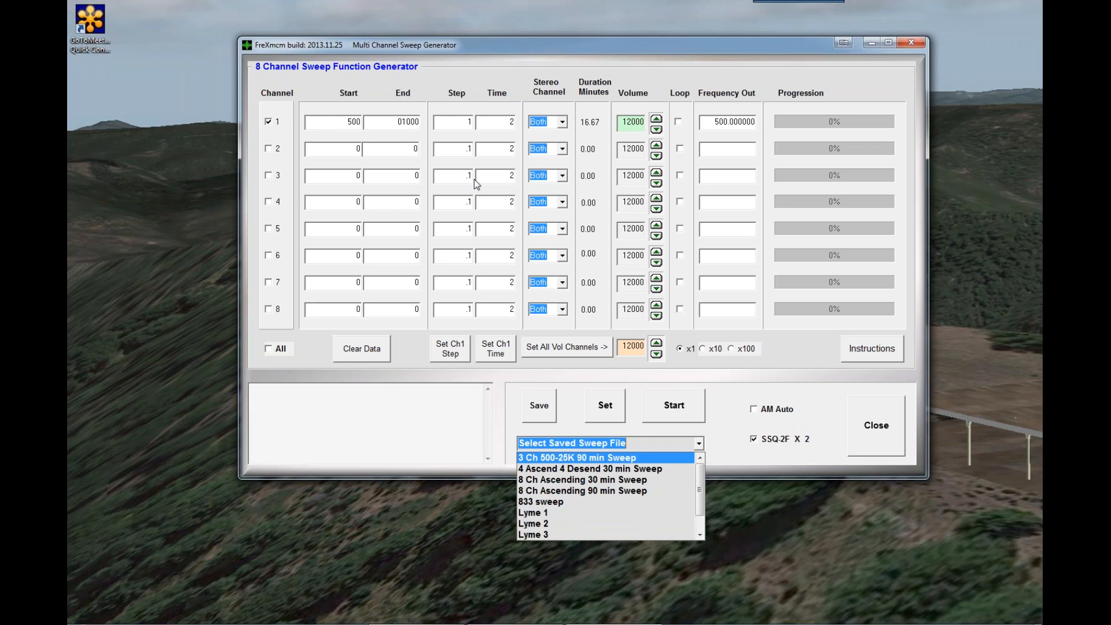
# Enable channels 2 and 3 in addition to channel 1
pyautogui.click(269, 163)
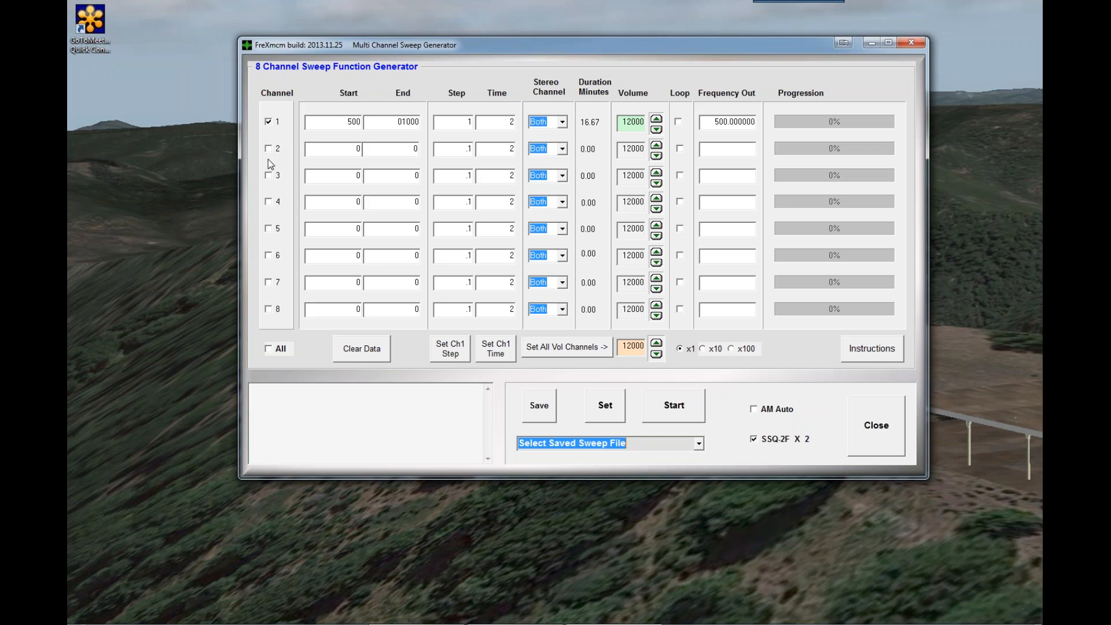
pyautogui.click(271, 149)
pyautogui.click(268, 175)
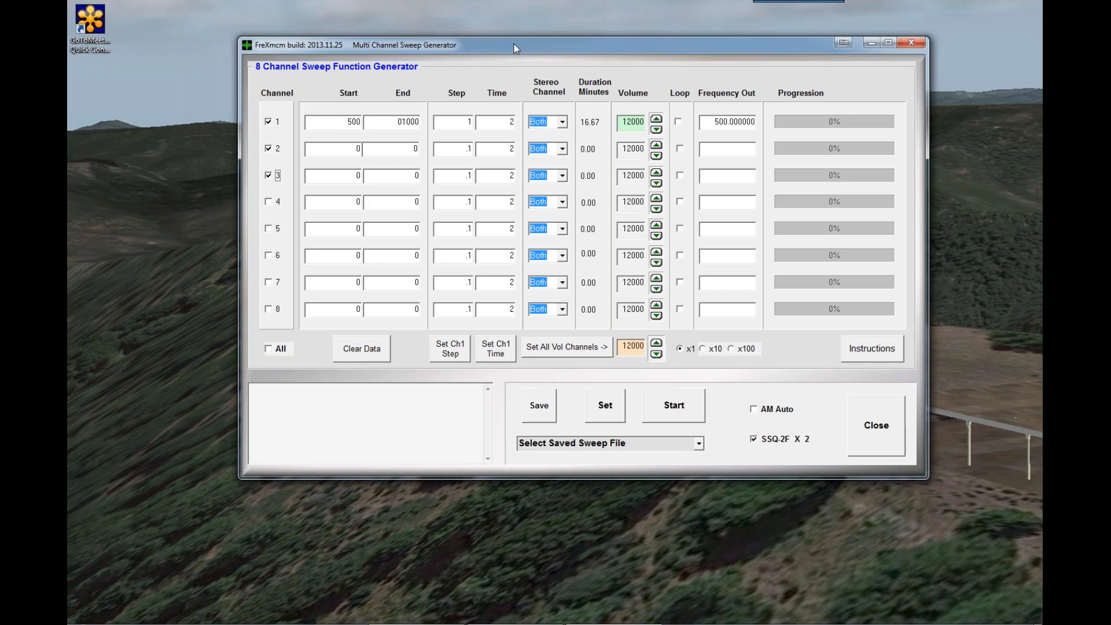
# Load the saved sweep Lyme 2, set it on the channels, and close the sweep generator
pyautogui.moveTo(514, 44); pyautogui.dragTo(518, 35)
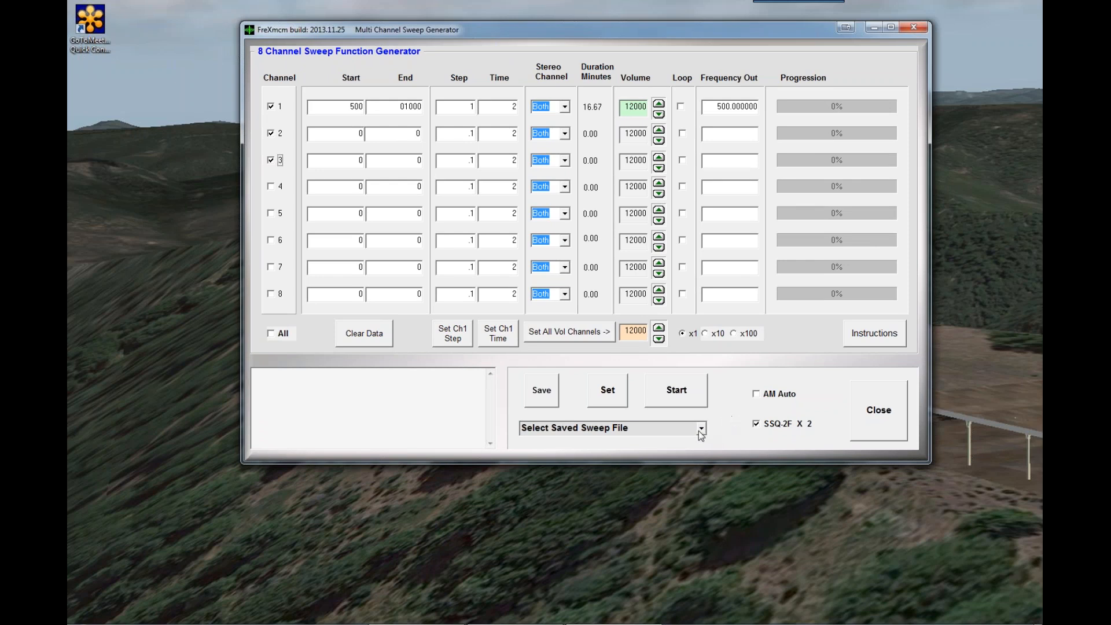
pyautogui.click(702, 429)
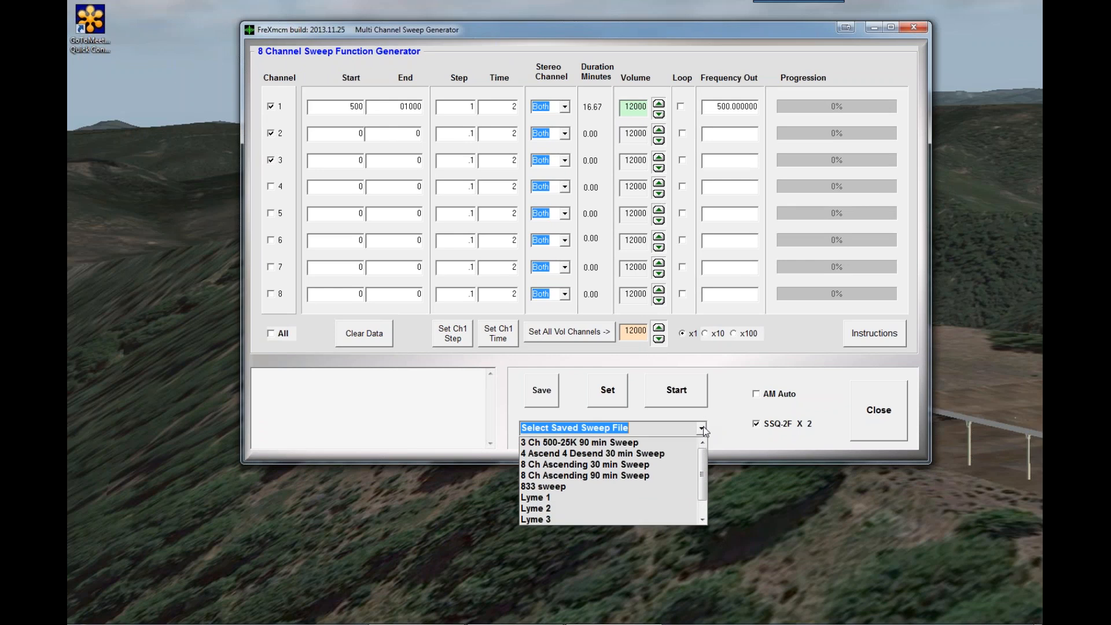
pyautogui.click(578, 509)
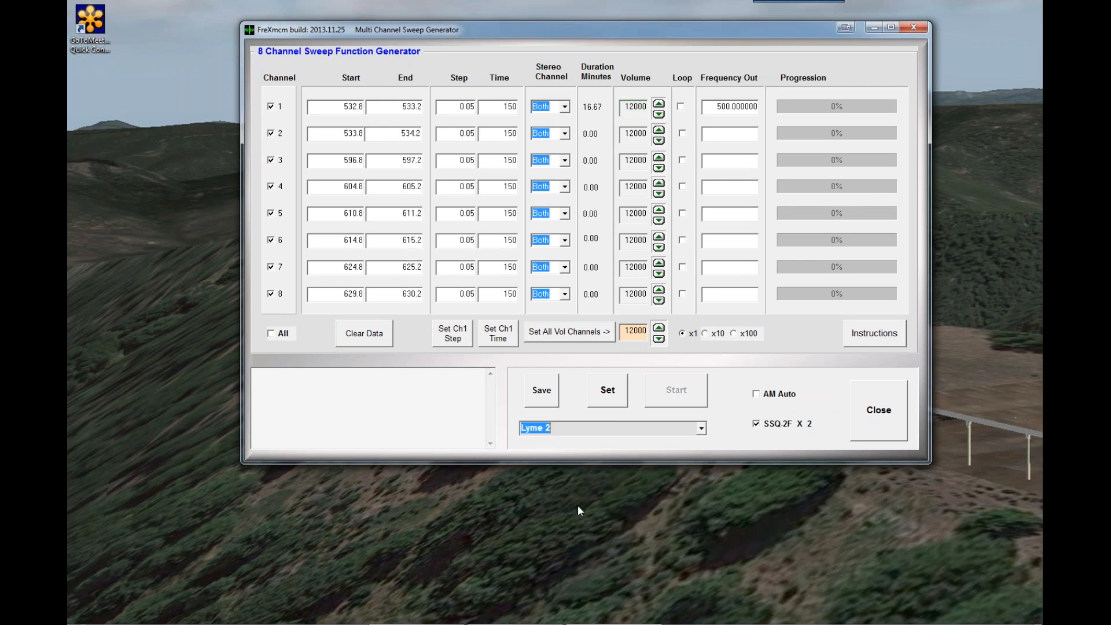
pyautogui.click(608, 394)
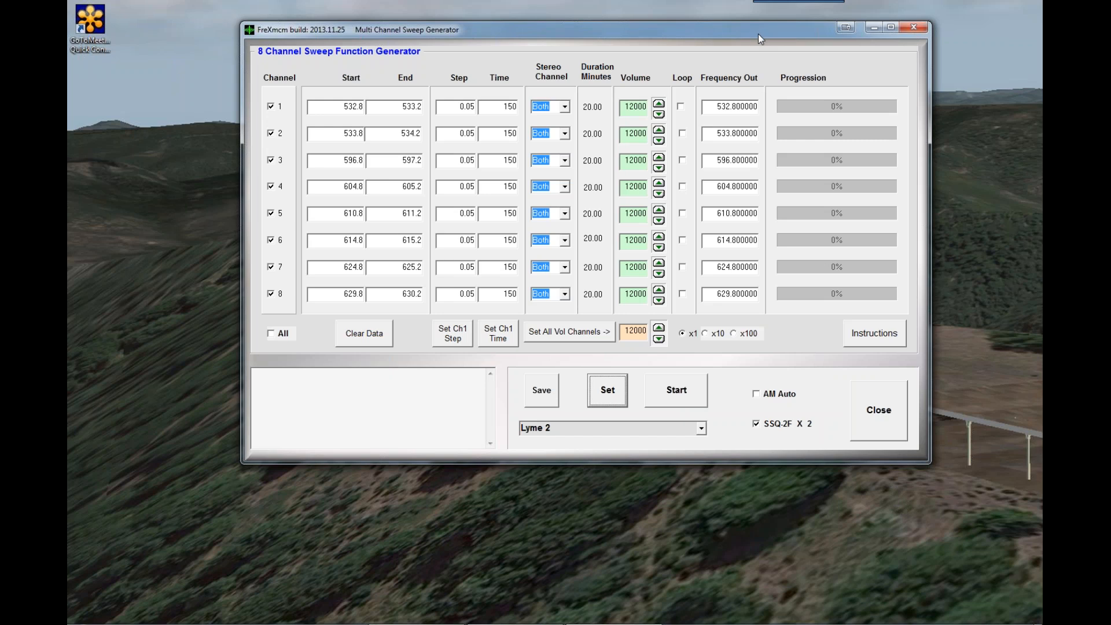
pyautogui.moveTo(758, 34); pyautogui.dragTo(758, 37)
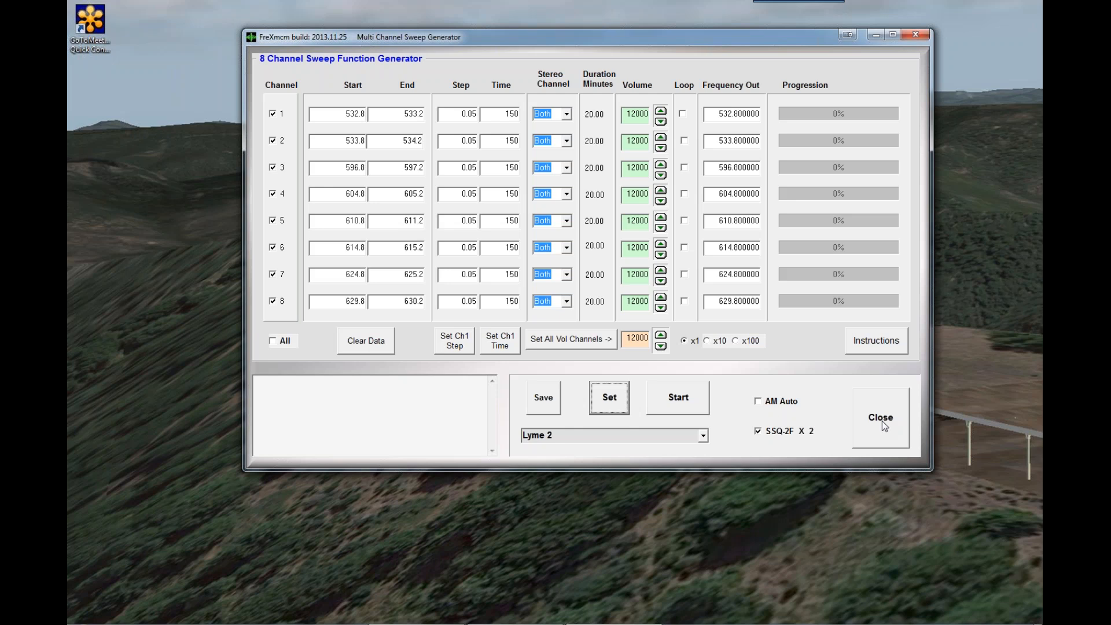
pyautogui.click(882, 420)
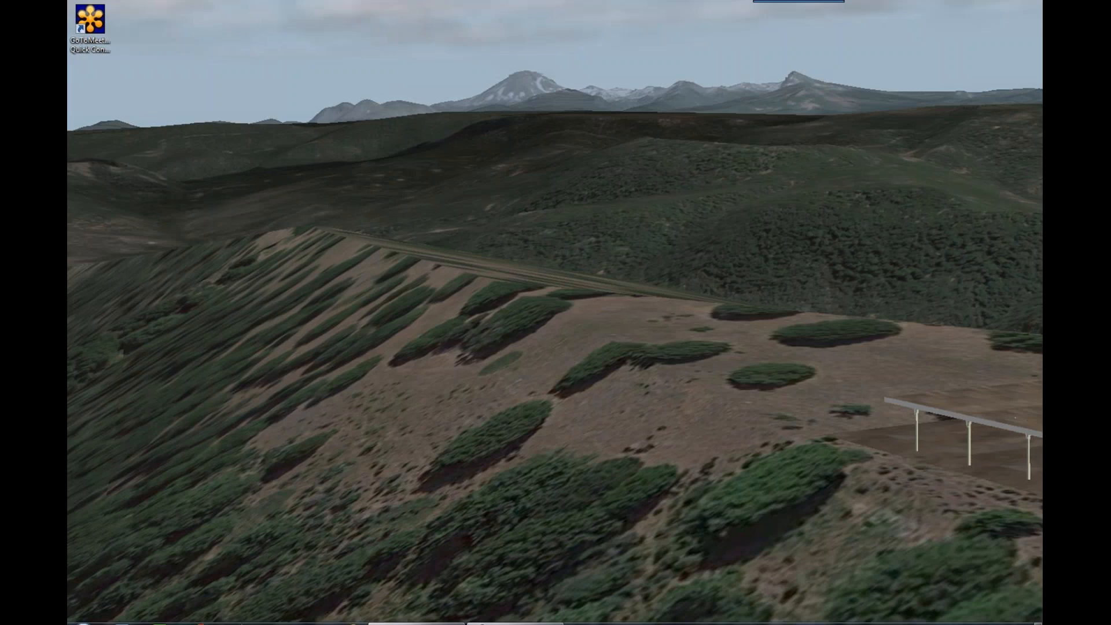
pyautogui.click(83, 612)
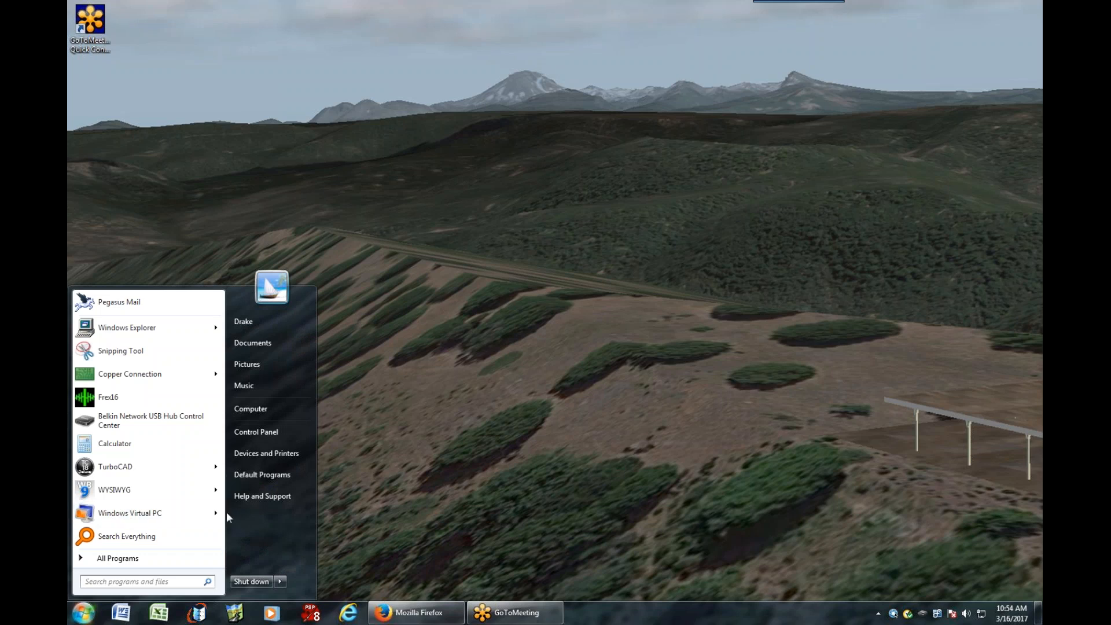
pyautogui.moveTo(220, 518)
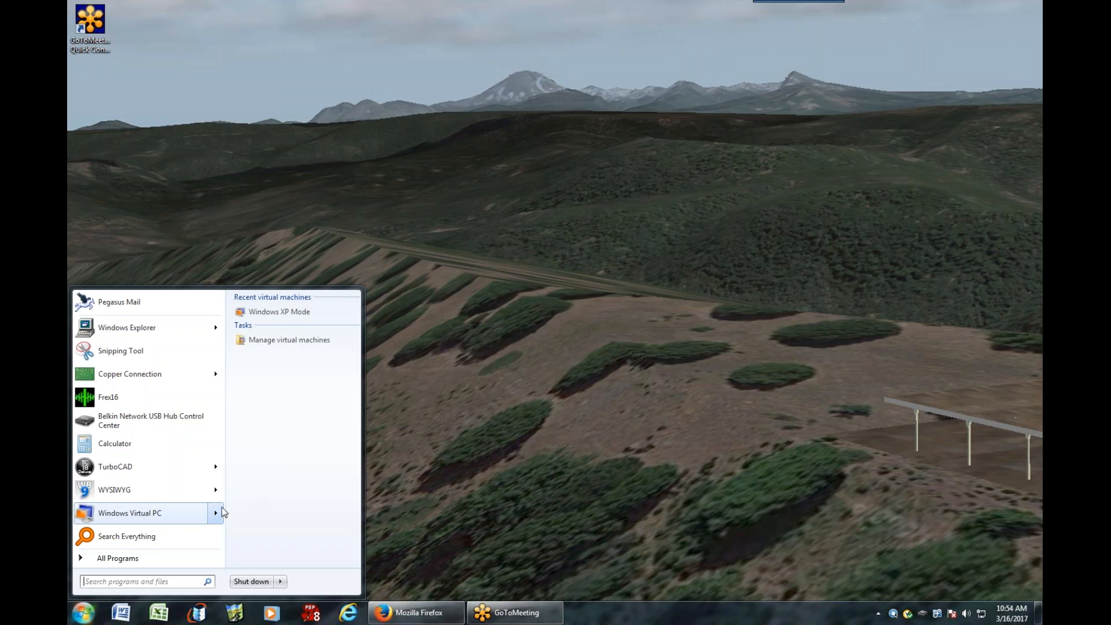
pyautogui.click(132, 559)
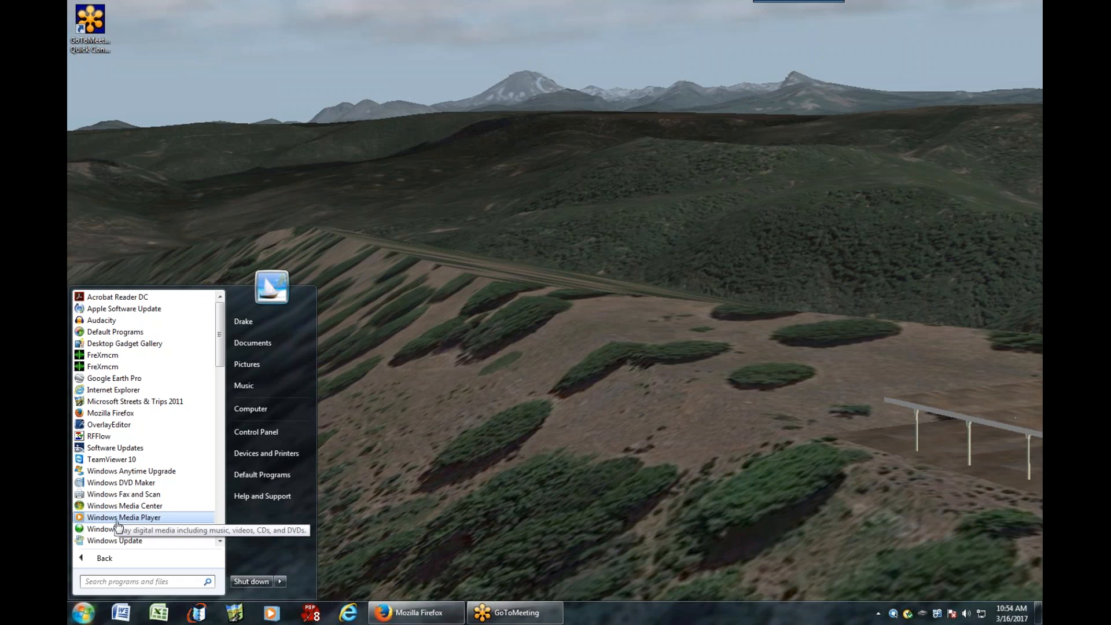
pyautogui.moveTo(221, 359); pyautogui.dragTo(222, 411)
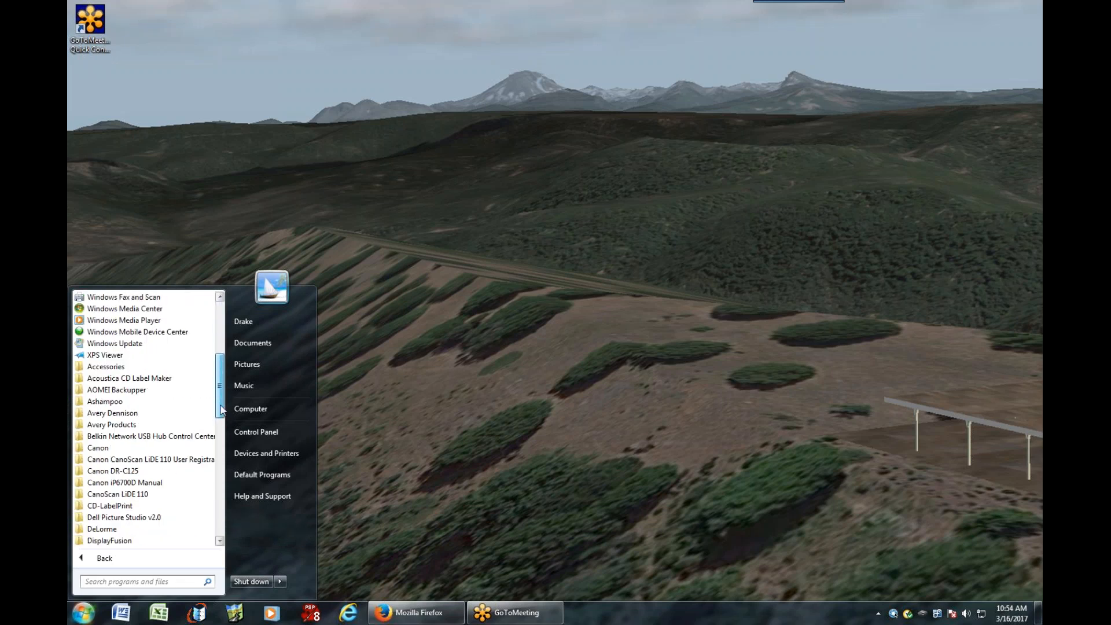
pyautogui.click(97, 367)
pyautogui.click(122, 494)
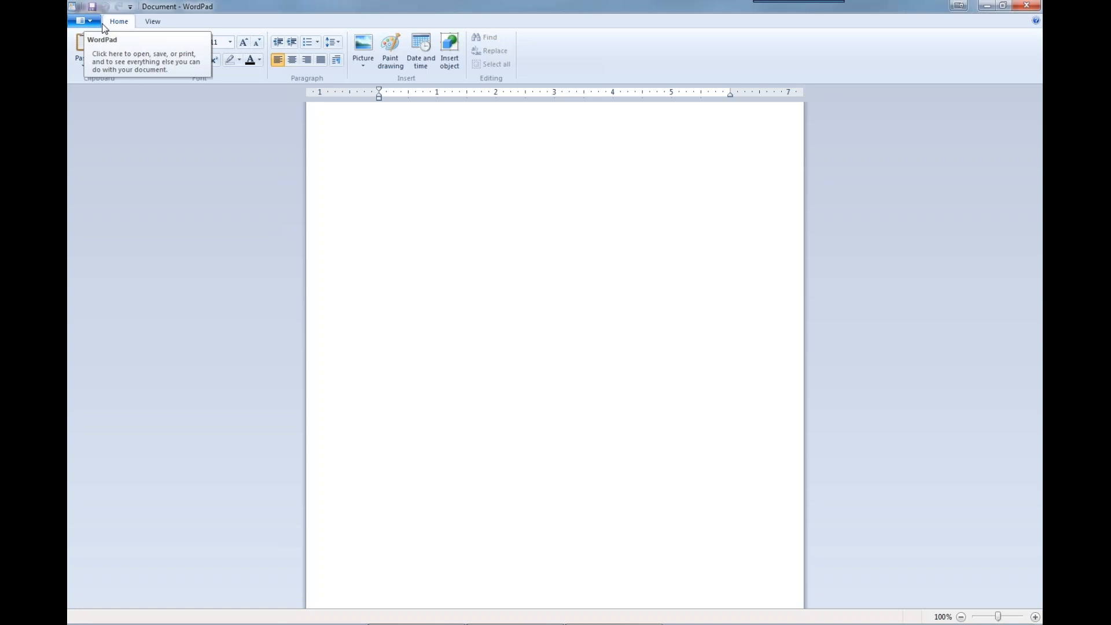
pyautogui.click(72, 7)
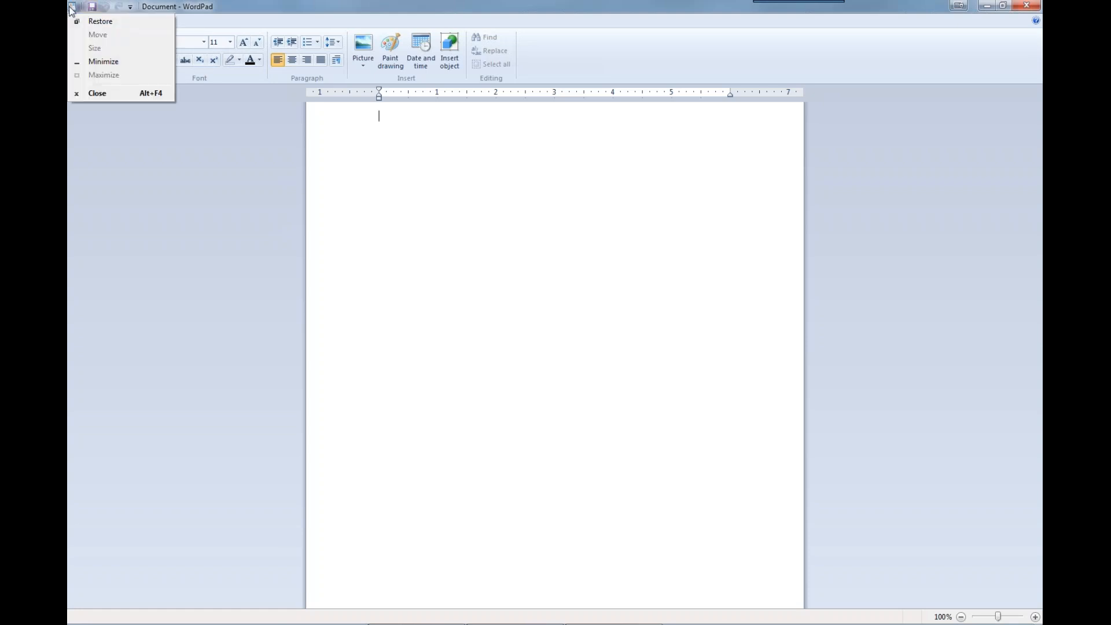
pyautogui.click(92, 7)
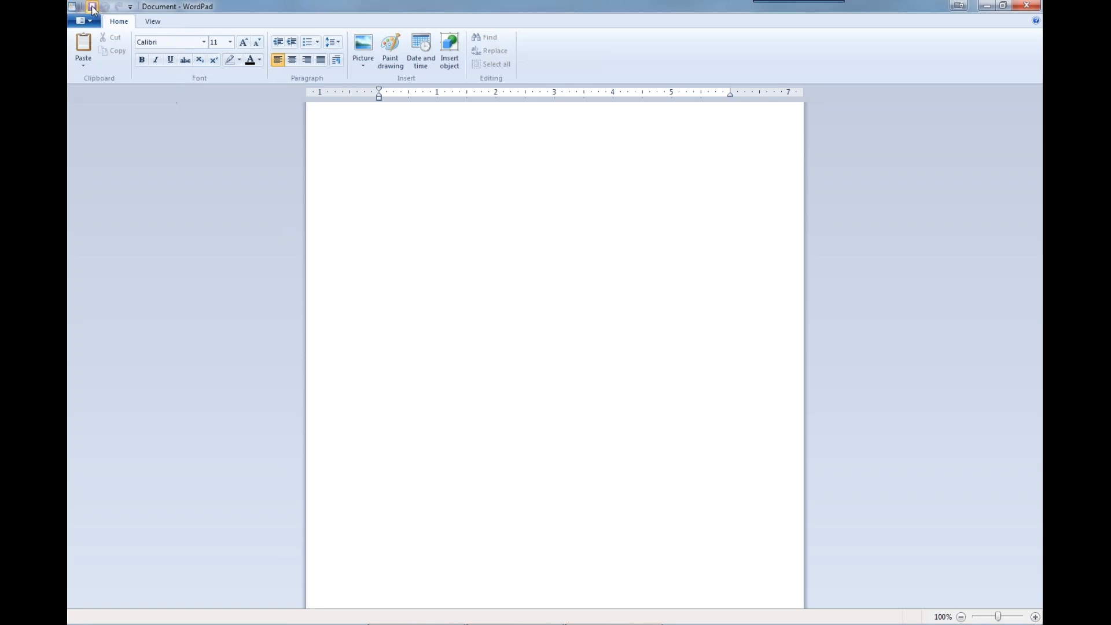
pyautogui.click(92, 8)
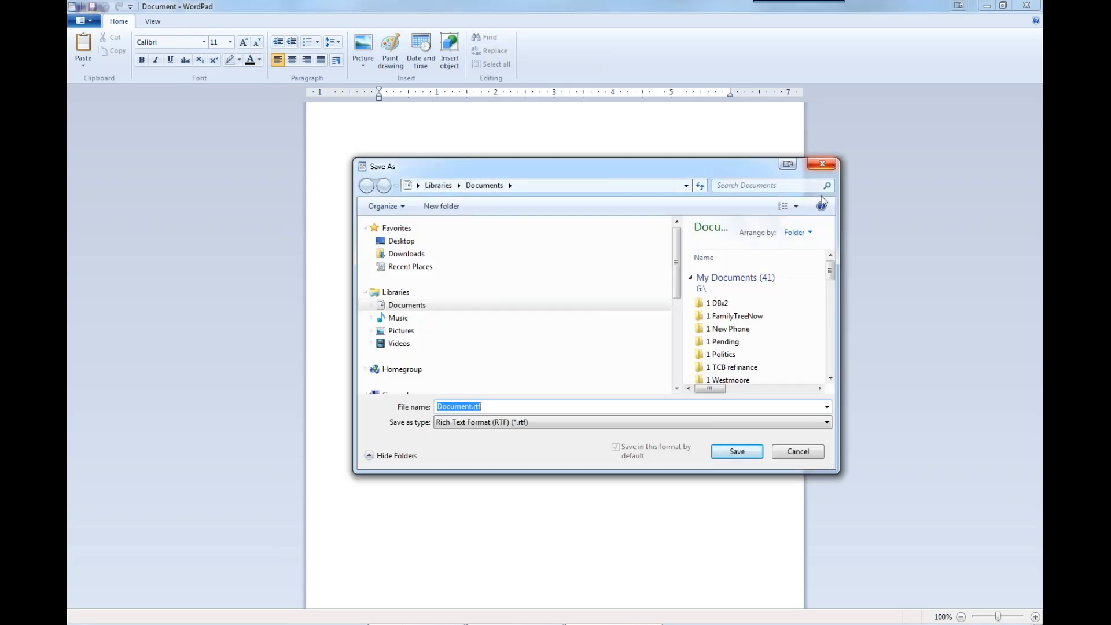
pyautogui.click(798, 452)
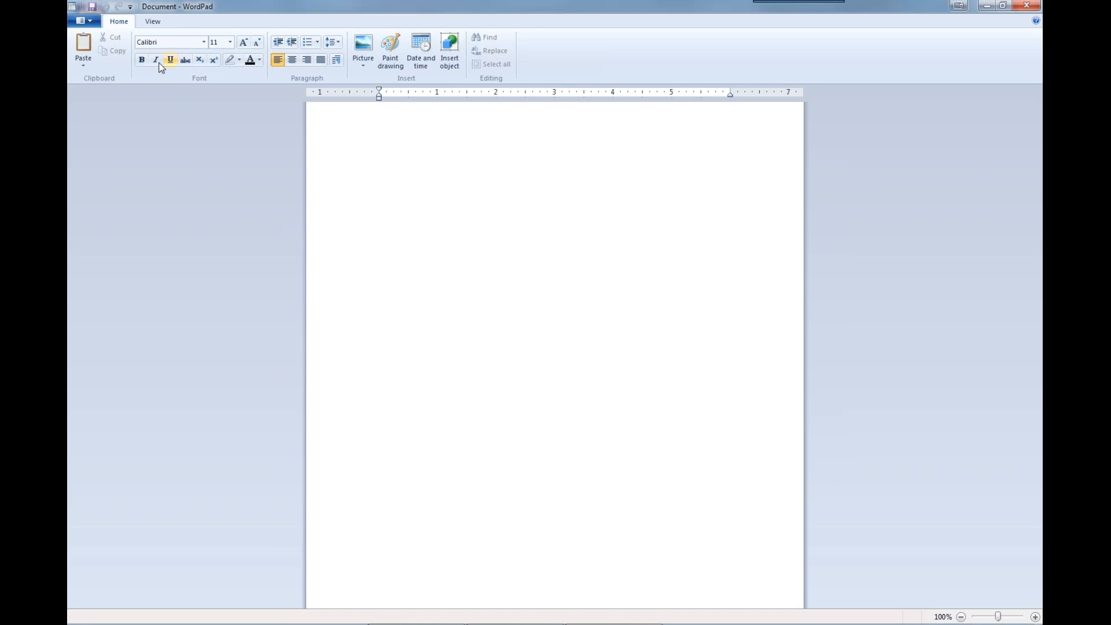
pyautogui.click(1025, 6)
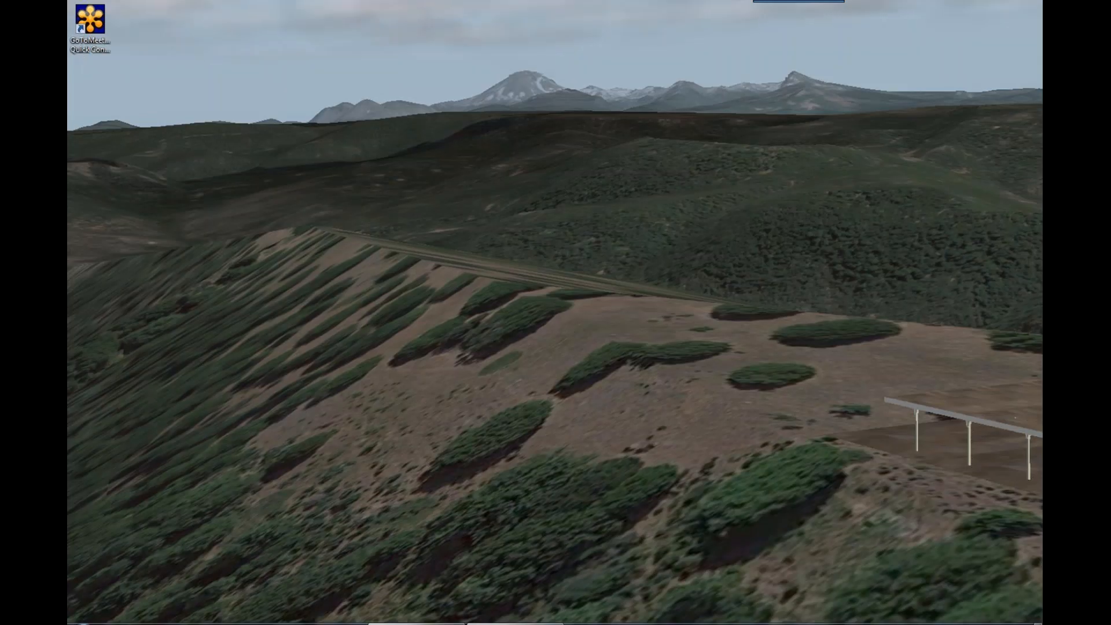
# Launch Notepad++ from the installed programs
pyautogui.moveTo(85, 618)
pyautogui.click(84, 614)
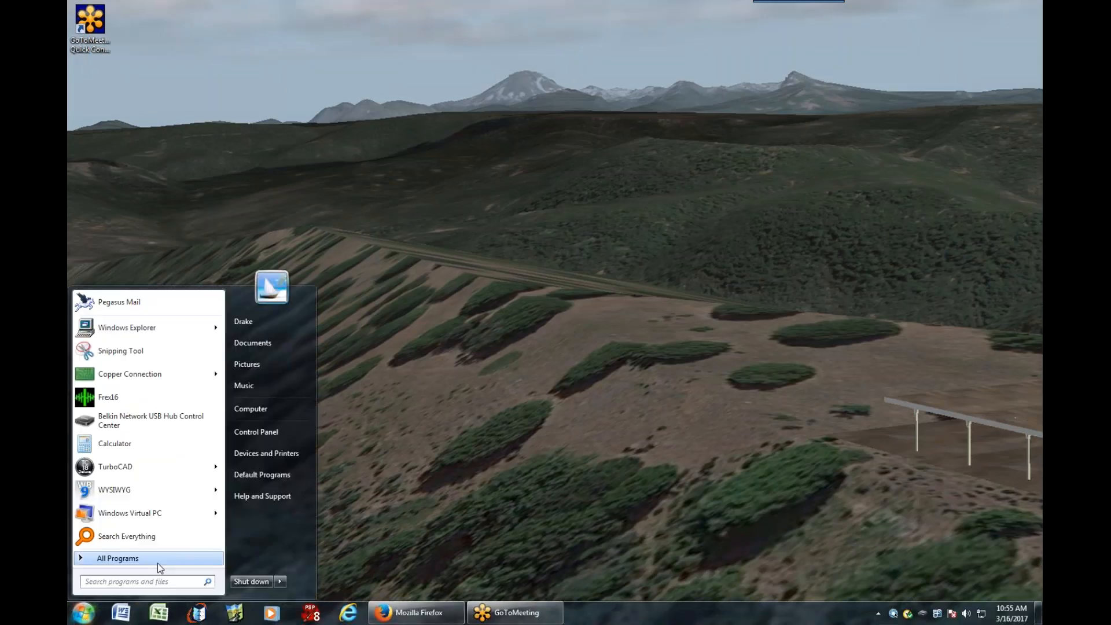
pyautogui.click(159, 566)
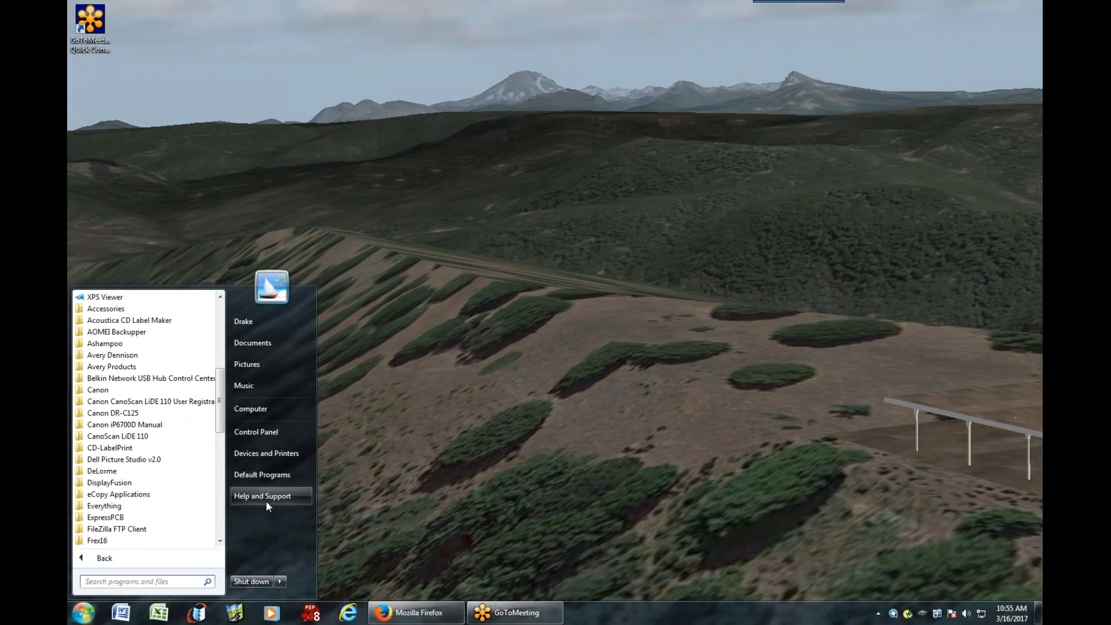
pyautogui.moveTo(222, 378); pyautogui.dragTo(196, 468)
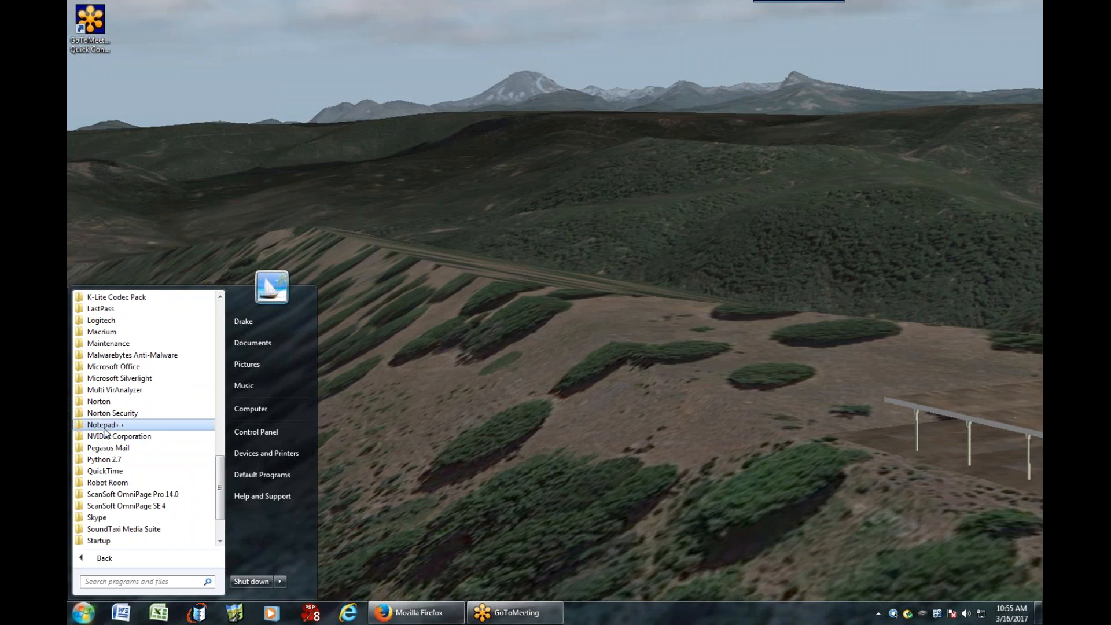
pyautogui.click(110, 425)
pyautogui.click(108, 437)
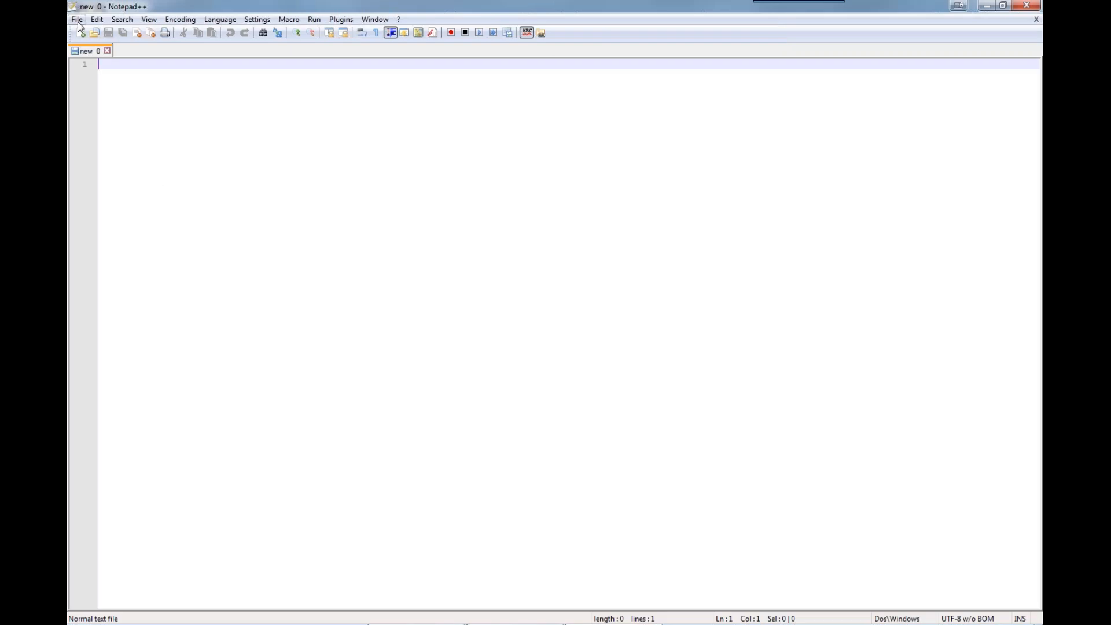
# Open the sweep file Lyme 2.swp from C:\Program Files (x86)\FreXmcm, dismissing the plugin update offer
pyautogui.click(78, 20)
pyautogui.click(95, 46)
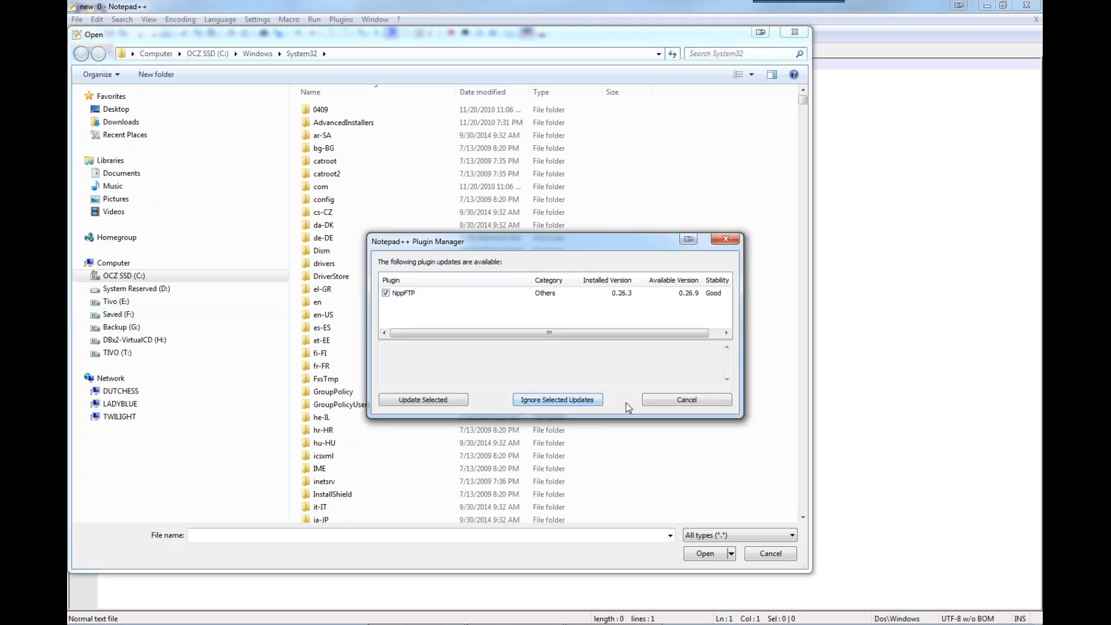
pyautogui.click(683, 397)
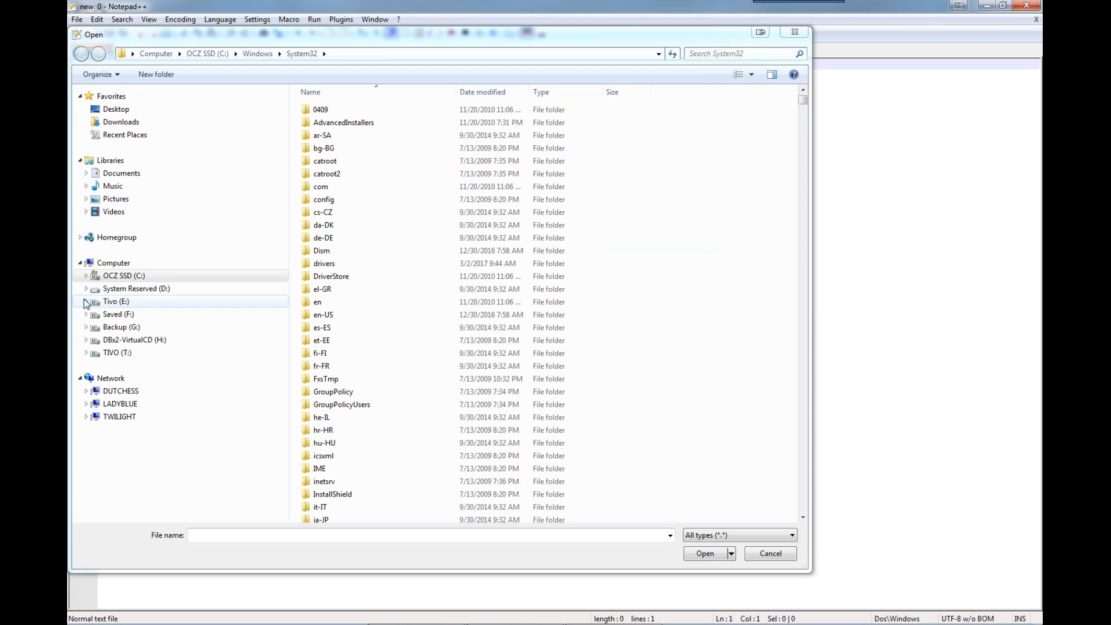
pyautogui.click(86, 276)
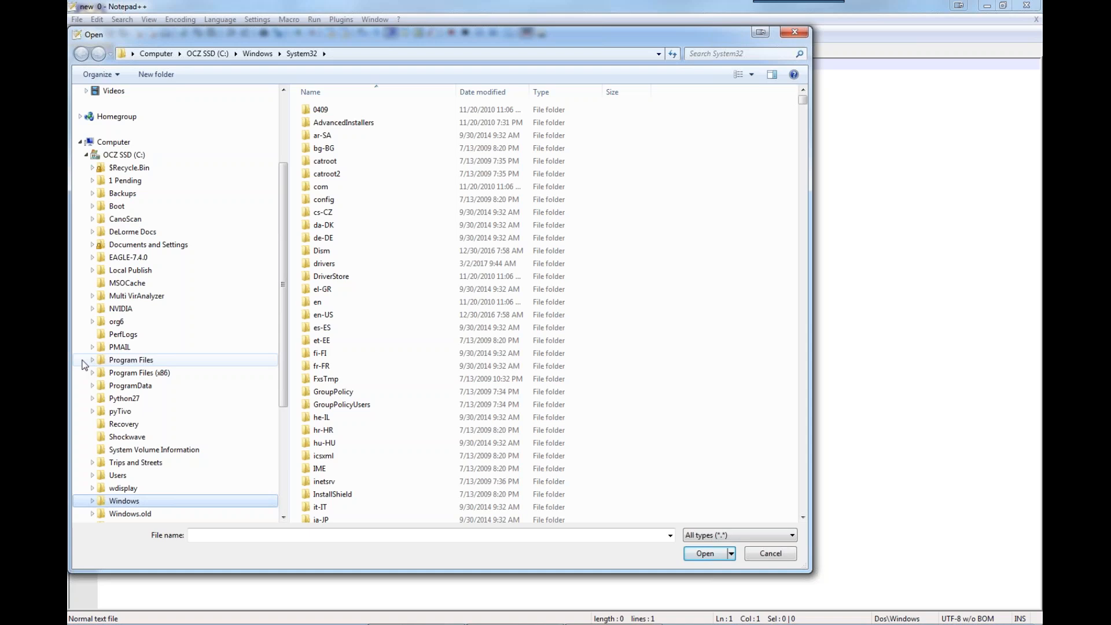
pyautogui.click(102, 375)
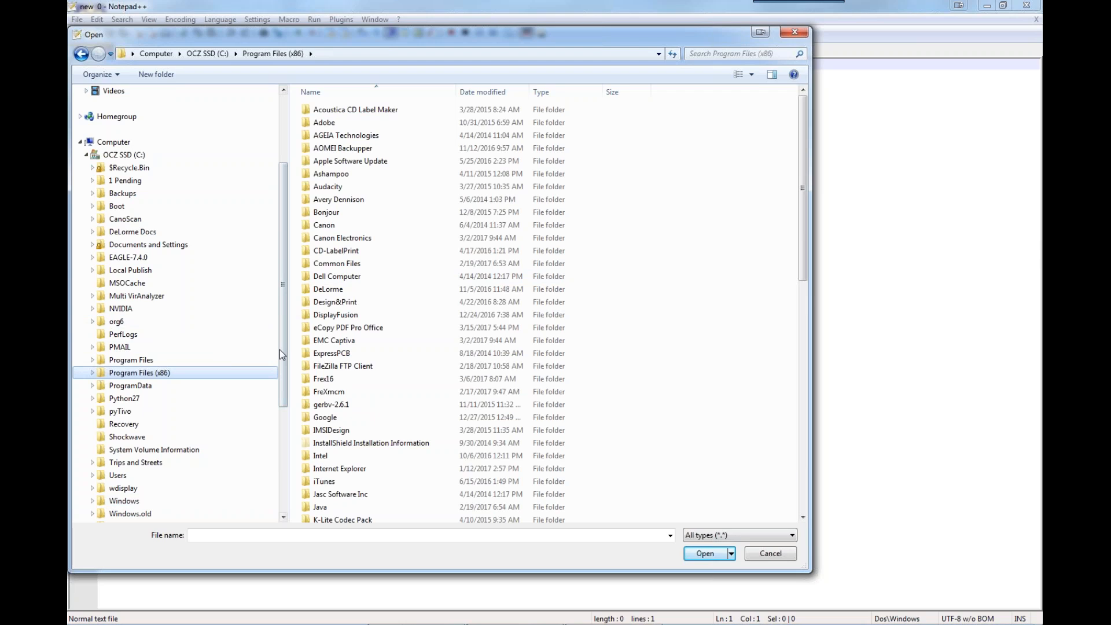
pyautogui.scroll(-2, 280, 350)
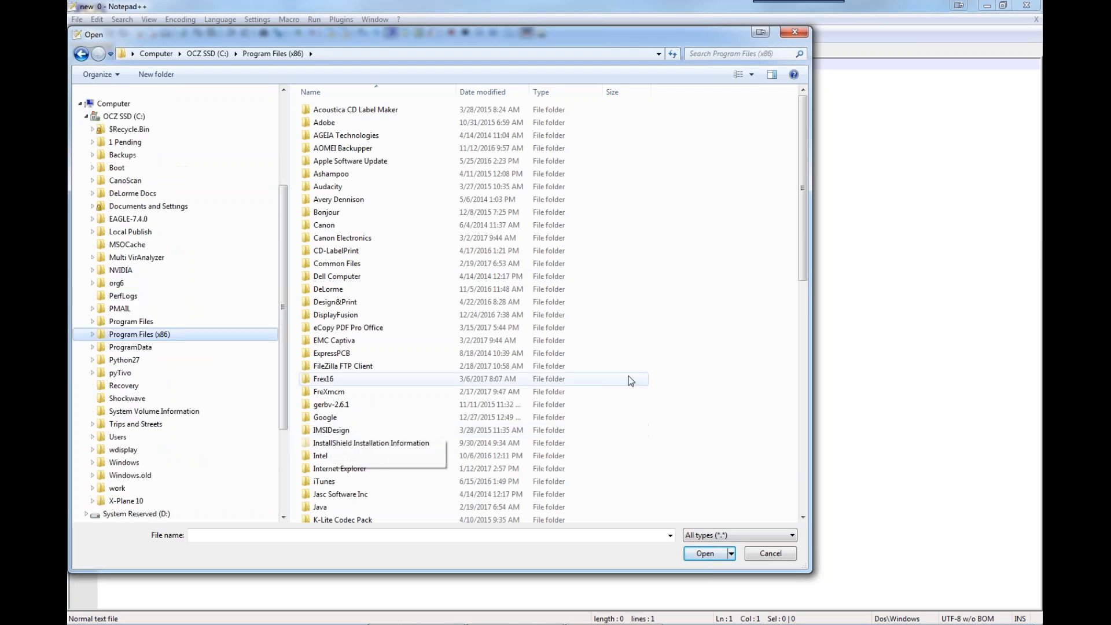
pyautogui.click(326, 393)
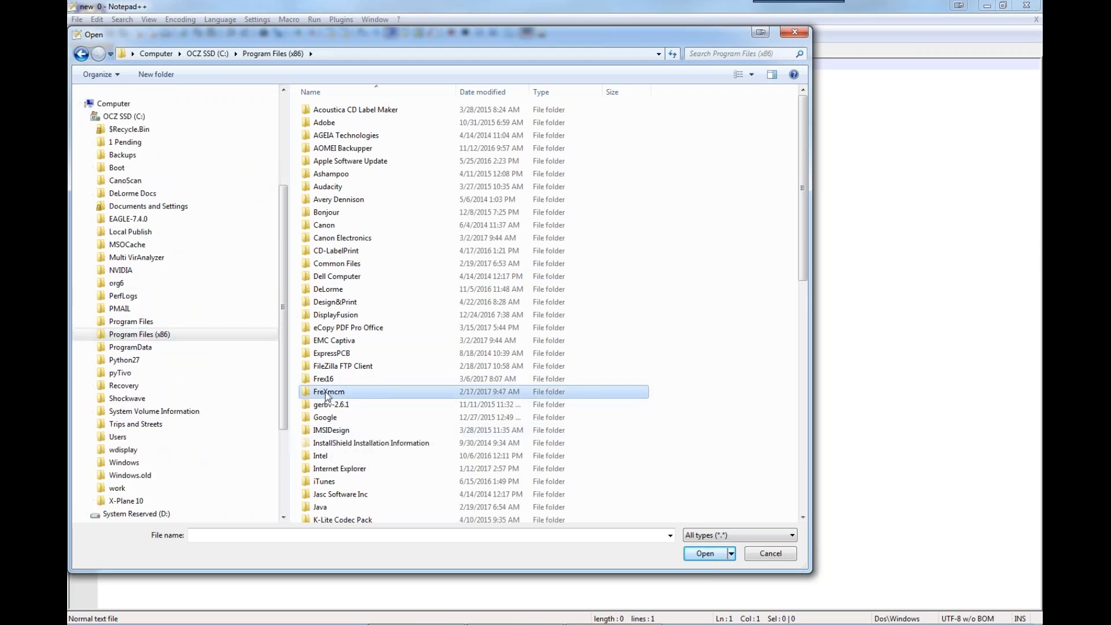
pyautogui.doubleClick(326, 393)
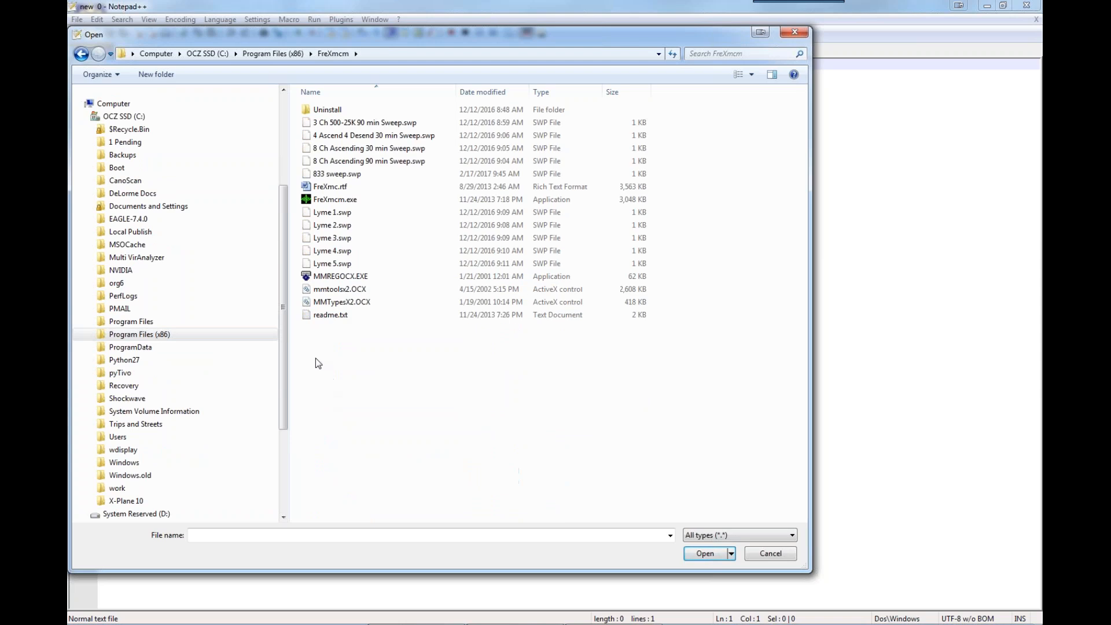
pyautogui.click(339, 227)
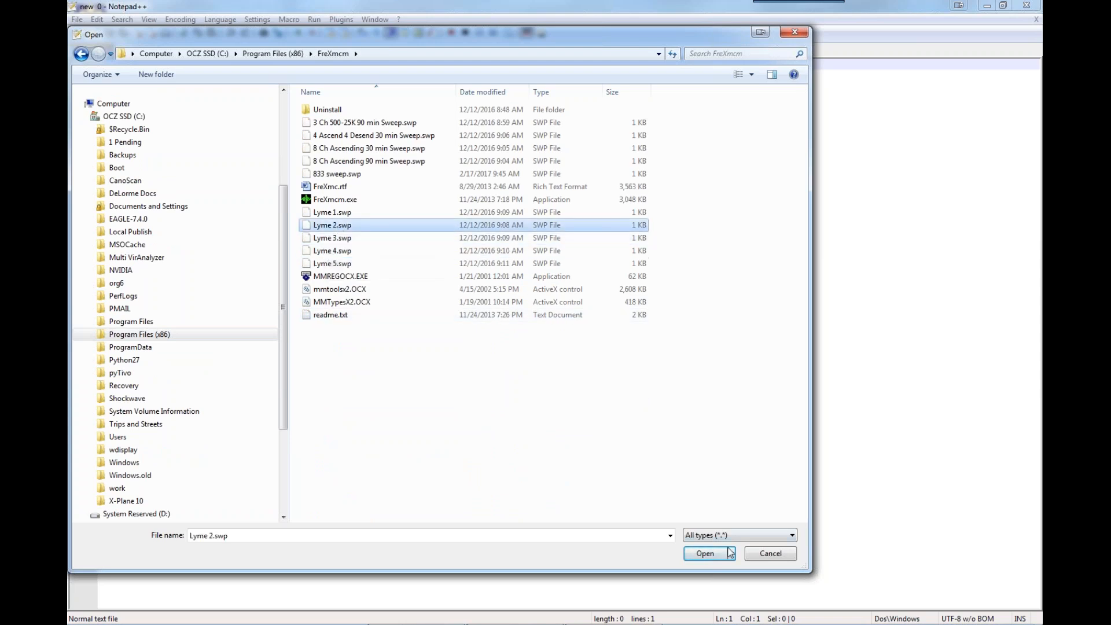
pyautogui.click(705, 554)
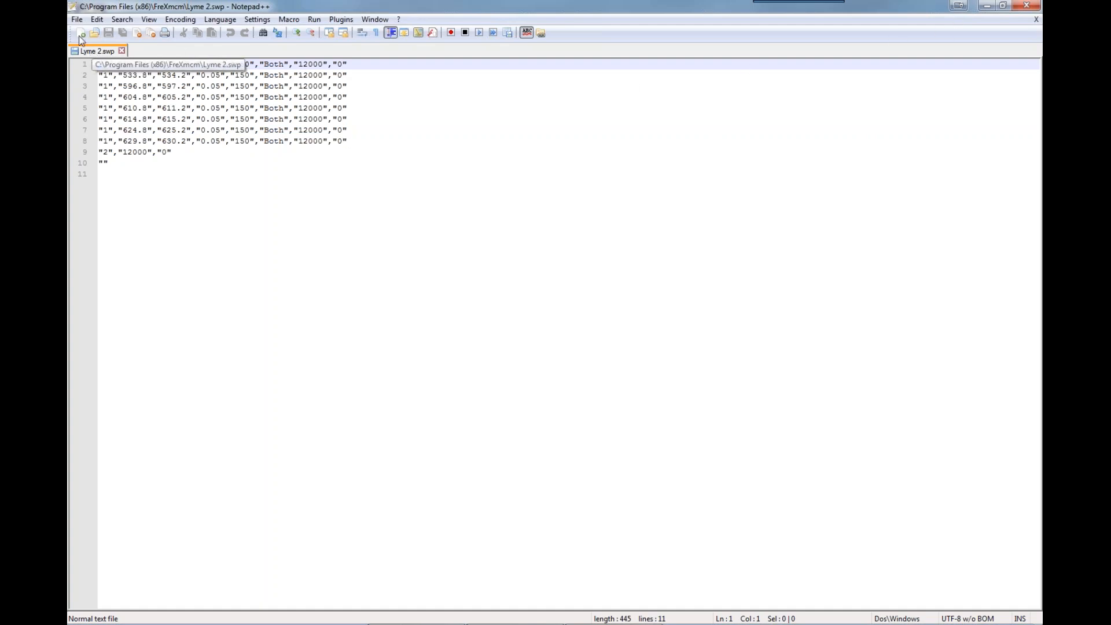
# Open the program file 1 Anxiety.prg from C:\Program Files (x86)\Frex16 to view its contents
pyautogui.click(78, 20)
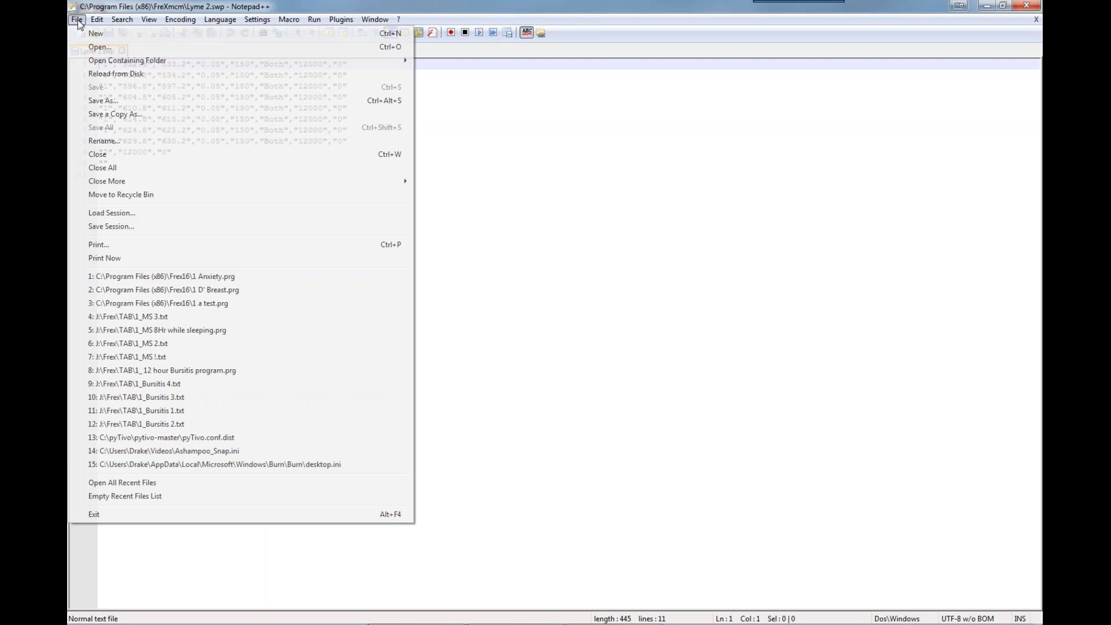
pyautogui.click(93, 49)
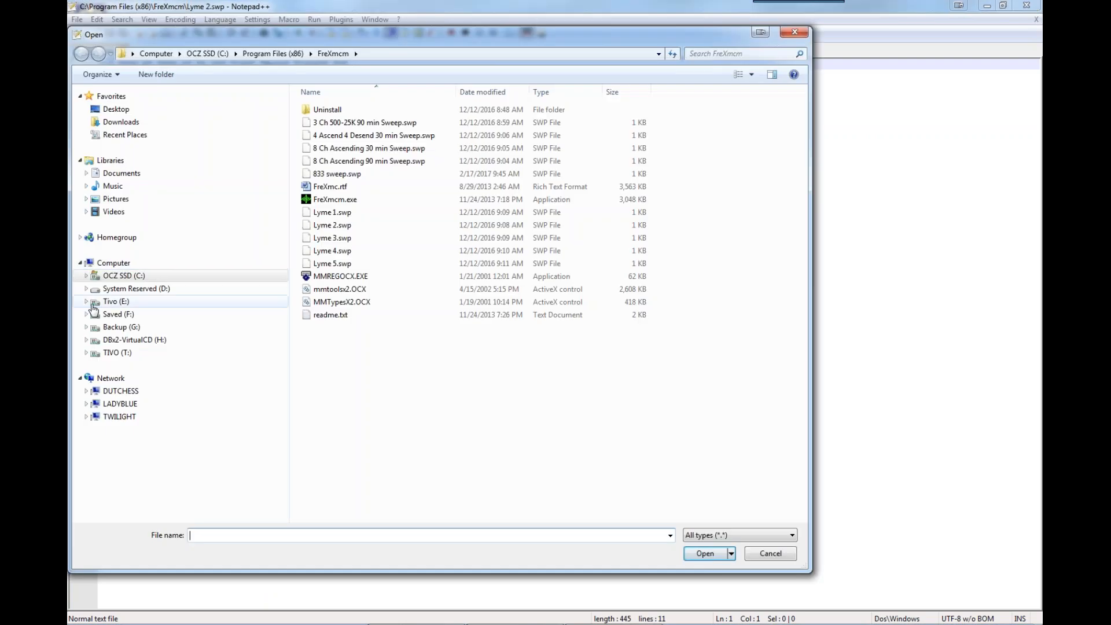
pyautogui.click(86, 277)
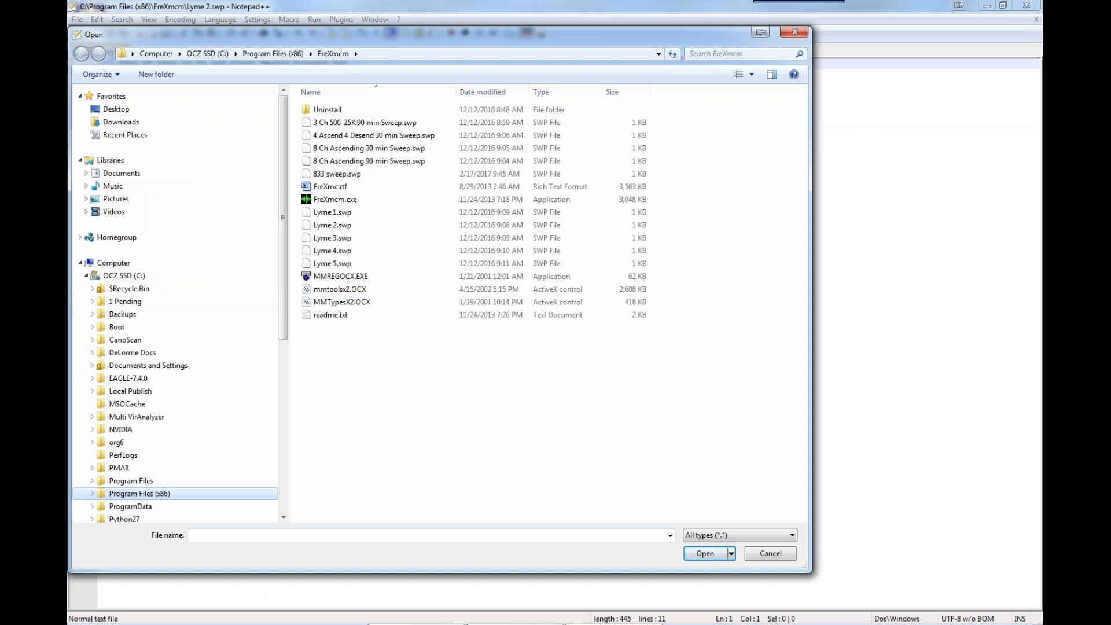
pyautogui.click(88, 495)
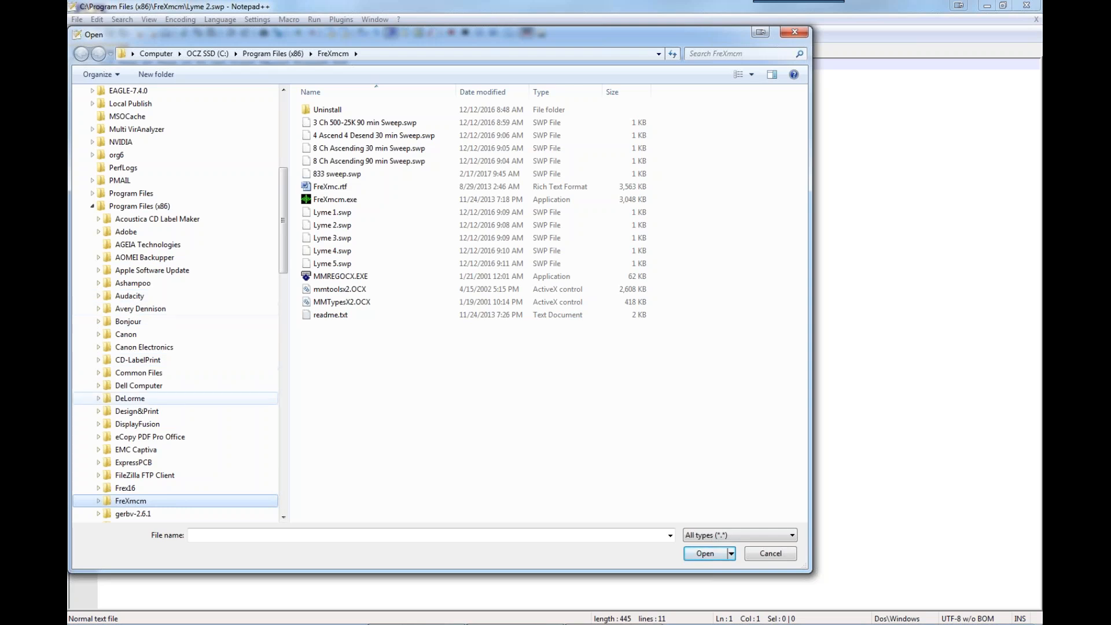
pyautogui.click(125, 489)
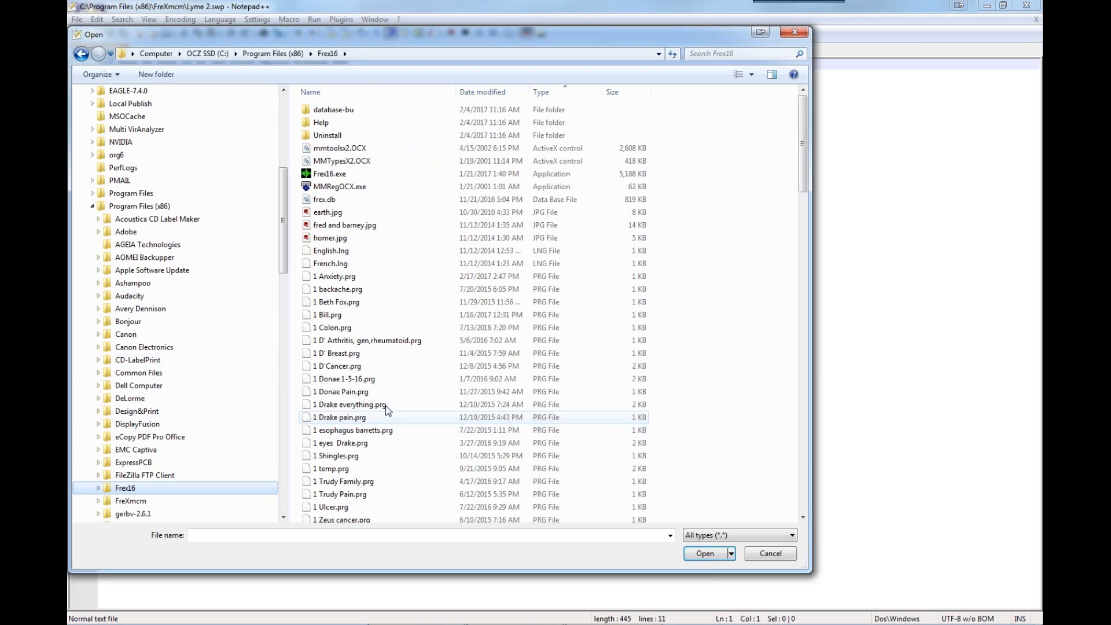
pyautogui.click(336, 280)
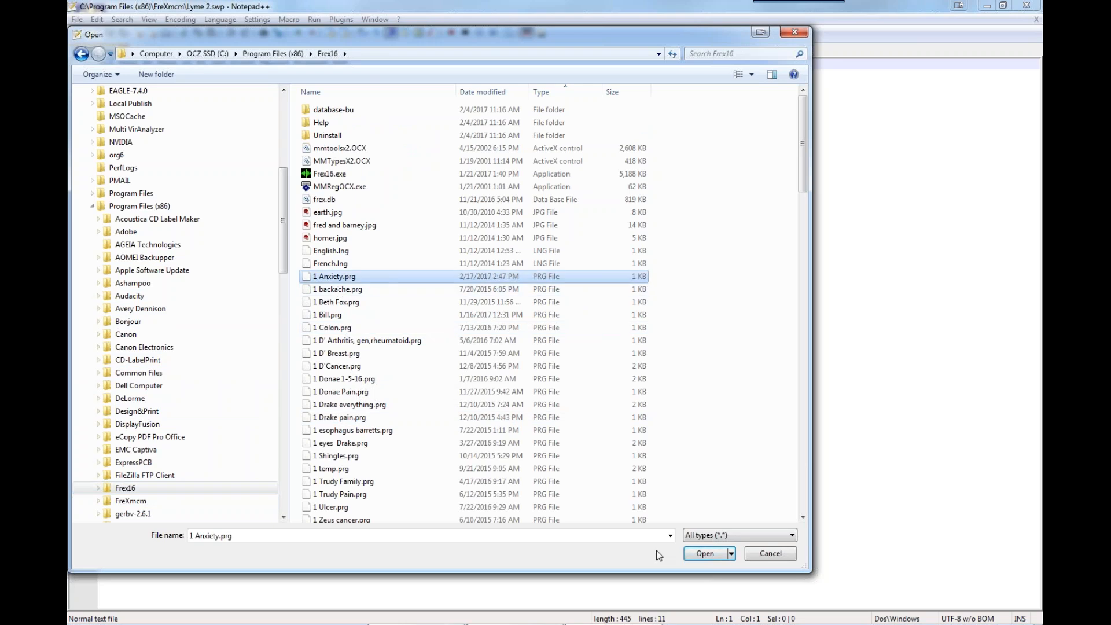
pyautogui.press('Return')
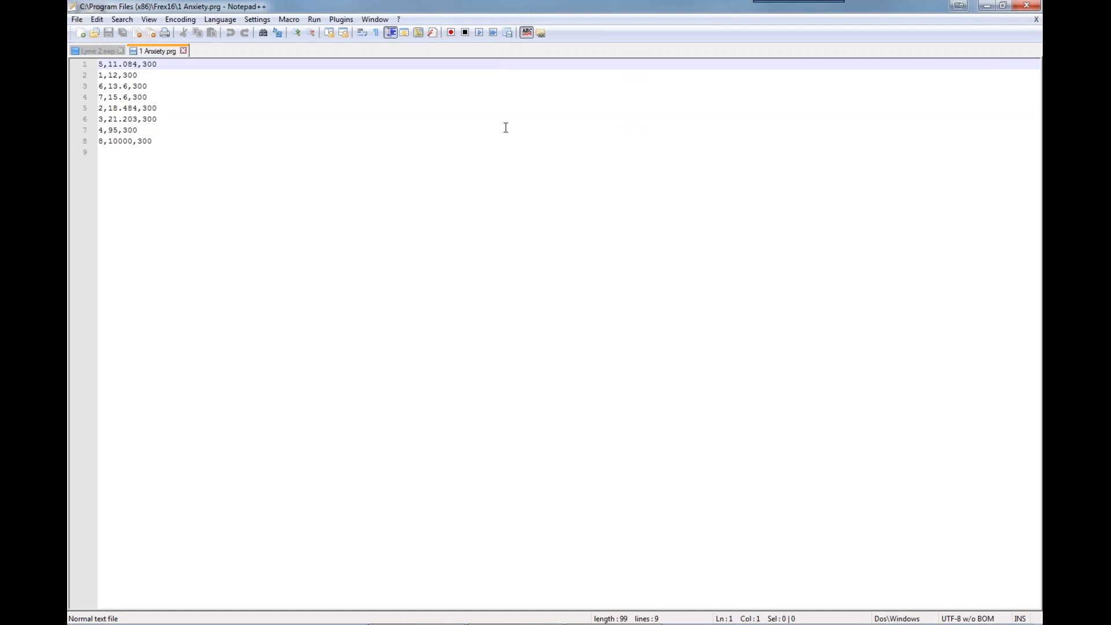
# Close 1 Anxiety.prg, exit Notepad++, and proceed past the FreX 16 start screen to its main window
pyautogui.click(1036, 19)
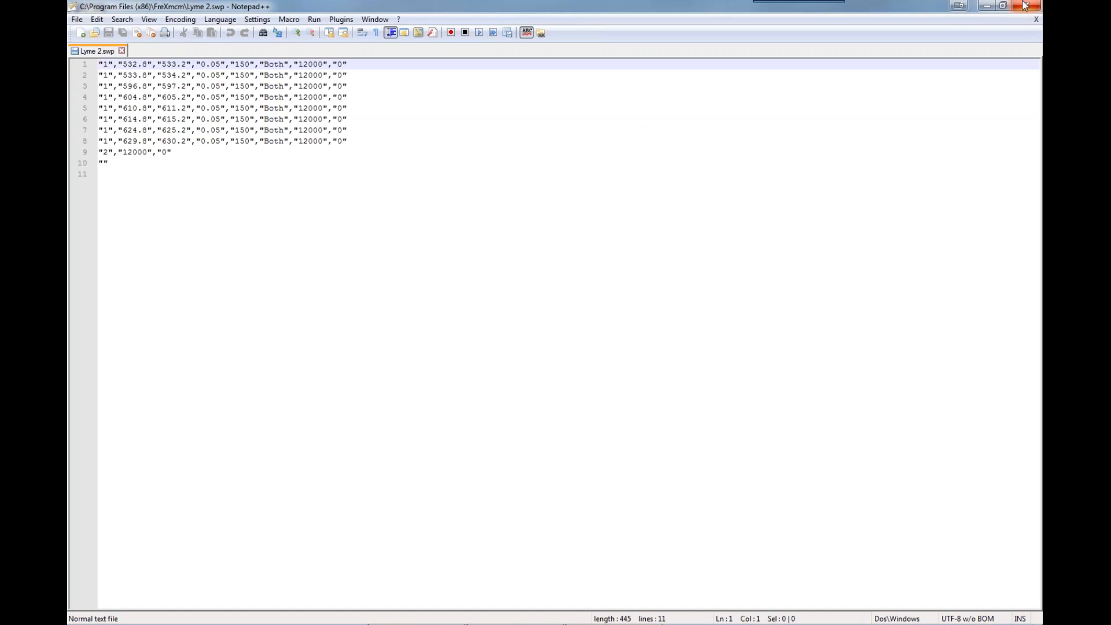
pyautogui.click(1024, 7)
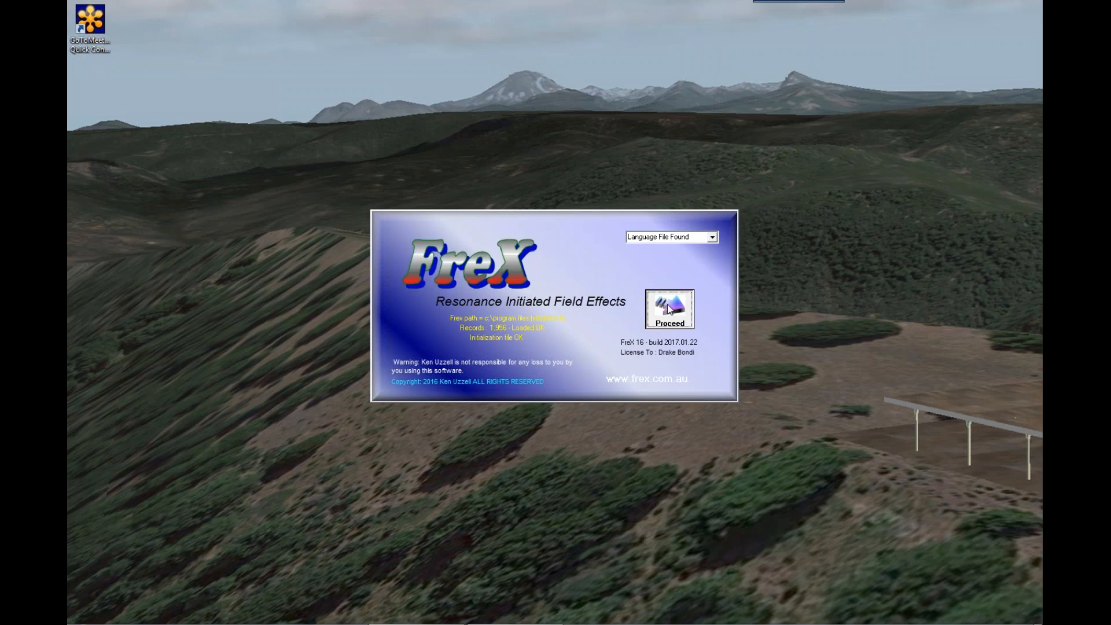
pyautogui.click(669, 309)
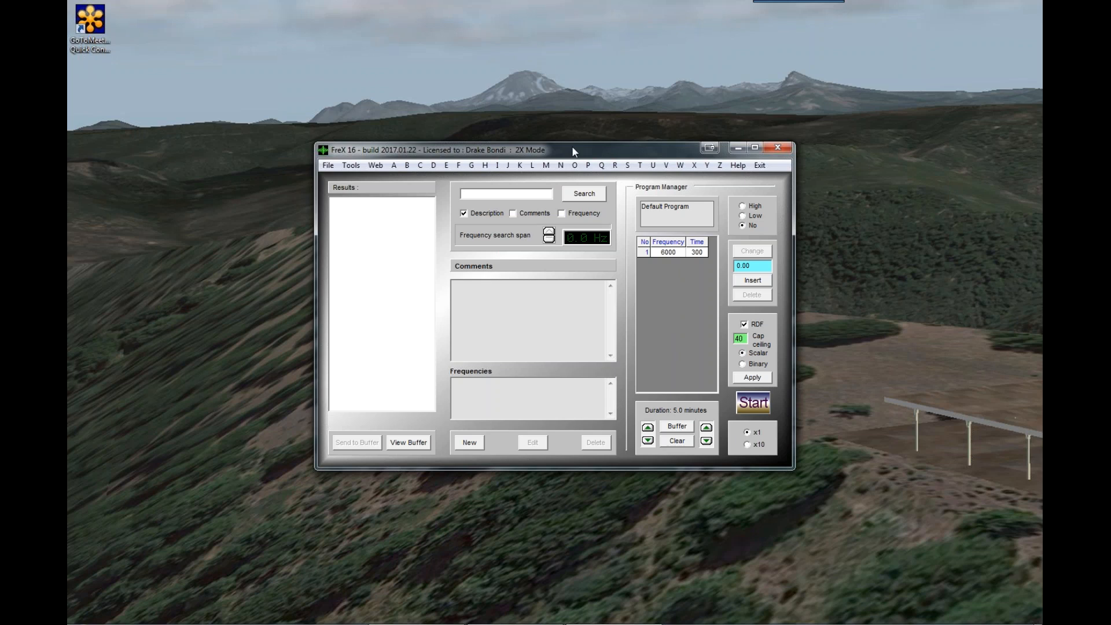
pyautogui.moveTo(572, 148); pyautogui.dragTo(574, 114)
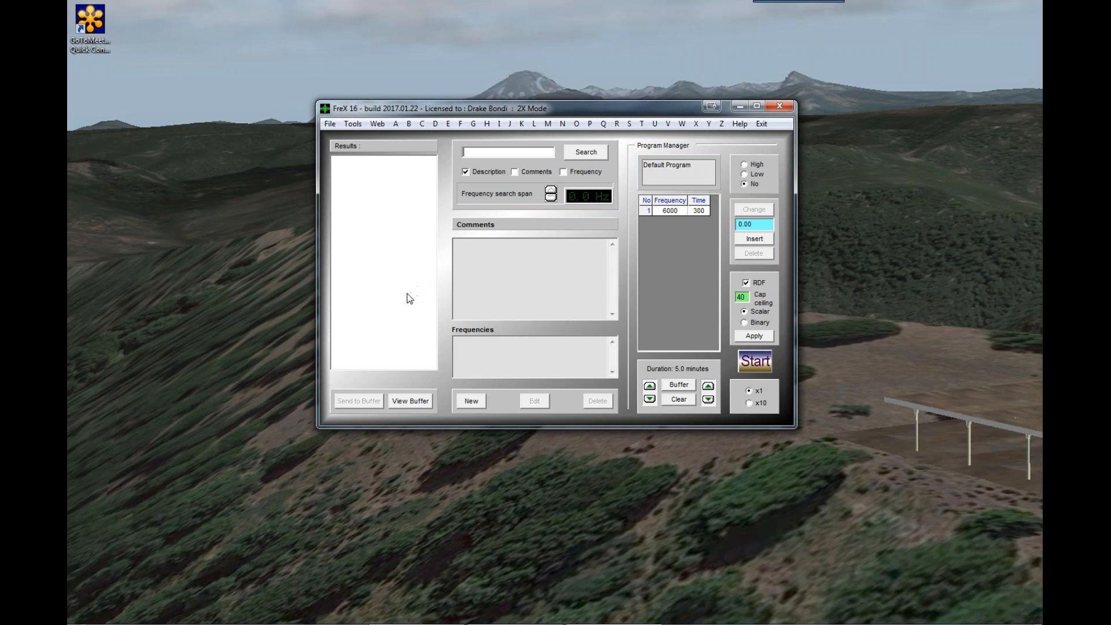
# Change the default program's only frequency to 528
pyautogui.click(672, 212)
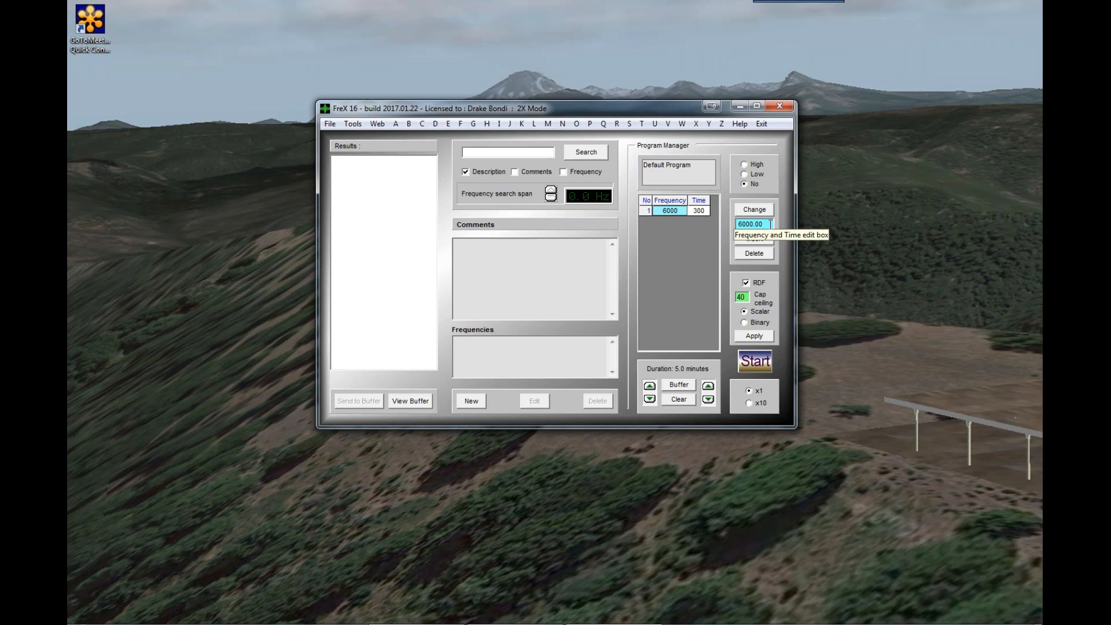
pyautogui.moveTo(770, 224); pyautogui.dragTo(739, 224)
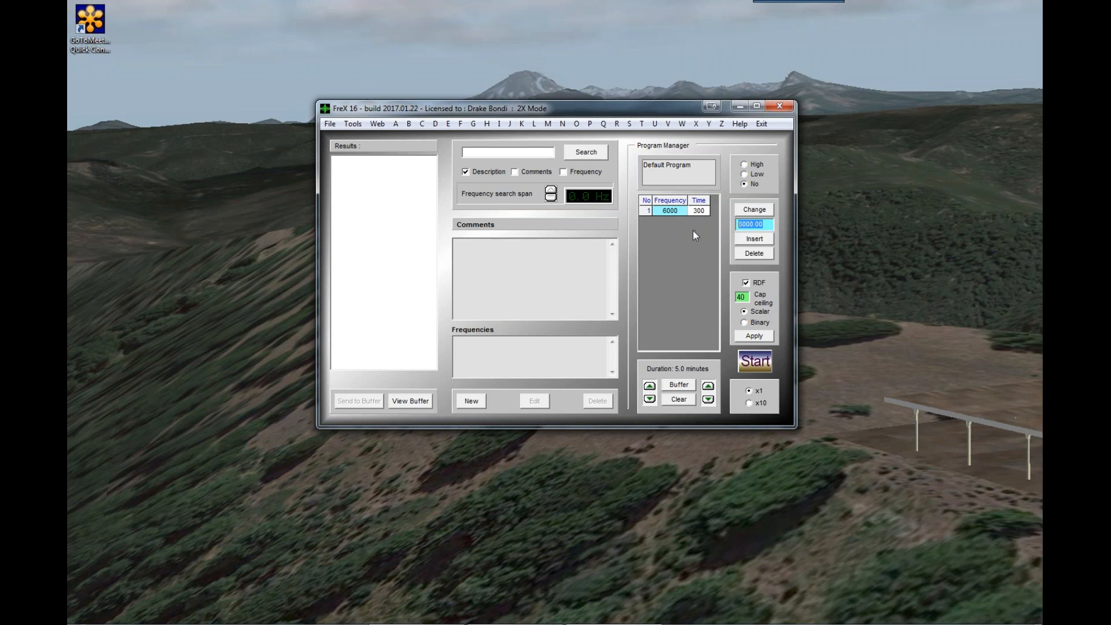
pyautogui.write('528')
pyautogui.click(766, 213)
pyautogui.click(330, 125)
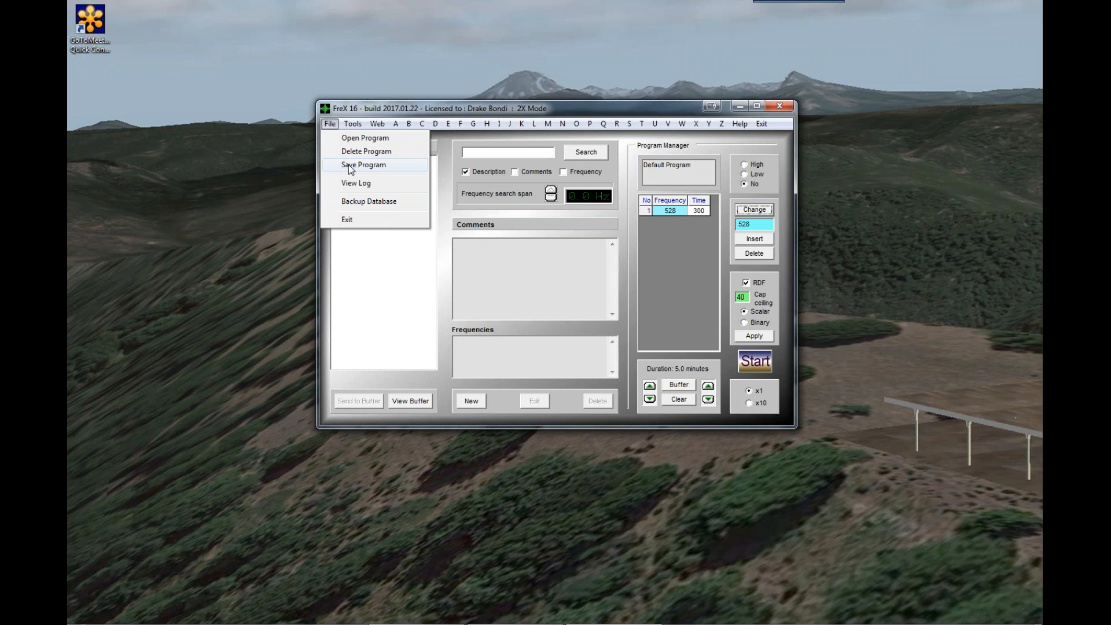
pyautogui.click(690, 280)
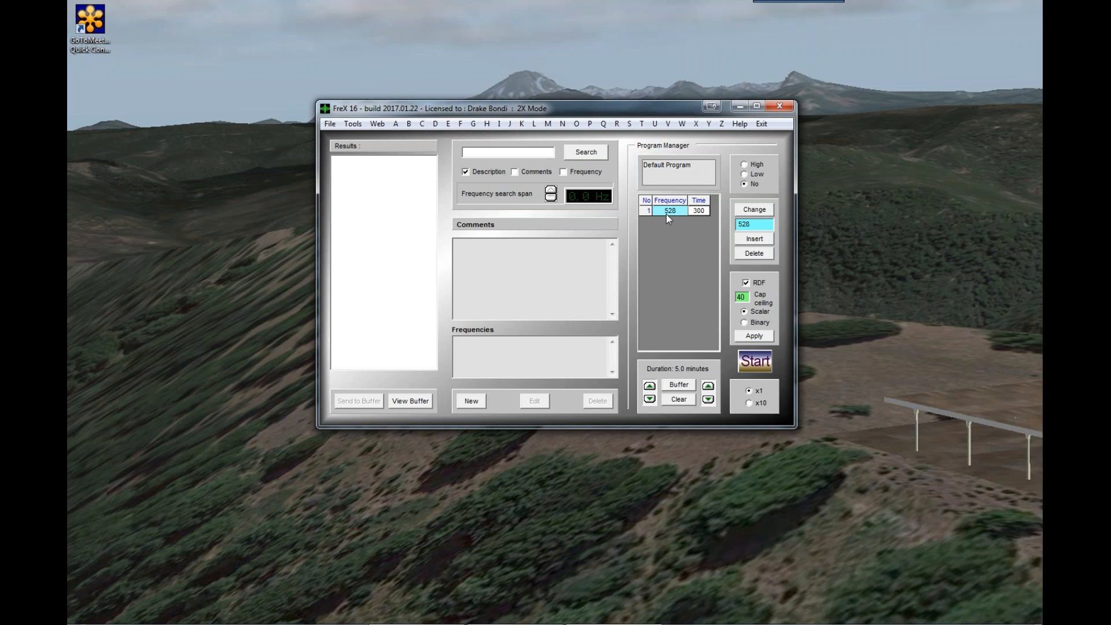
# Clear the program table and insert a new entry with frequency 528 and time 300
pyautogui.click(679, 398)
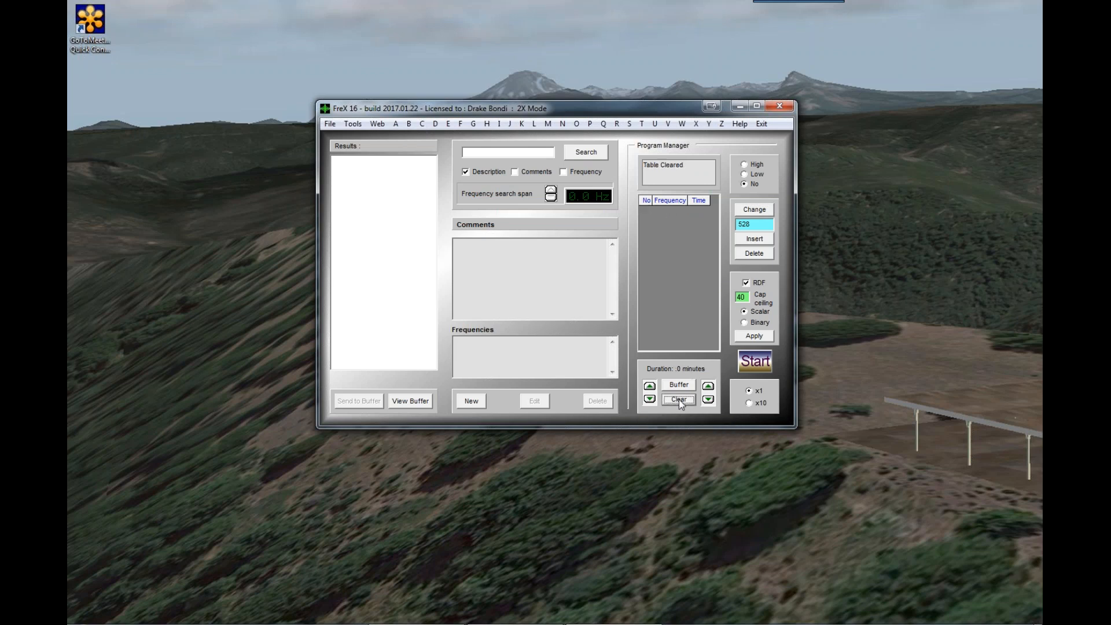
pyautogui.click(750, 240)
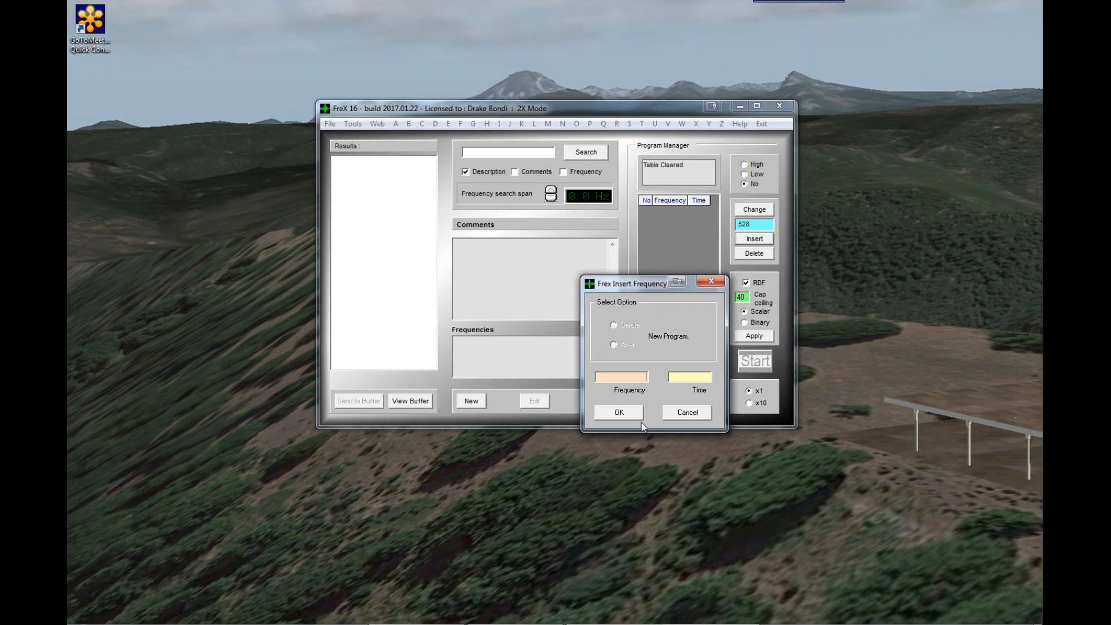
pyautogui.write('52')
pyautogui.write('8')
pyautogui.write('3')
pyautogui.write('00')
pyautogui.click(619, 413)
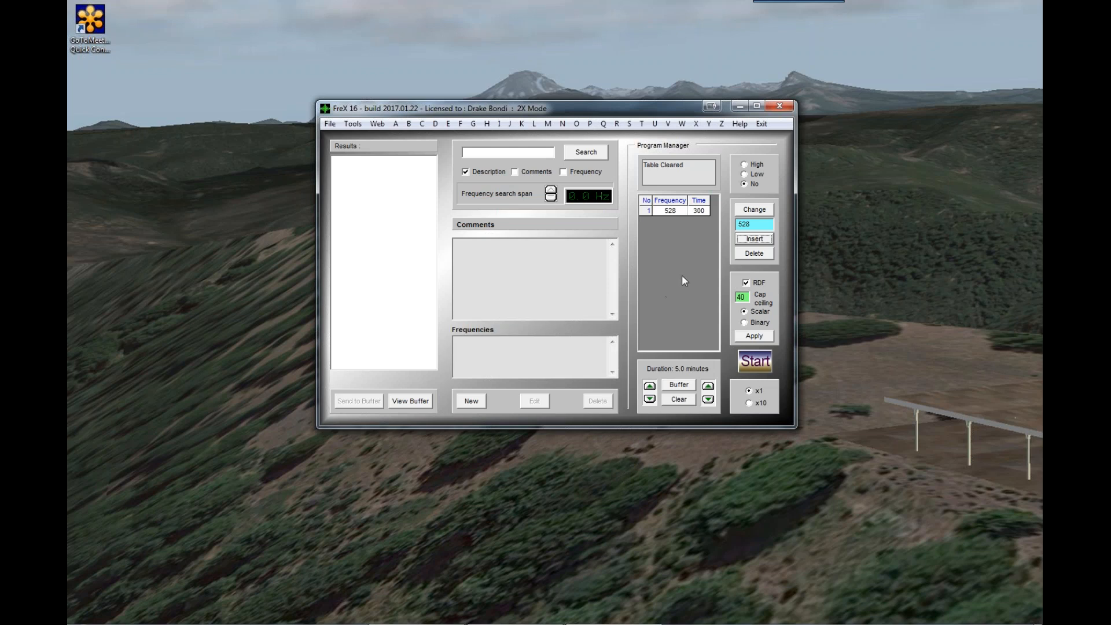
# Save the program under the name 528 and close the save dialog
pyautogui.click(331, 123)
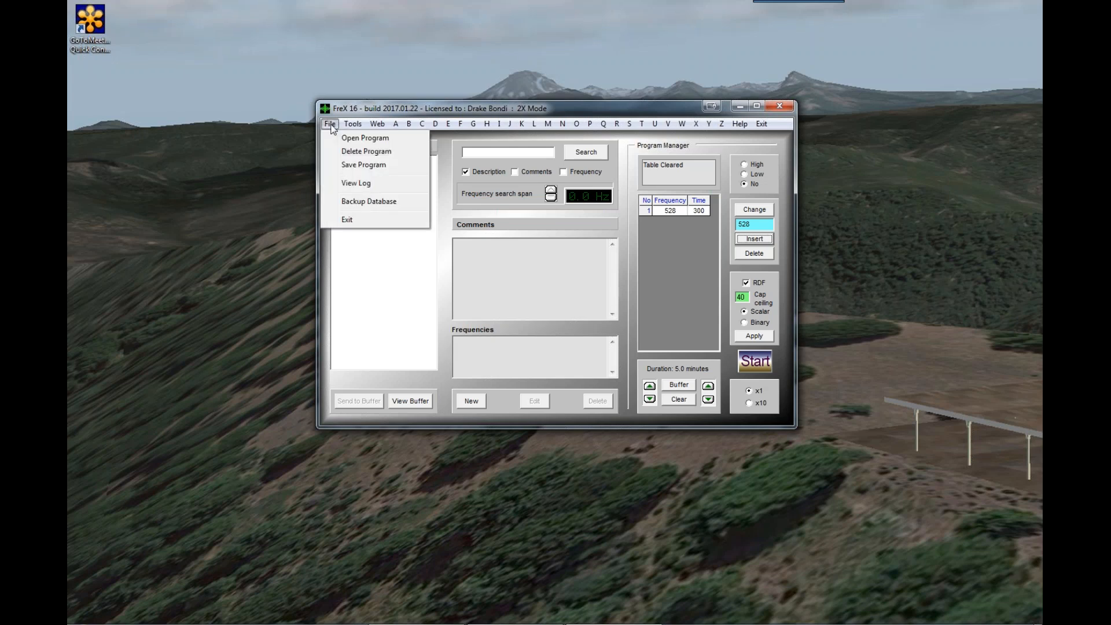
pyautogui.click(347, 166)
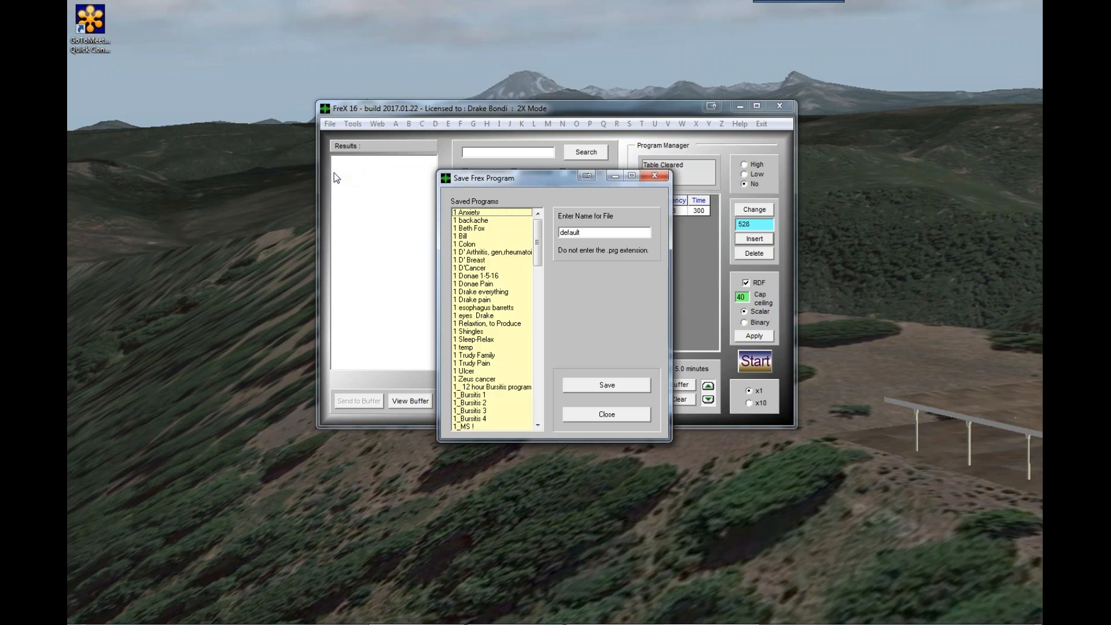
pyautogui.doubleClick(588, 233)
pyautogui.press('BackSpace')
pyautogui.write('528')
pyautogui.click(607, 384)
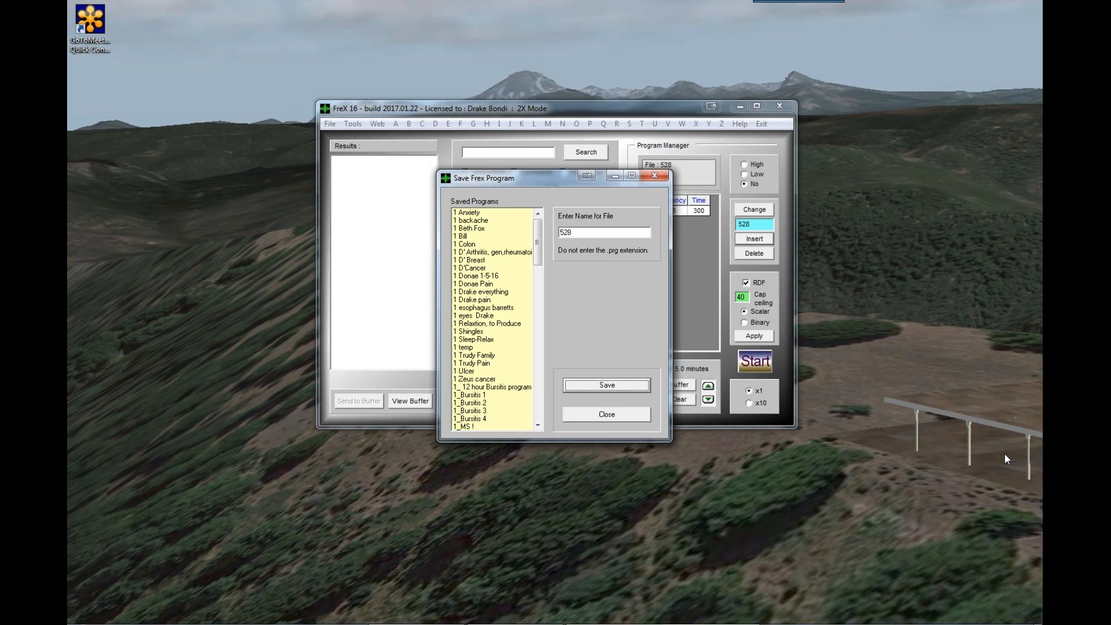
pyautogui.click(587, 414)
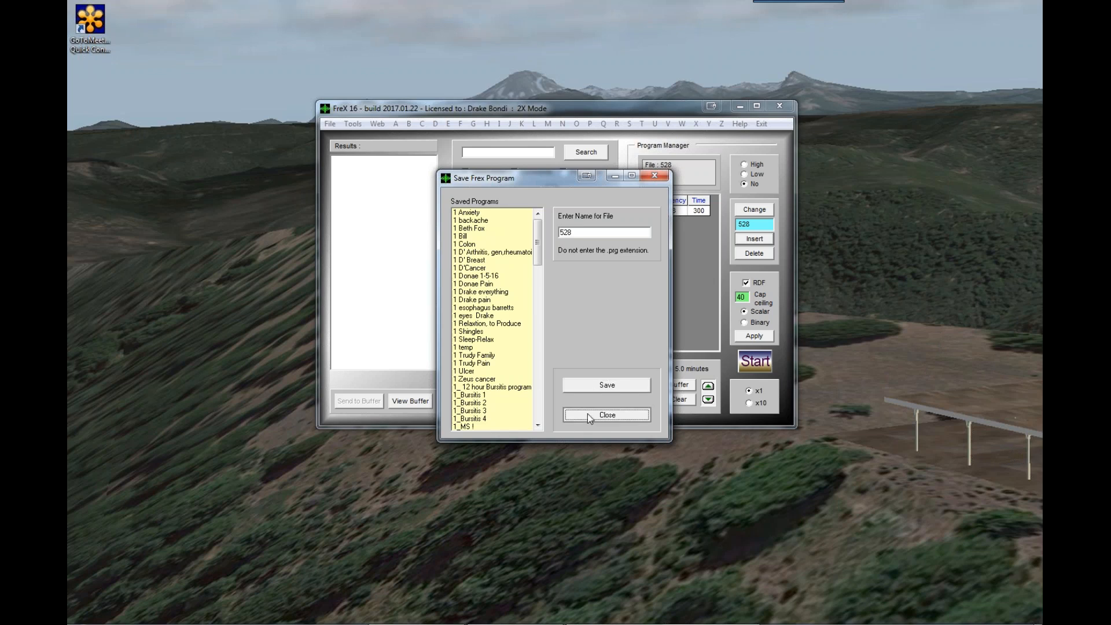
pyautogui.click(588, 414)
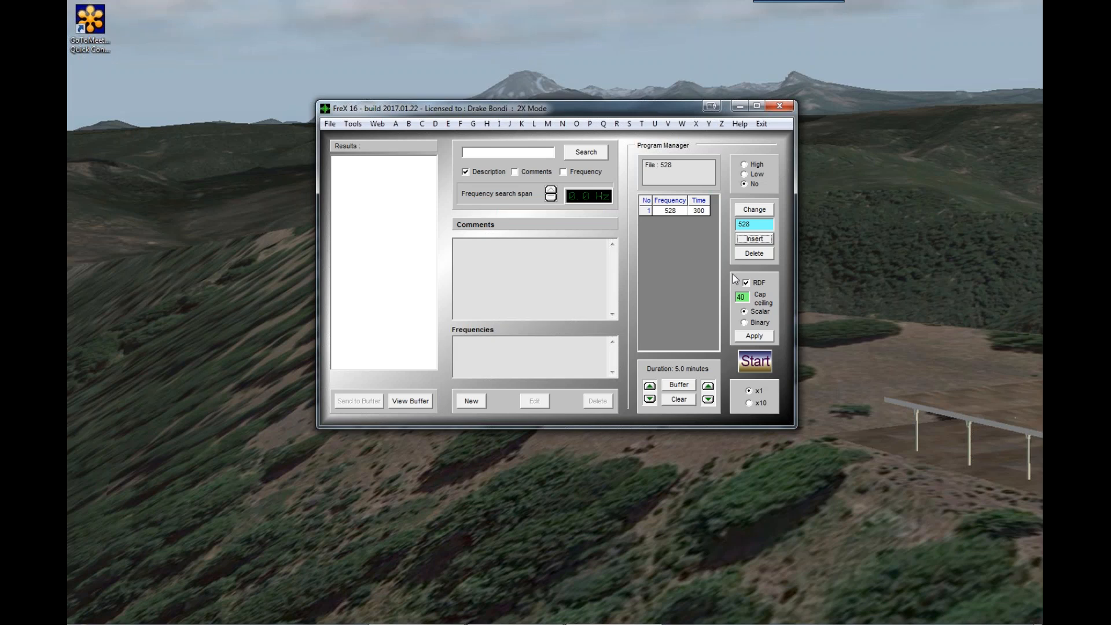
# Clear the program table and fill it from the database record "Relaxation, to produce" through the buffer
pyautogui.click(676, 399)
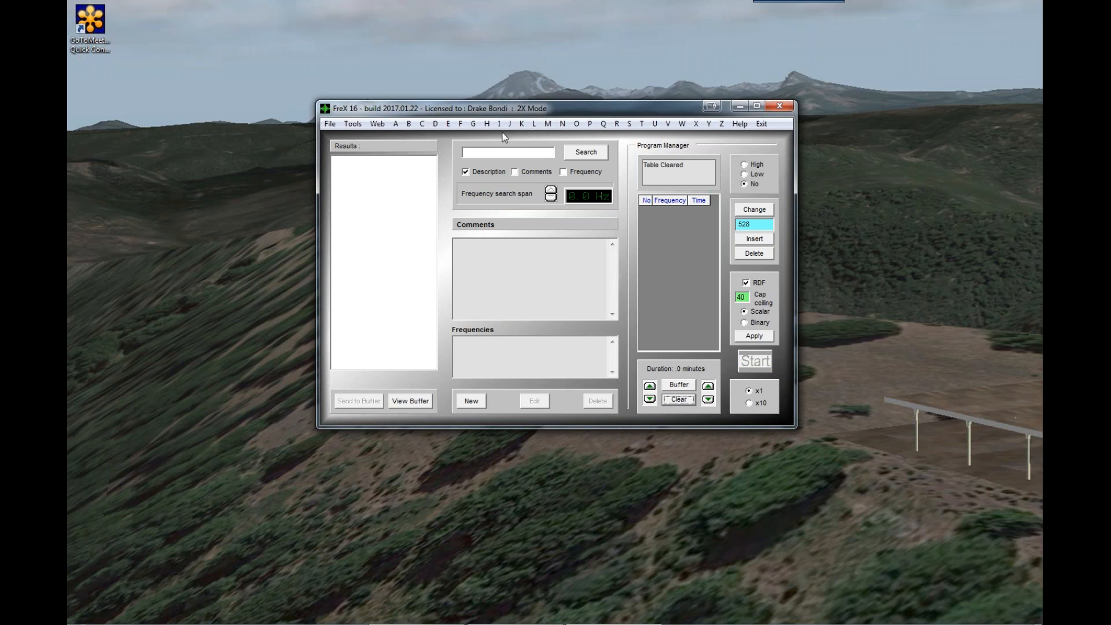
pyautogui.click(618, 124)
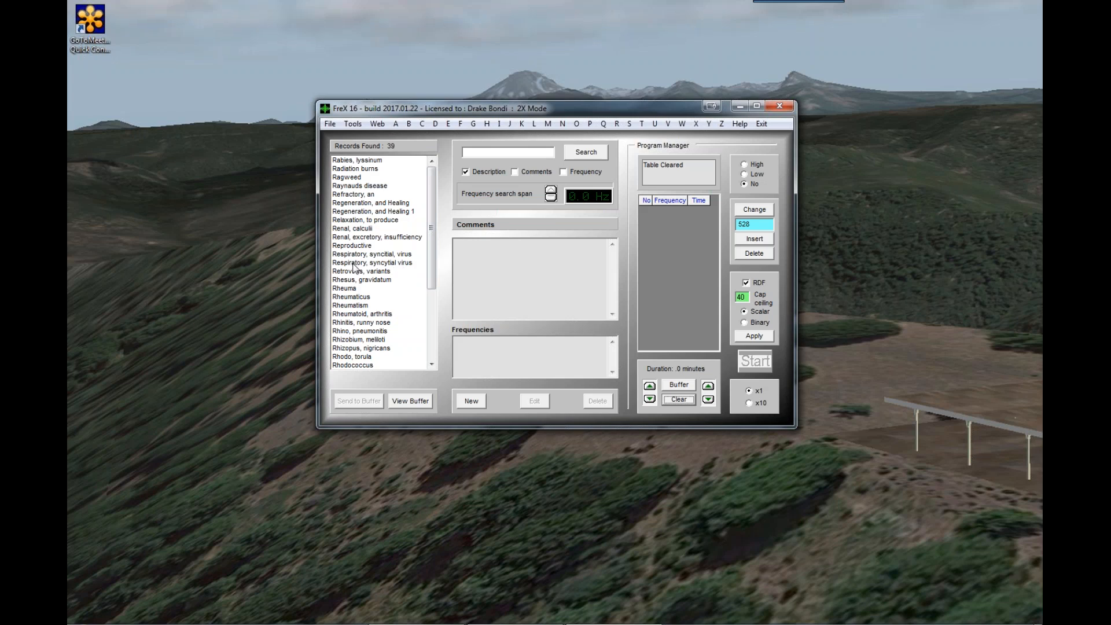
pyautogui.click(358, 221)
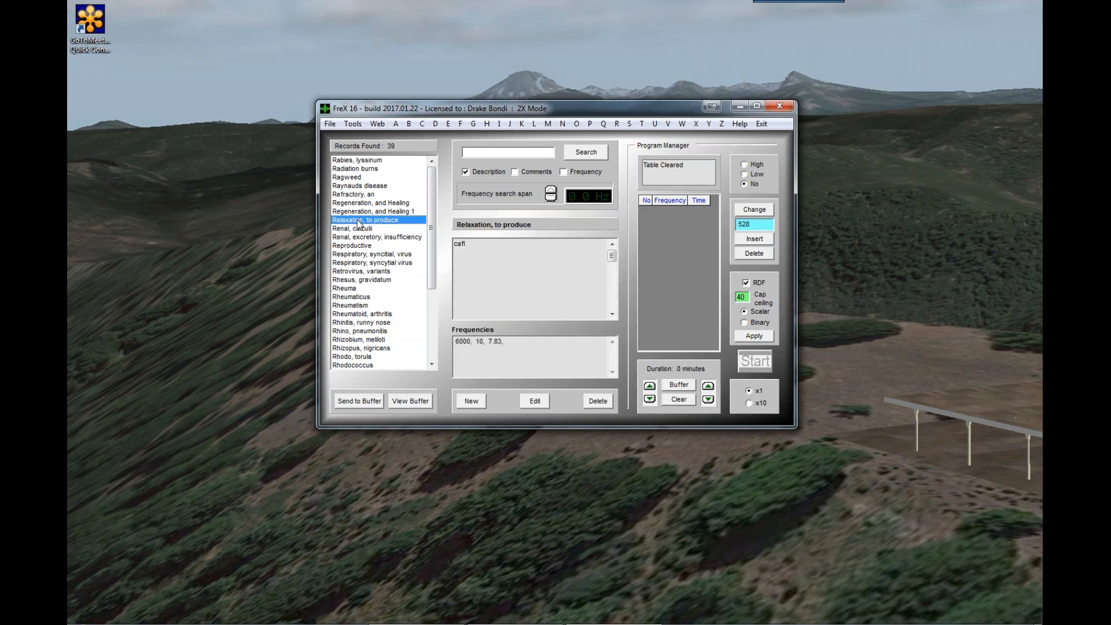
pyautogui.click(359, 403)
pyautogui.click(686, 386)
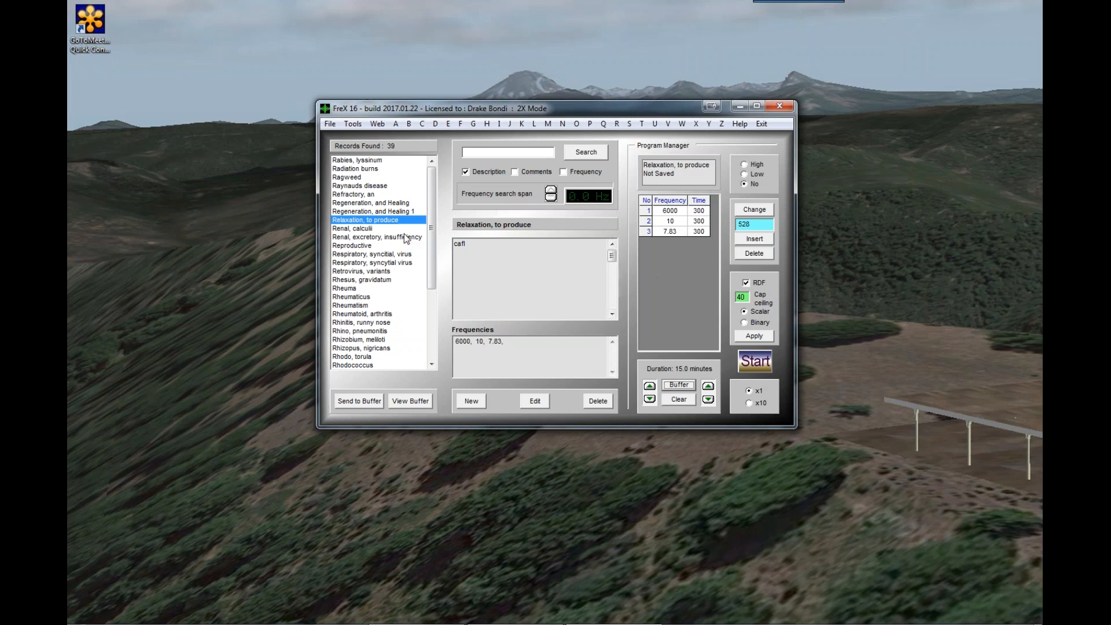
# Load the saved program 528 with the Add to Table option, appending it to the relaxation frequencies
pyautogui.click(335, 126)
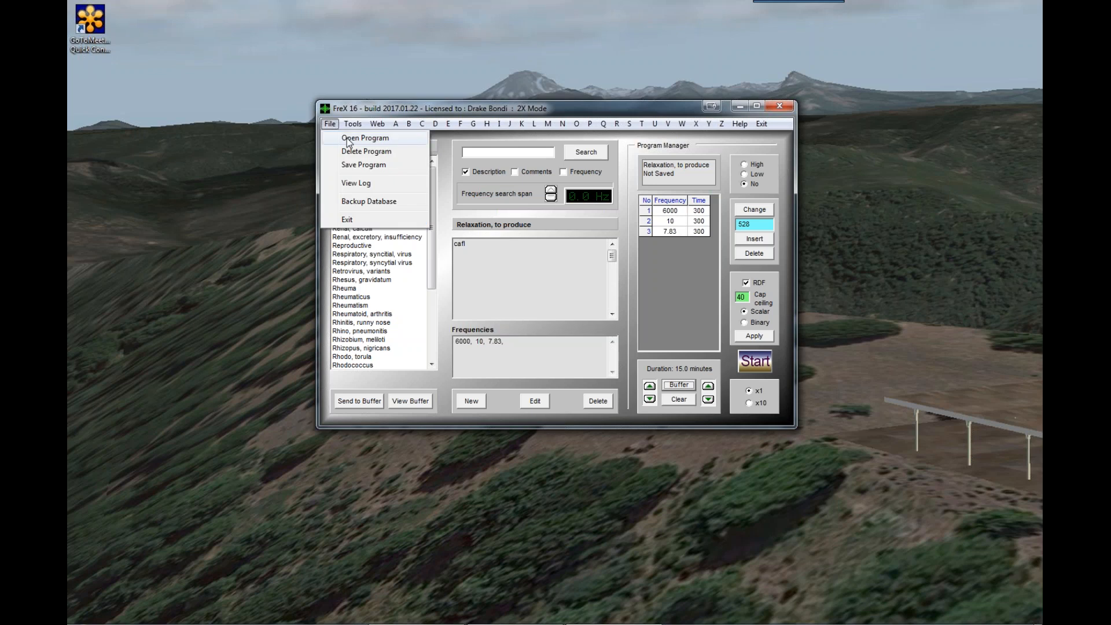
pyautogui.click(351, 139)
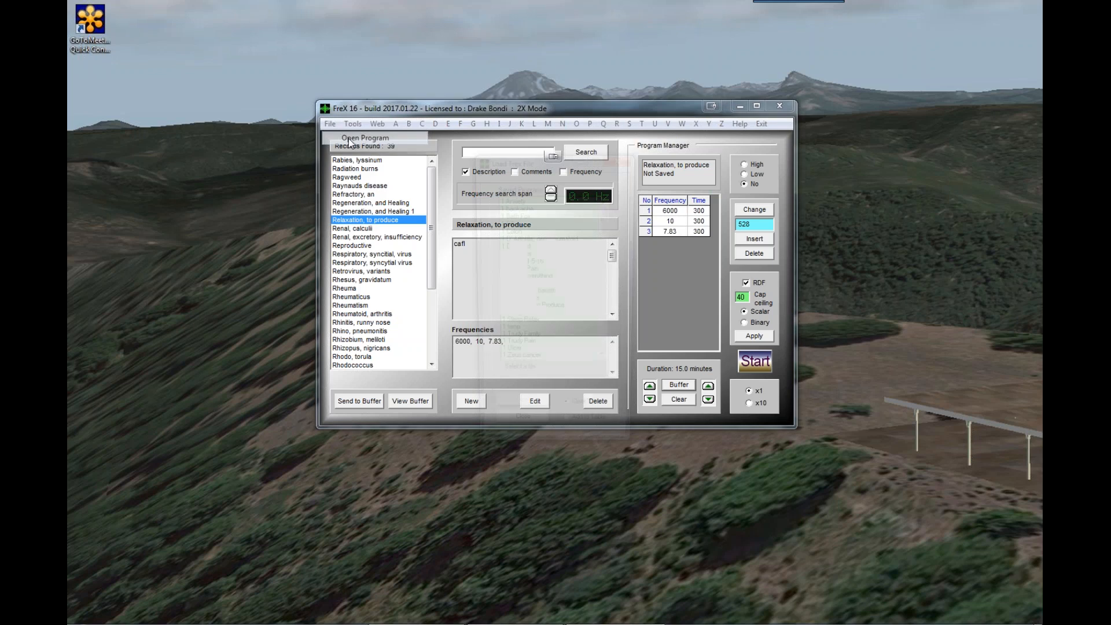
pyautogui.moveTo(606, 229); pyautogui.dragTo(607, 255)
pyautogui.click(501, 294)
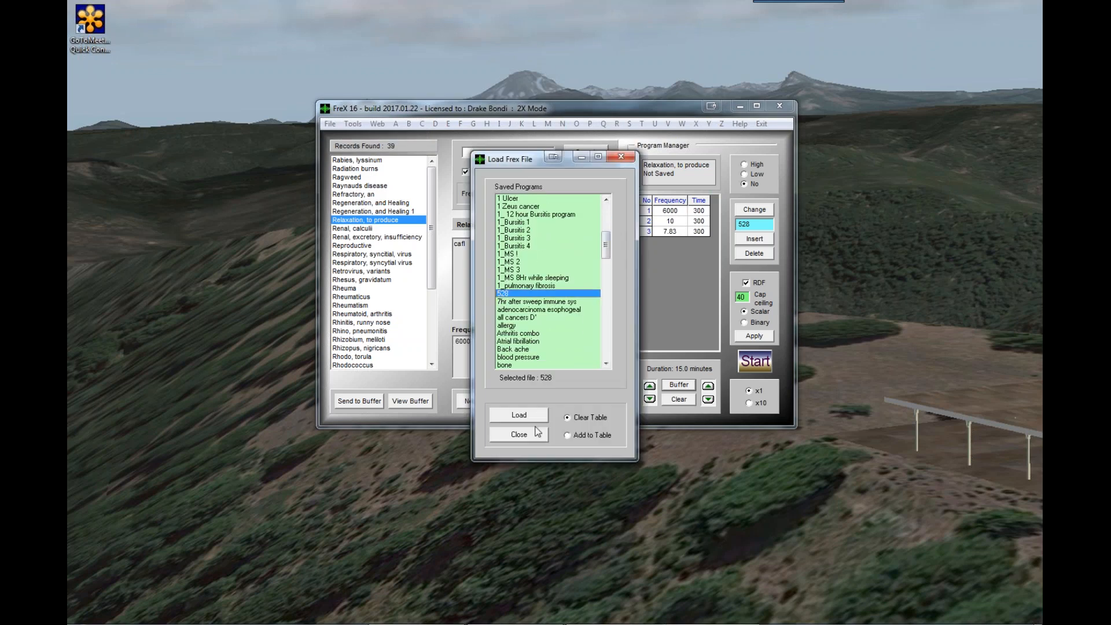
pyautogui.click(568, 438)
pyautogui.click(514, 416)
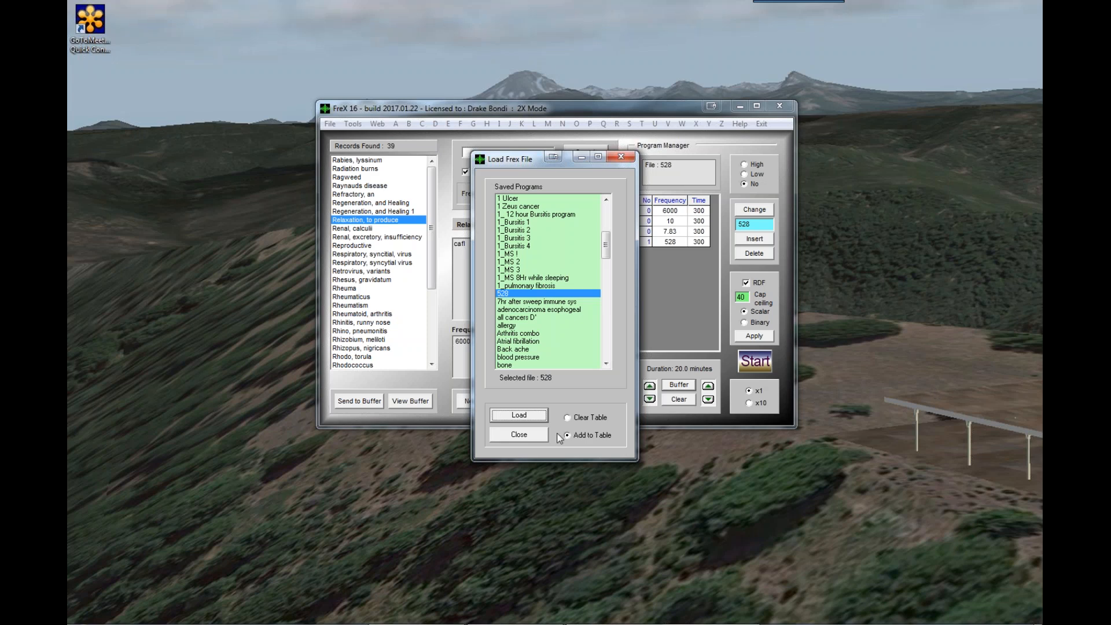
pyautogui.click(529, 436)
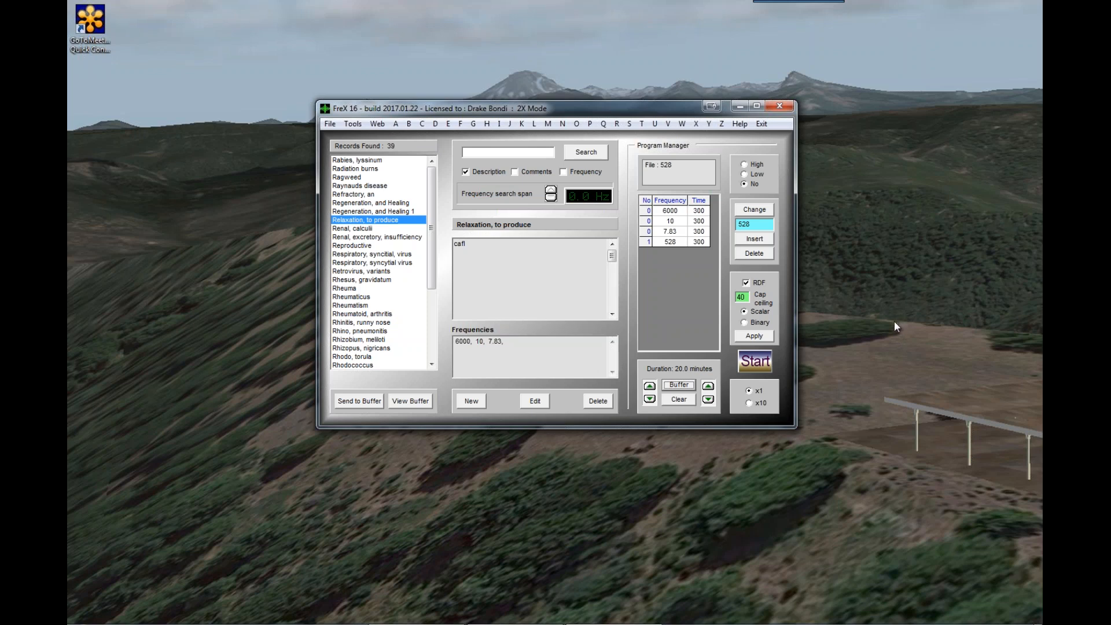
# Append the saved program 528 two more times to the program table using the Add to Table option, and close the load dialog
pyautogui.click(330, 124)
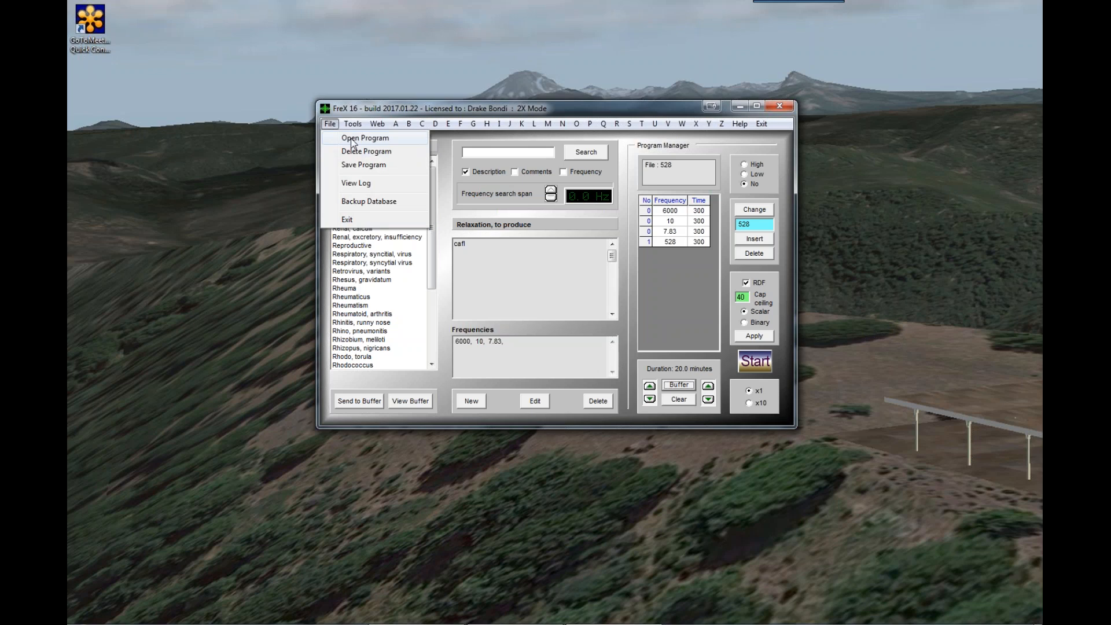
pyautogui.click(351, 142)
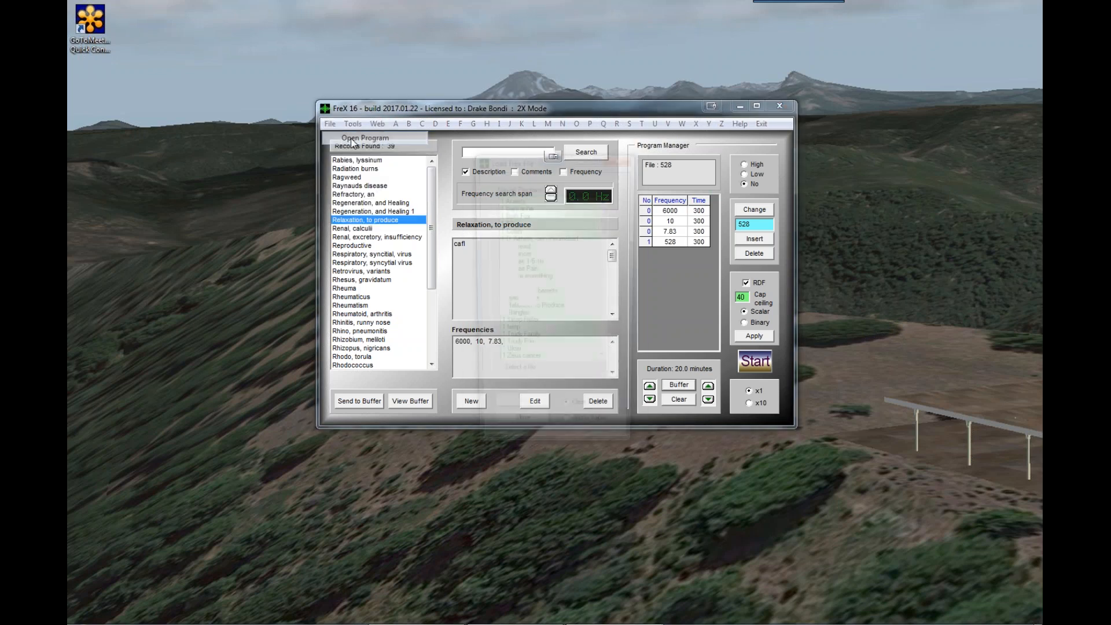
pyautogui.moveTo(605, 206); pyautogui.dragTo(611, 264)
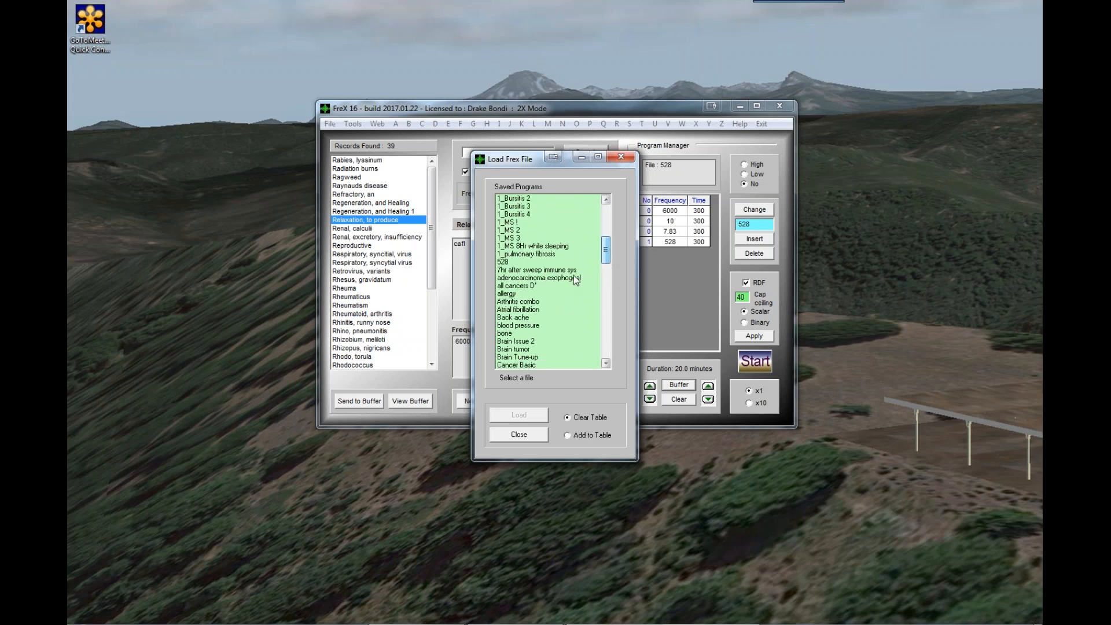
pyautogui.click(529, 262)
pyautogui.click(567, 437)
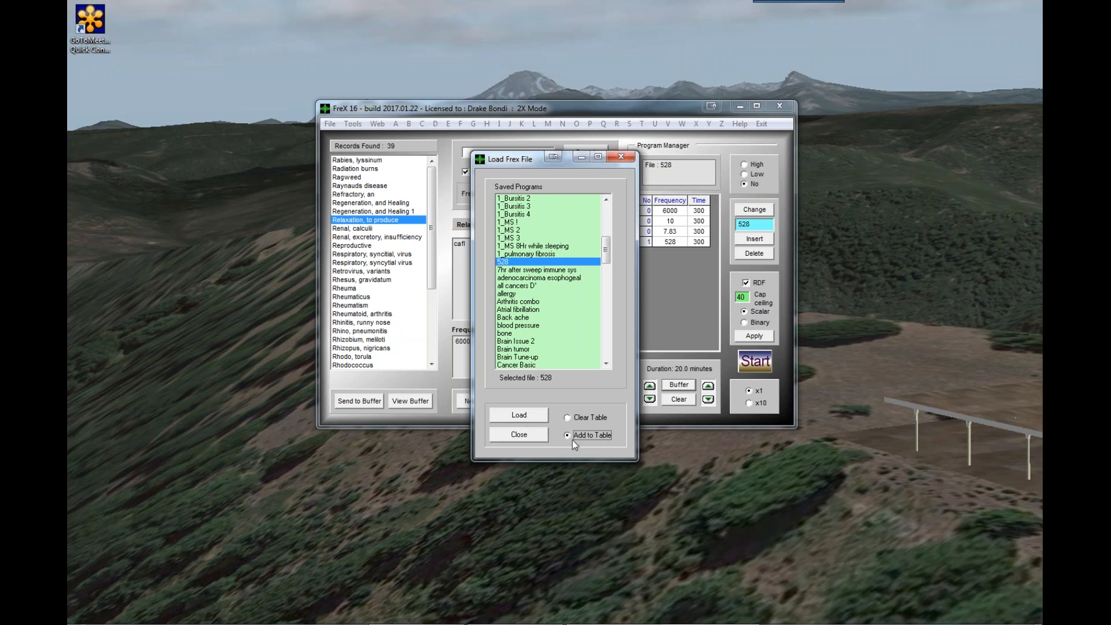
pyautogui.click(540, 419)
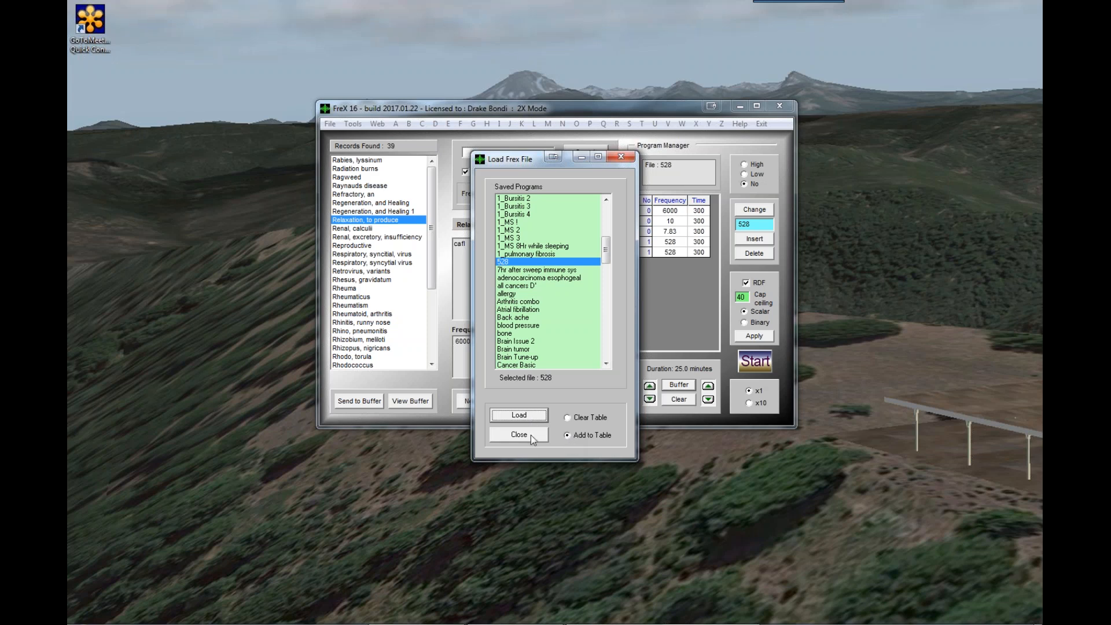
pyautogui.click(520, 416)
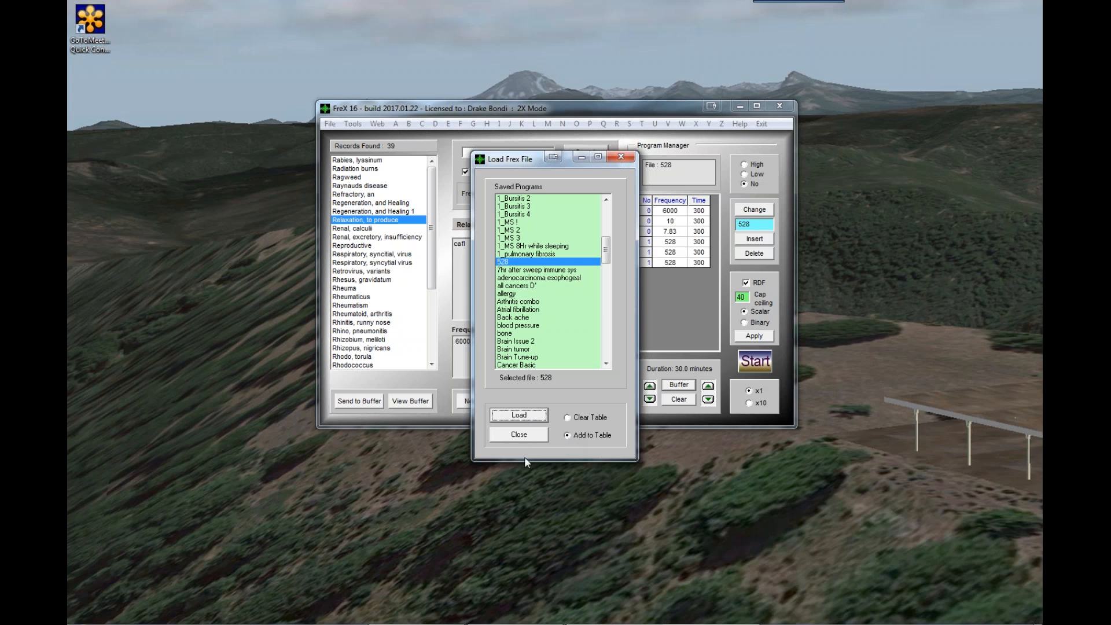
pyautogui.click(526, 434)
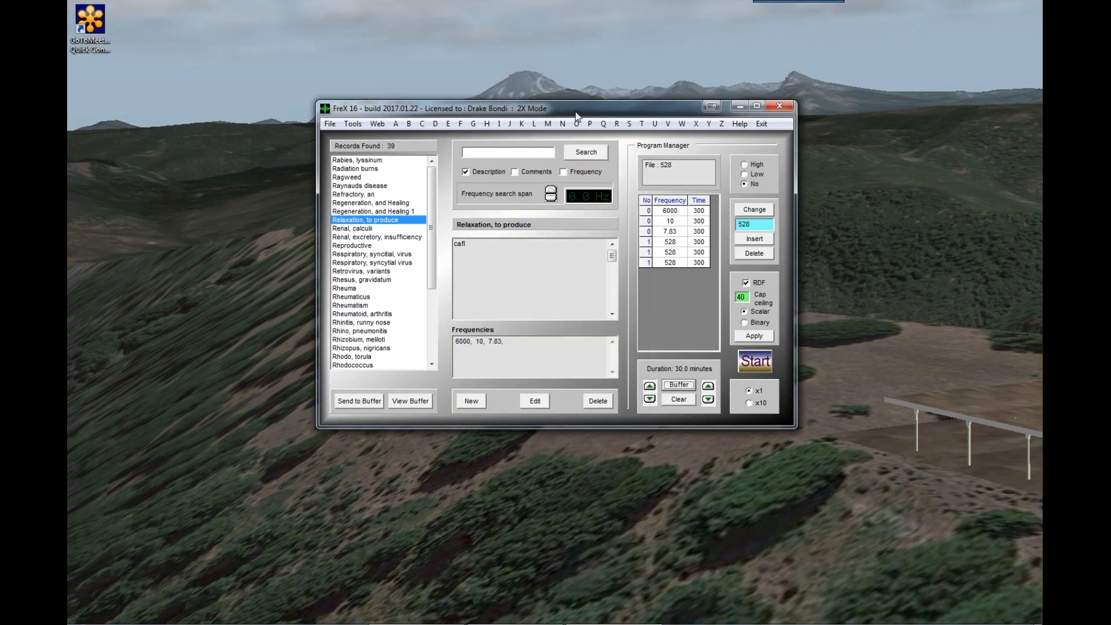
# Move the main program window higher on the desktop
pyautogui.moveTo(575, 116); pyautogui.dragTo(586, 52)
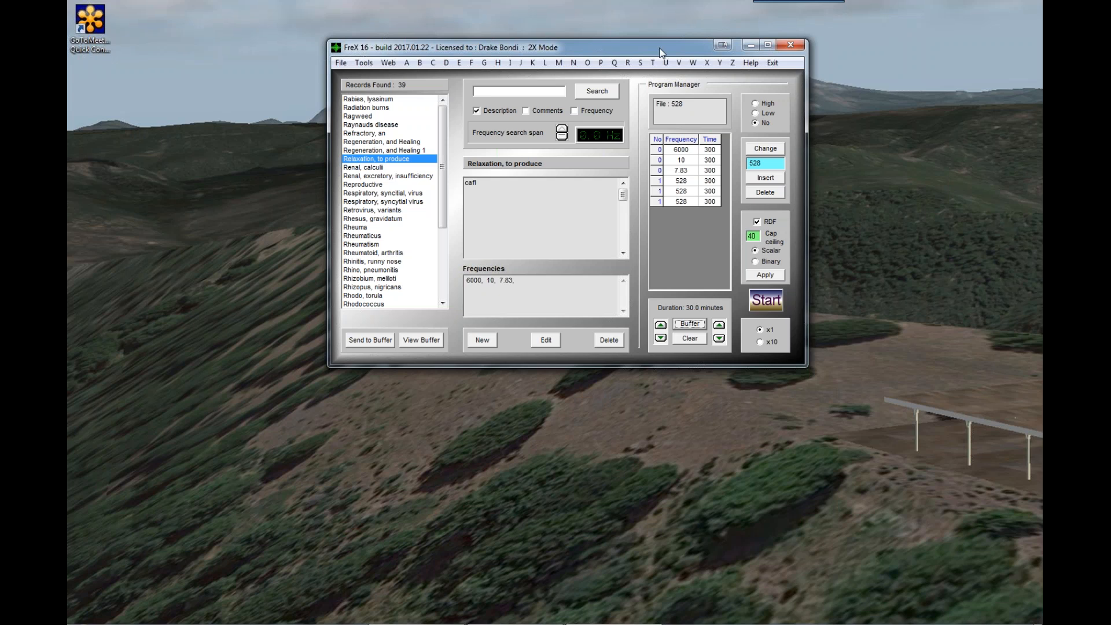
pyautogui.moveTo(659, 47); pyautogui.dragTo(651, 37)
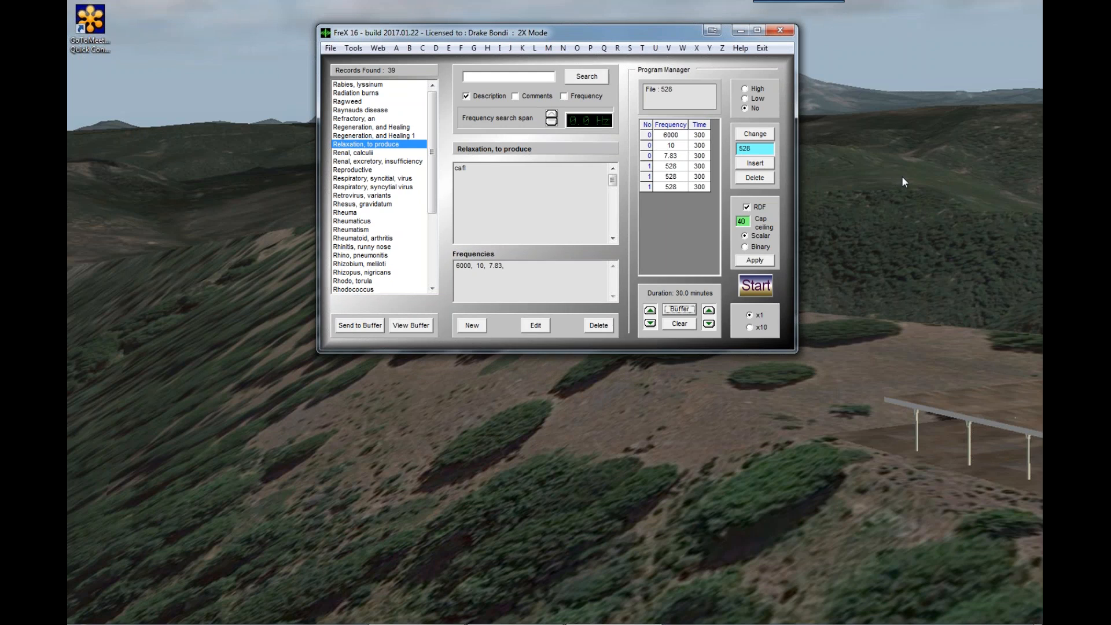